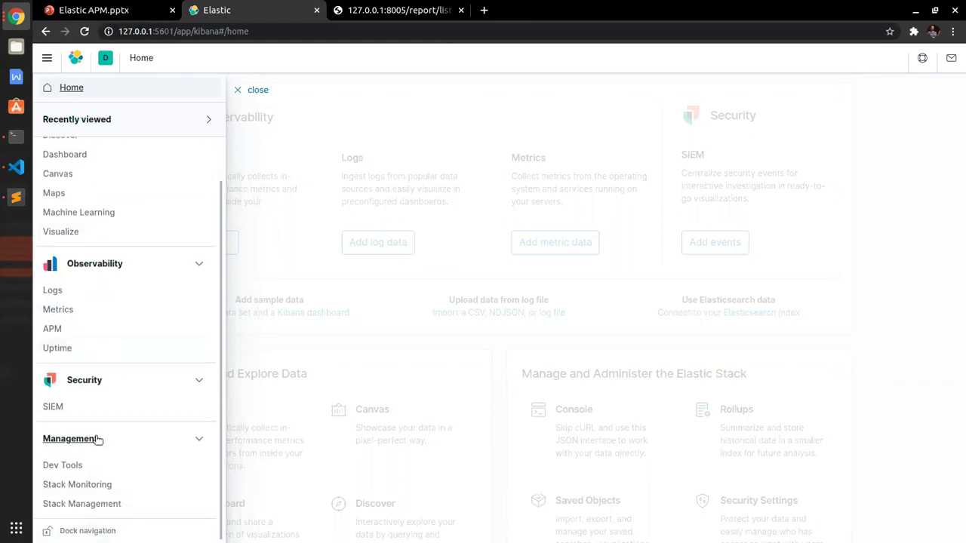
# Open the APM setup instructions in a separate browser tab and show the DEB variant of the APM Server steps.
pyautogui.click(53, 330)
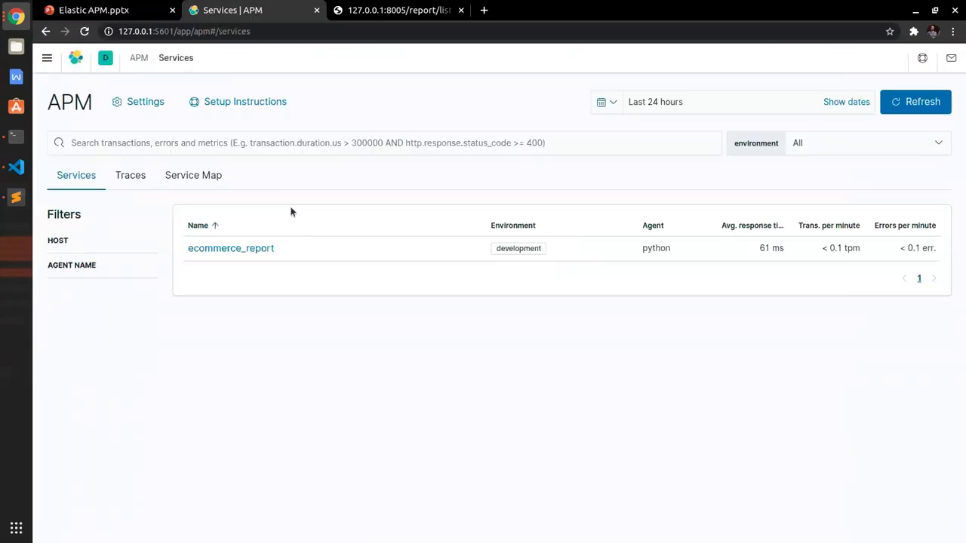
pyautogui.keyDown('ctrl'); pyautogui.click(230, 105); pyautogui.keyUp('ctrl')
pyautogui.click(361, 14)
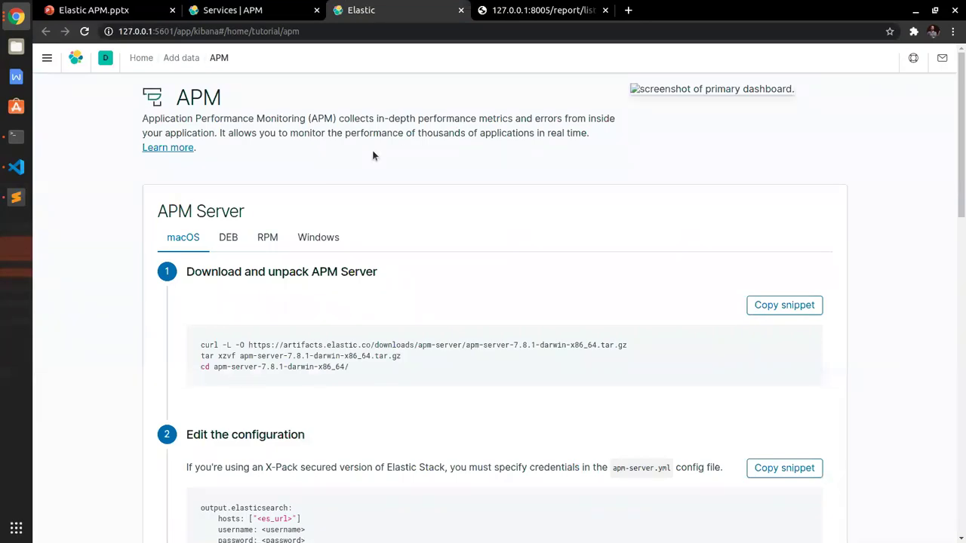
pyautogui.scroll(-2, 372, 156)
pyautogui.scroll(-2, 372, 155)
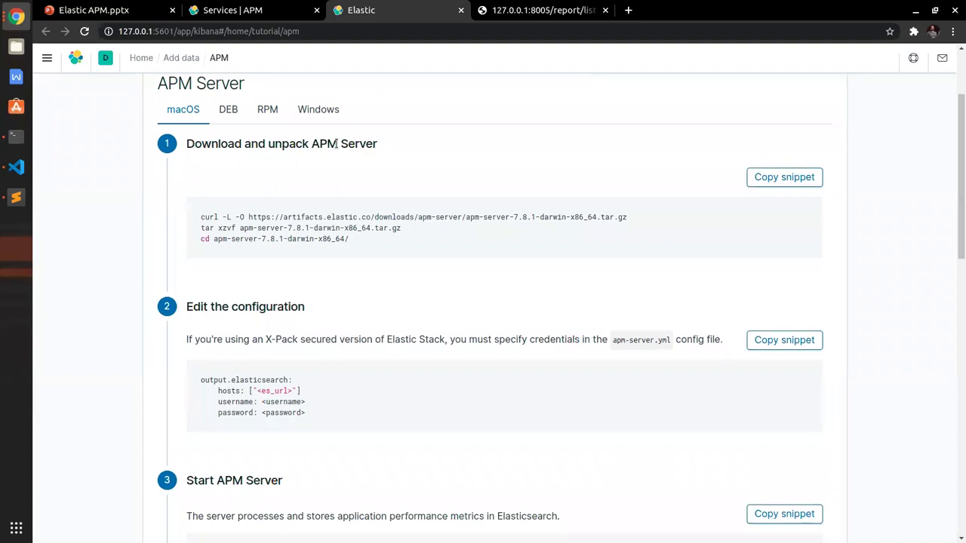
pyautogui.click(229, 112)
pyautogui.scroll(-3, 229, 112)
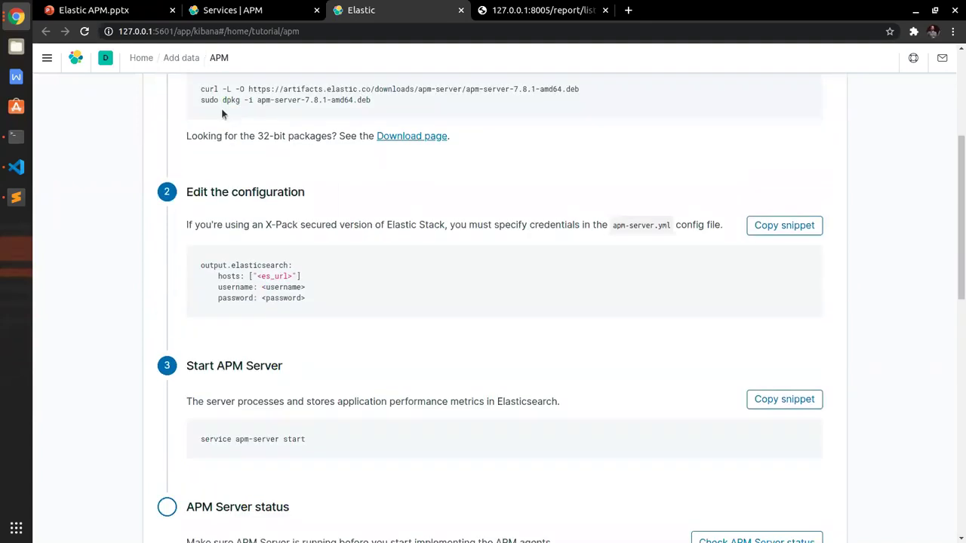
# Switch to the terminal and open apm-server.yml in vim from a new session in the apm-server-7.8.1-linux-x86_64 folder.
pyautogui.click(16, 137)
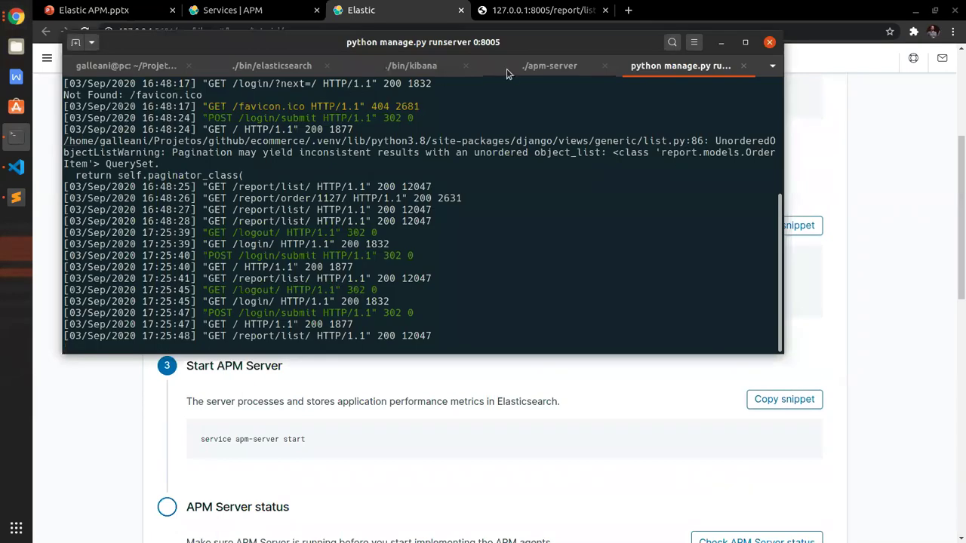
pyautogui.click(507, 73)
pyautogui.click(76, 43)
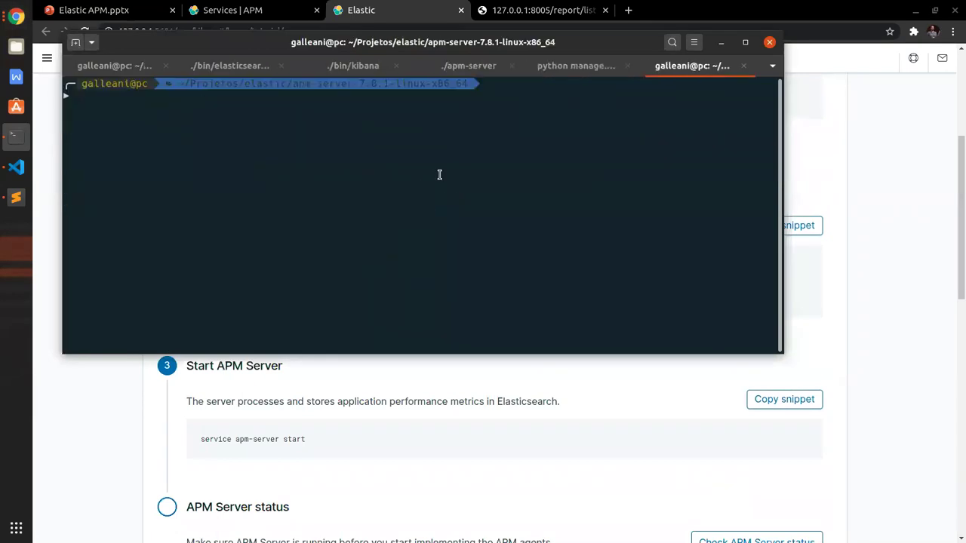
pyautogui.write('vim a')
pyautogui.press('Right')
pyautogui.press('Return')
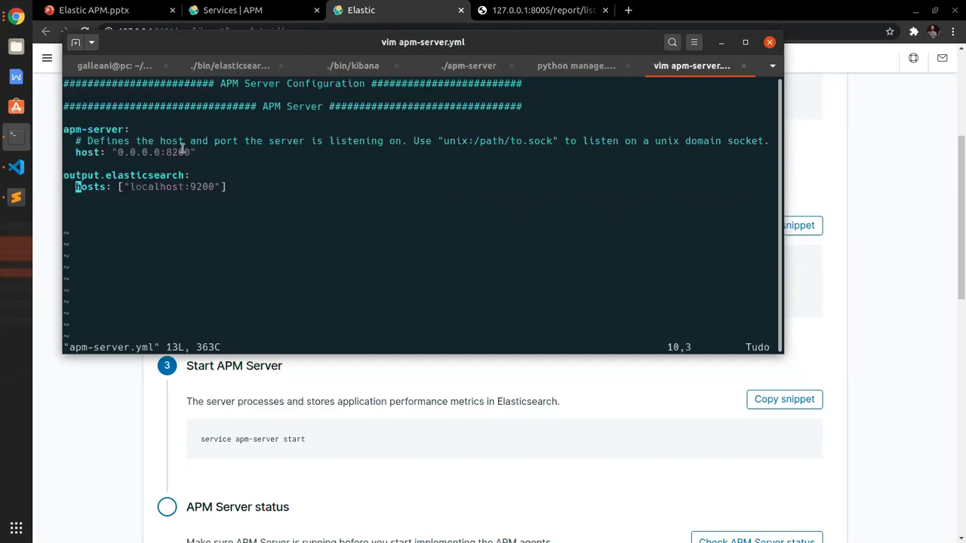
# Examine the APM Server host and the Elasticsearch output hosts in apm-server.yml, and quit vim without editing.
pyautogui.moveTo(191, 152); pyautogui.dragTo(166, 151)
pyautogui.click(200, 152)
pyautogui.moveTo(191, 152); pyautogui.dragTo(117, 152)
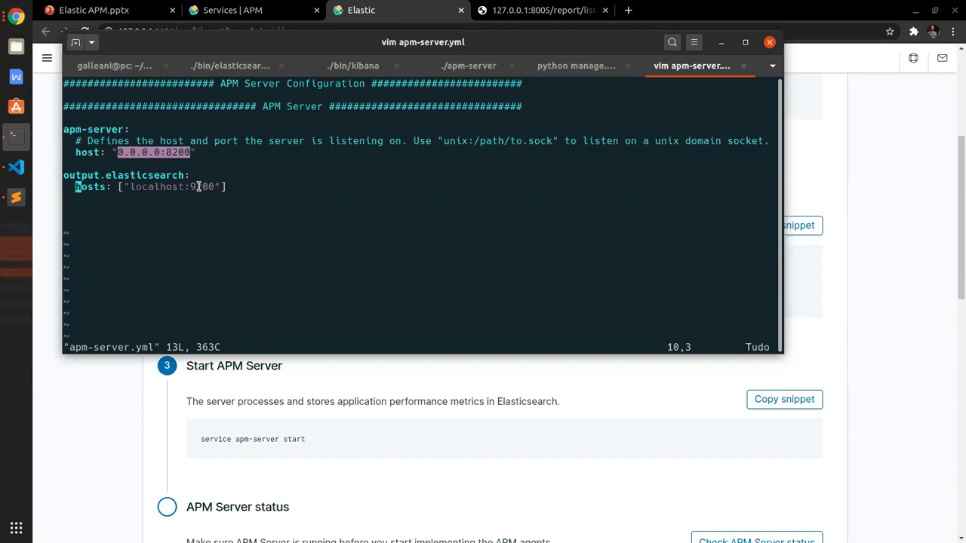
pyautogui.moveTo(215, 187); pyautogui.dragTo(163, 187)
pyautogui.click(286, 183)
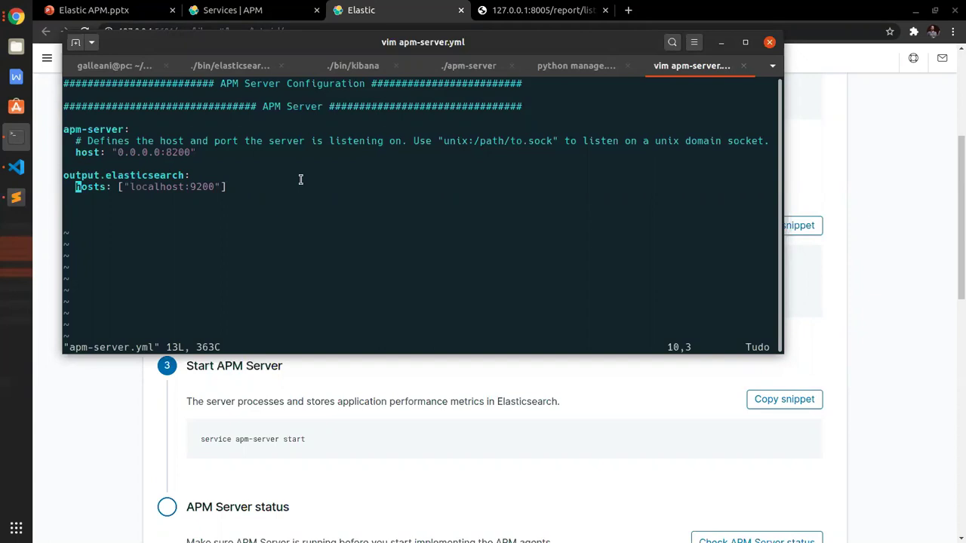
pyautogui.write(':q')
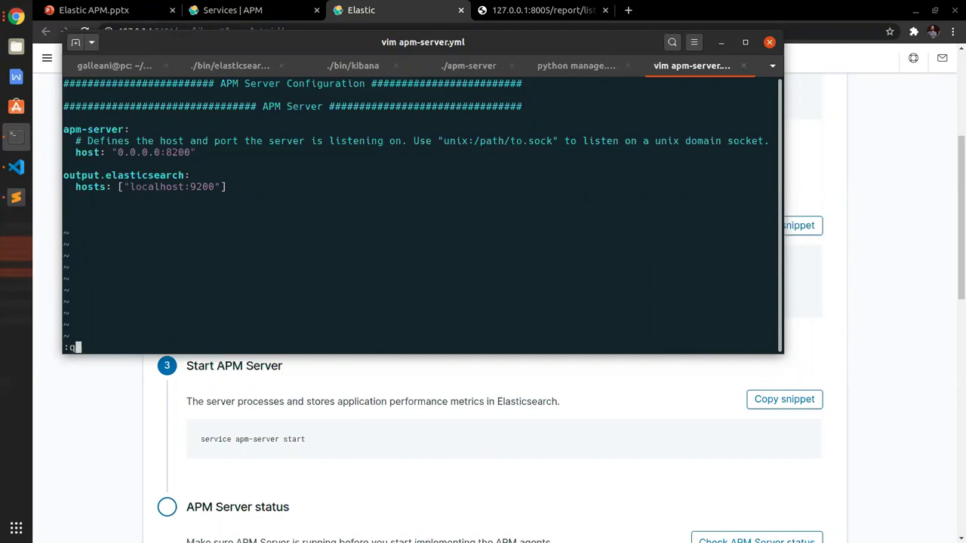
pyautogui.press('Return')
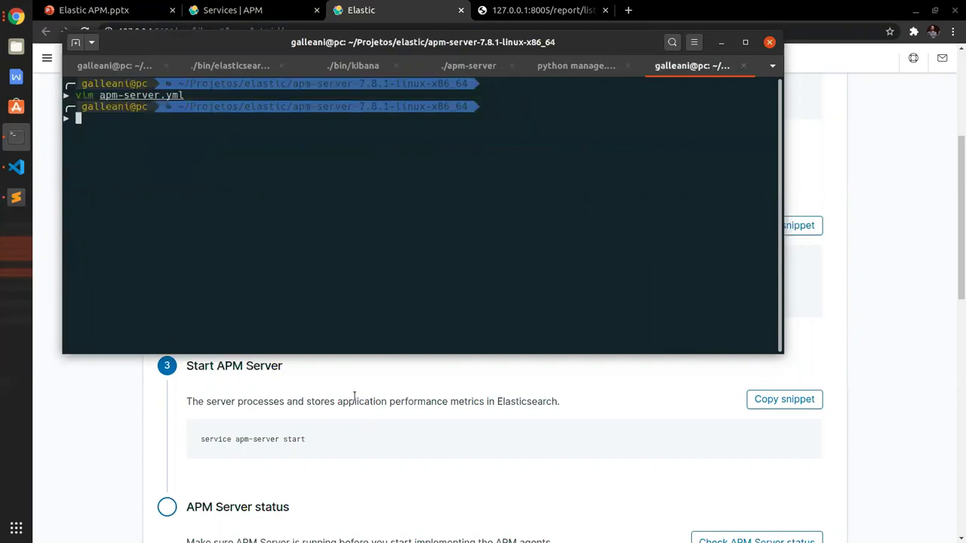
# Return to the setup instructions in the browser and check the APM Server status.
pyautogui.hotkey('alt', 'Tab')
pyautogui.scroll(-1, 326, 278)
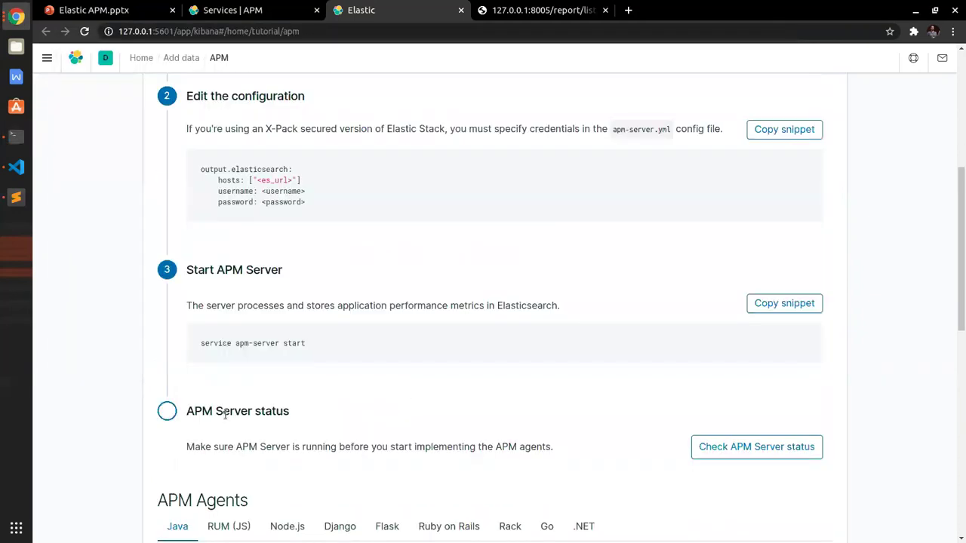
pyautogui.click(769, 449)
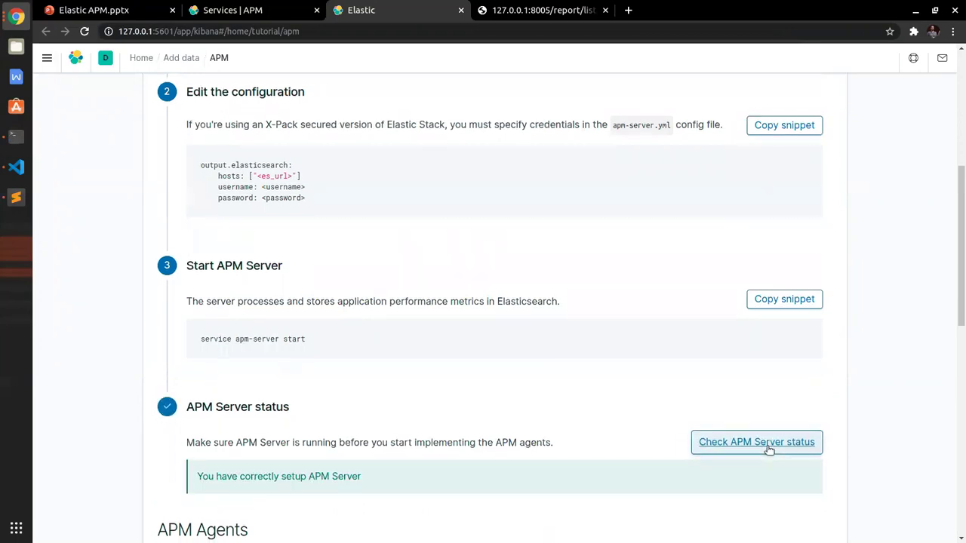
pyautogui.scroll(-2, 715, 295)
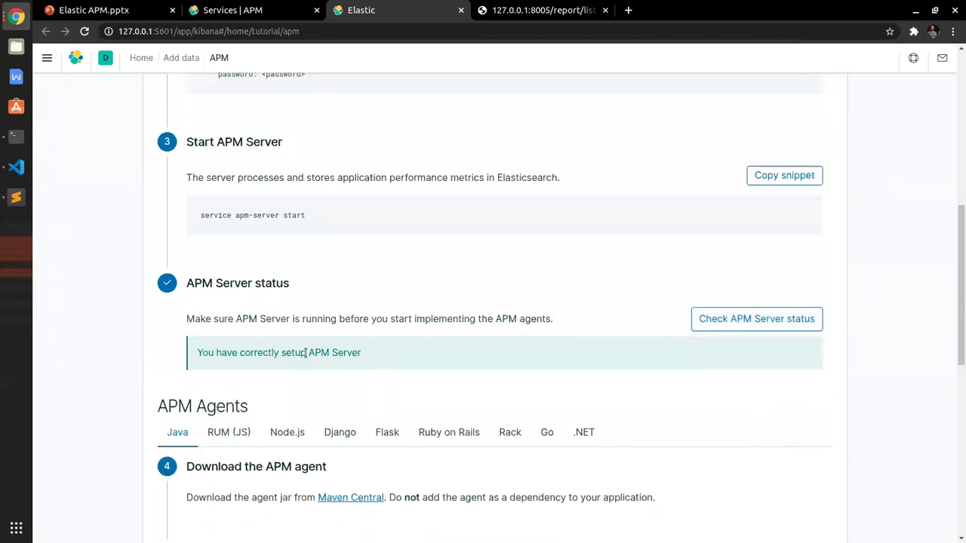
# Look through the APM agent instructions for RUM (JS), Node.js, Django, Rack, Ruby on Rails, Go and .NET.
pyautogui.scroll(-2, 309, 352)
pyautogui.scroll(-3, 261, 354)
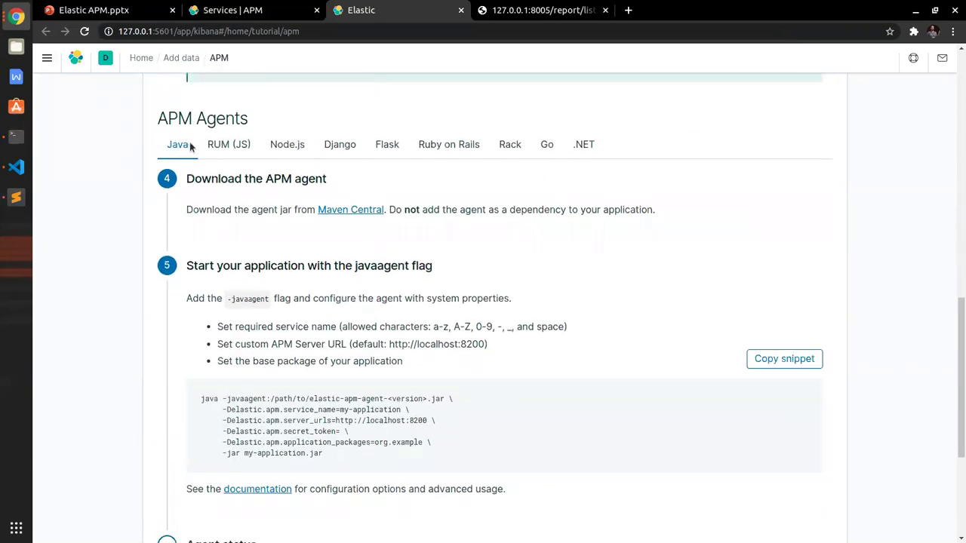
pyautogui.click(229, 145)
pyautogui.click(287, 146)
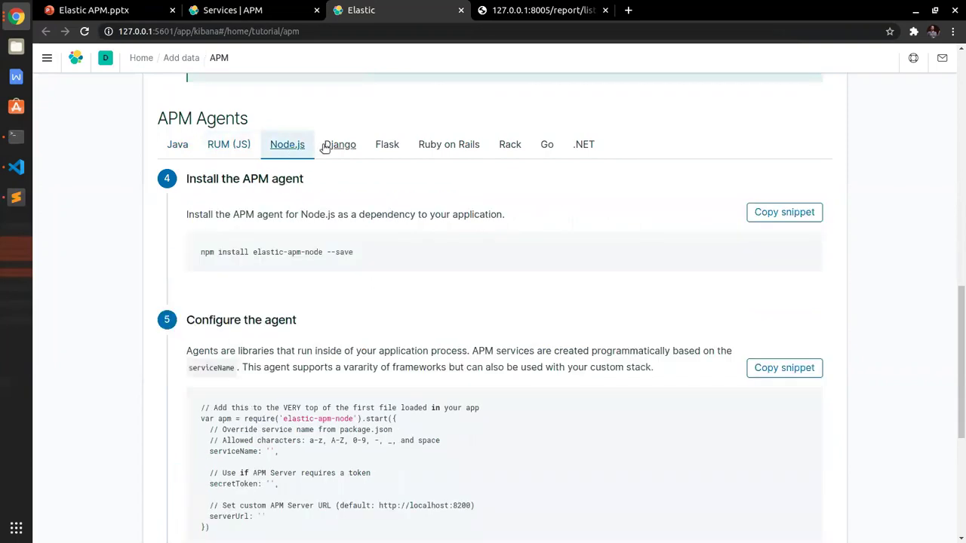
pyautogui.click(339, 146)
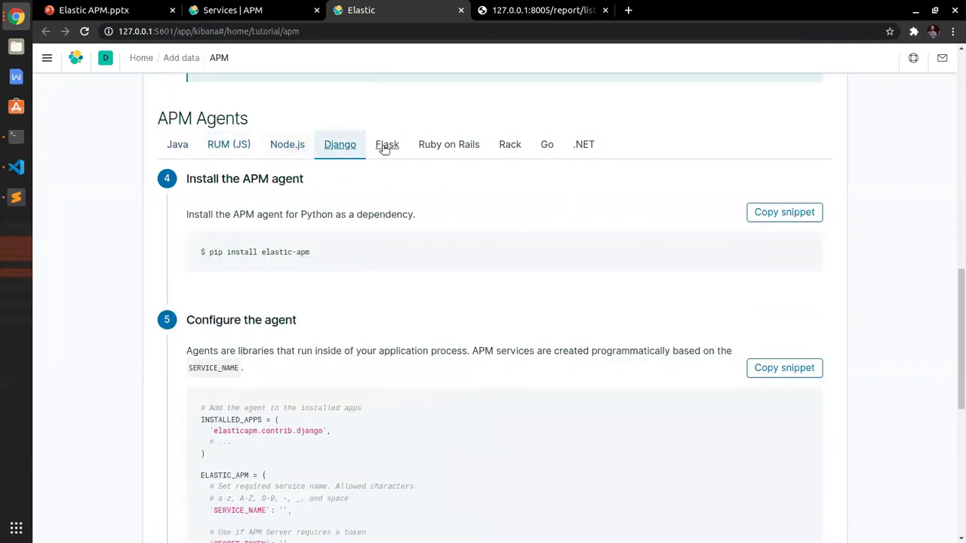
pyautogui.click(510, 147)
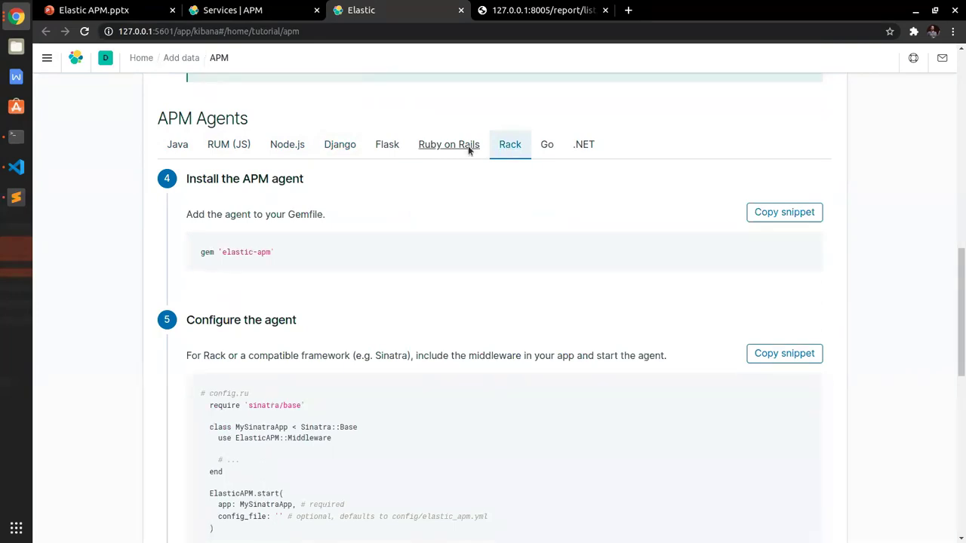
pyautogui.click(467, 145)
pyautogui.click(548, 146)
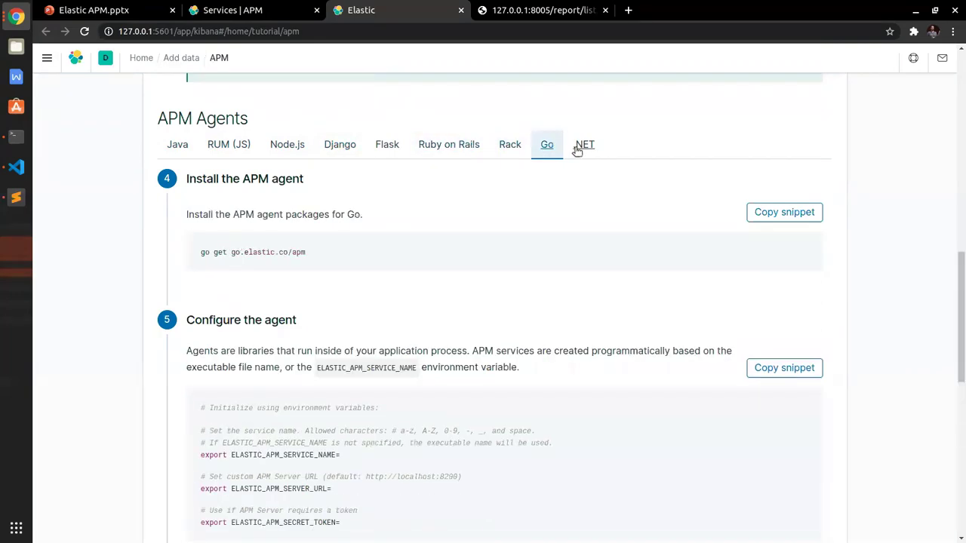
pyautogui.click(576, 149)
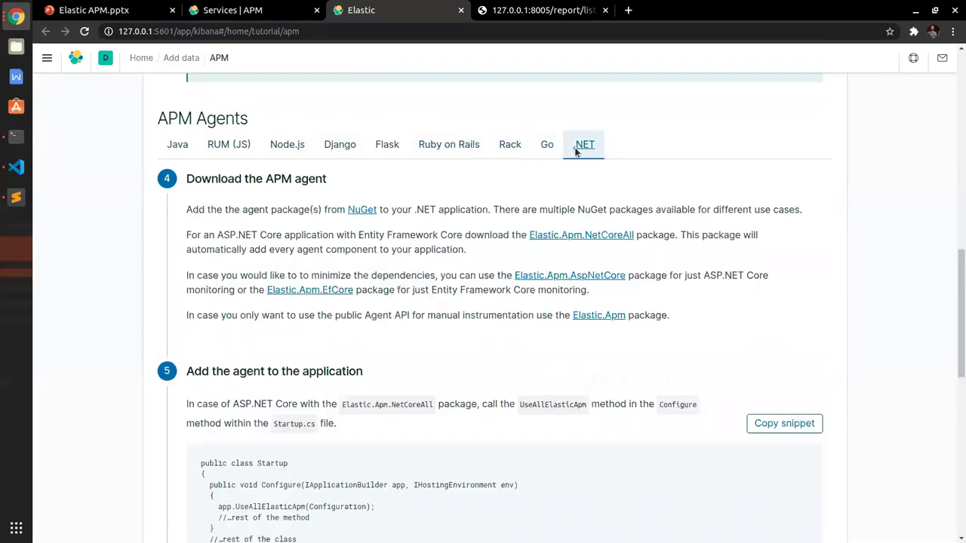
# Show the Django agent instructions and copy the command "pip install elastic-apm".
pyautogui.click(340, 148)
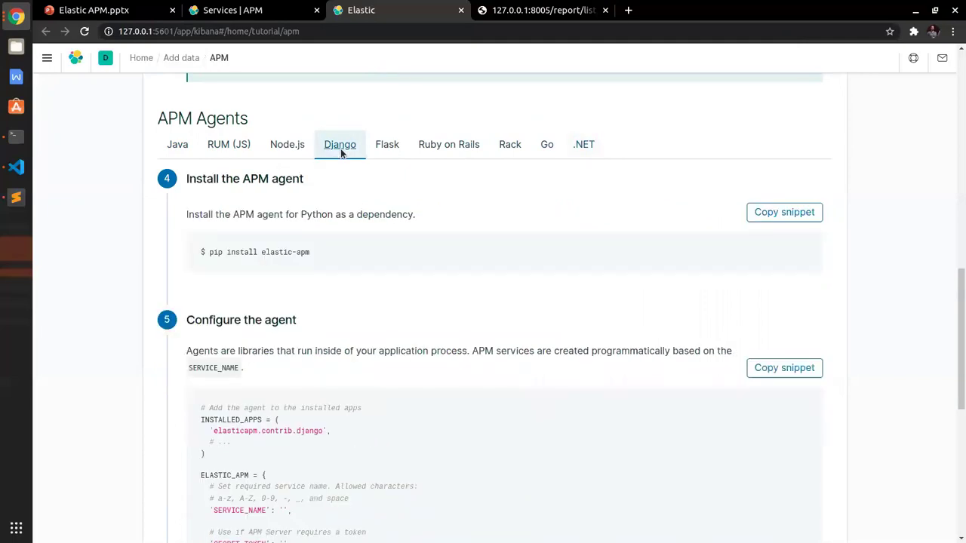
pyautogui.scroll(-1, 340, 151)
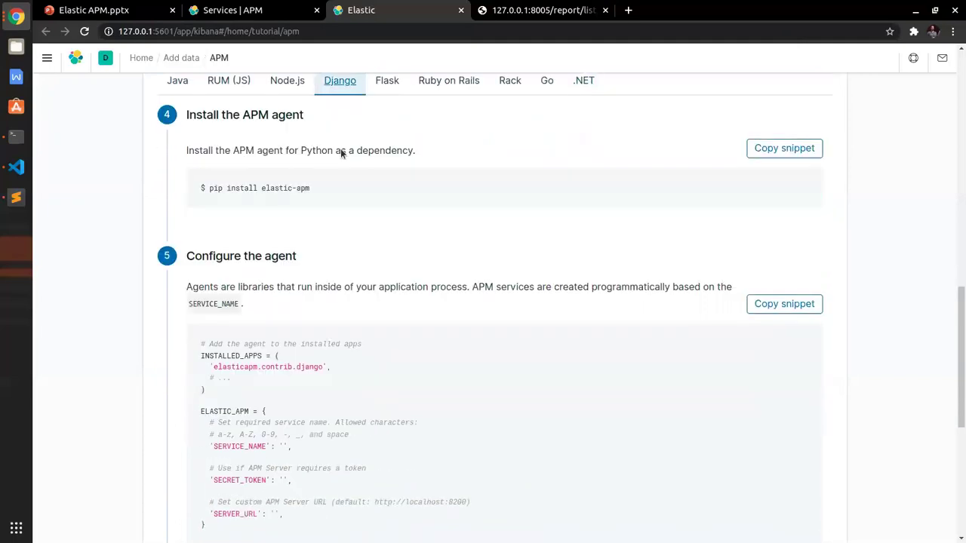
pyautogui.moveTo(208, 188); pyautogui.dragTo(311, 194)
pyautogui.rightClick(311, 193)
pyautogui.click(315, 200)
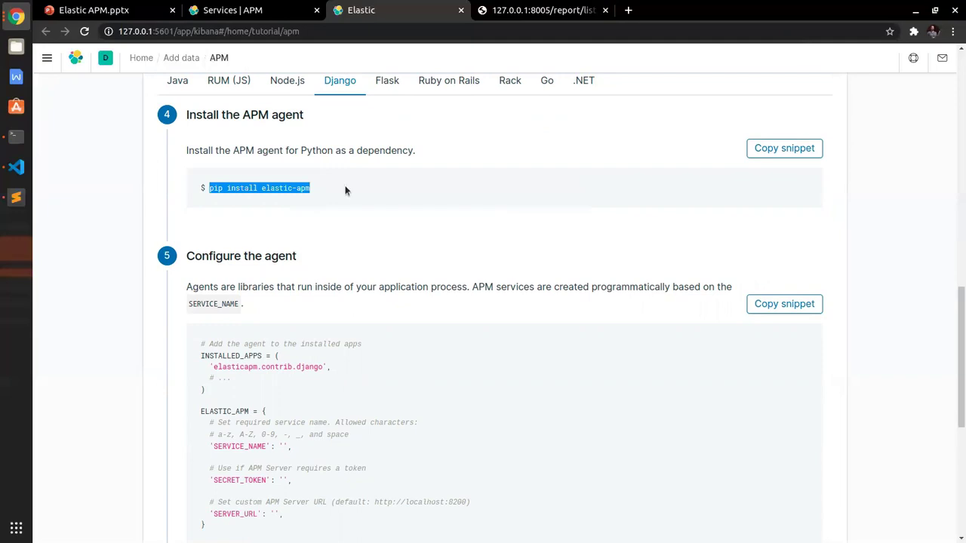
pyautogui.click(233, 191)
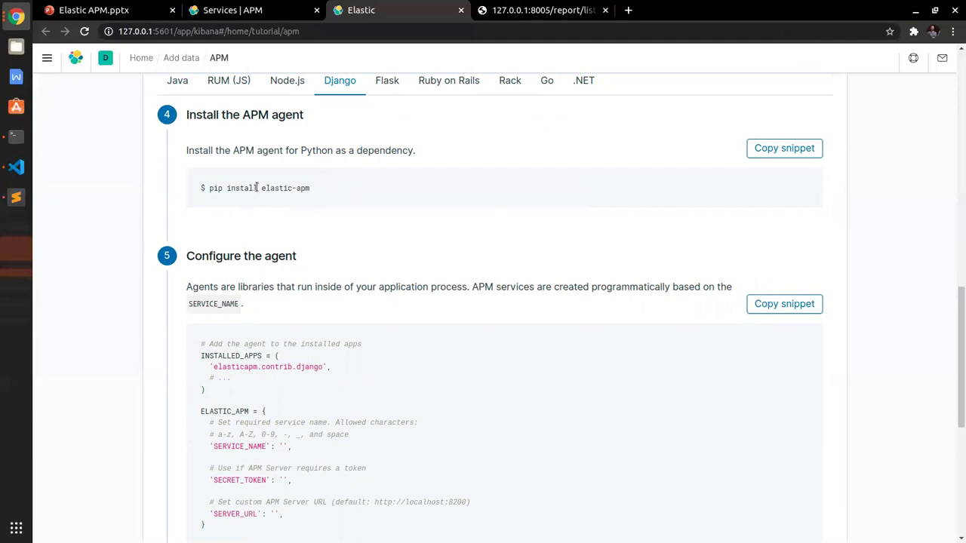
# In a new terminal session in the ecommerce project, activate the .venv environment and run "pip install elastic-apm".
pyautogui.hotkey('alt', 'Tab')
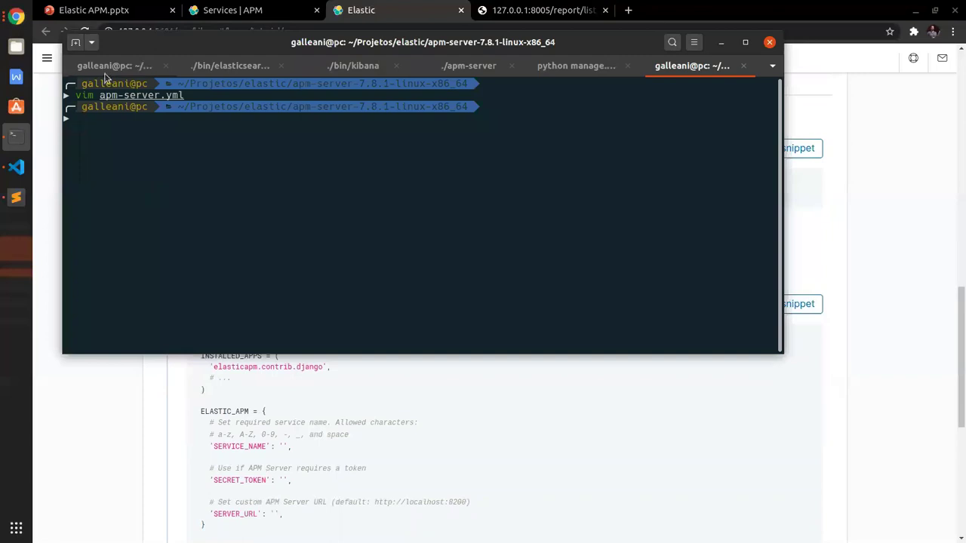
pyautogui.click(104, 66)
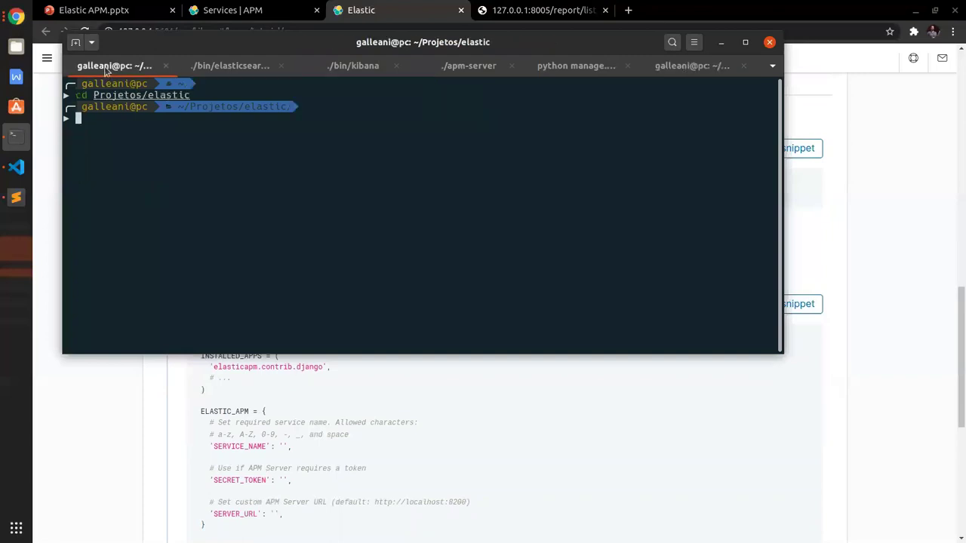
pyautogui.click(569, 65)
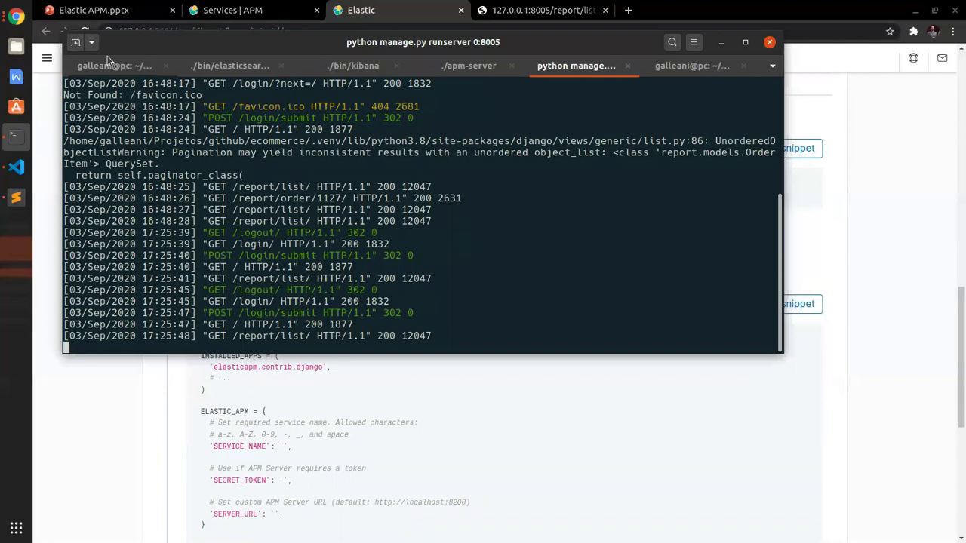
pyautogui.hotkey('ctrl', 'shift', 't')
pyautogui.write('so')
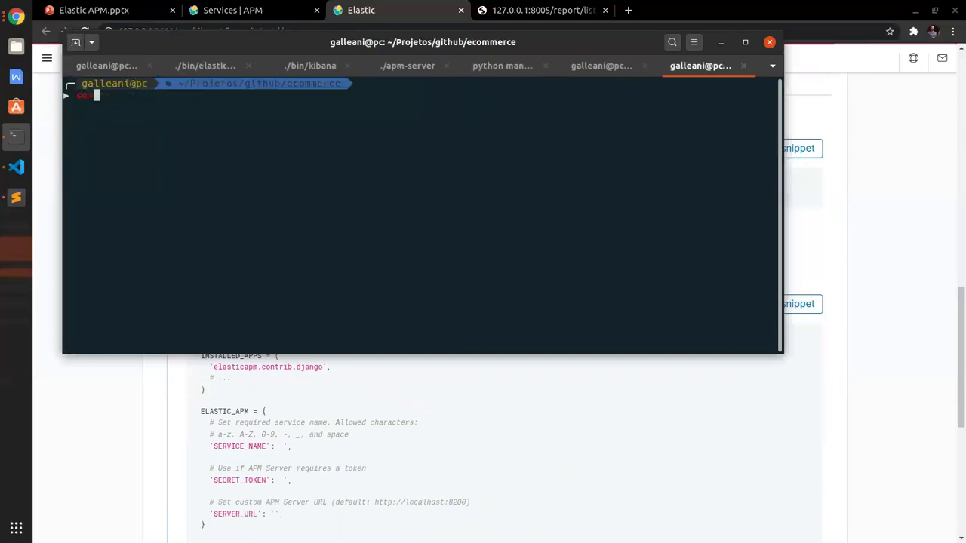
pyautogui.press('Right')
pyautogui.press('Return')
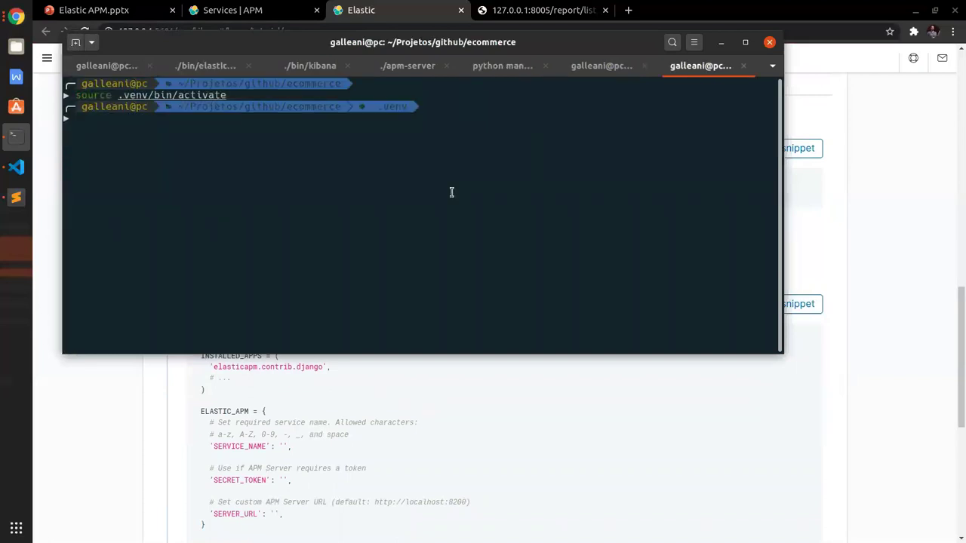
pyautogui.hotkey('ctrl', 'shift', 'v')
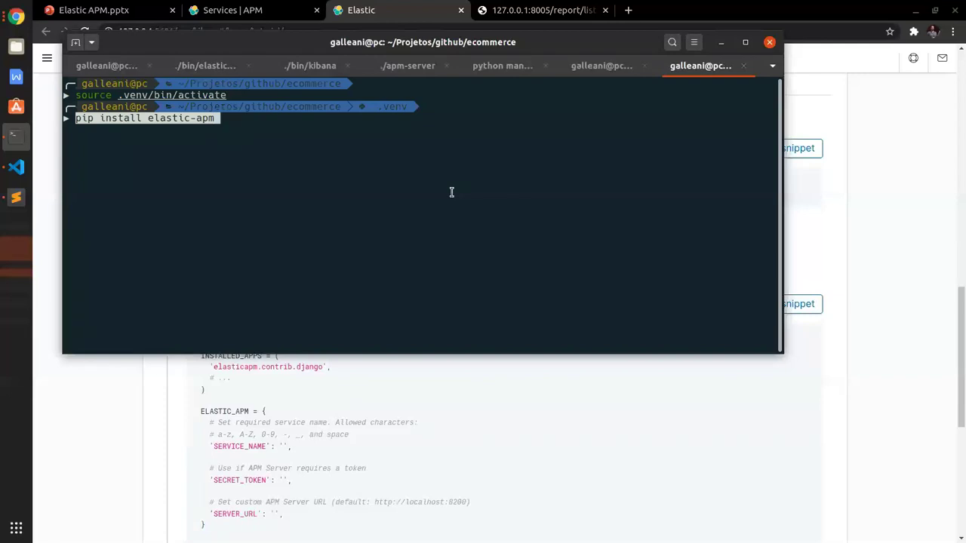
pyautogui.press('Return')
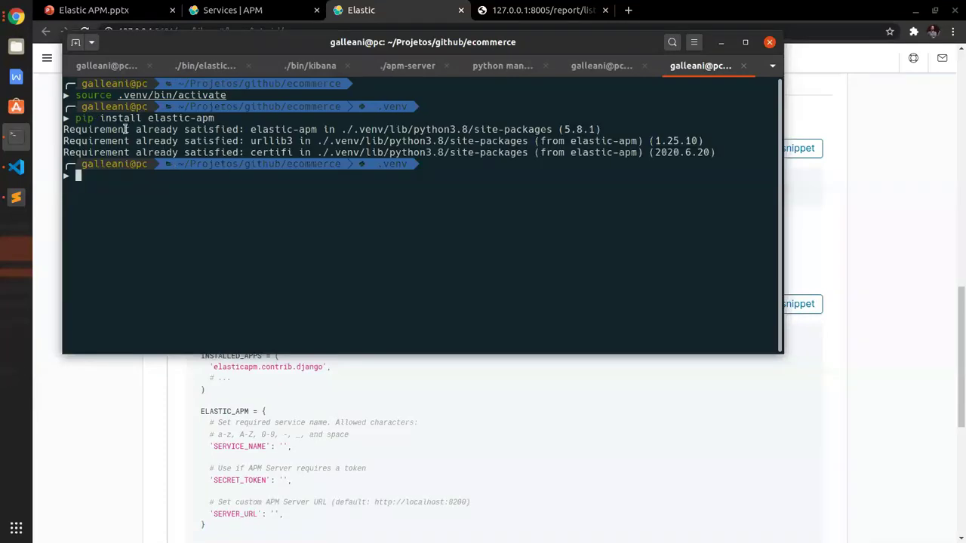
# Return to the setup instructions in the browser and show step 5, "Configure the agent", with its Django settings snippet.
pyautogui.click(176, 390)
pyautogui.scroll(-3, 175, 392)
pyautogui.scroll(-1, 174, 389)
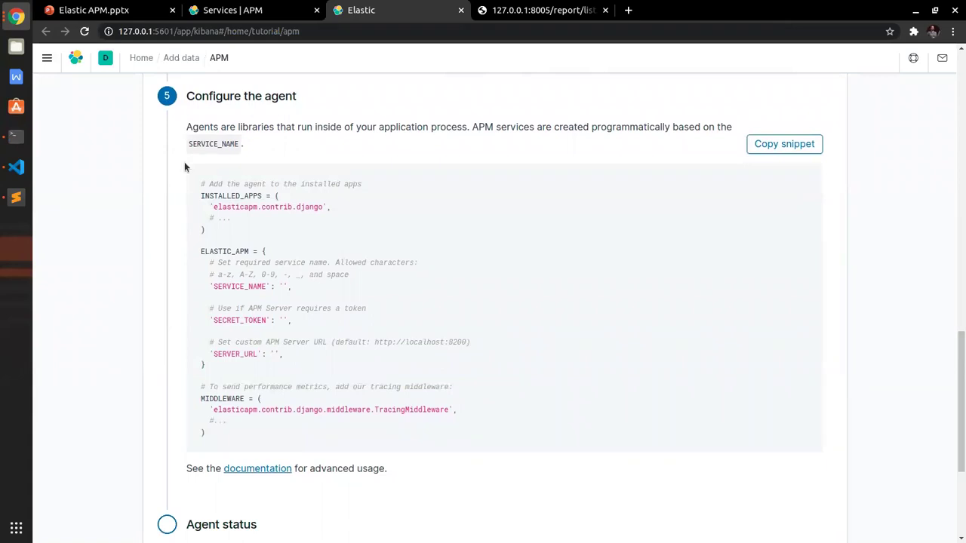
# Compare INSTALLED_APPS in the project's settings.py in Visual Studio Code with the Kibana snippet and highlight the "elasticapm.contrib.django" entry.
pyautogui.click(19, 167)
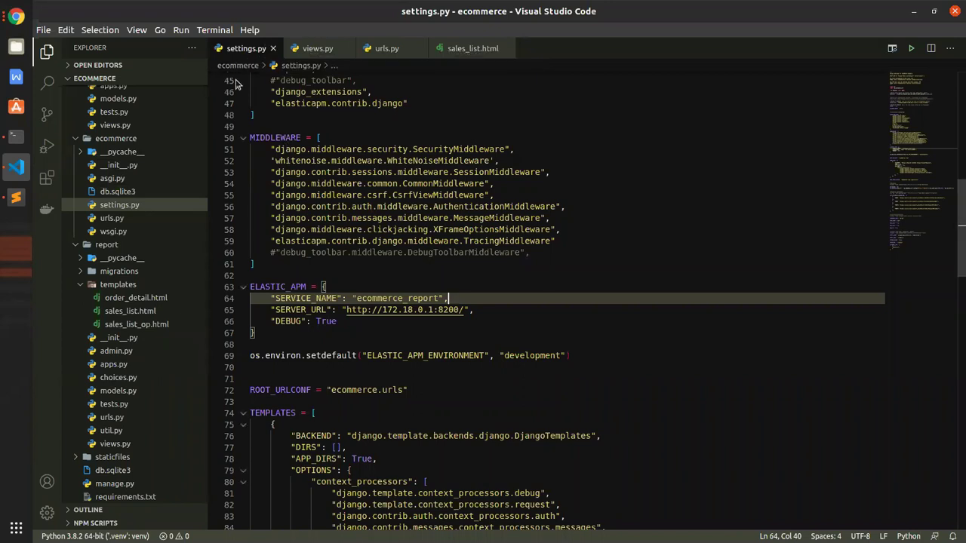
pyautogui.scroll(4, 236, 83)
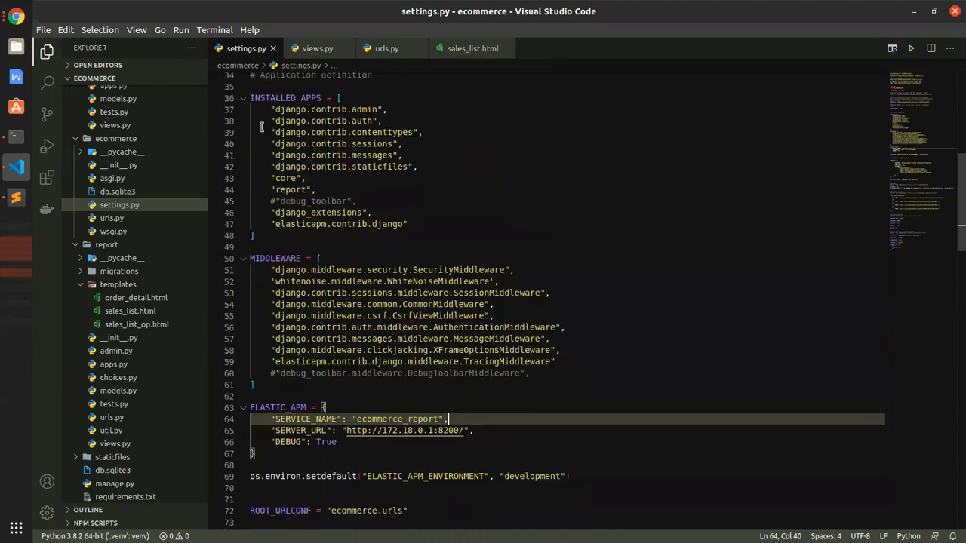
pyautogui.hotkey('alt', 'Tab')
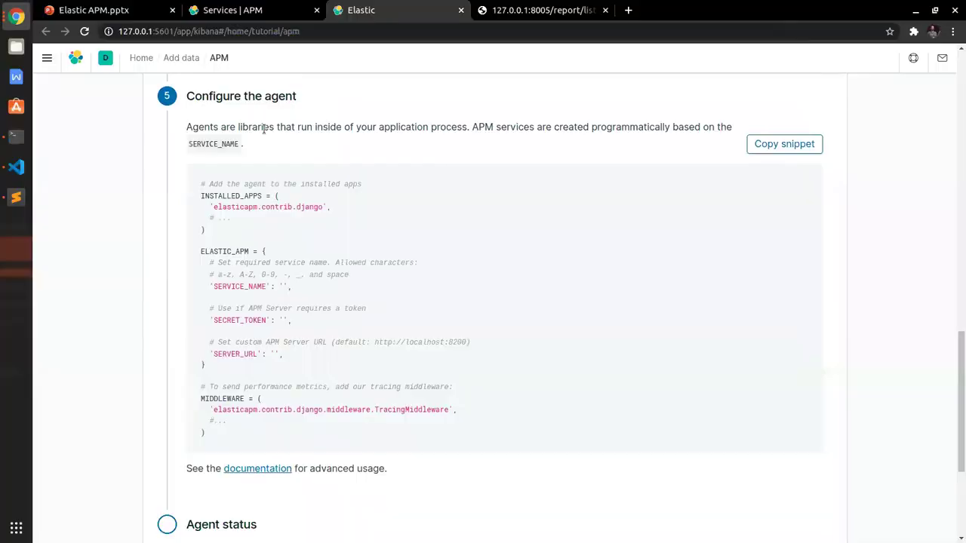
pyautogui.doubleClick(209, 198)
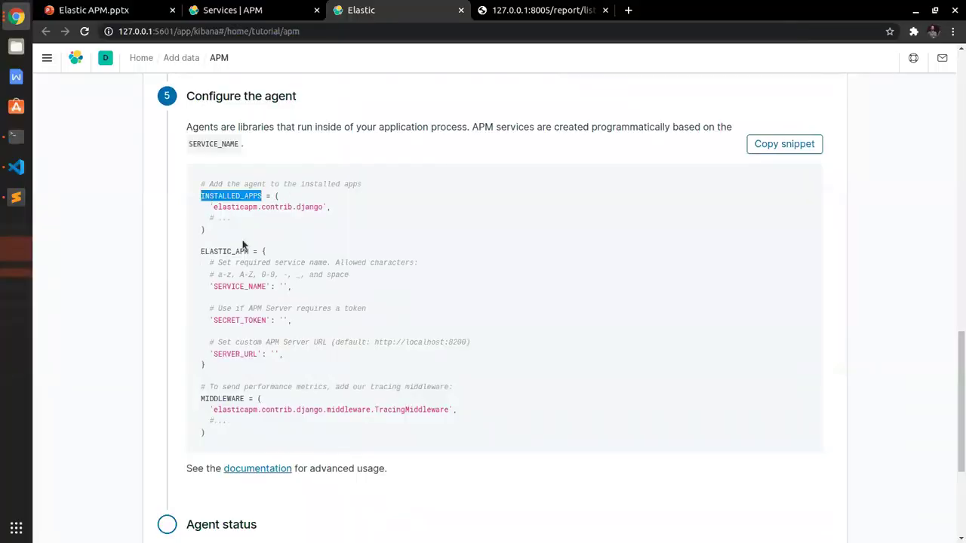
pyautogui.hotkey('alt', 'Tab')
pyautogui.moveTo(275, 224); pyautogui.dragTo(410, 227)
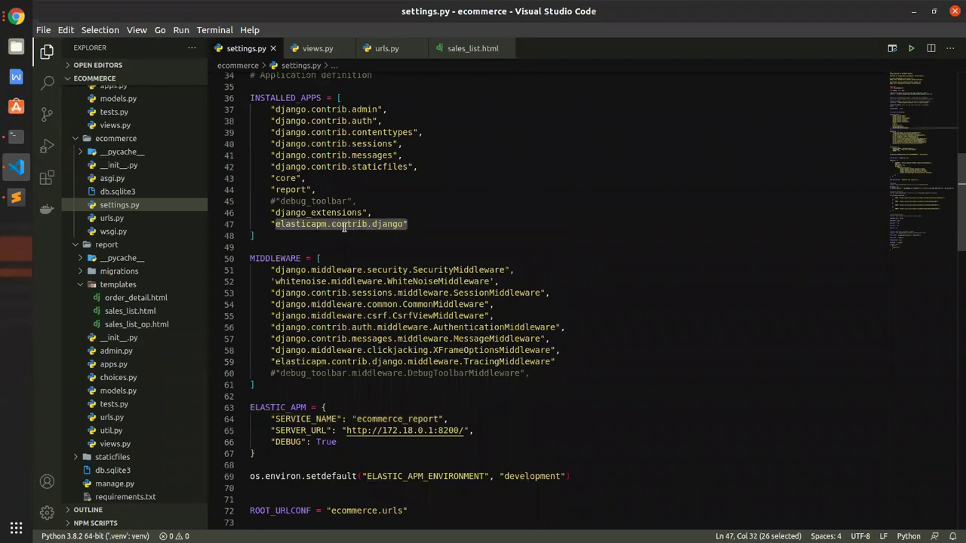
# Examine the elasticapm TracingMiddleware entry in MIDDLEWARE alongside the elasticapm entry in INSTALLED_APPS.
pyautogui.scroll(-1, 377, 228)
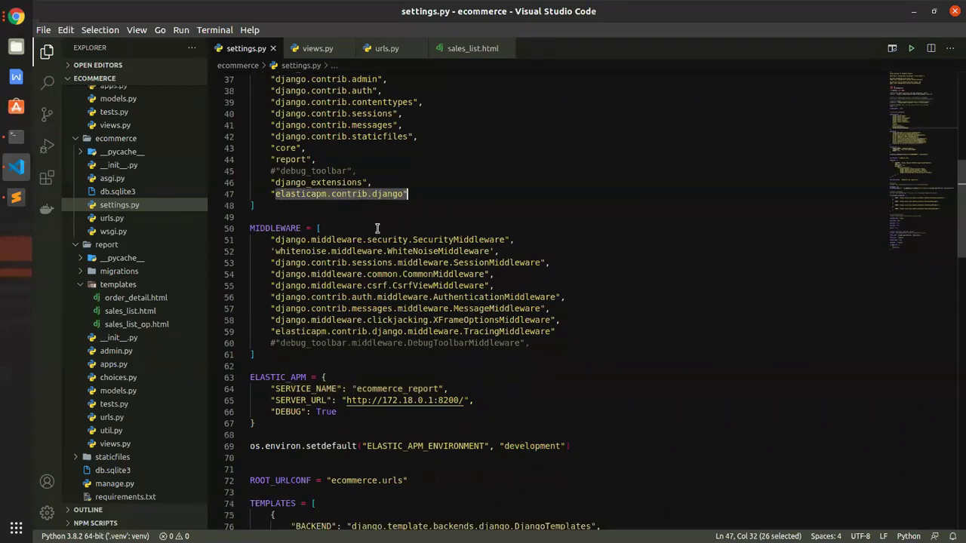
pyautogui.moveTo(275, 331); pyautogui.dragTo(556, 333)
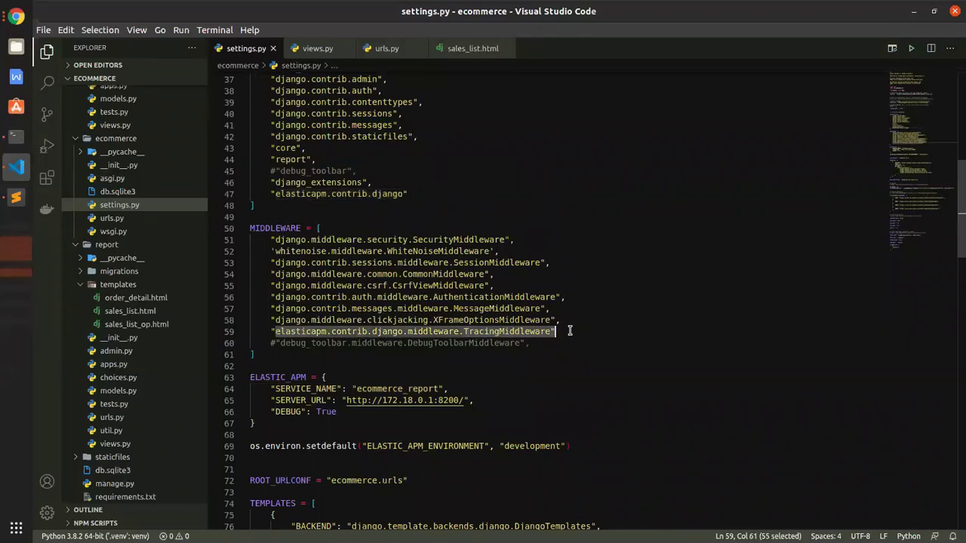
pyautogui.doubleClick(513, 332)
pyautogui.doubleClick(302, 332)
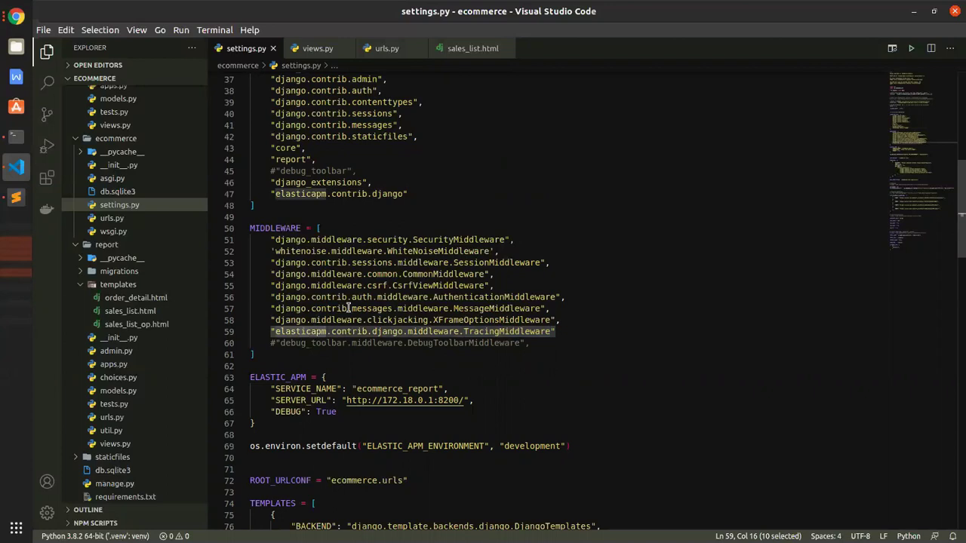
pyautogui.moveTo(416, 194); pyautogui.dragTo(261, 194)
pyautogui.scroll(2, 261, 193)
pyautogui.scroll(-2, 261, 194)
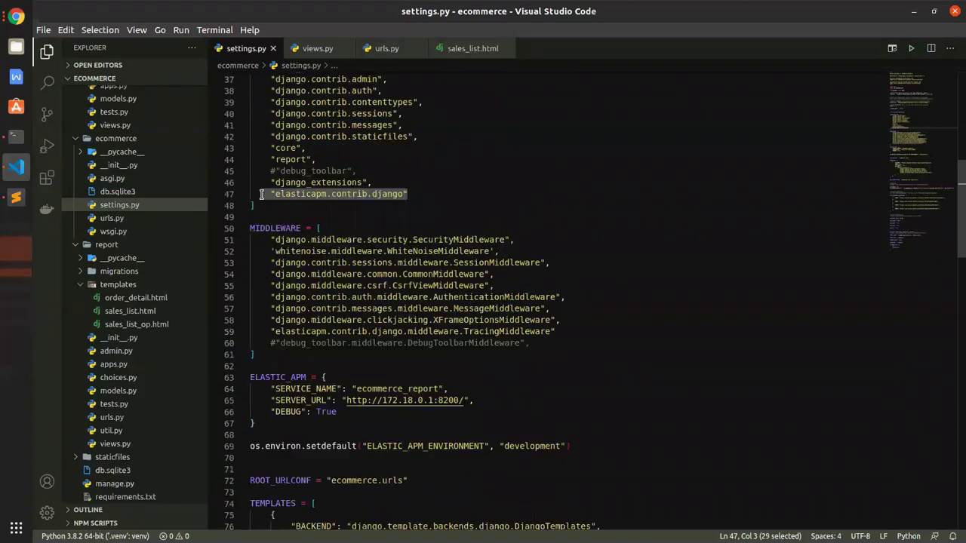
pyautogui.moveTo(265, 332); pyautogui.dragTo(576, 333)
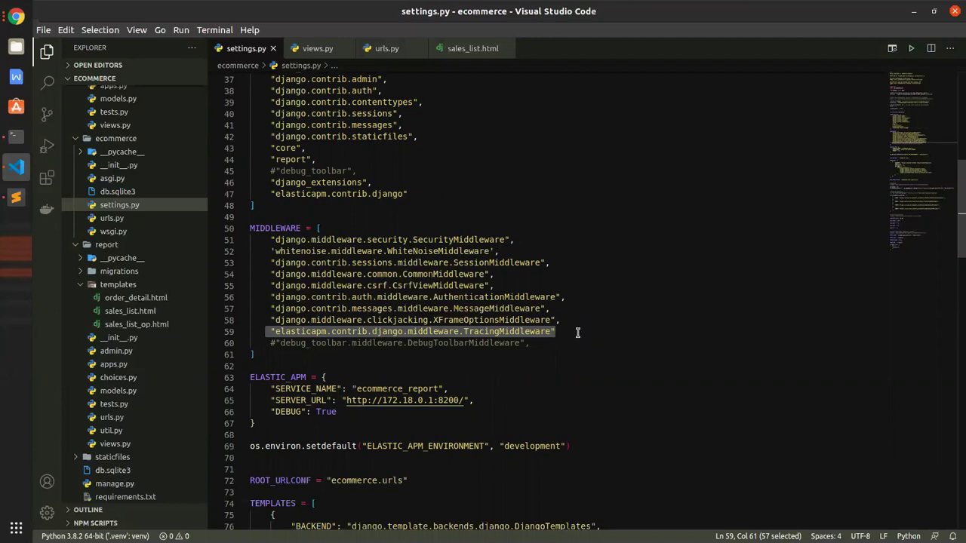
# Examine the ELASTIC_APM block in settings.py, highlighting the SERVICE_NAME value, the SERVER_URL value and the DEBUG line.
pyautogui.scroll(-2, 577, 333)
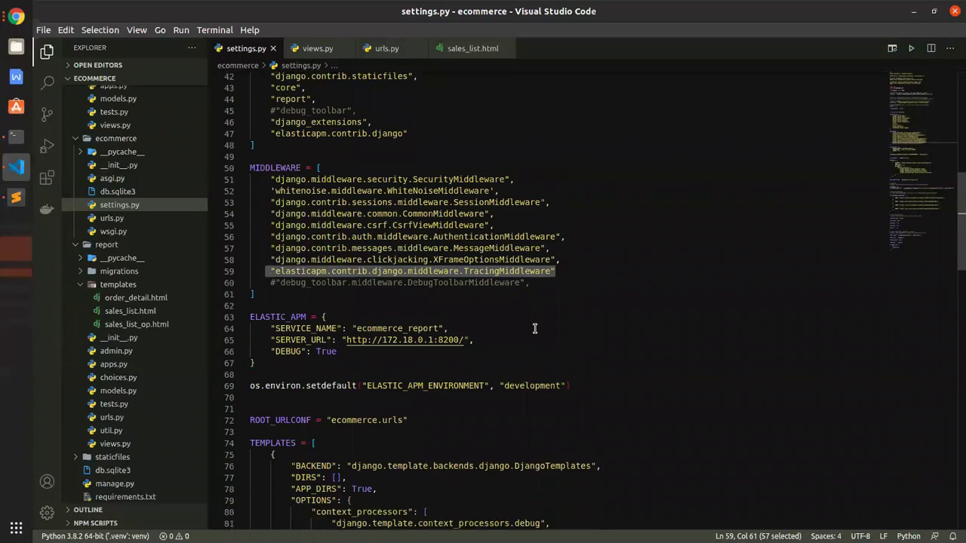
pyautogui.hotkey('alt', 'Tab')
pyautogui.hotkey('alt', 'Tab')
pyautogui.click(250, 317)
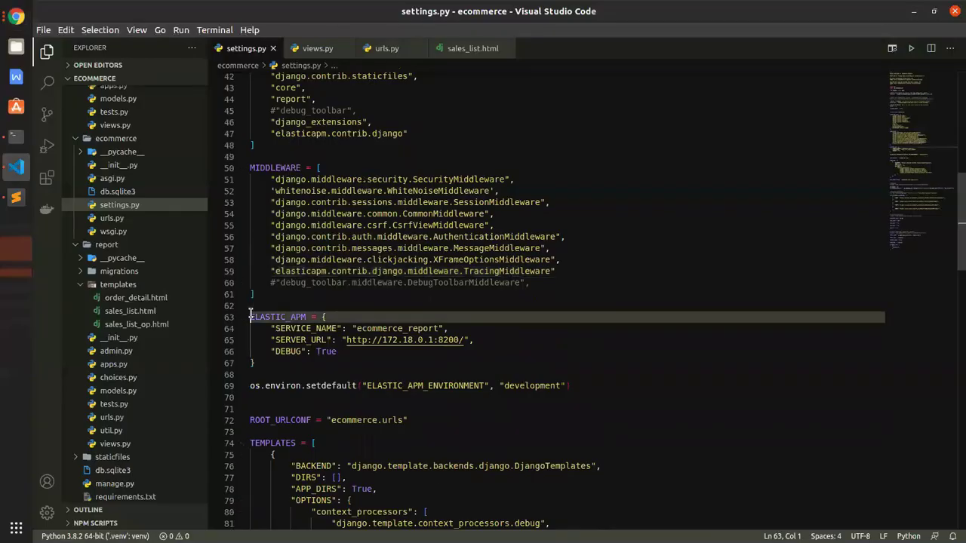
pyautogui.doubleClick(369, 329)
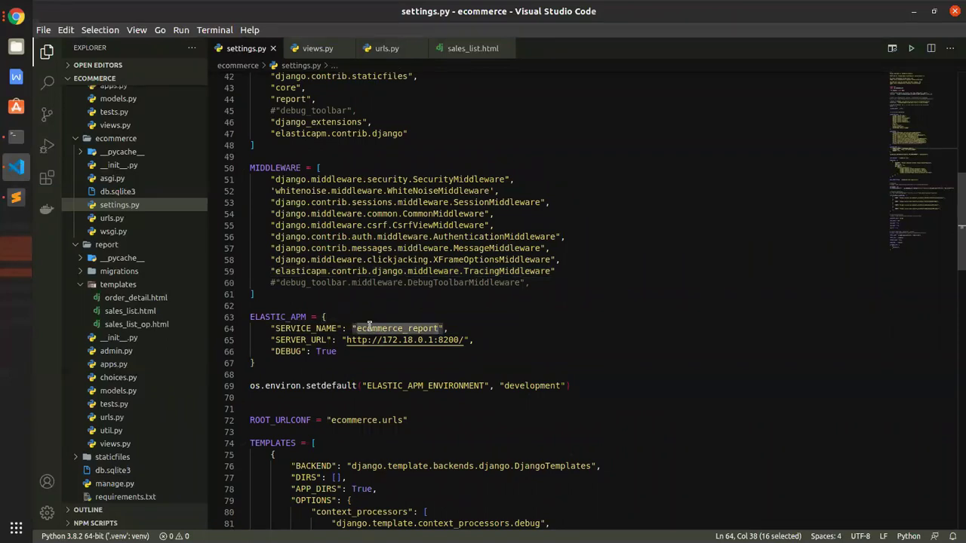
pyautogui.doubleClick(382, 341)
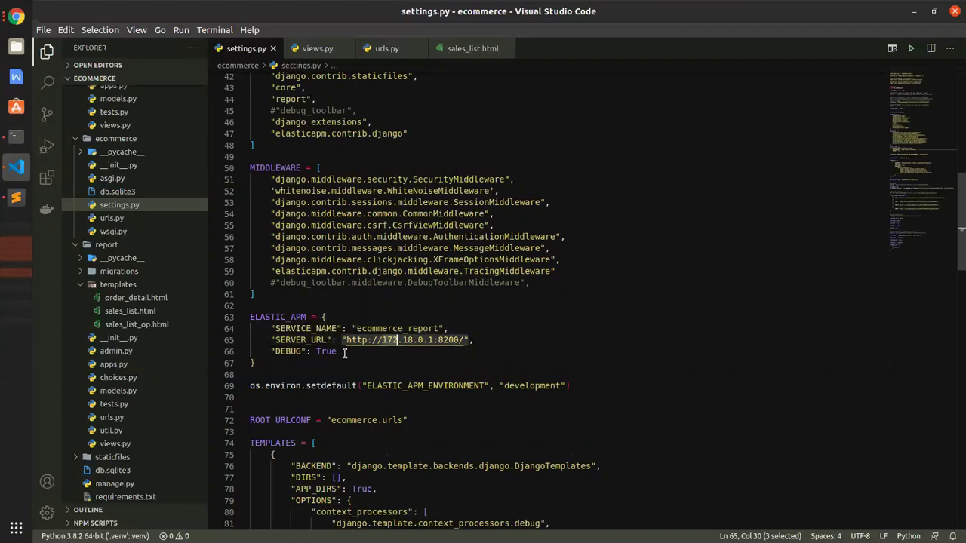
pyautogui.moveTo(346, 351); pyautogui.dragTo(261, 351)
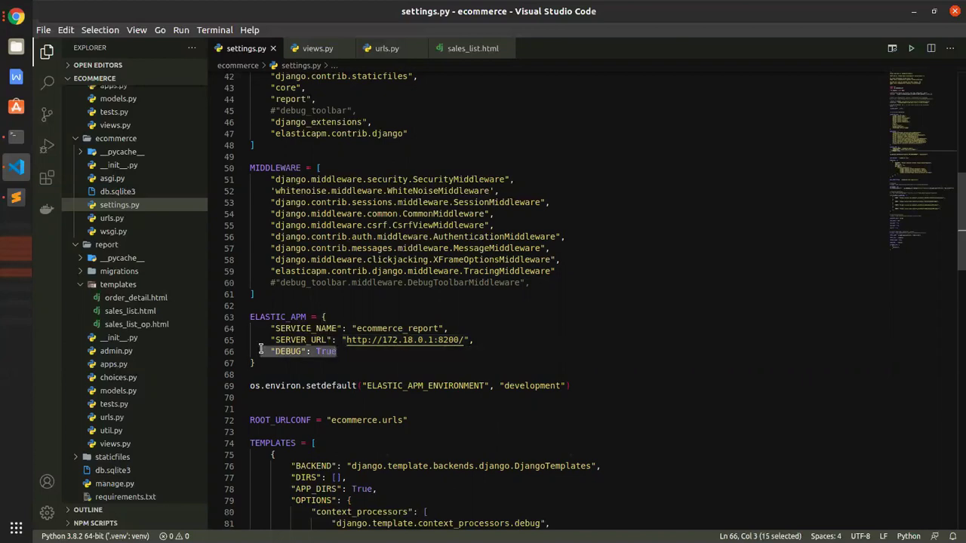
pyautogui.click(362, 351)
pyautogui.moveTo(359, 352); pyautogui.dragTo(255, 351)
pyautogui.moveTo(255, 352); pyautogui.dragTo(262, 351)
# Highlight the os.environ.setdefault line that sets ELASTIC_APM_ENVIRONMENT below the ELASTIC_APM block.
pyautogui.doubleClick(393, 386)
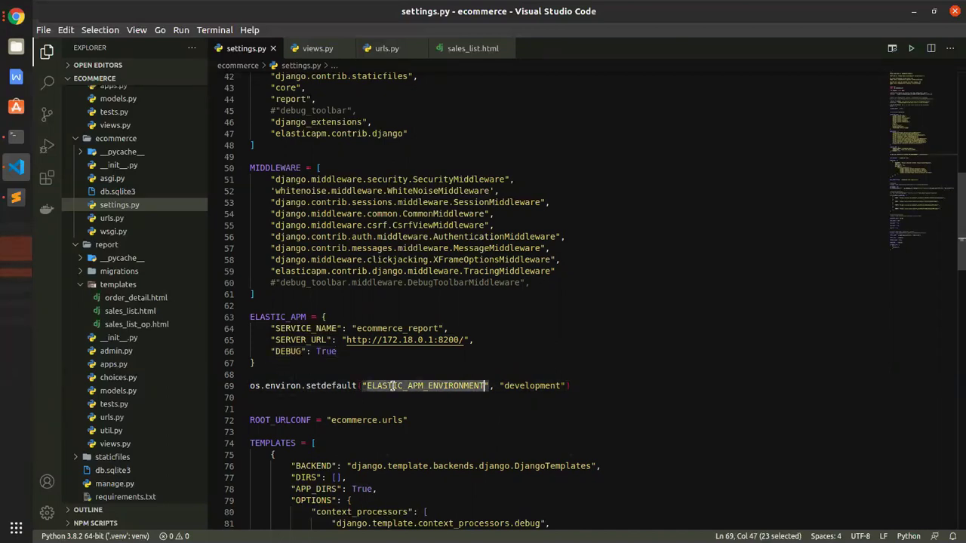
pyautogui.moveTo(575, 387); pyautogui.dragTo(238, 389)
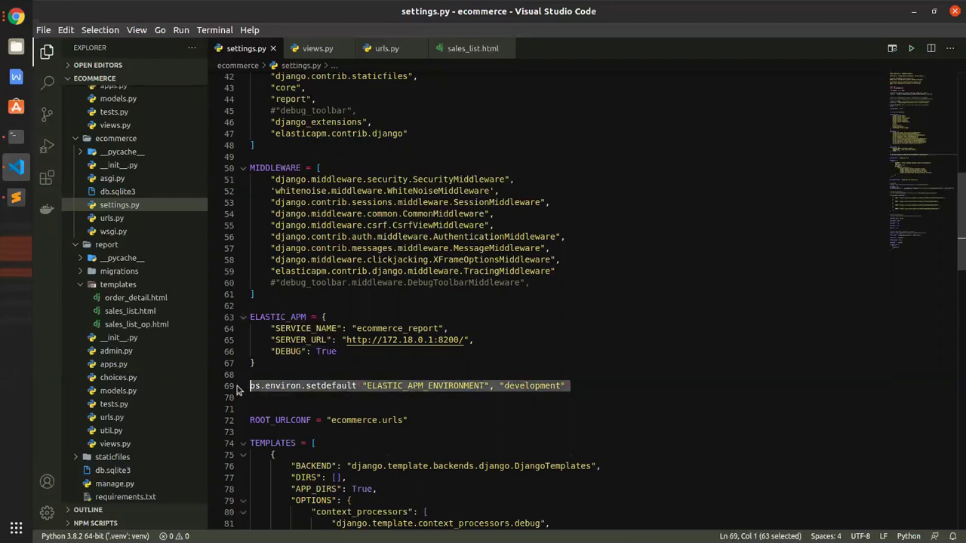
pyautogui.click(431, 369)
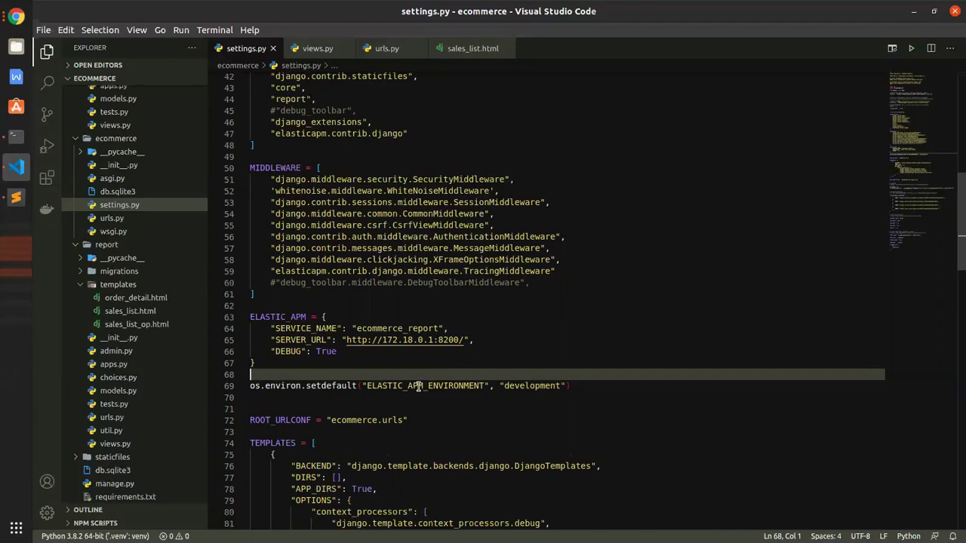
# Switch back to Kibana in the browser and open the Observability APM services overview.
pyautogui.hotkey('alt', 'Tab')
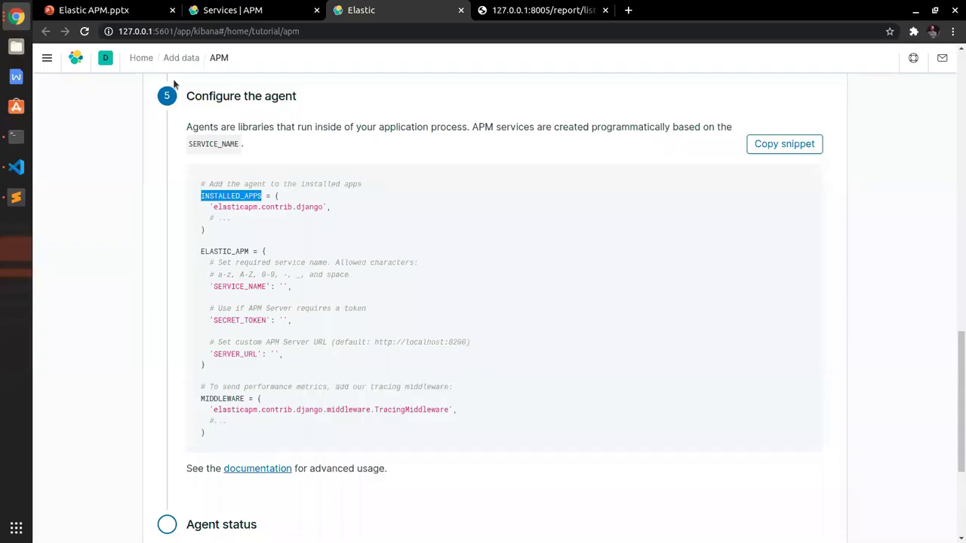
pyautogui.click(47, 58)
pyautogui.scroll(-2, 60, 399)
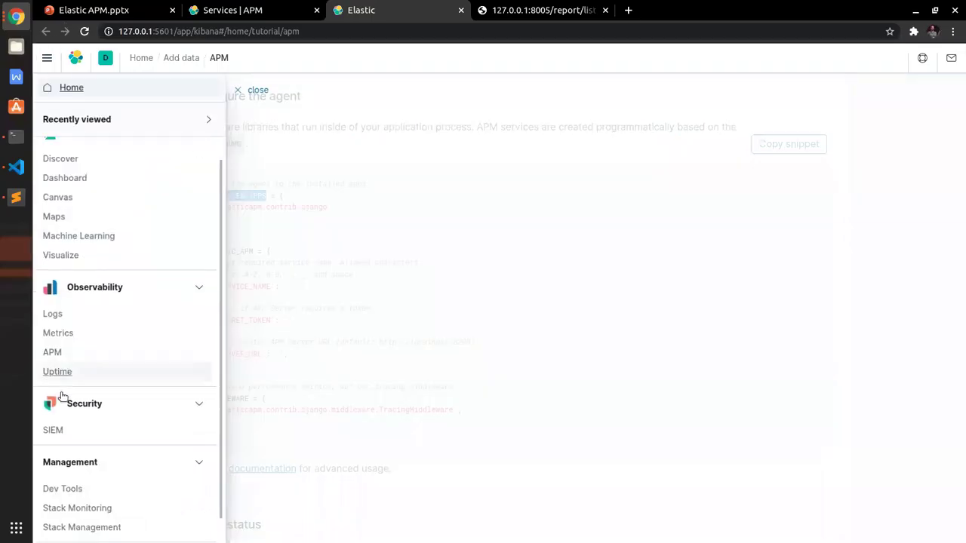
pyautogui.click(53, 329)
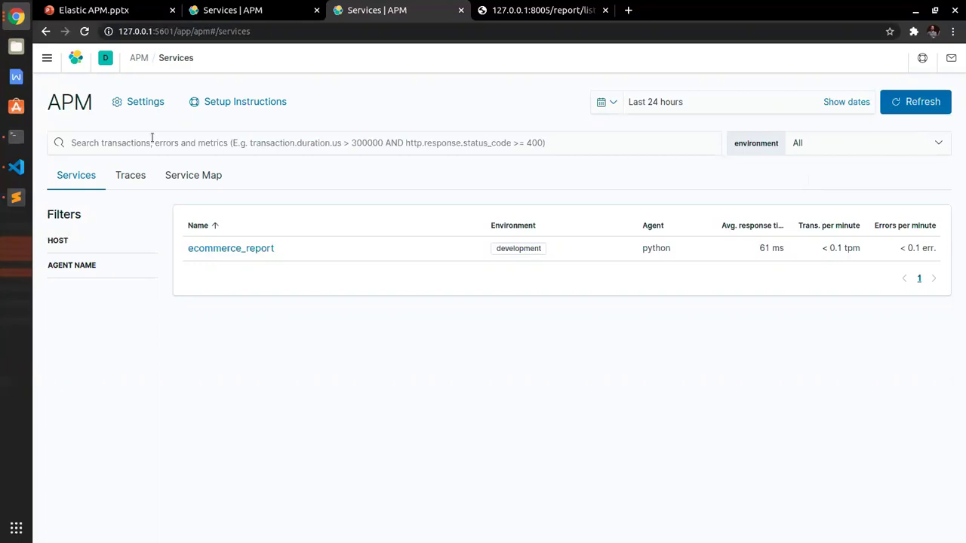
# Go back to settings.py in Visual Studio Code and review the ELASTIC_APM_ENVIRONMENT variable and its "development" value.
pyautogui.click(15, 166)
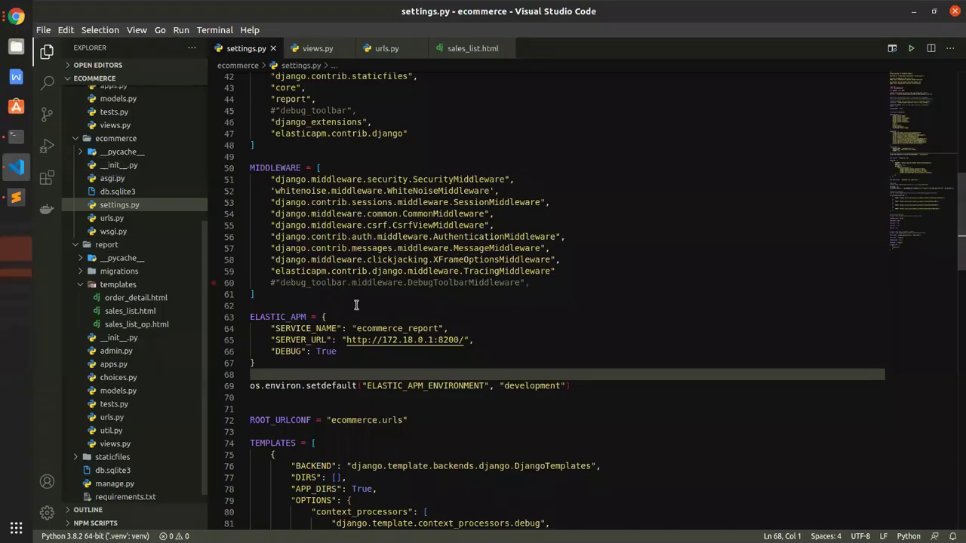
pyautogui.click(399, 351)
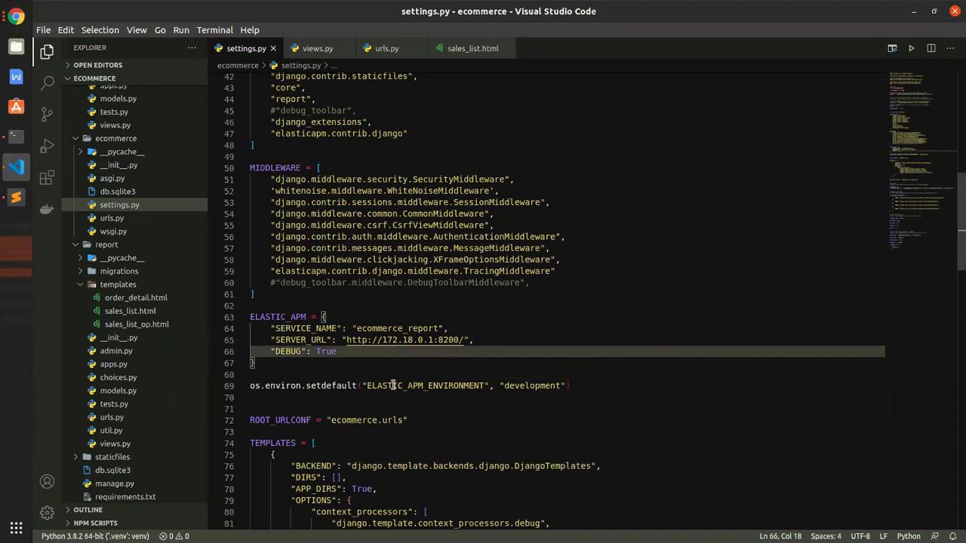
pyautogui.doubleClick(394, 386)
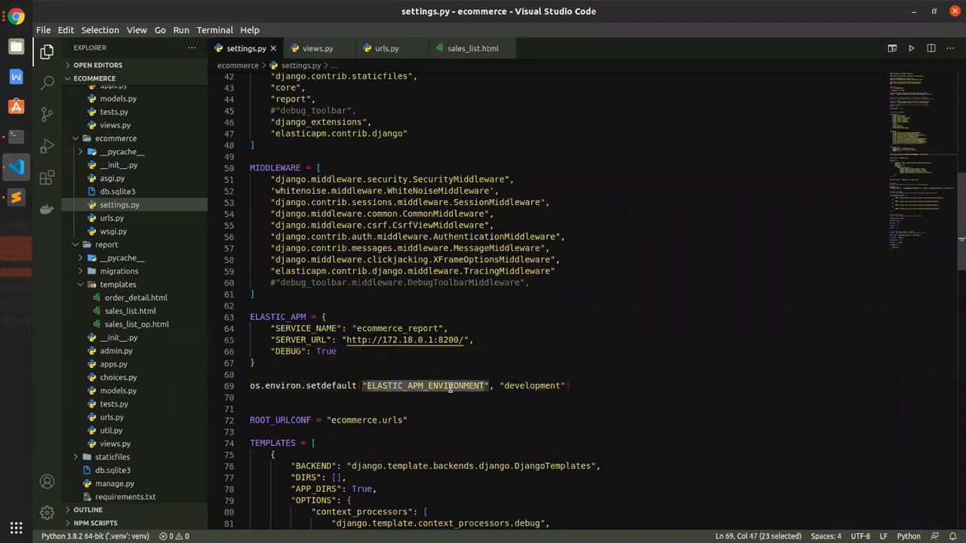
pyautogui.click(529, 386)
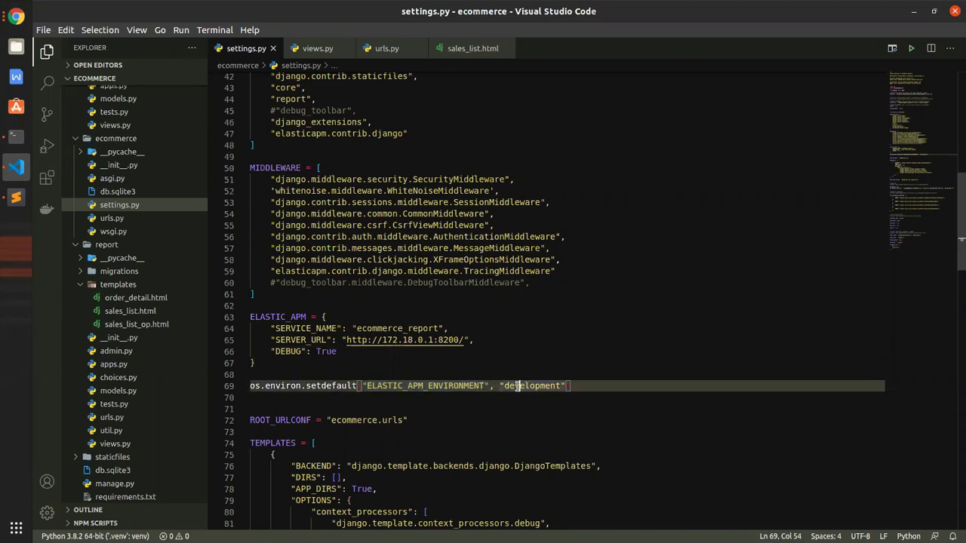
pyautogui.click(520, 386)
# In Kibana, open the ecommerce_report service and filter its transactions by the development environment.
pyautogui.hotkey('alt', 'Tab')
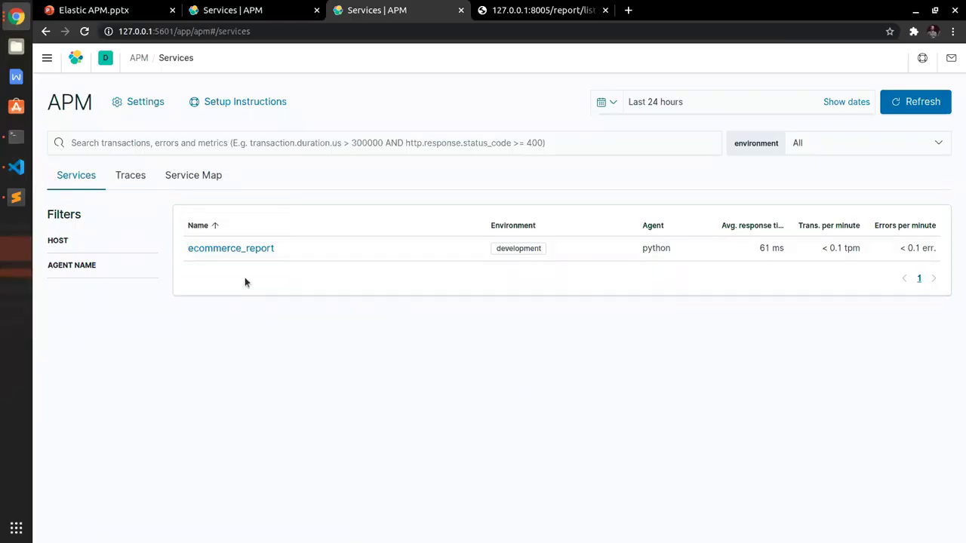
pyautogui.click(239, 253)
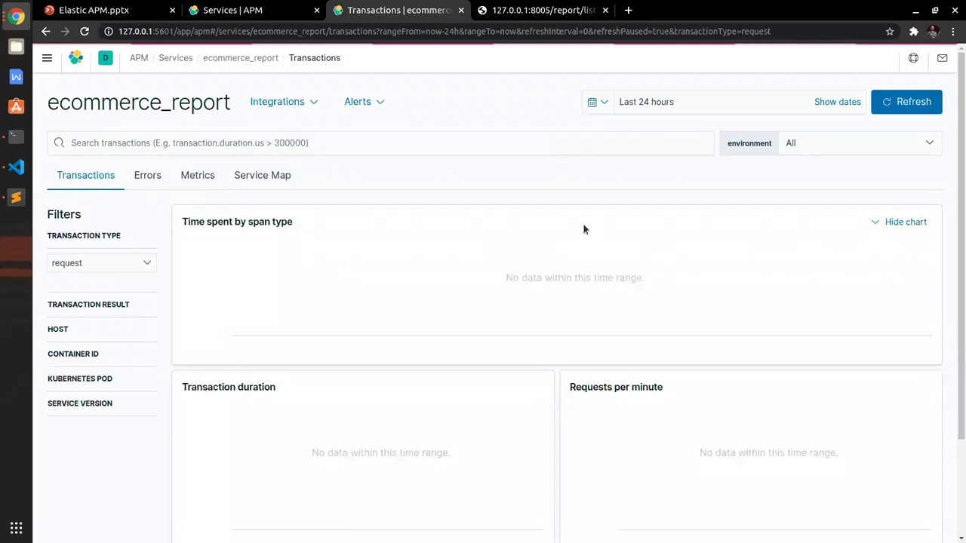
pyautogui.click(860, 151)
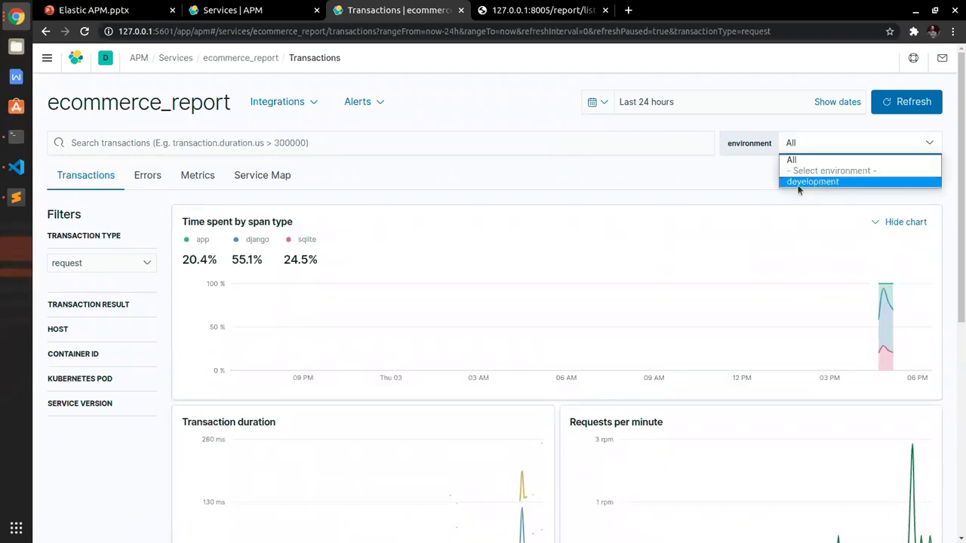
pyautogui.click(799, 182)
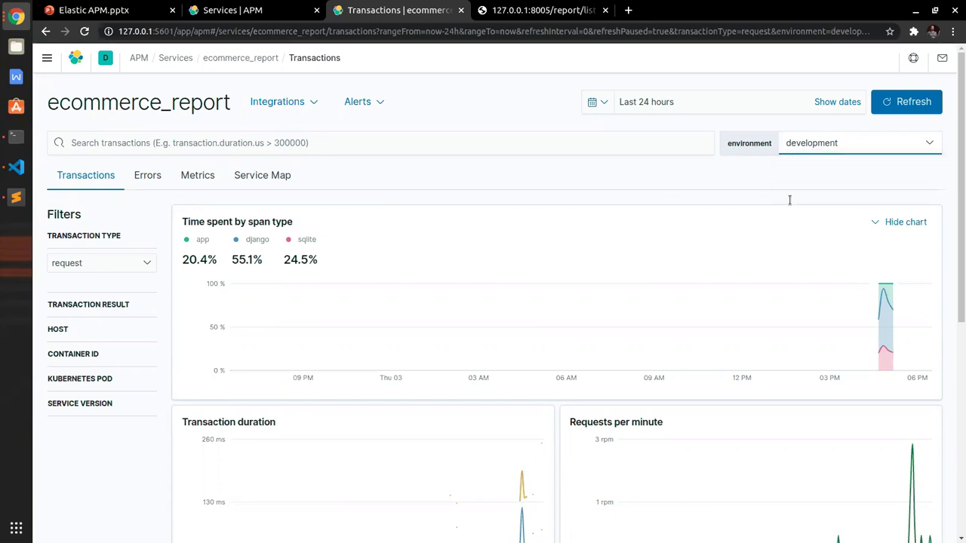
# Switch to Visual Studio Code, open views.py of the report app and review its order list views.
pyautogui.hotkey('alt', 'Tab')
pyautogui.hotkey('alt', 'Tab')
pyautogui.hotkey('alt', 'Tab')
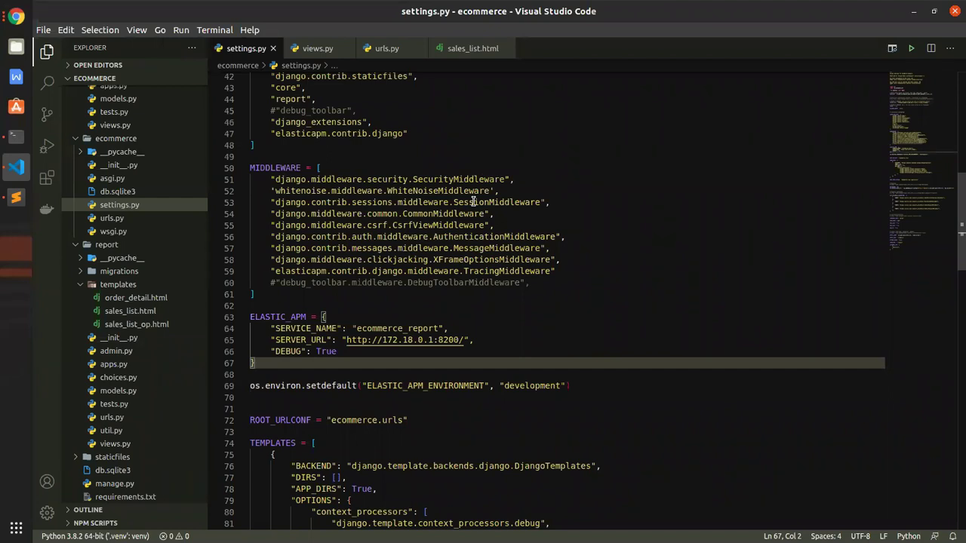
pyautogui.click(332, 47)
pyautogui.scroll(9, 362, 120)
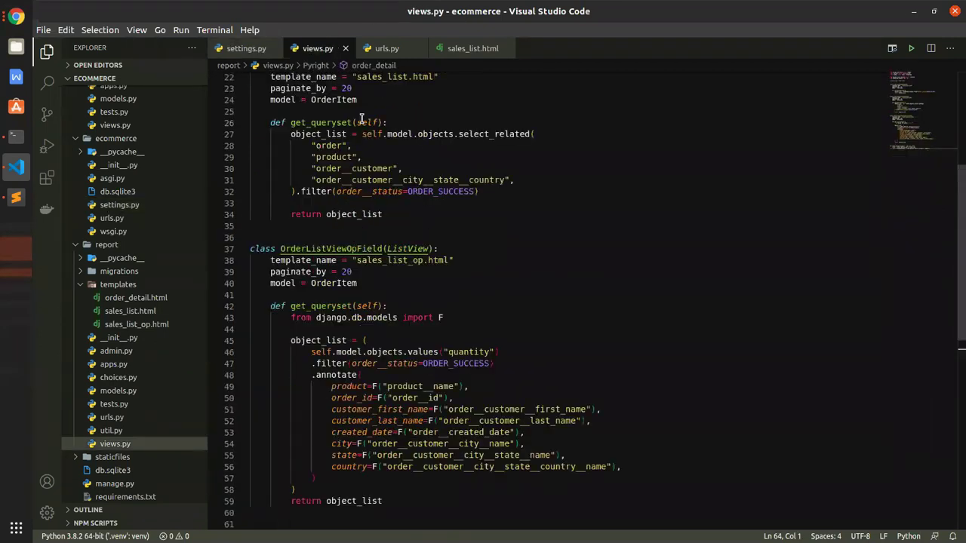
# Switch to the ecommerce sales list in the browser and open the details of the first order.
pyautogui.hotkey('alt', 'Tab')
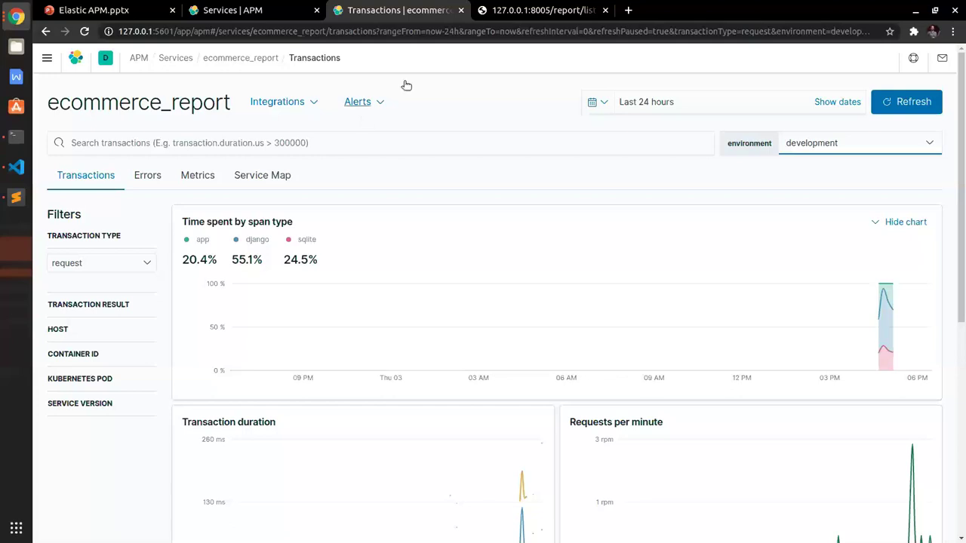
pyautogui.click(519, 14)
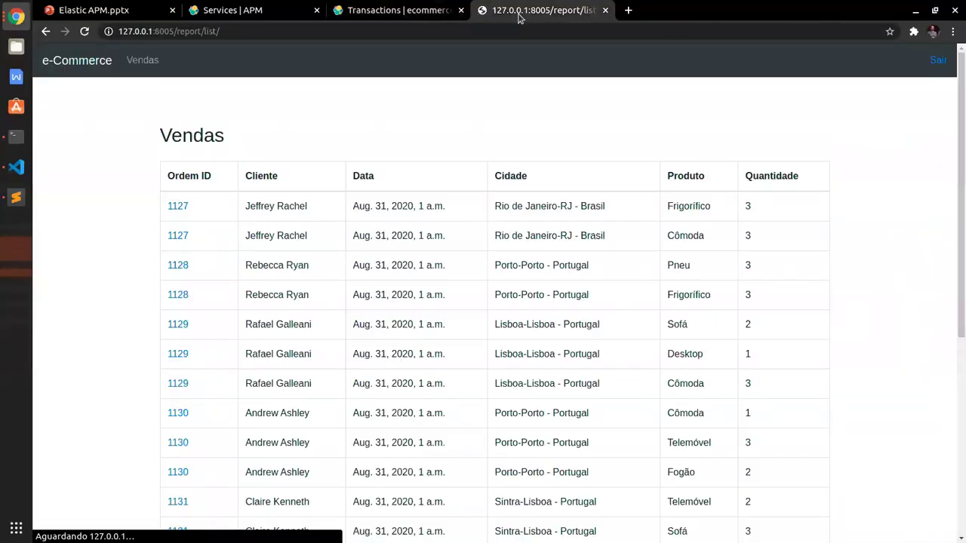
pyautogui.click(178, 207)
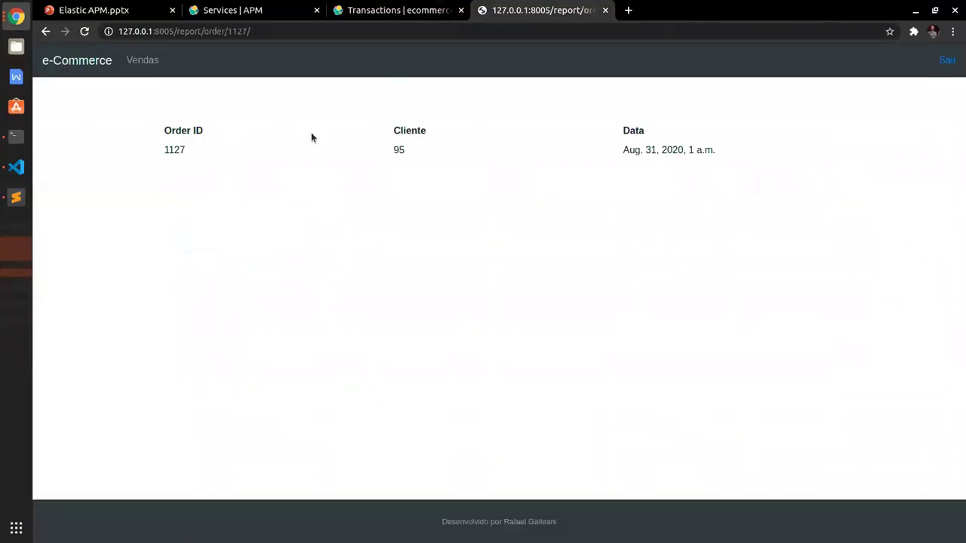
# Return to the Vendas sales list, then set the time range of the ecommerce_report transactions in Kibana to the last 15 minutes.
pyautogui.click(155, 63)
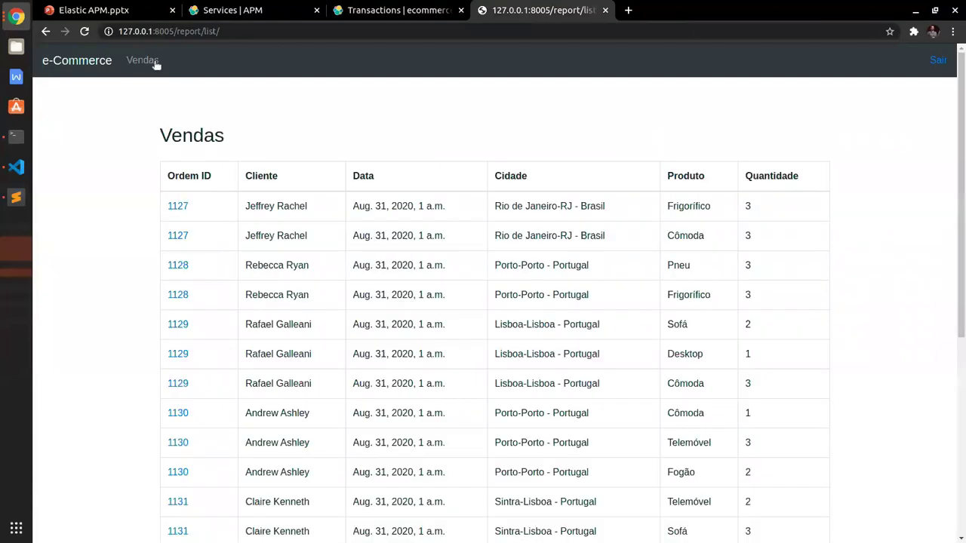
pyautogui.click(405, 13)
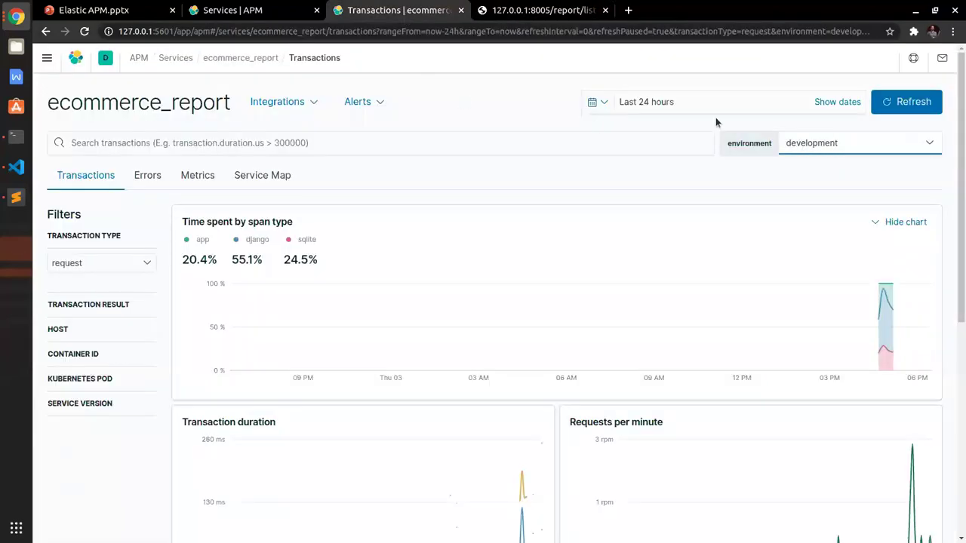
pyautogui.click(603, 102)
pyautogui.press('Tab')
pyautogui.write('15')
pyautogui.click(782, 160)
pyautogui.click(778, 183)
pyautogui.click(806, 159)
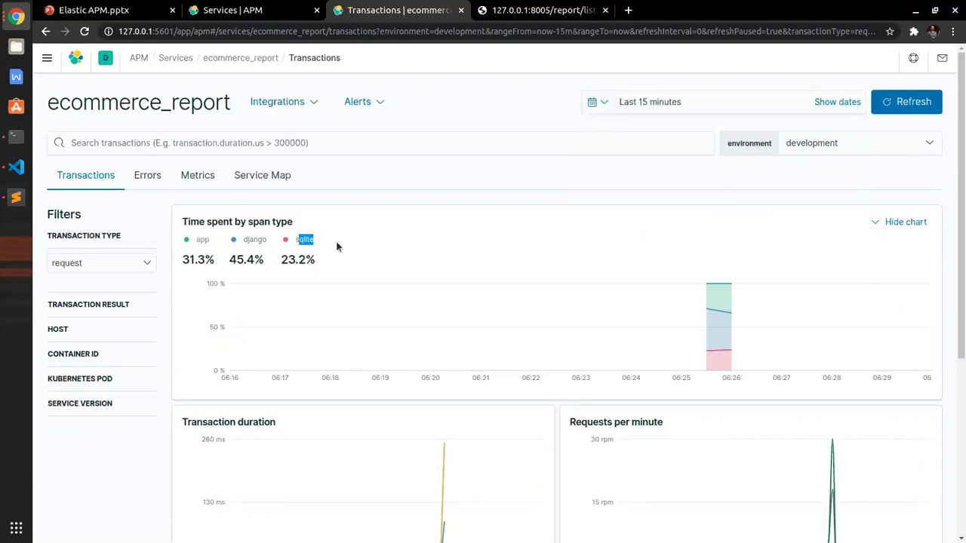
# Review the service's transaction charts and the Transactions table, comparing the report.views.OrderListView entry with the sales list page.
pyautogui.scroll(-1, 359, 226)
pyautogui.click(355, 203)
pyautogui.scroll(-2, 352, 193)
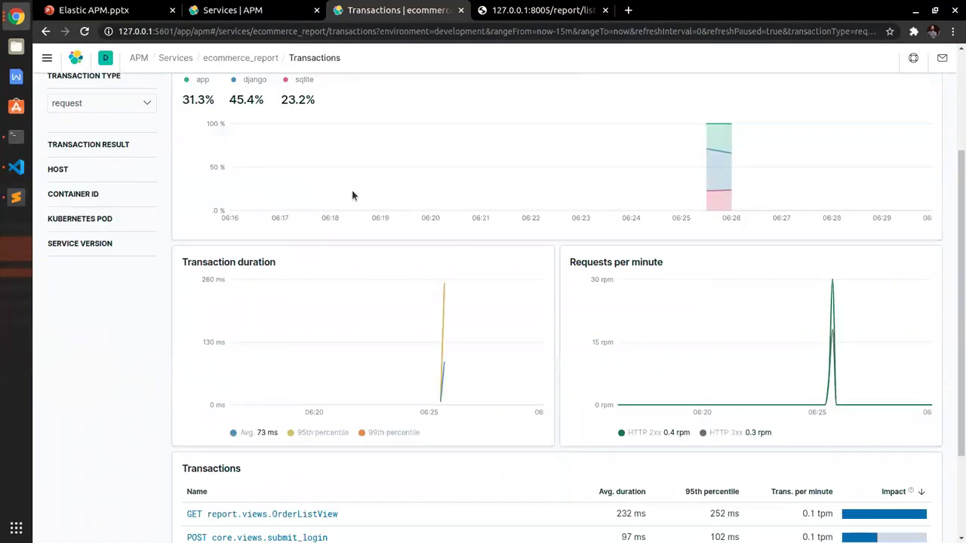
pyautogui.scroll(-3, 352, 196)
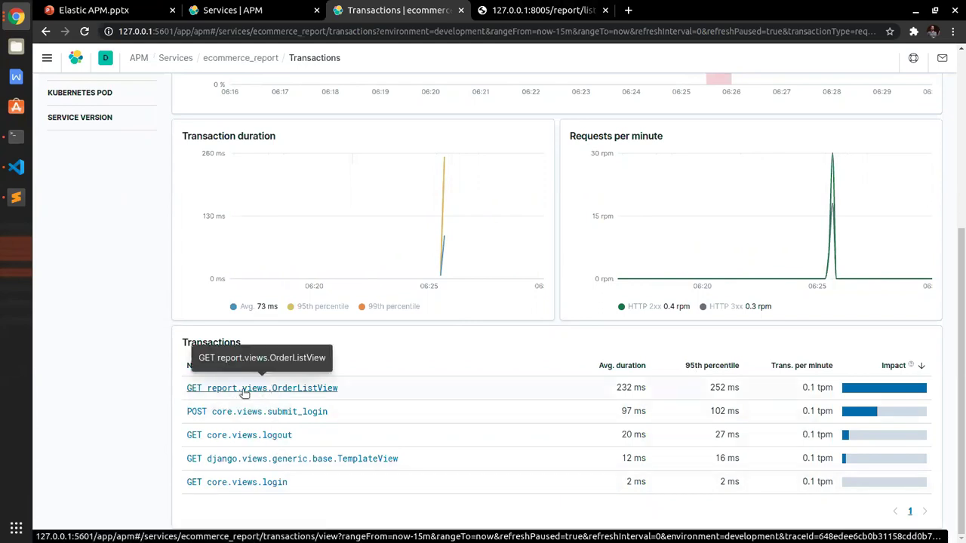
pyautogui.click(532, 10)
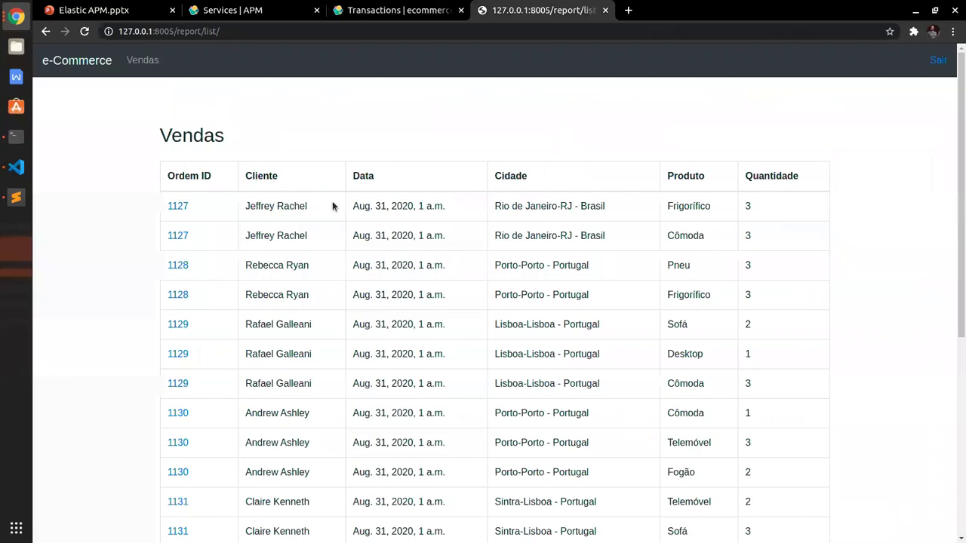
pyautogui.click(418, 7)
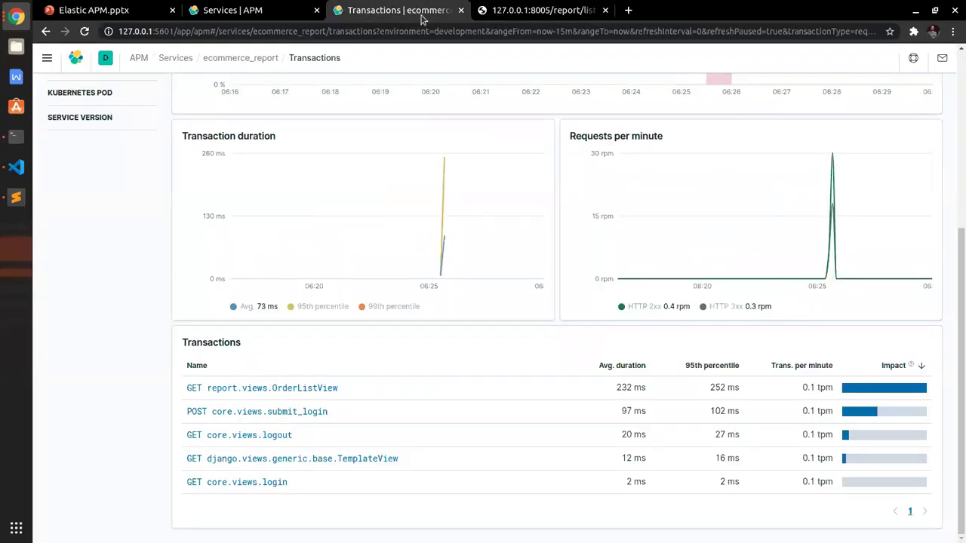
# Open the GET report.views.OrderListView transaction and review its time by span type, duration charts and trace sample.
pyautogui.click(262, 388)
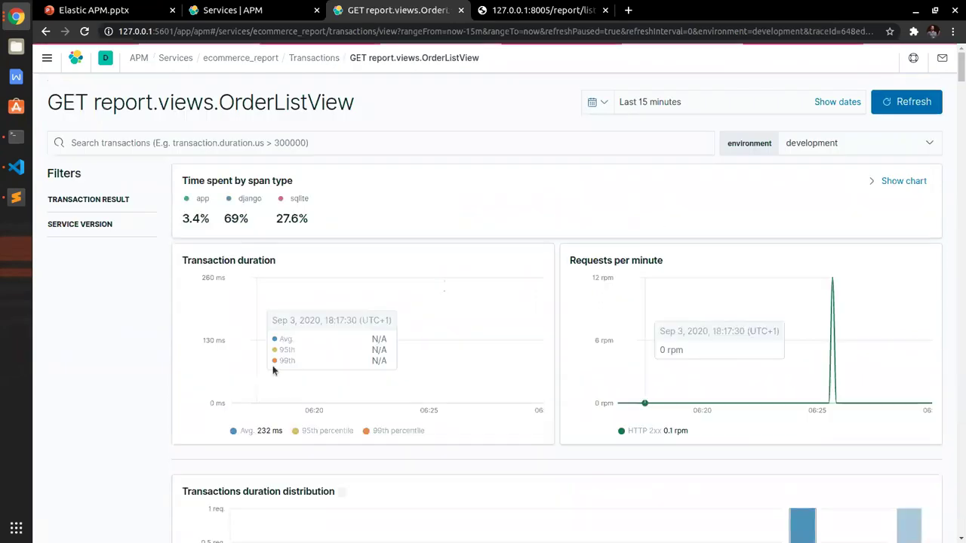
pyautogui.scroll(-3, 448, 279)
pyautogui.scroll(2, 313, 157)
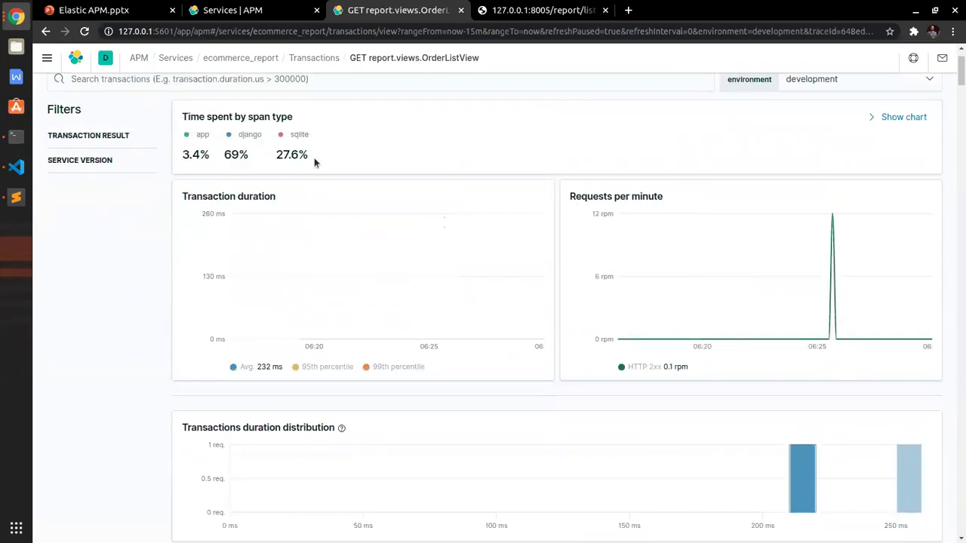
pyautogui.scroll(-2, 532, 522)
pyautogui.scroll(3, 532, 524)
pyautogui.scroll(-2, 532, 524)
pyautogui.scroll(-8, 532, 524)
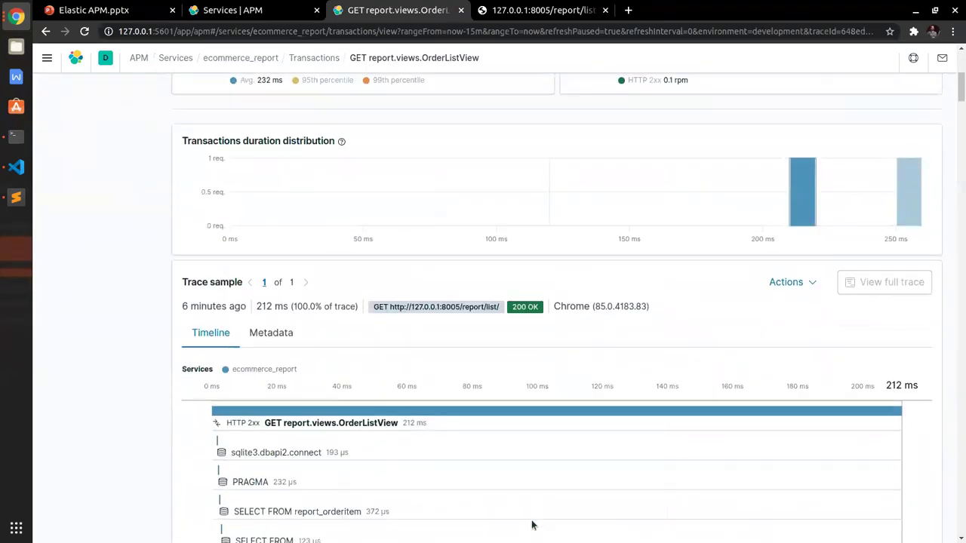
pyautogui.scroll(1, 534, 524)
pyautogui.scroll(1, 534, 524)
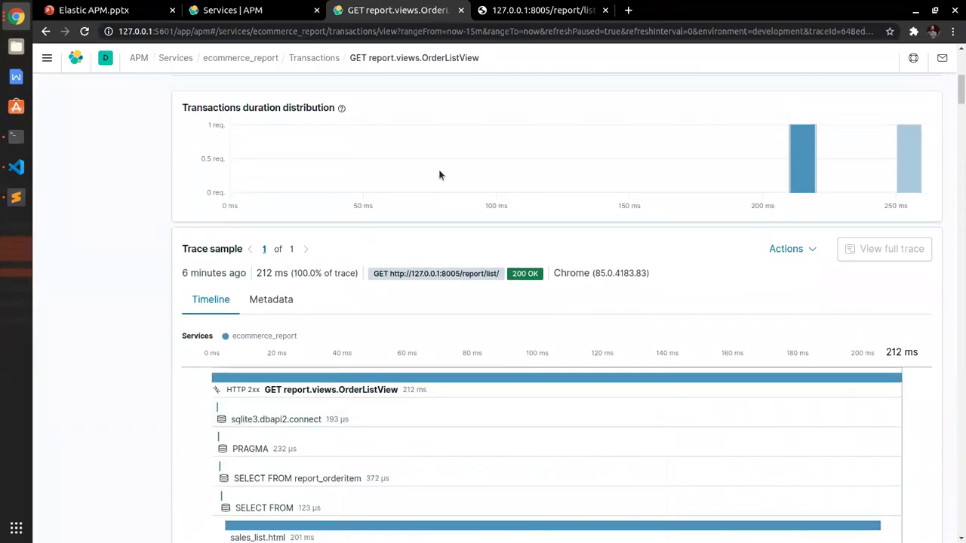
# Load the trace sample of the 250 - 260 ms request from the transactions duration distribution.
pyautogui.moveTo(813, 190)
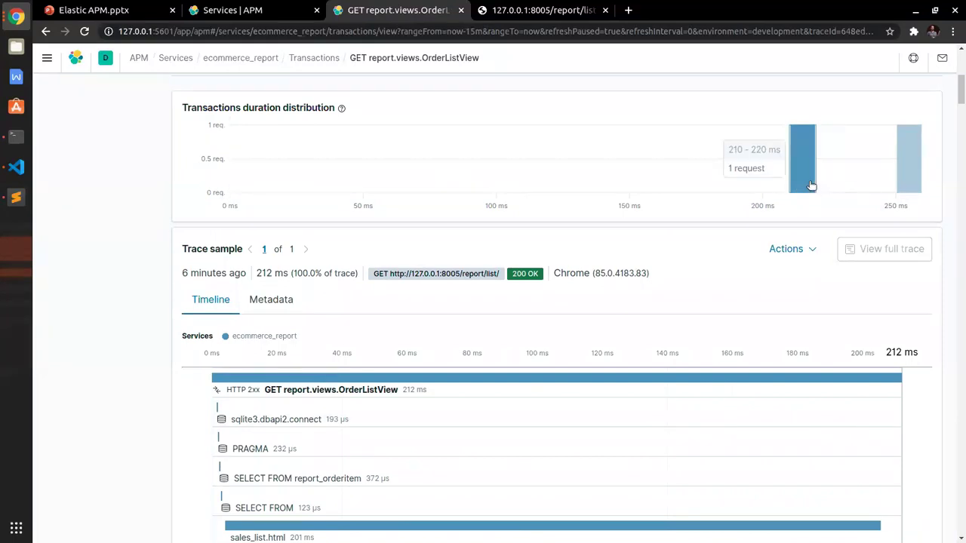
pyautogui.click(918, 190)
pyautogui.click(807, 188)
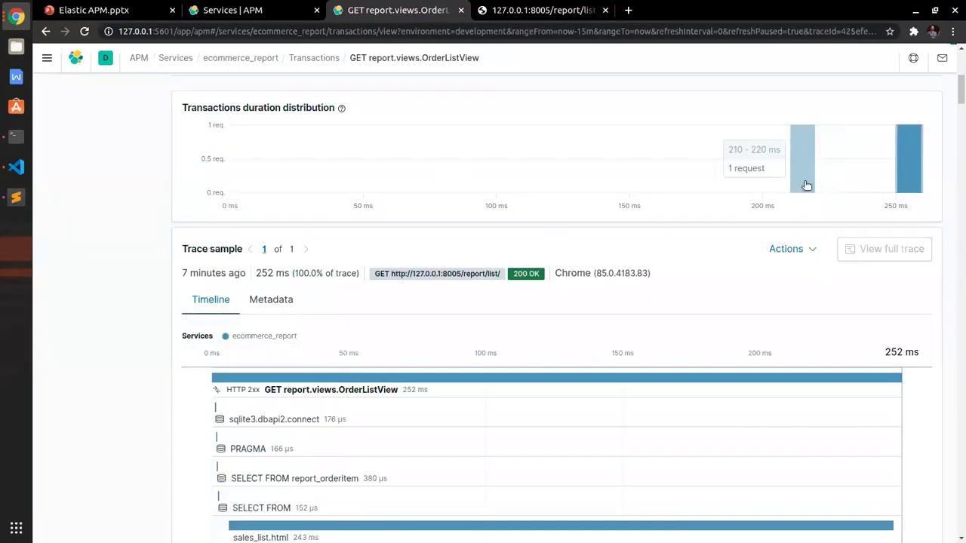
pyautogui.click(928, 192)
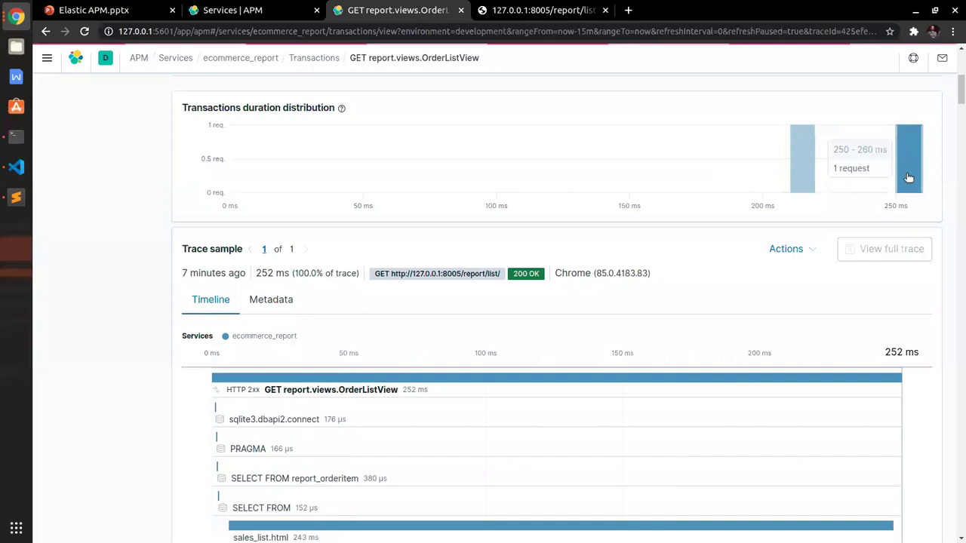
# Examine the trace timeline of the OrderListView request, from the database connection through the sales_list.html template to its many SELECT queries.
pyautogui.scroll(-1, 410, 246)
pyautogui.scroll(-2, 220, 172)
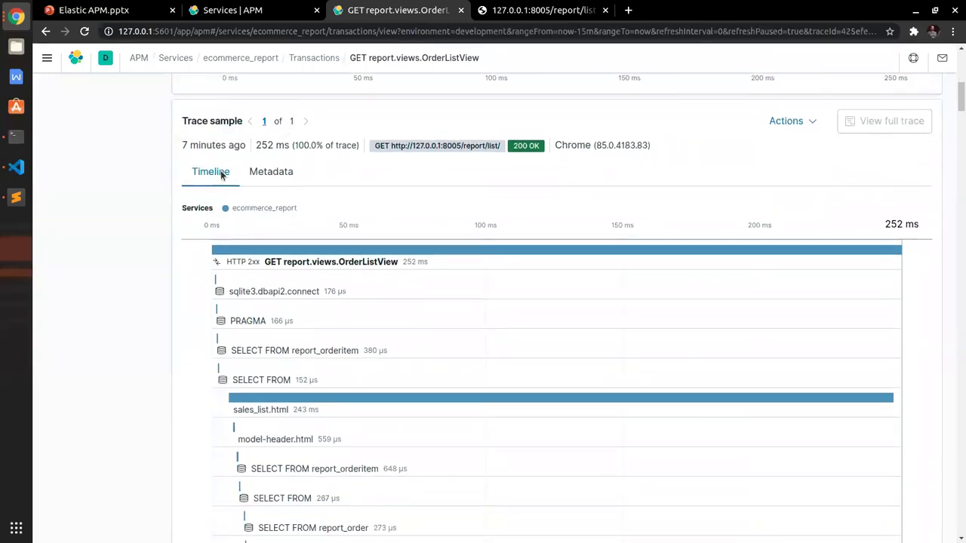
pyautogui.scroll(-6, 220, 172)
pyautogui.scroll(3, 221, 173)
pyautogui.scroll(2, 222, 175)
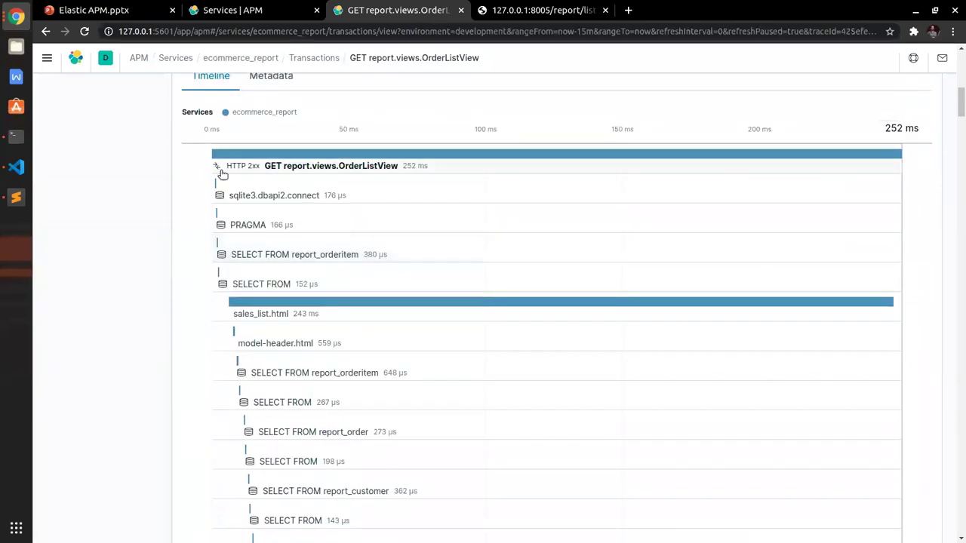
pyautogui.scroll(2, 222, 173)
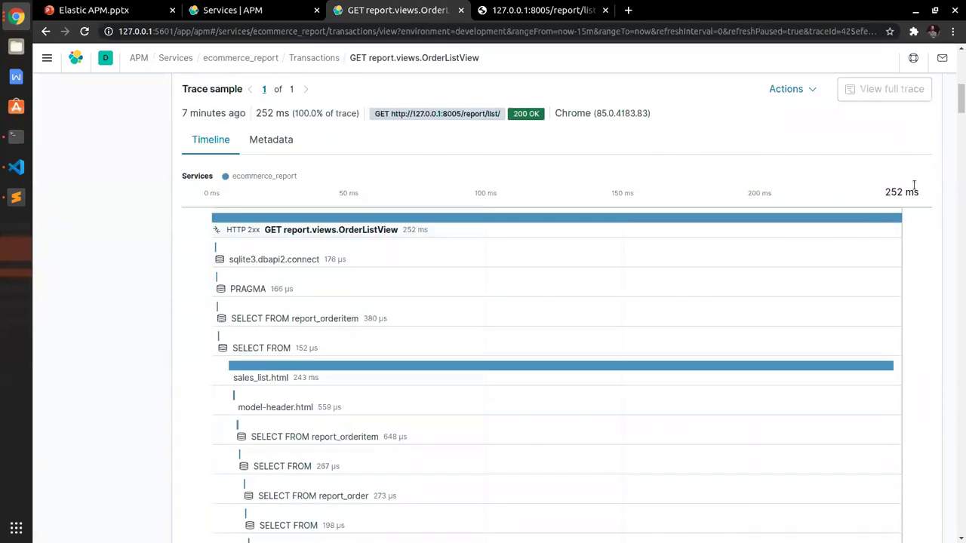
pyautogui.scroll(-2, 218, 253)
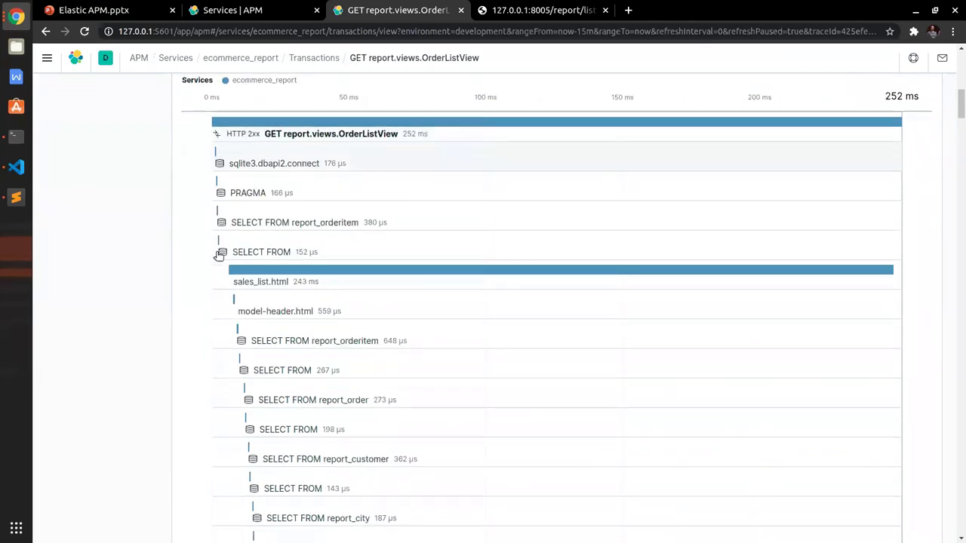
pyautogui.scroll(-10, 210, 244)
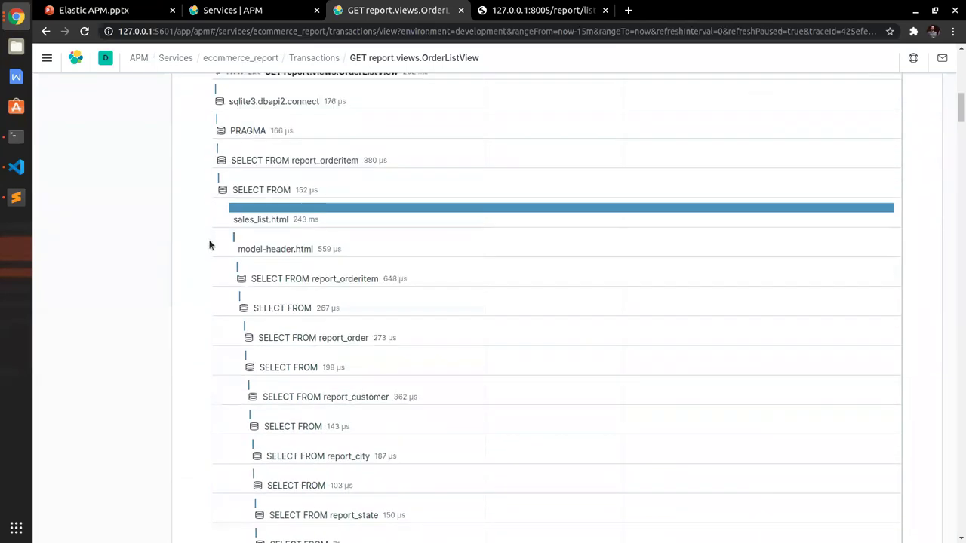
pyautogui.scroll(-10, 210, 244)
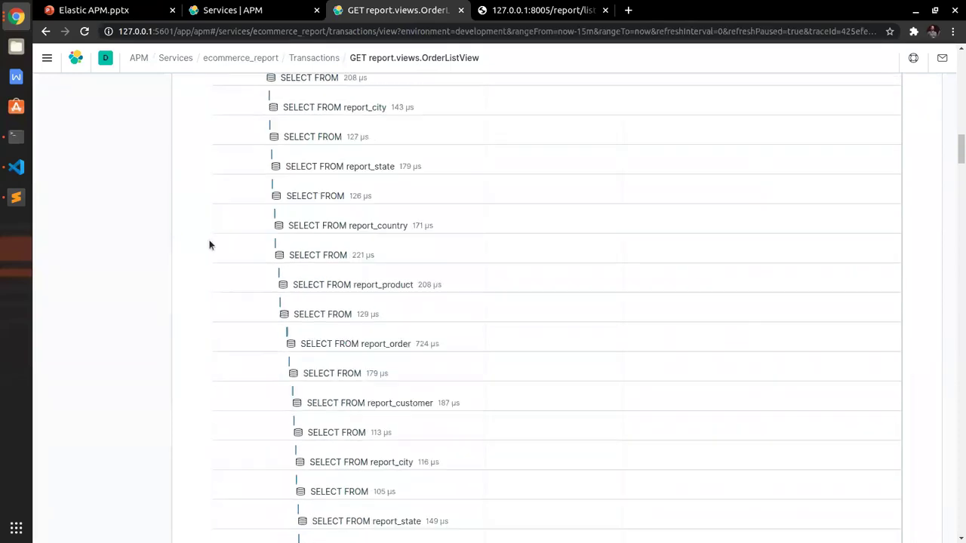
pyautogui.scroll(-10, 210, 244)
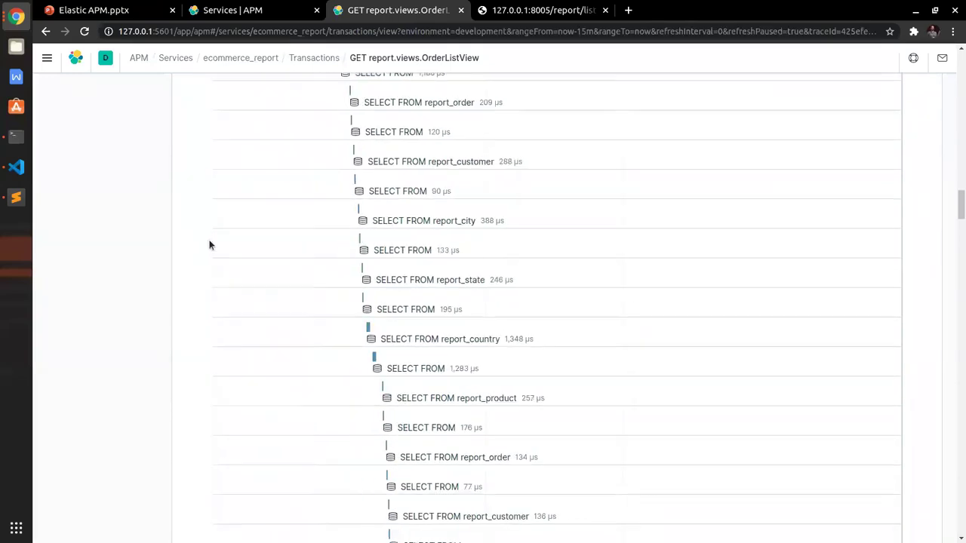
pyautogui.moveTo(960, 244); pyautogui.dragTo(948, 119)
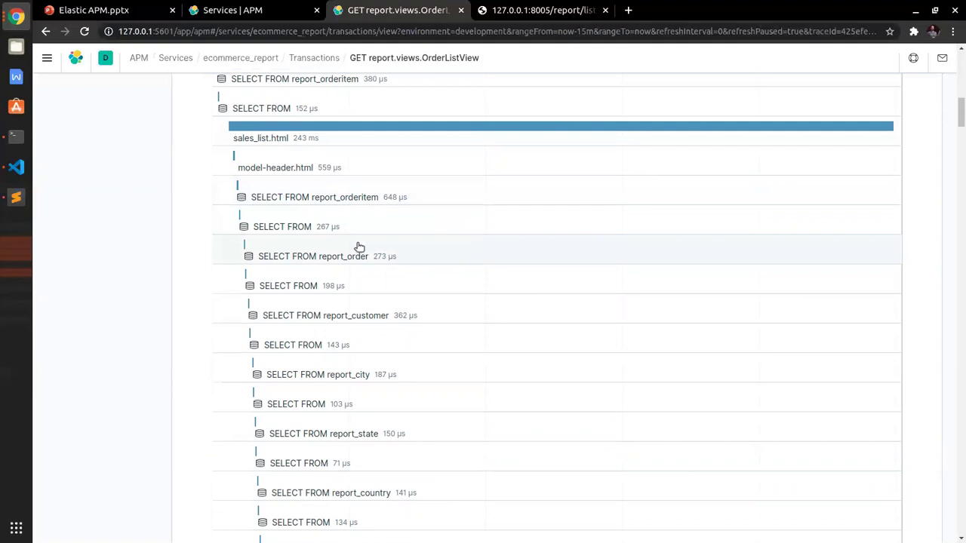
pyautogui.scroll(-2, 360, 249)
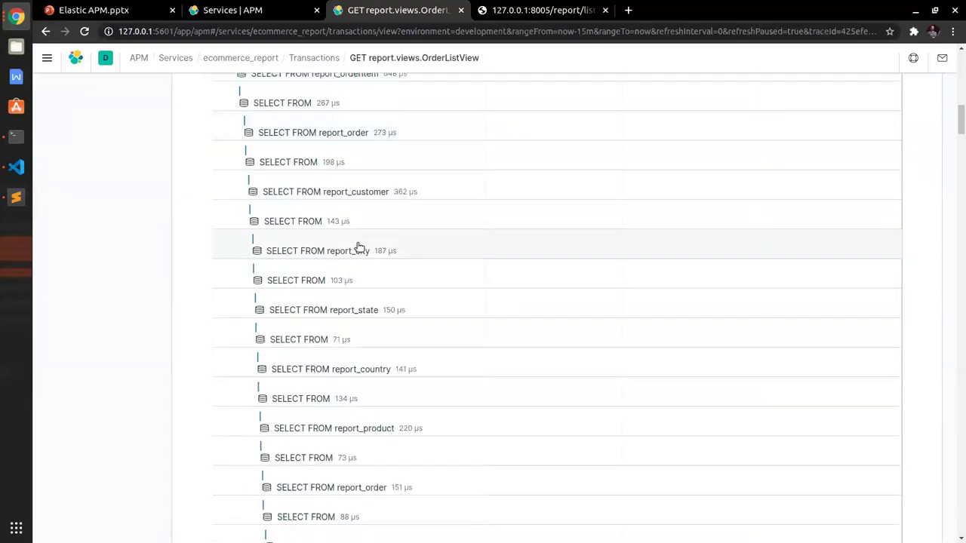
pyautogui.scroll(2, 358, 248)
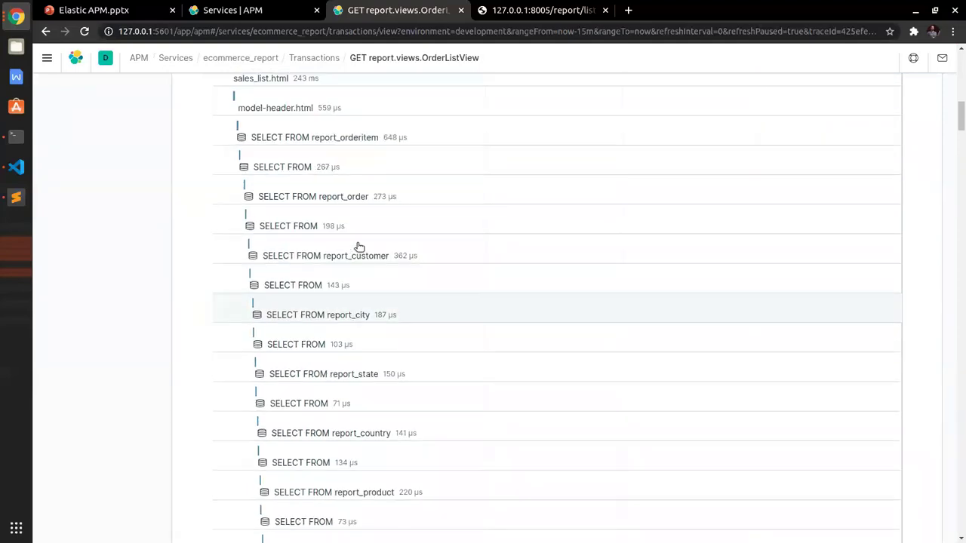
pyautogui.scroll(-1, 440, 205)
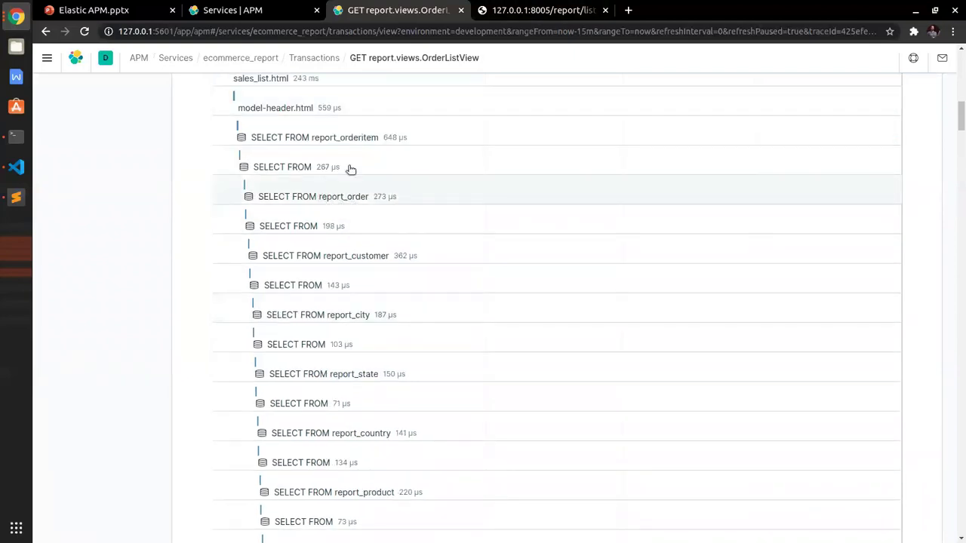
# Open the SELECT FROM report_orderitem span below model-header.html, highlight its LIMIT 20 clause and compare it with the rows of the sales list.
pyautogui.click(330, 145)
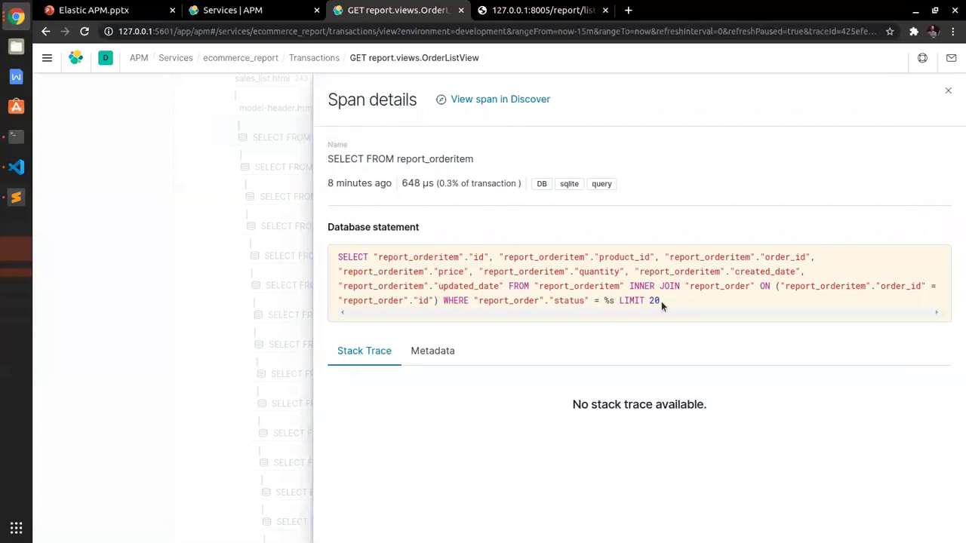
pyautogui.moveTo(661, 301); pyautogui.dragTo(629, 301)
pyautogui.click(566, 10)
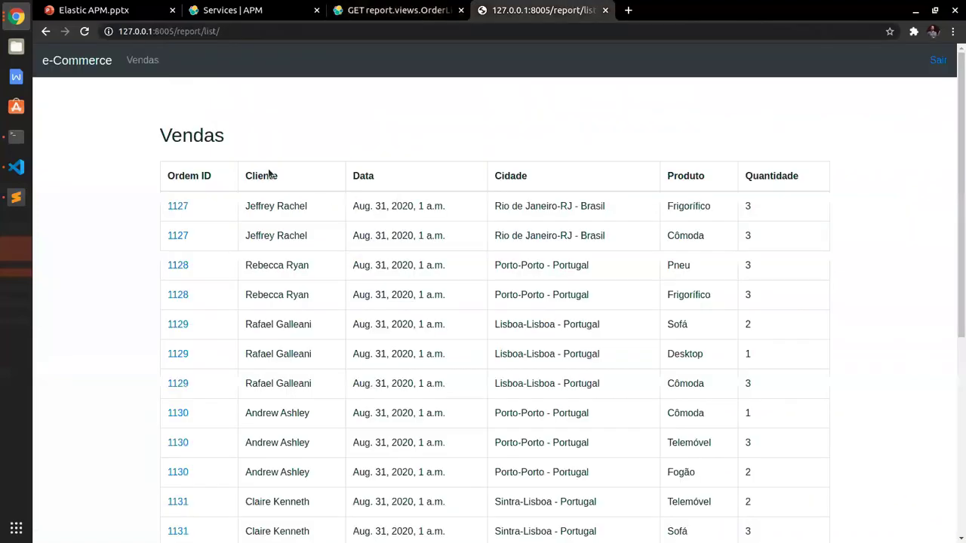
pyautogui.scroll(-3, 145, 157)
pyautogui.scroll(-2, 145, 157)
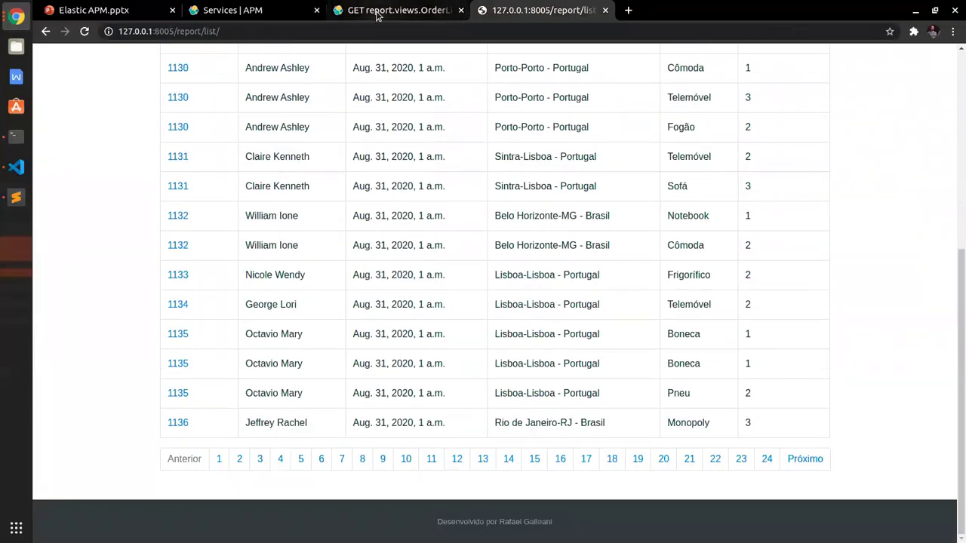
# Back in Kibana, reopen the report_orderitem span below model-header.html, review its database statement and close the details.
pyautogui.click(410, 10)
pyautogui.click(234, 167)
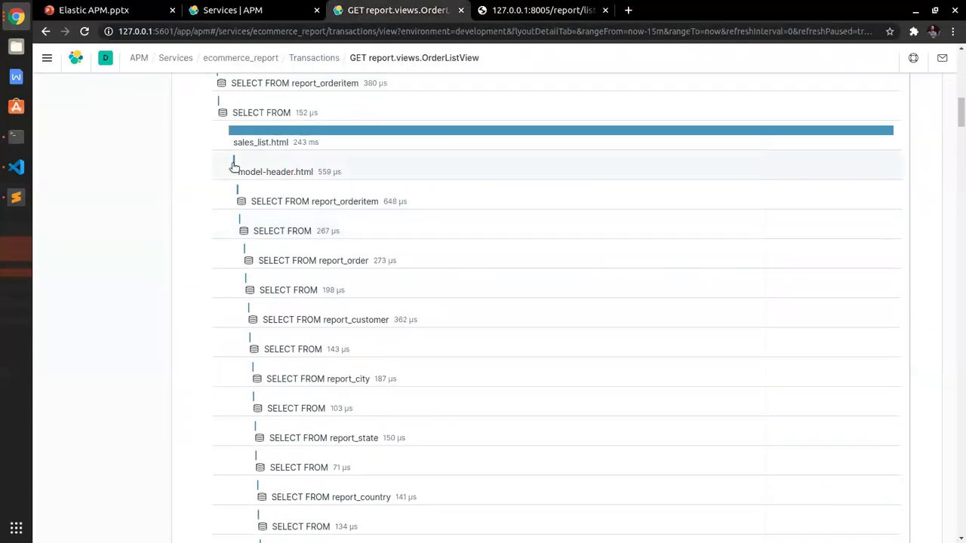
pyautogui.click(257, 201)
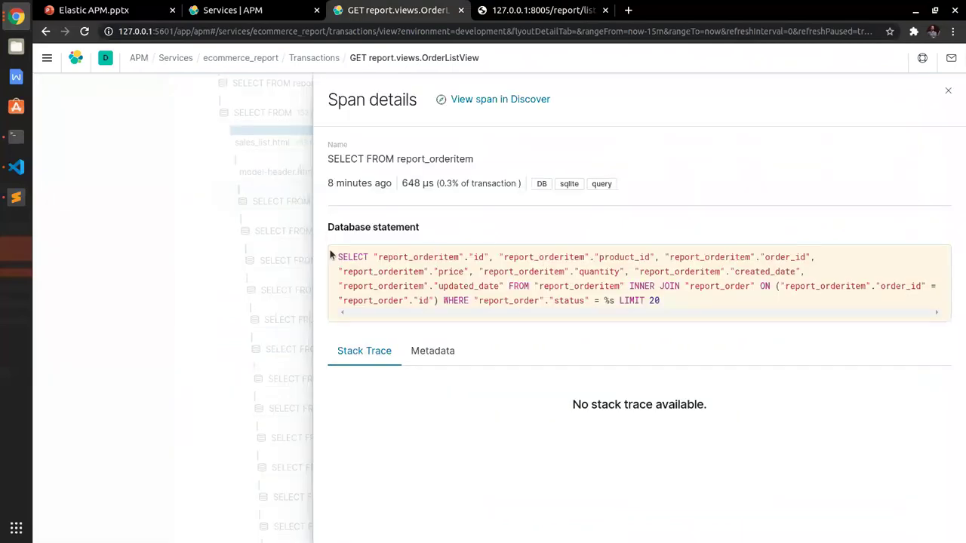
pyautogui.click(192, 247)
# Open the SELECT FROM report_orderitem span above sales_list.html, review its SELECT COUNT statement and close the details.
pyautogui.scroll(3, 262, 216)
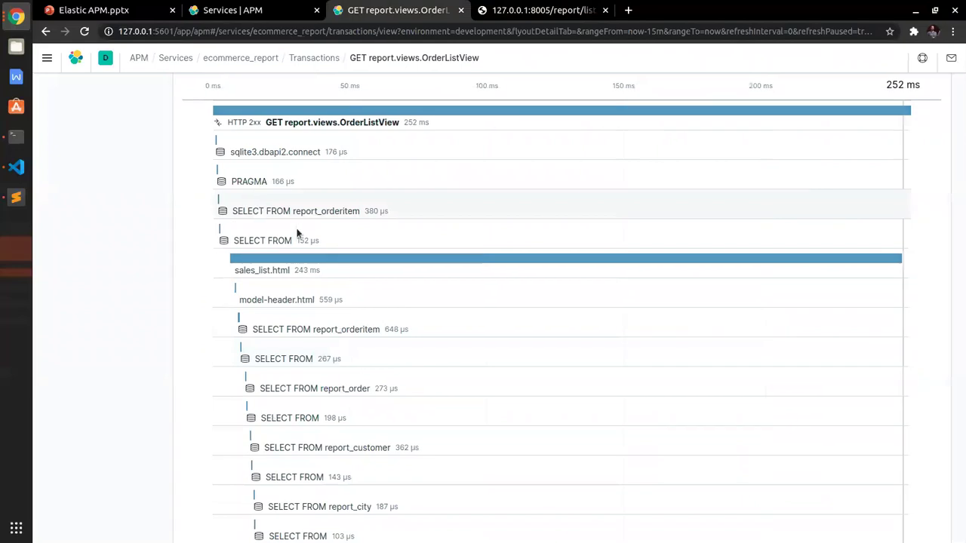
pyautogui.click(298, 216)
pyautogui.moveTo(429, 262); pyautogui.dragTo(246, 252)
pyautogui.click(201, 279)
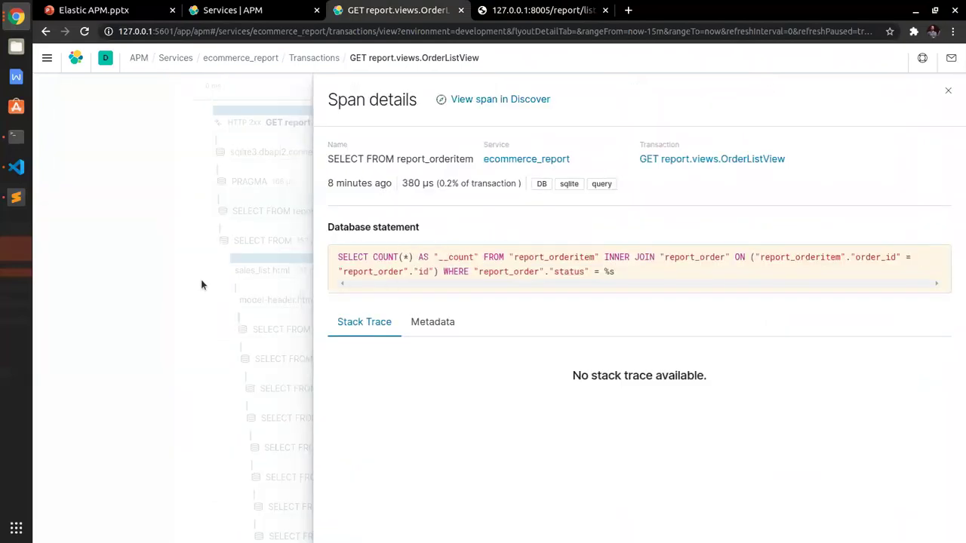
# Check the pagination below the sales list, then return to the report_orderitem span below model-header.html in the Kibana trace timeline.
pyautogui.click(537, 10)
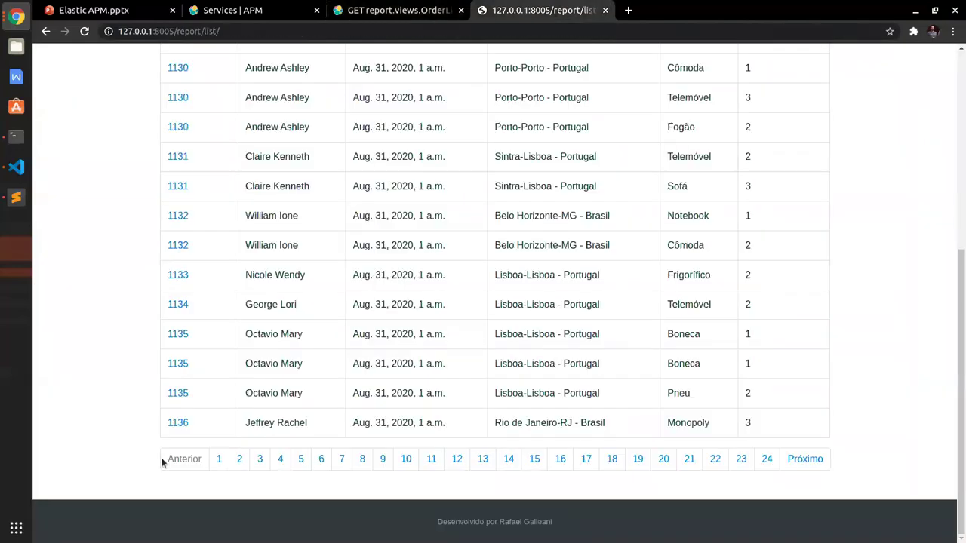
pyautogui.click(394, 10)
pyautogui.scroll(-2, 316, 306)
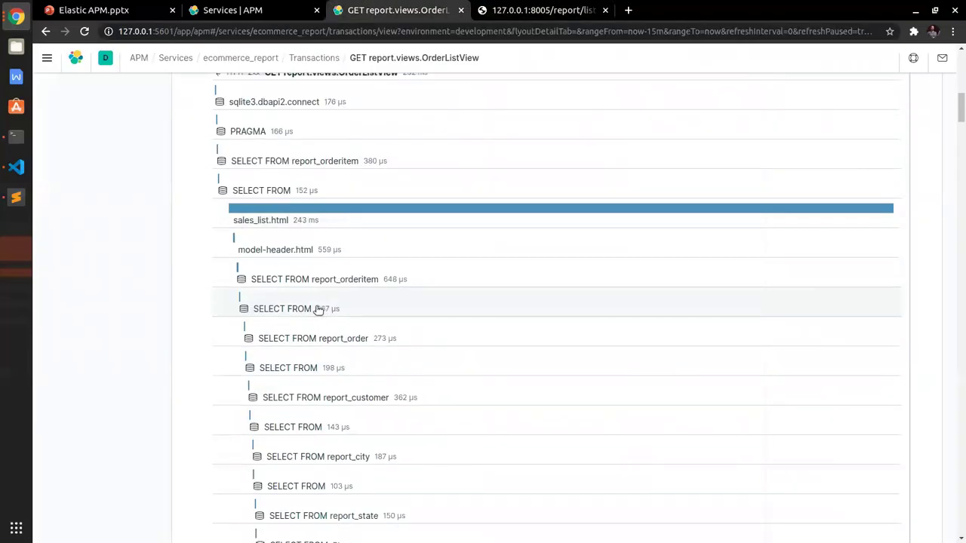
pyautogui.click(321, 239)
pyautogui.click(295, 236)
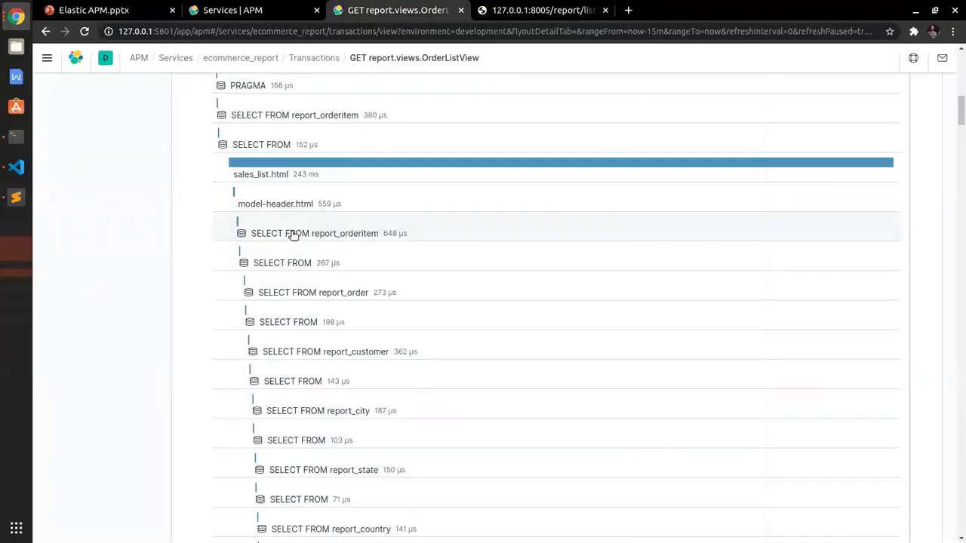
# Examine the sequence of SELECT spans on order, customer, city, state, country and product below model-header.html in the trace timeline.
pyautogui.click(447, 249)
pyautogui.click(223, 303)
pyautogui.scroll(-2, 224, 300)
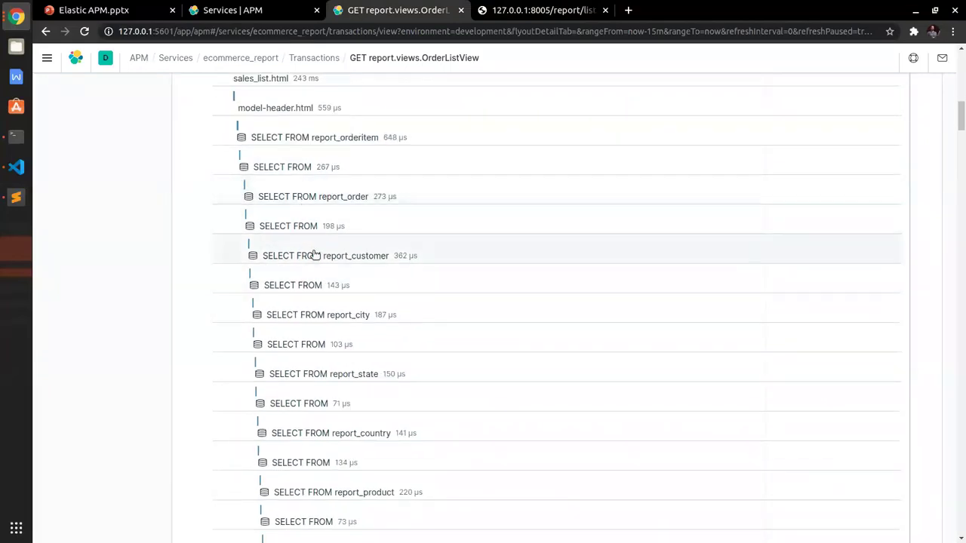
pyautogui.scroll(-3, 332, 302)
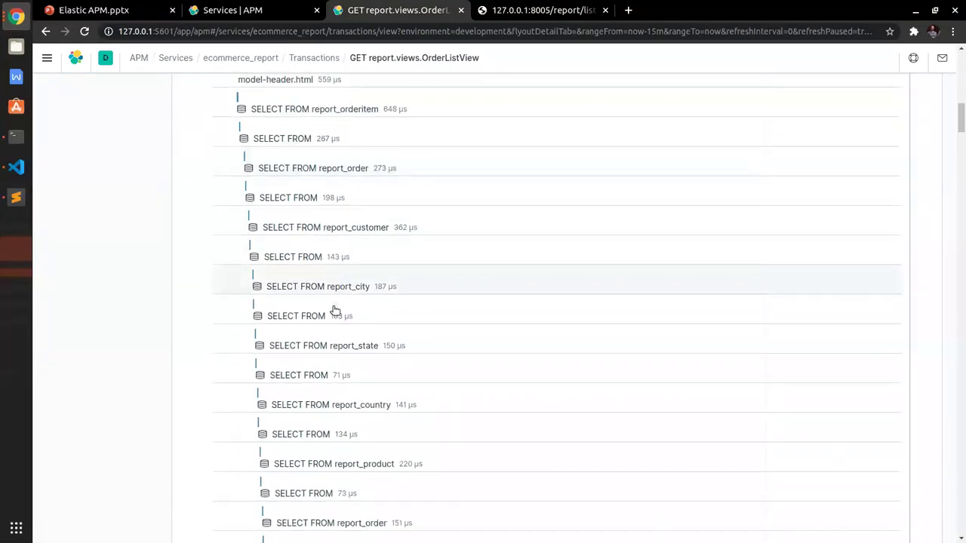
pyautogui.scroll(-2, 335, 309)
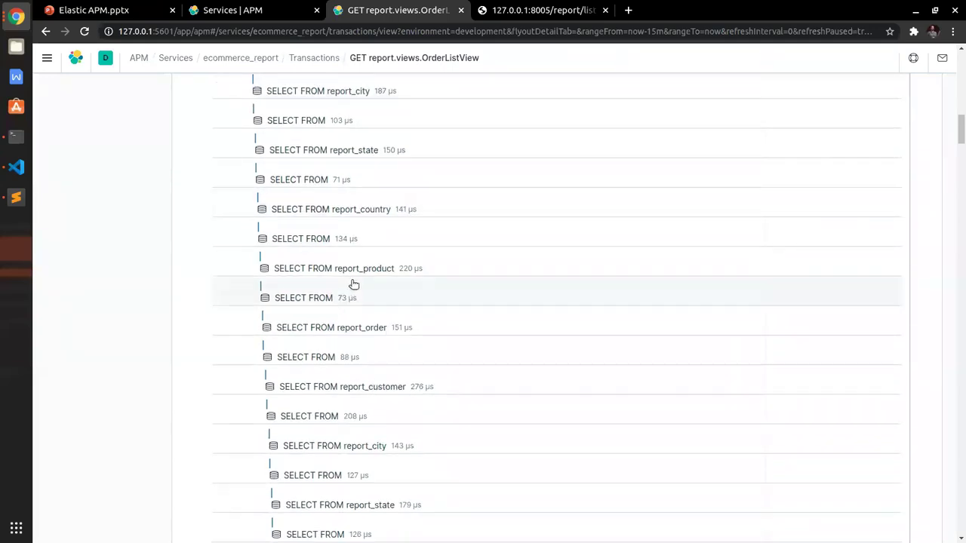
pyautogui.scroll(-3, 352, 298)
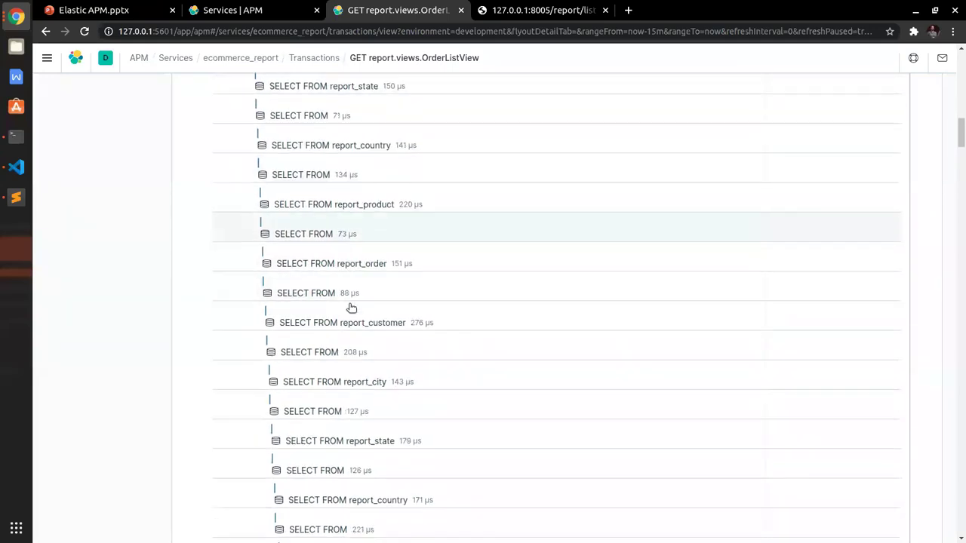
pyautogui.scroll(-5, 352, 325)
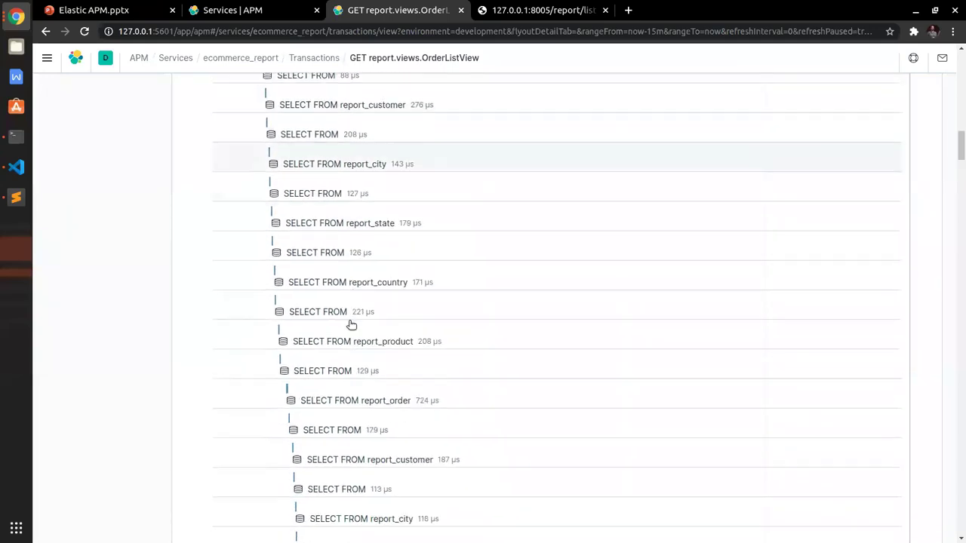
# Return to the start of the OrderListView trace and review its duration distribution and transaction charts.
pyautogui.scroll(5, 352, 324)
pyautogui.scroll(8, 351, 324)
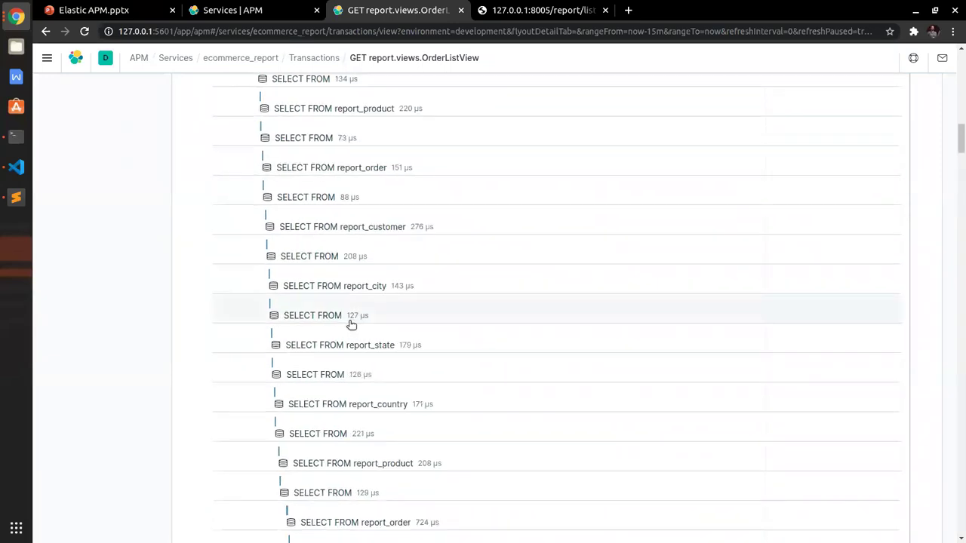
pyautogui.scroll(1, 350, 321)
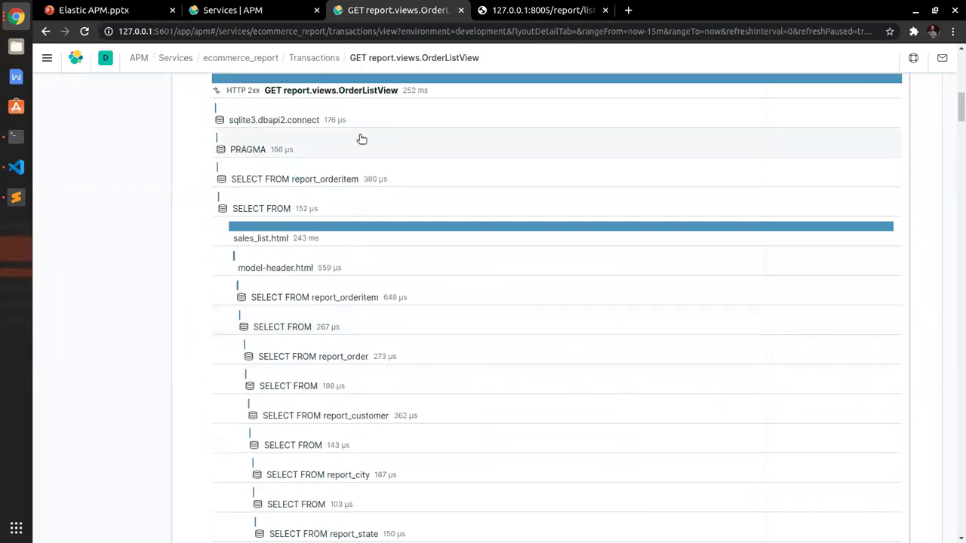
pyautogui.scroll(5, 361, 139)
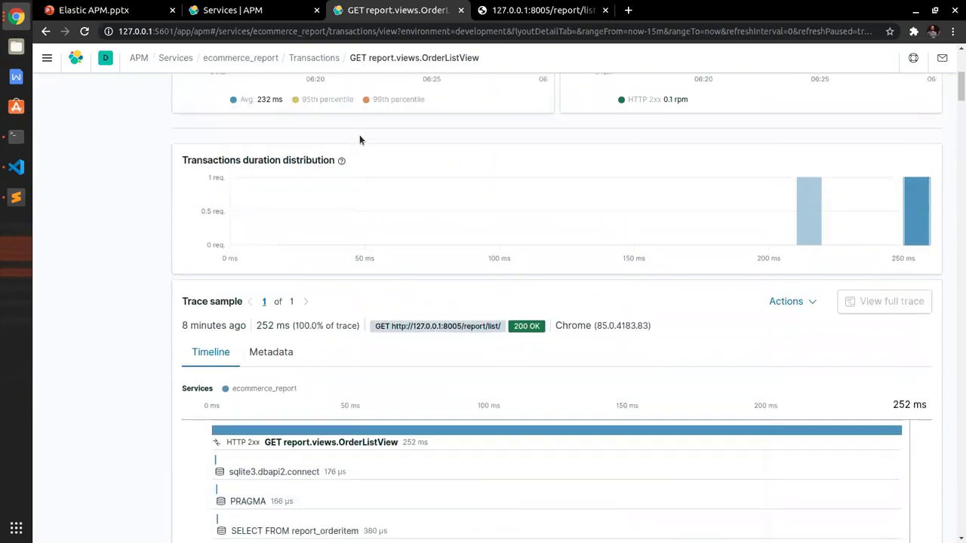
pyautogui.scroll(1, 359, 140)
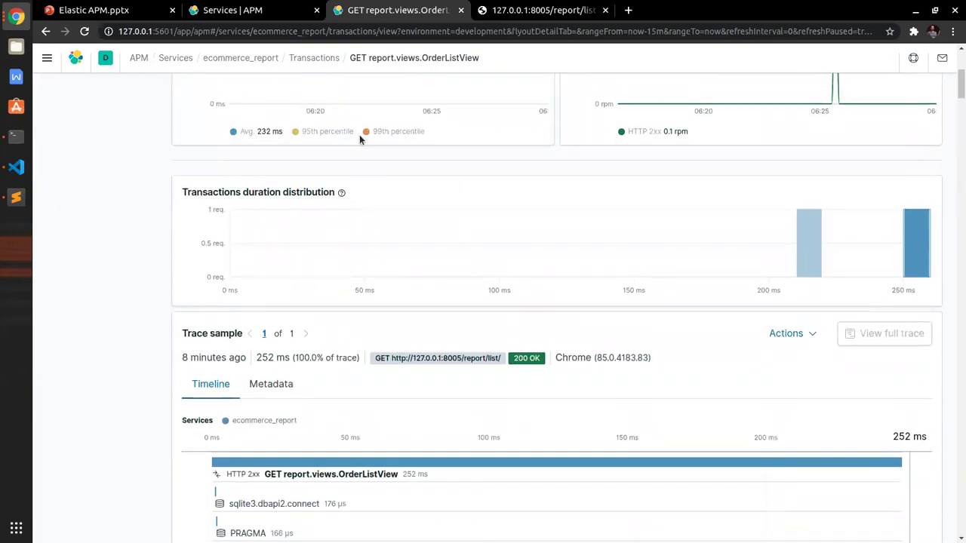
pyautogui.scroll(3, 353, 156)
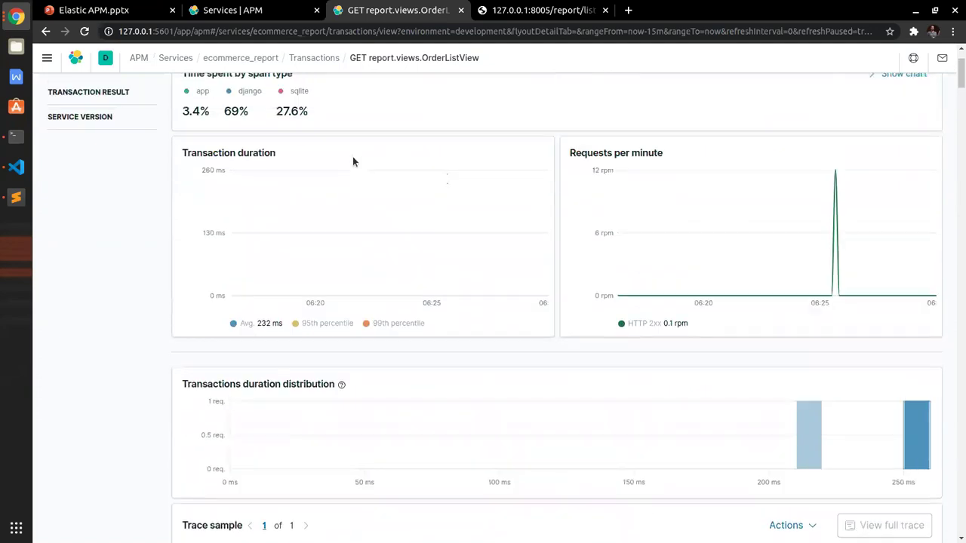
# Switch to Visual Studio Code and highlight OrderItem in the get_queryset filter of OrderListView in views.py.
pyautogui.click(16, 168)
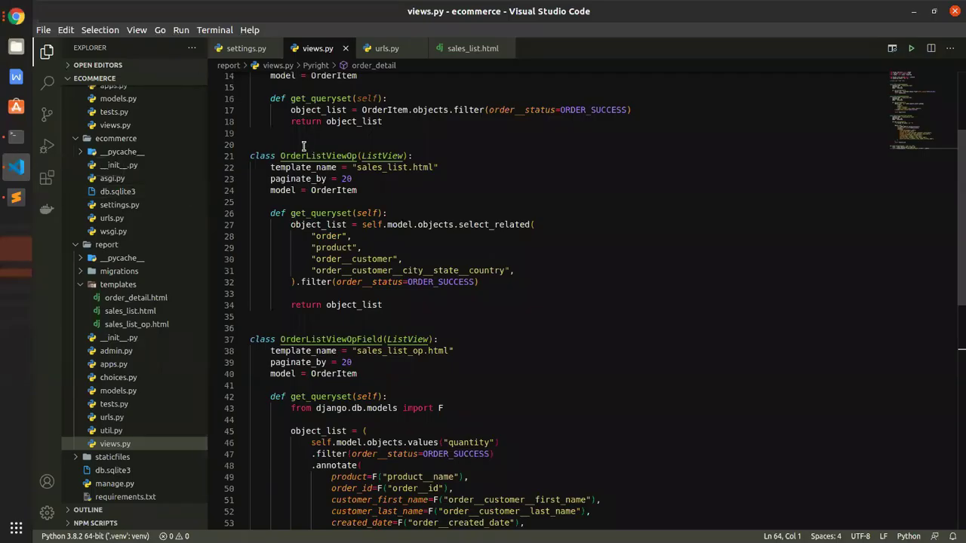
pyautogui.scroll(3, 304, 181)
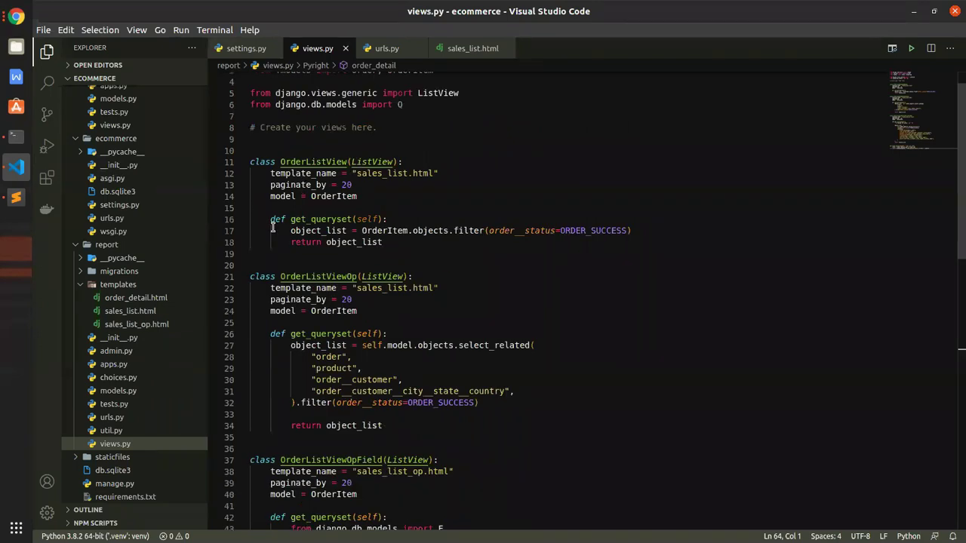
pyautogui.click(391, 231)
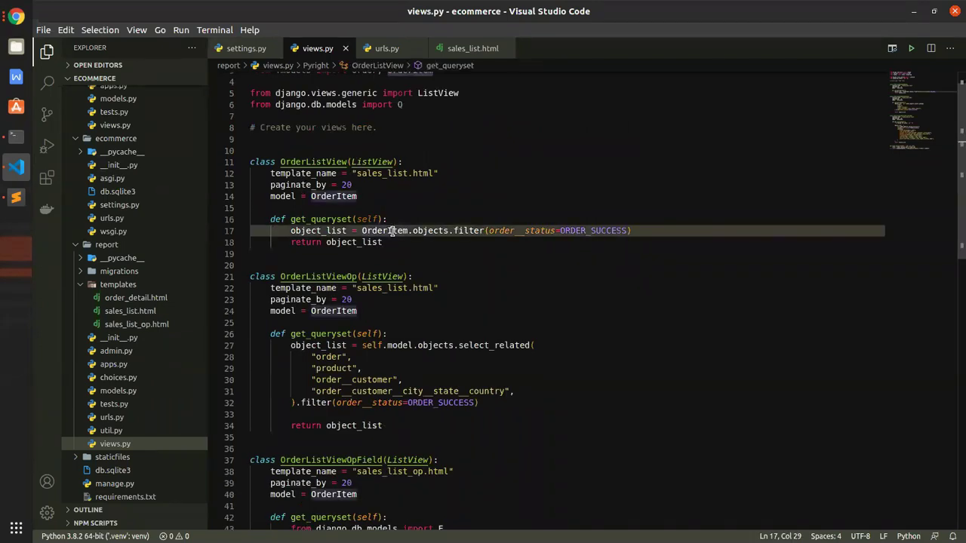
pyautogui.doubleClick(393, 231)
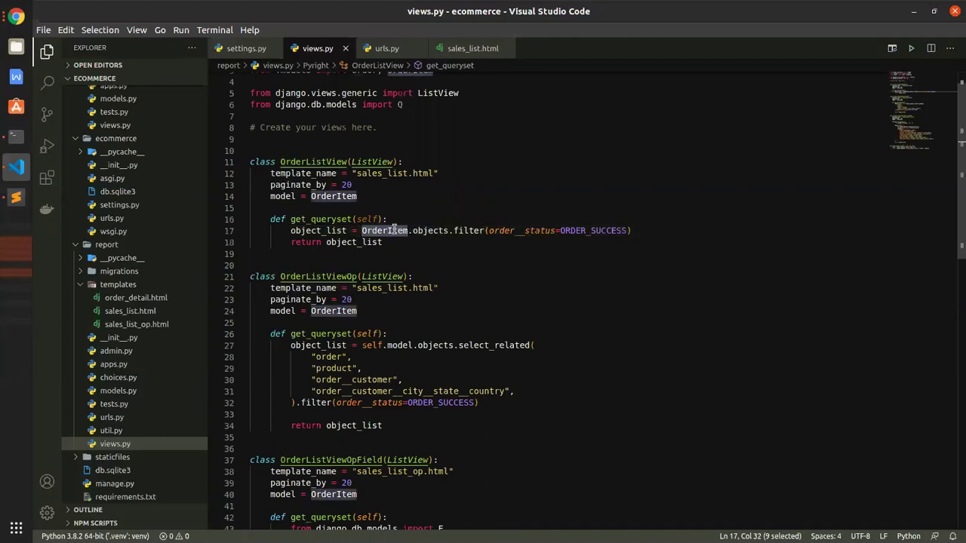
# Open sales_list.html and highlight the order, customer and city references and the for loop over object_list.
pyautogui.click(468, 48)
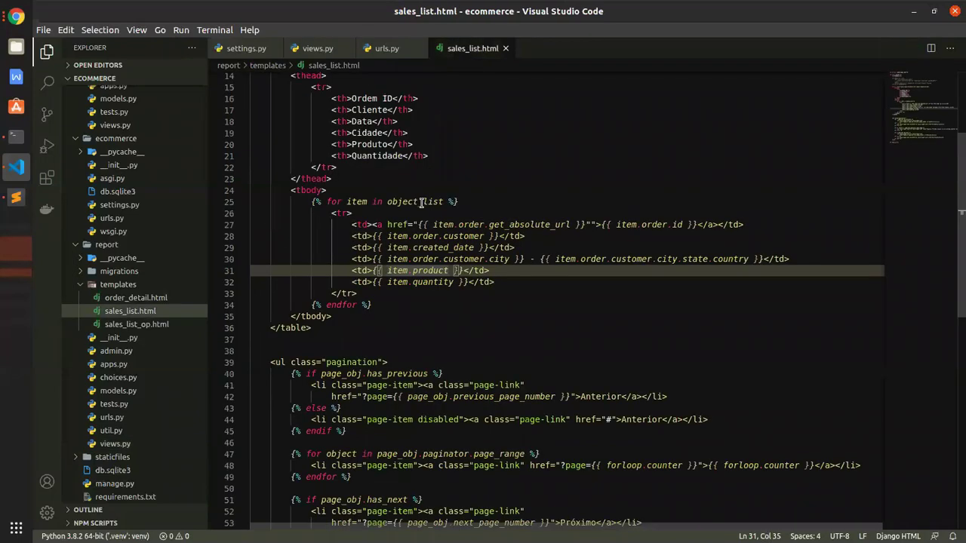
pyautogui.doubleClick(424, 236)
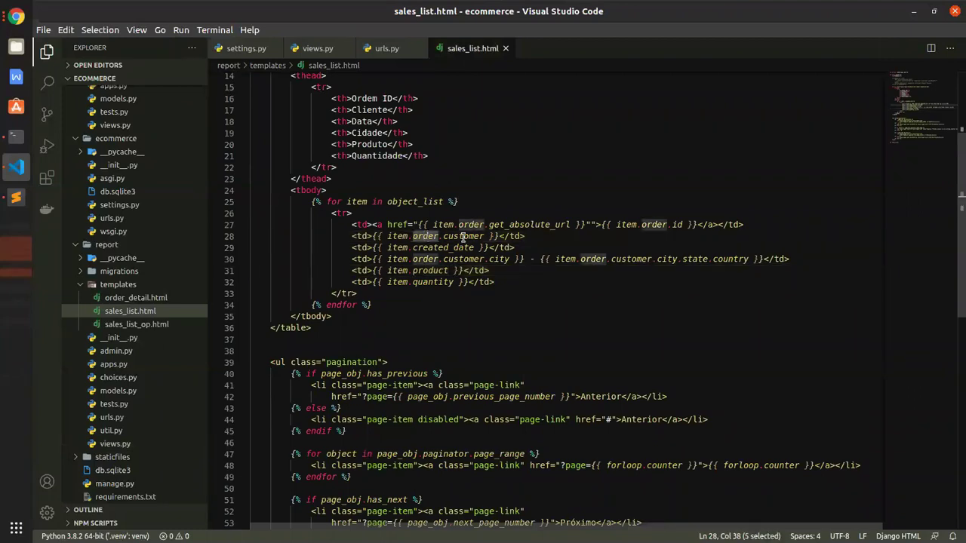
pyautogui.doubleClick(463, 236)
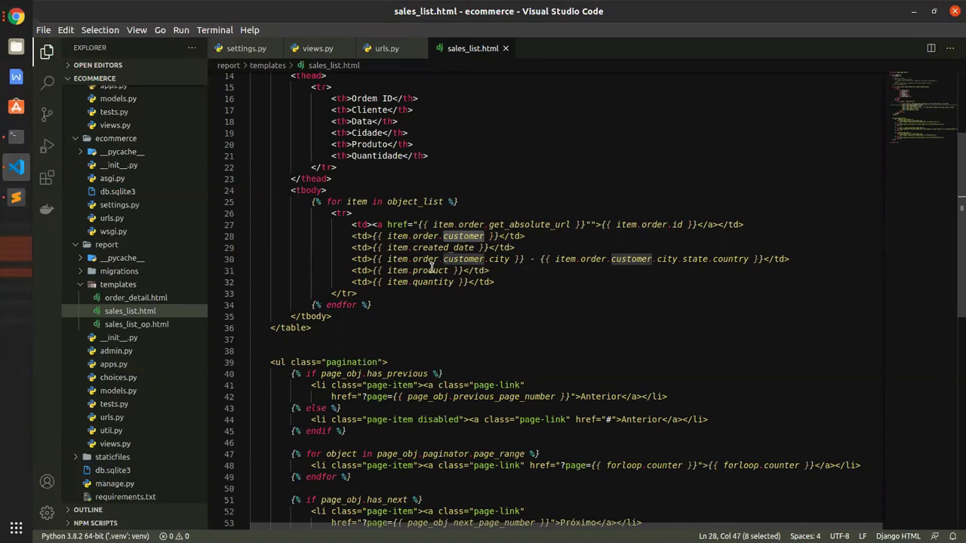
pyautogui.doubleClick(500, 259)
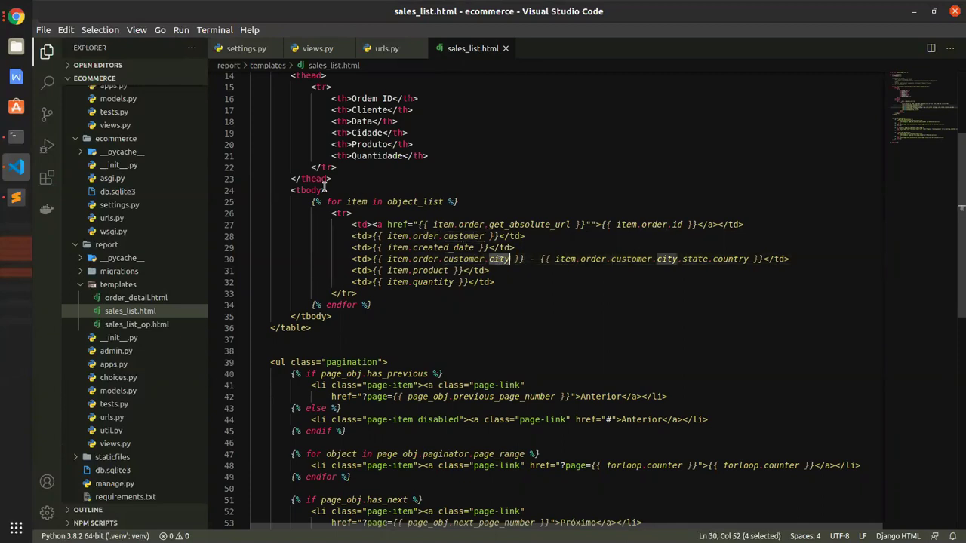
pyautogui.moveTo(327, 201); pyautogui.dragTo(424, 203)
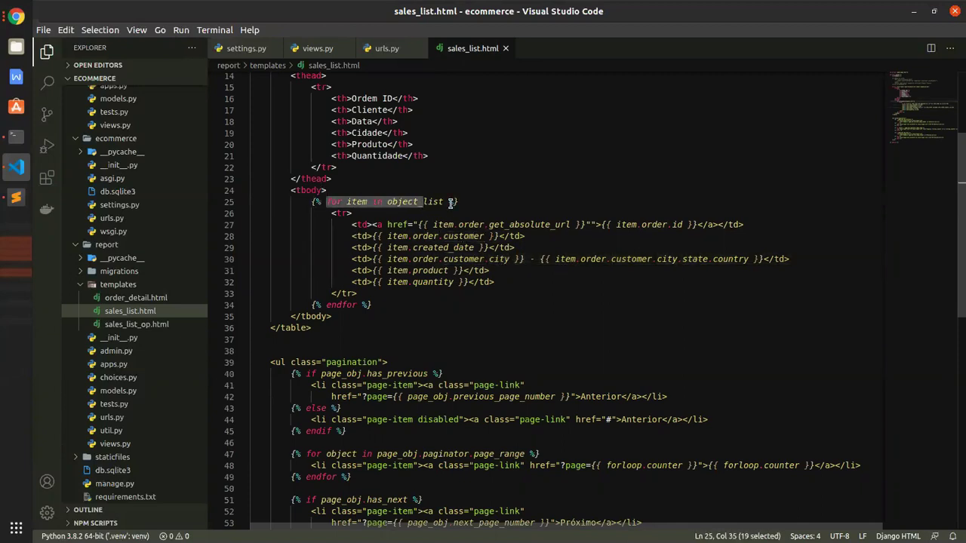
# Enlarge the code text and highlight the object_list loop and its order, customer and product references in sales_list.html.
pyautogui.scroll(3, 450, 203)
pyautogui.moveTo(358, 237); pyautogui.dragTo(538, 239)
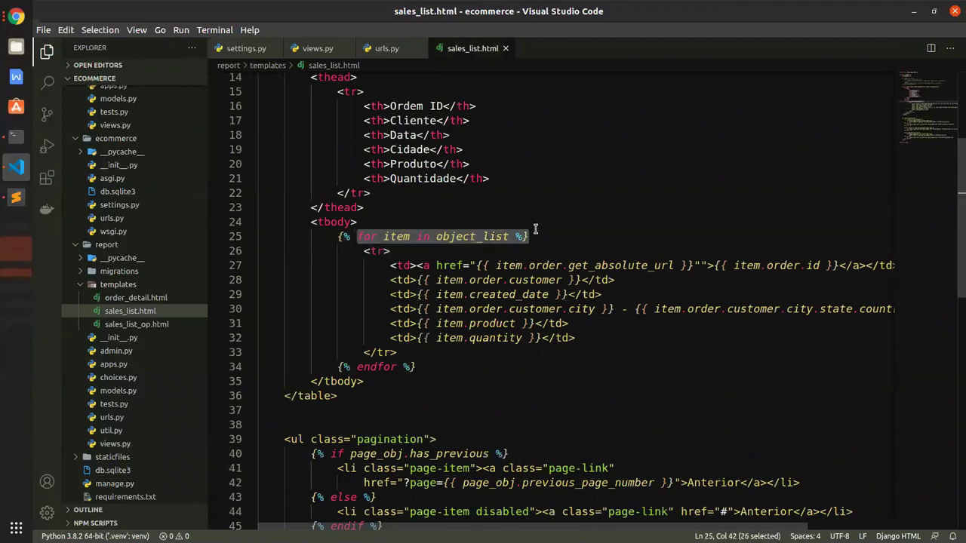
pyautogui.click(489, 280)
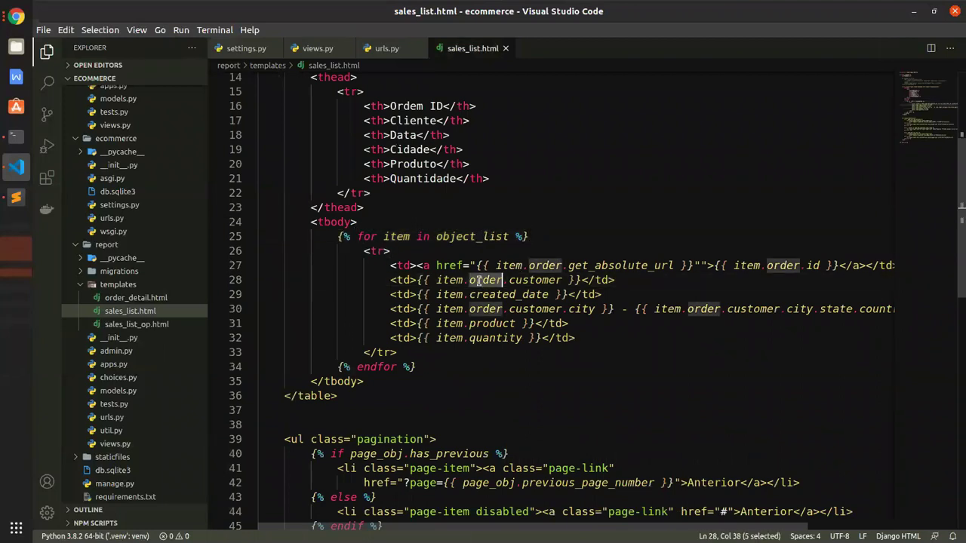
pyautogui.click(534, 309)
pyautogui.doubleClick(534, 309)
pyautogui.doubleClick(487, 323)
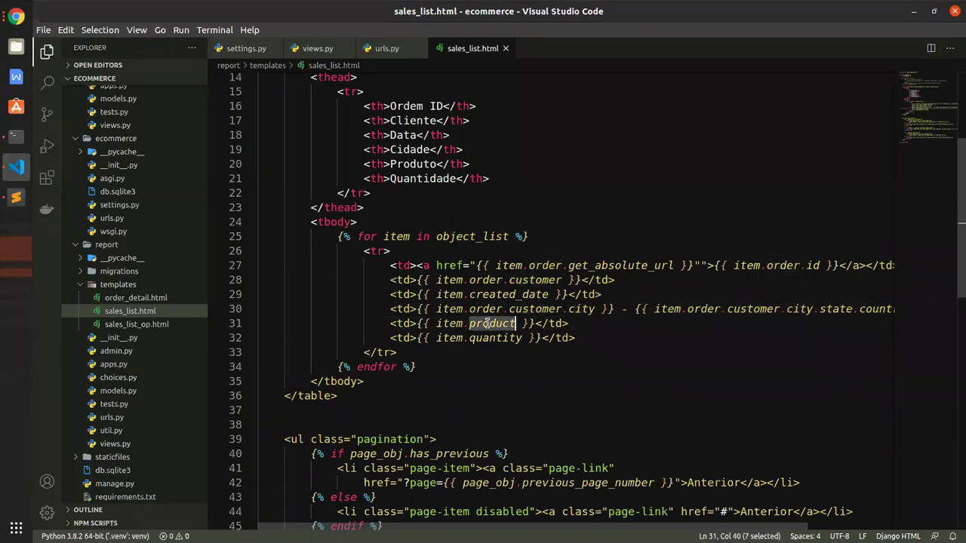
pyautogui.moveTo(412, 237); pyautogui.dragTo(390, 251)
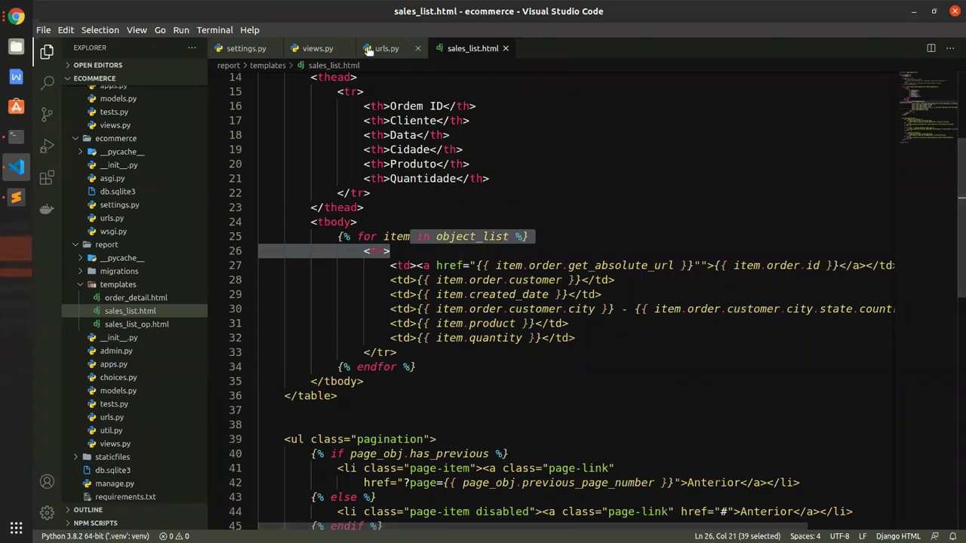
# Compare the OrderItem filter query of OrderListView in views.py with the item fields in sales_list.html, ending on views.py with larger text.
pyautogui.click(317, 49)
pyautogui.click(502, 283)
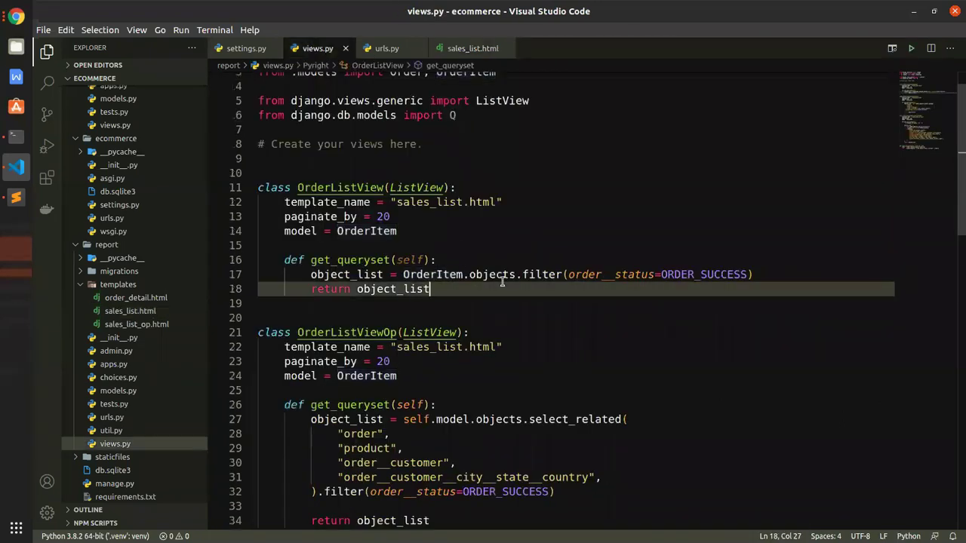
pyautogui.click(644, 261)
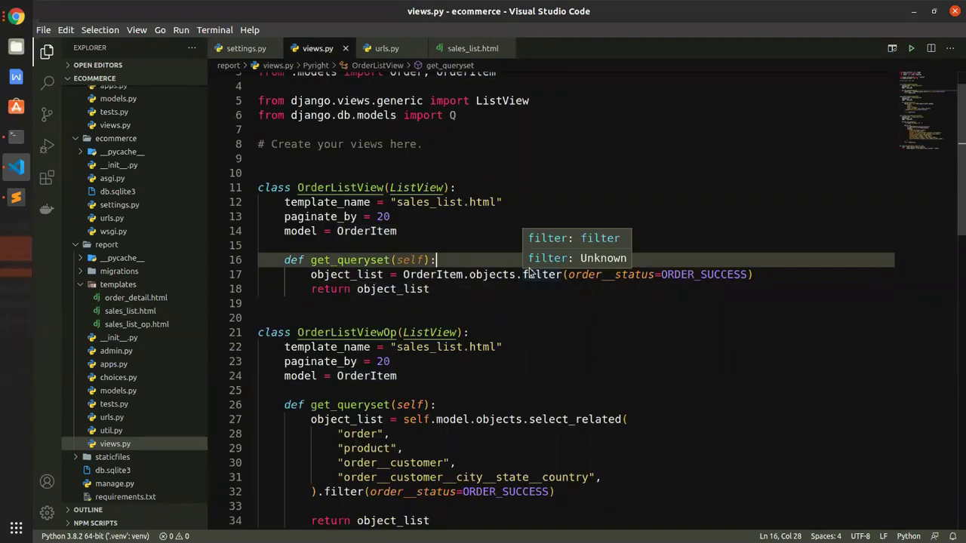
pyautogui.click(402, 275)
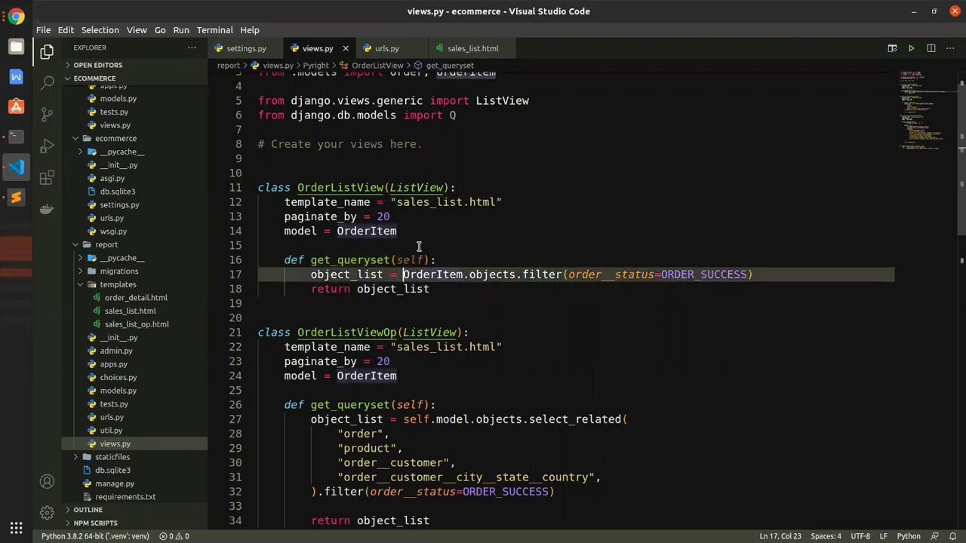
pyautogui.click(464, 48)
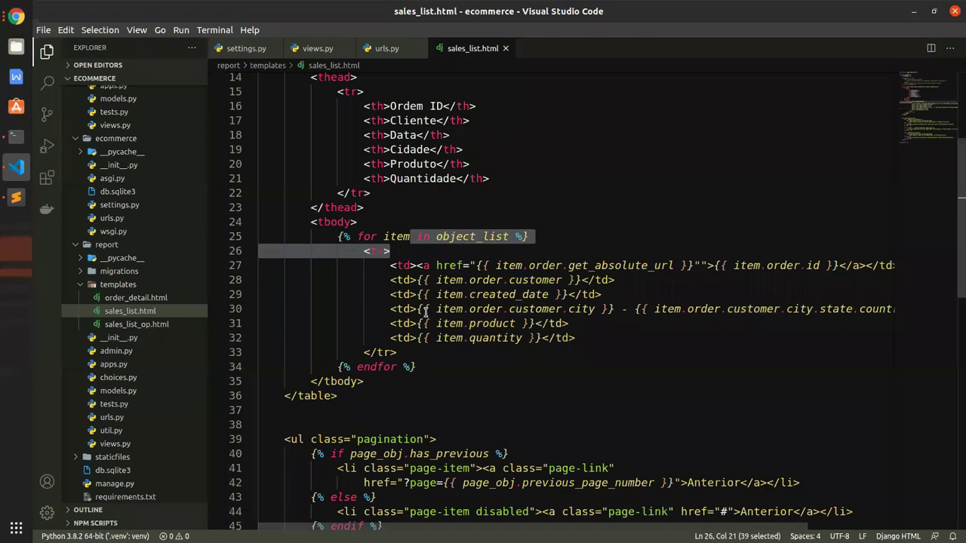
pyautogui.click(317, 49)
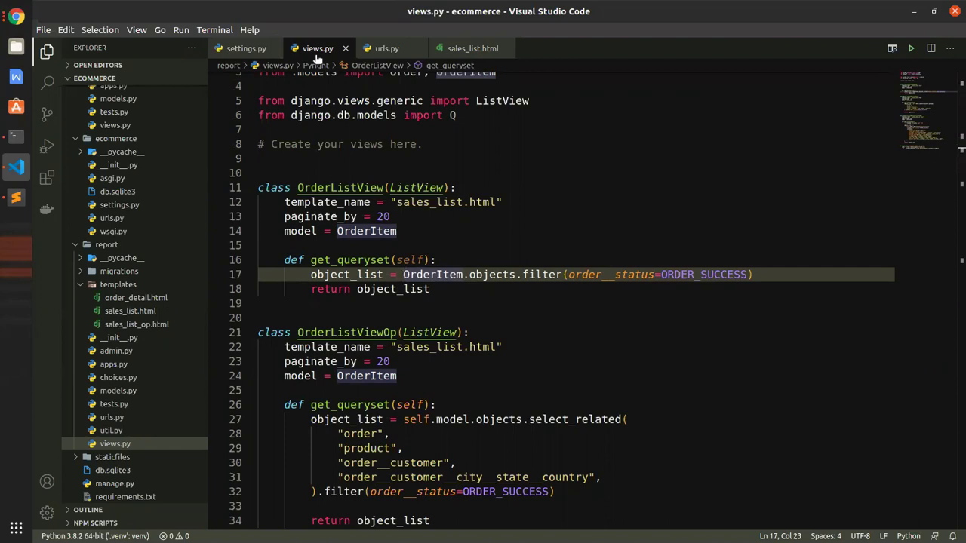
pyautogui.scroll(1, 431, 198)
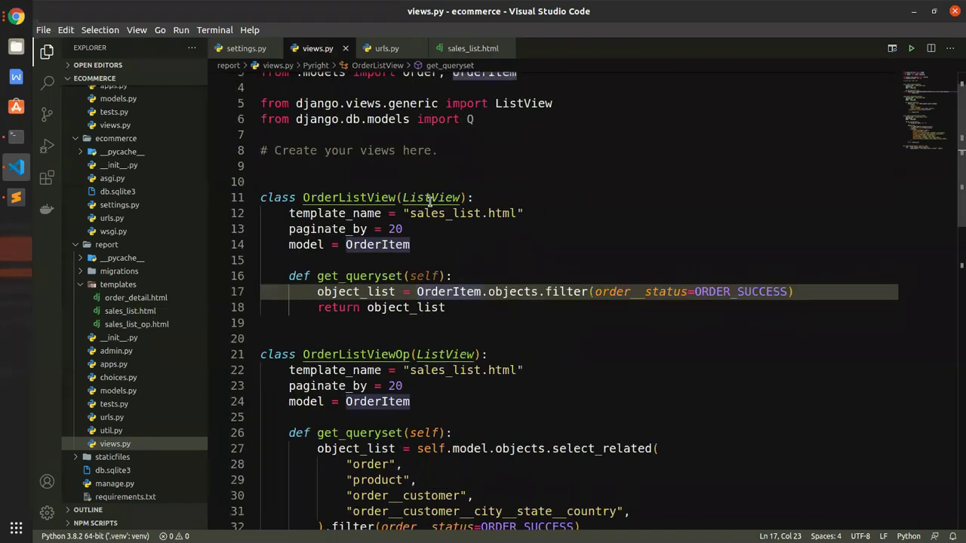
# Switch to Kibana, examine the repeated SELECT spans along the OrderListView trace timeline, and return to views.py in Visual Studio Code.
pyautogui.hotkey('alt', 'Tab')
pyautogui.scroll(-3, 430, 207)
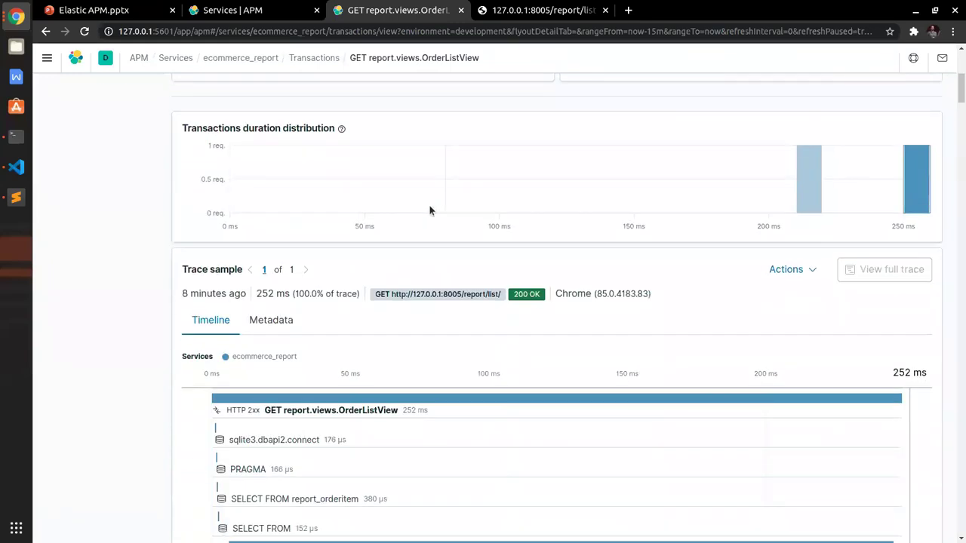
pyautogui.scroll(-8, 352, 329)
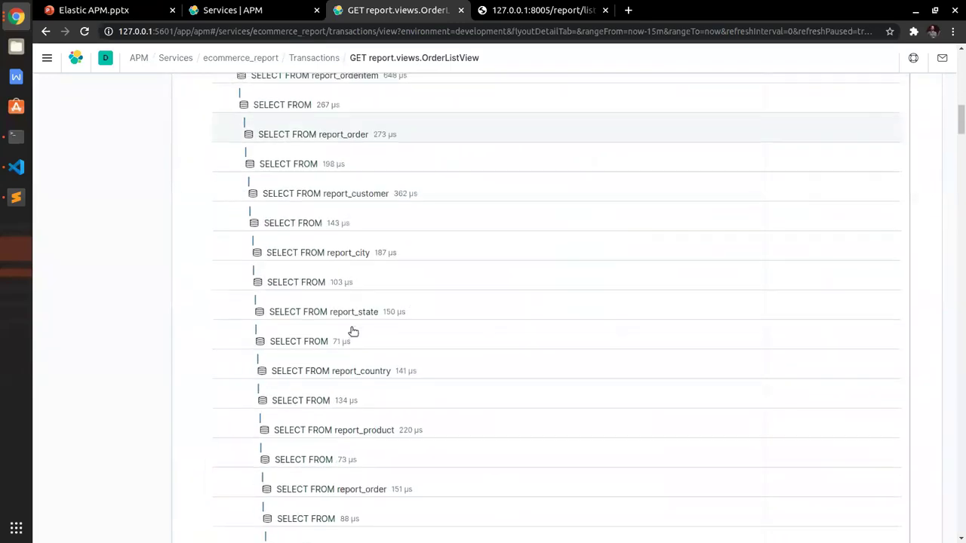
pyautogui.scroll(-5, 352, 329)
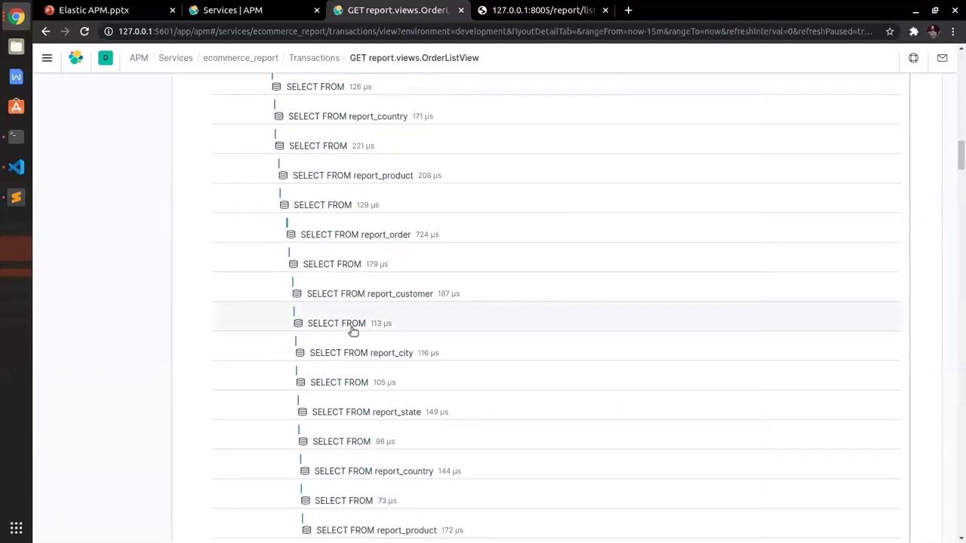
pyautogui.scroll(-7, 352, 329)
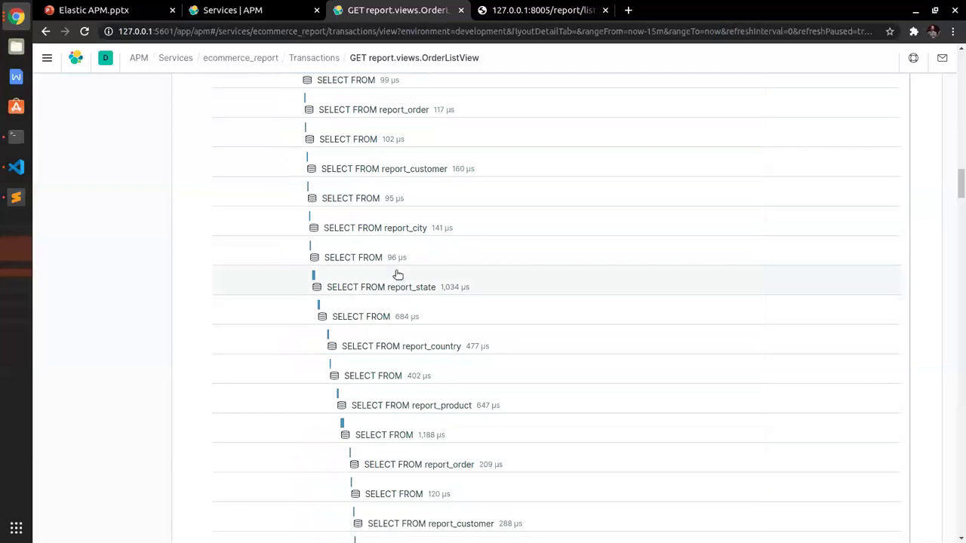
pyautogui.scroll(-2, 404, 264)
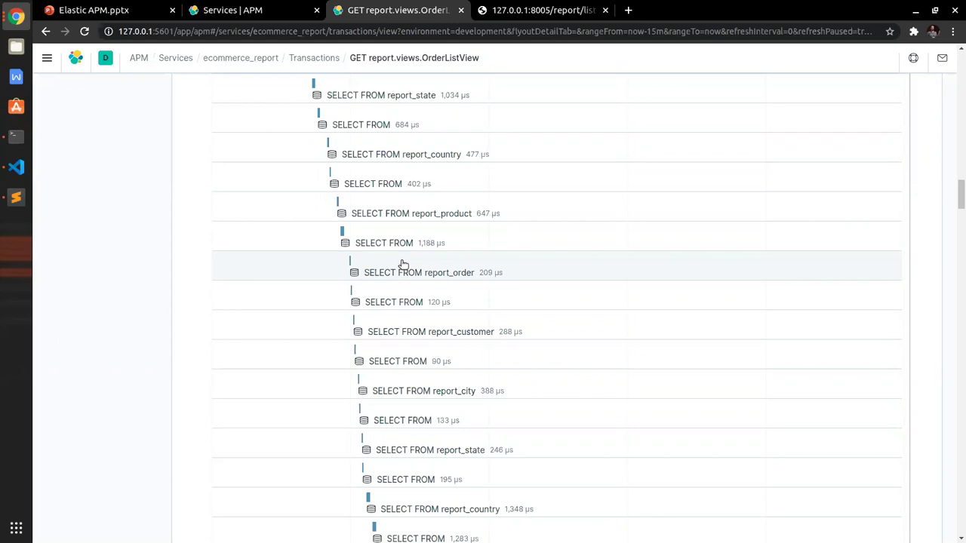
pyautogui.hotkey('alt', 'Tab')
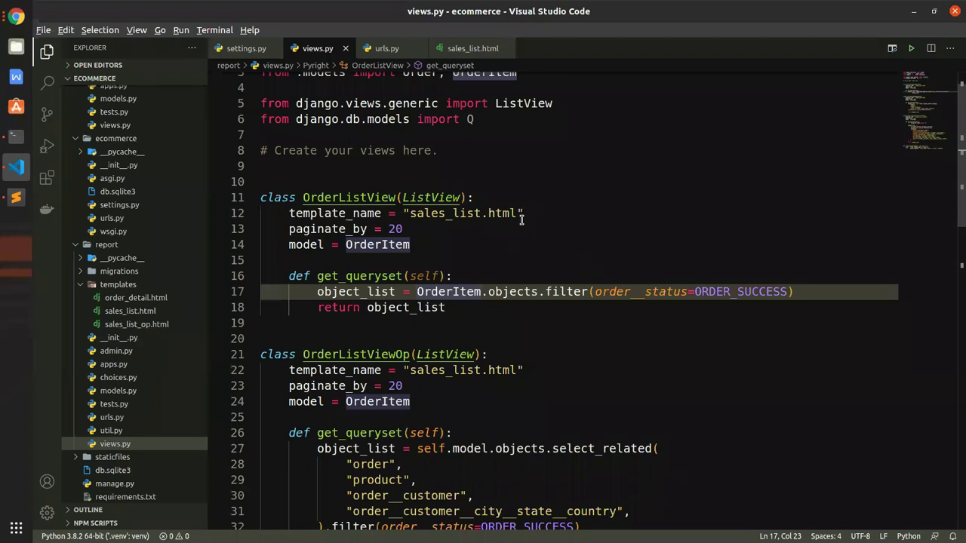
# Compare the plain filter query of OrderListView with the select_related call of OrderListViewOp, going through its order, product, customer and country arguments.
pyautogui.scroll(-3, 520, 227)
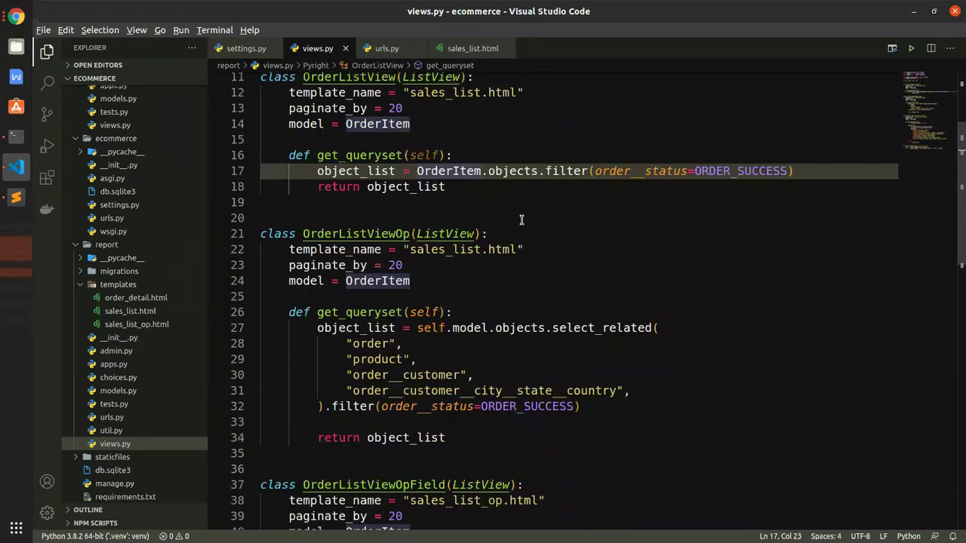
pyautogui.doubleClick(593, 327)
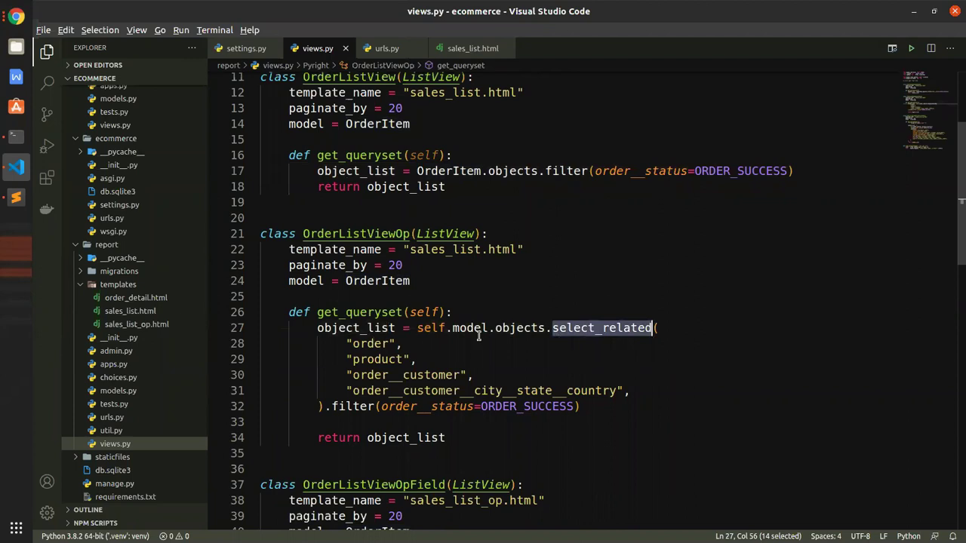
pyautogui.click(446, 171)
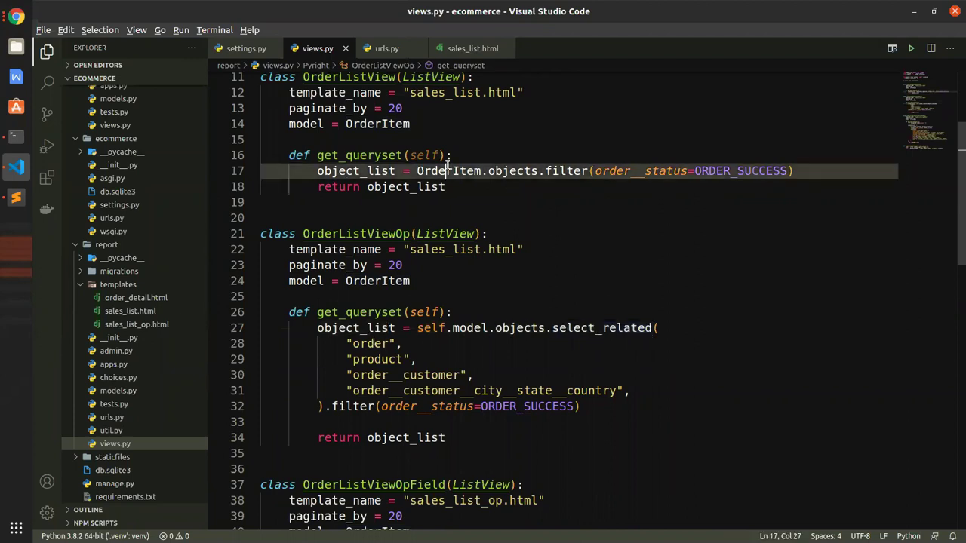
pyautogui.click(371, 343)
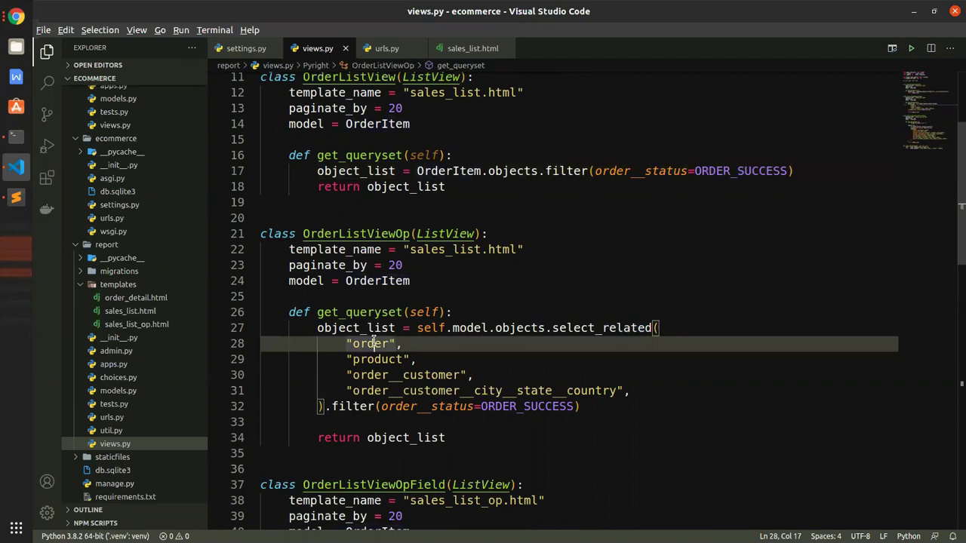
pyautogui.click(375, 359)
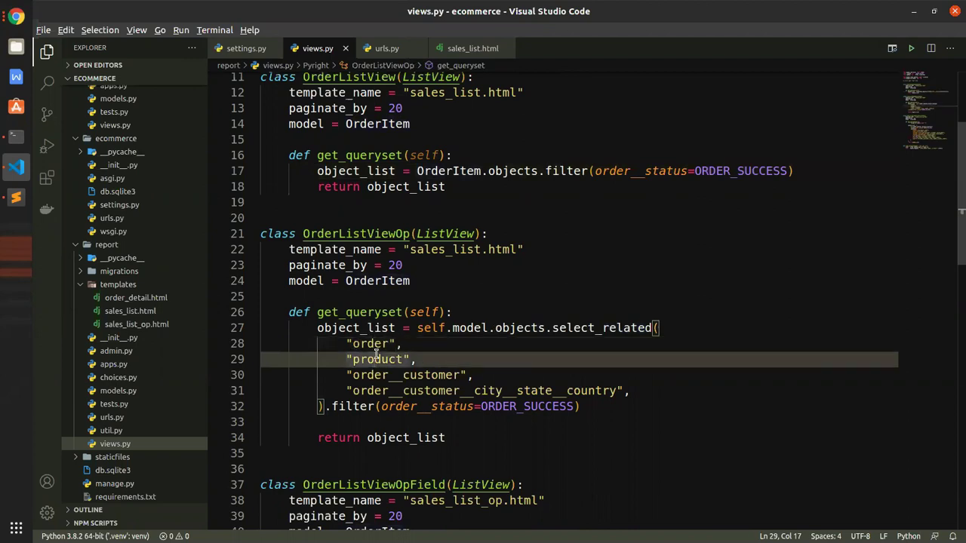
pyautogui.click(432, 375)
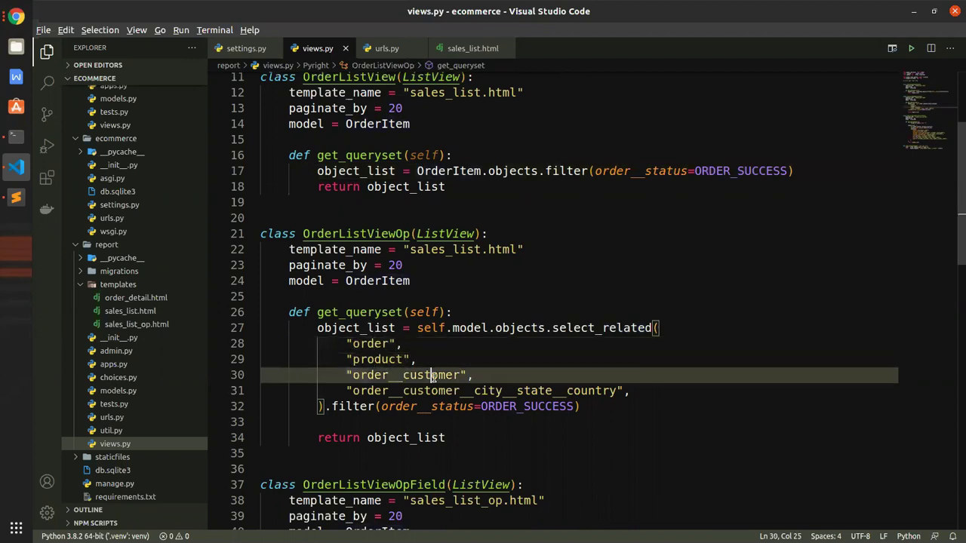
pyautogui.click(483, 390)
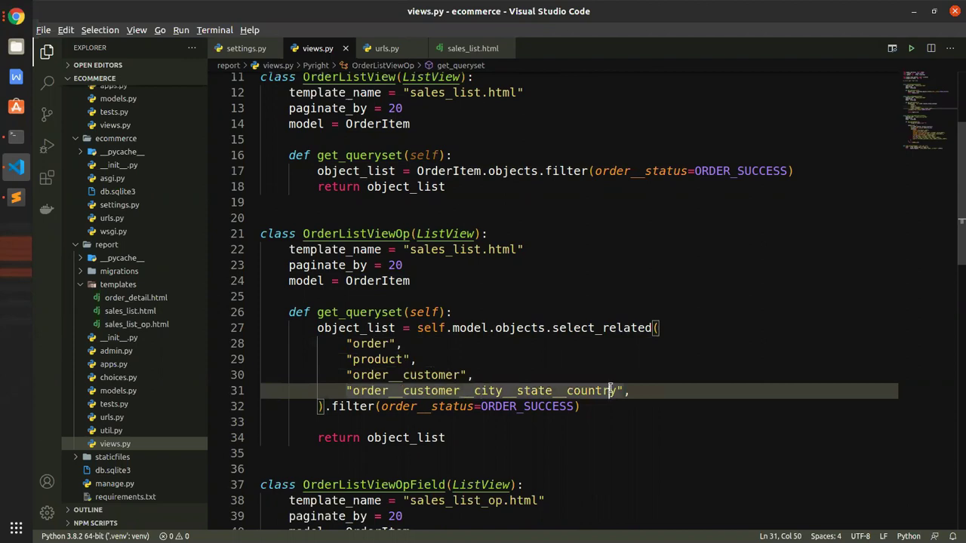
# Switch to the e-Commerce sales page in Chrome and load 127.0.0.1:8005/report/list-op/.
pyautogui.hotkey('alt', 'Tab')
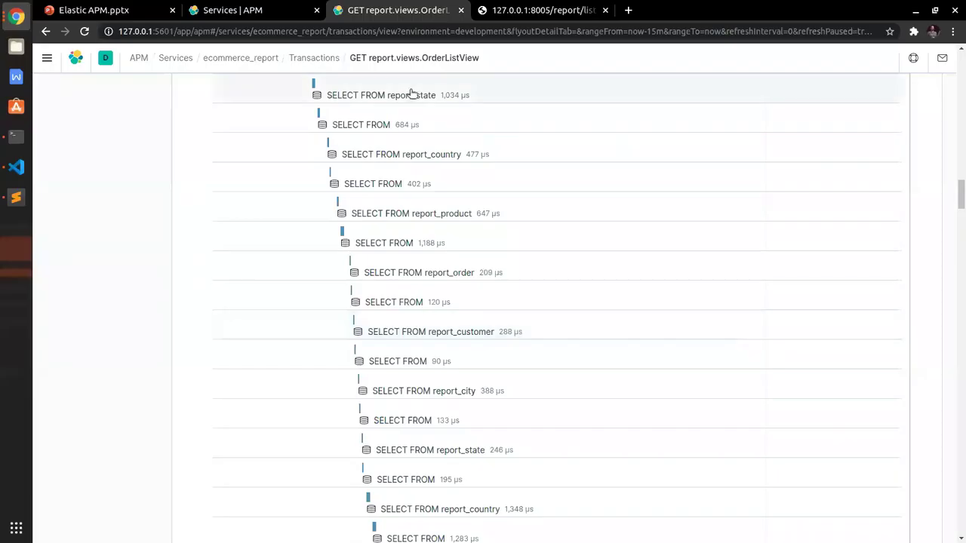
pyautogui.hotkey('ctrl', 'Tab')
pyautogui.click(251, 32)
pyautogui.click(253, 34)
pyautogui.press('Left')
pyautogui.write('-op')
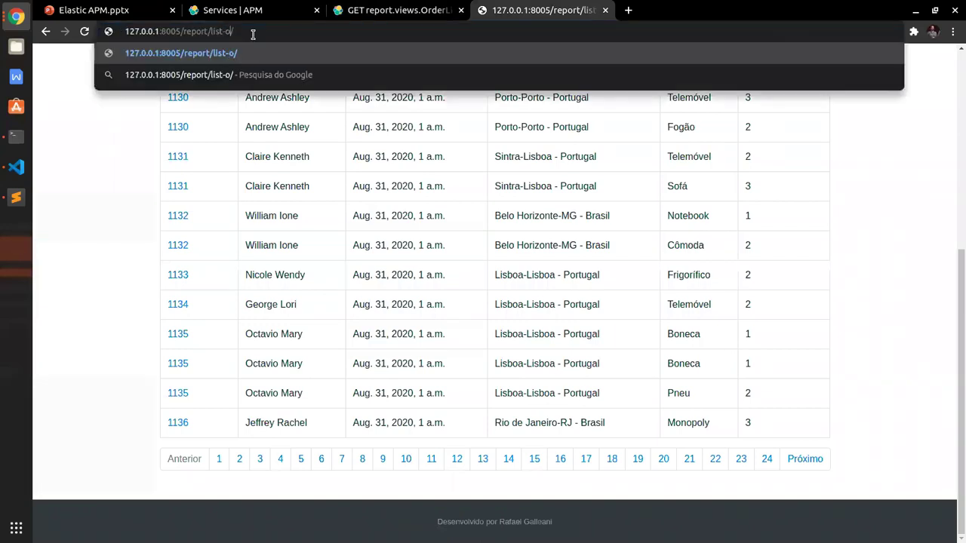
pyautogui.press('Return')
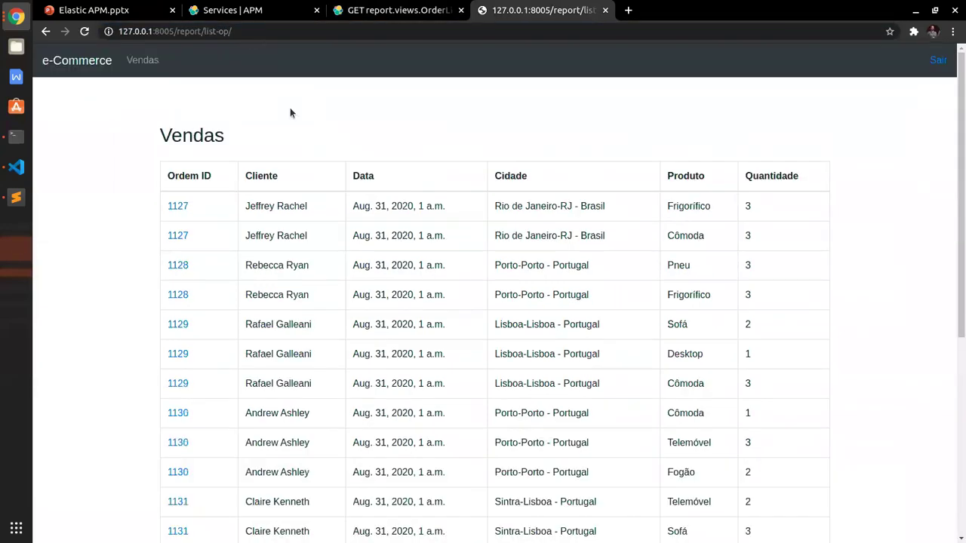
# Return to the OrderListView trace in Kibana and go up to the Transactions overview of ecommerce_report.
pyautogui.click(382, 24)
pyautogui.hotkey('ctrl', 'Tab')
pyautogui.hotkey('alt', 'Tab')
pyautogui.hotkey('alt', 'Tab')
pyautogui.click(444, 7)
pyautogui.scroll(-10, 334, 196)
pyautogui.scroll(15, 335, 211)
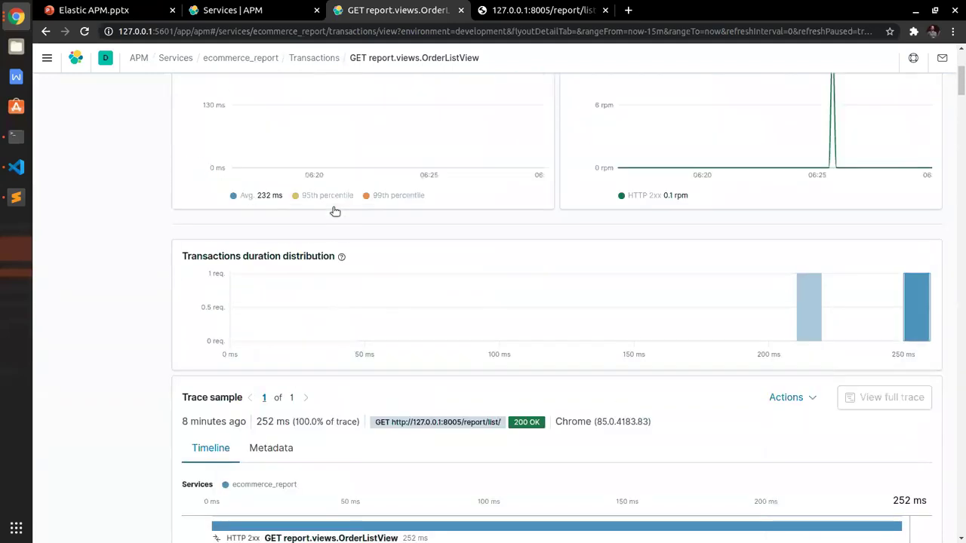
pyautogui.scroll(3, 335, 211)
pyautogui.click(272, 63)
# Refresh the ecommerce_report transaction data for the last 15 minutes.
pyautogui.scroll(-3, 348, 238)
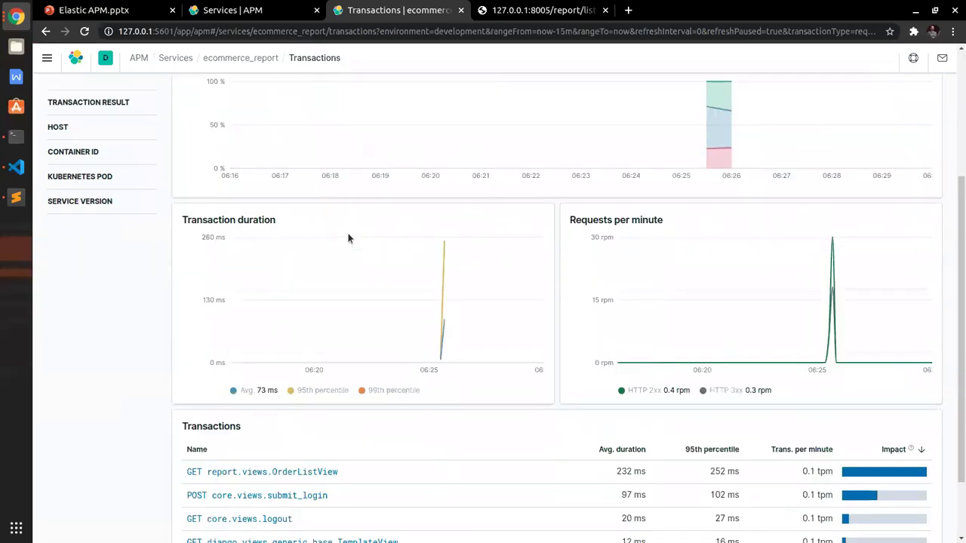
pyautogui.scroll(-1, 349, 238)
pyautogui.scroll(3, 866, 260)
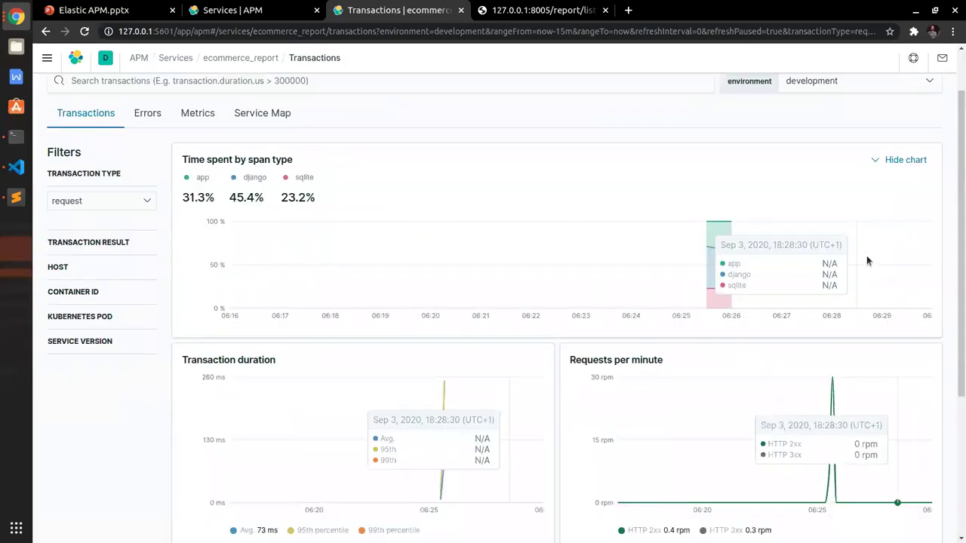
pyautogui.scroll(1, 866, 261)
pyautogui.click(895, 113)
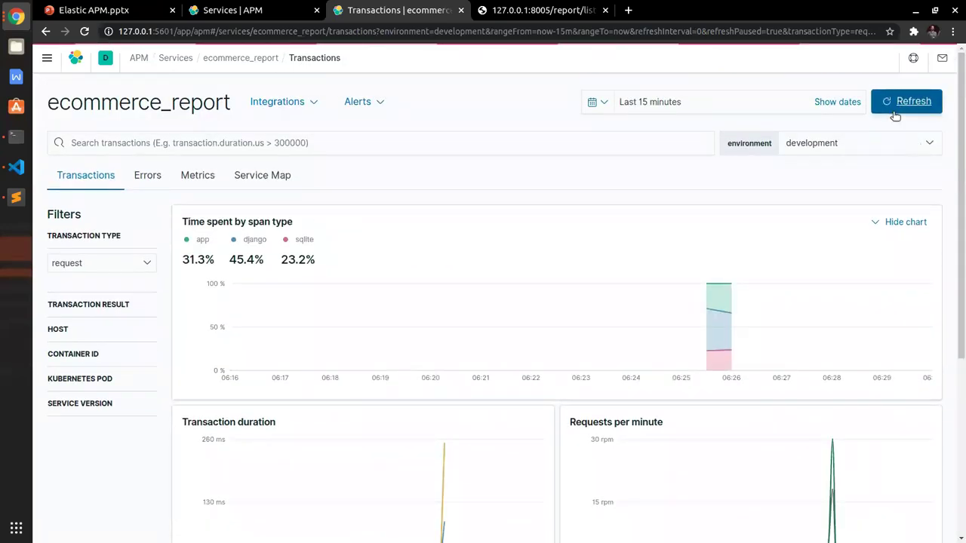
# Open the GET report.views.OrderListViewOp transaction, read the full SQL statement of its report_orderitem SELECT span inside sales_list.html, and close the span details.
pyautogui.scroll(-5, 506, 155)
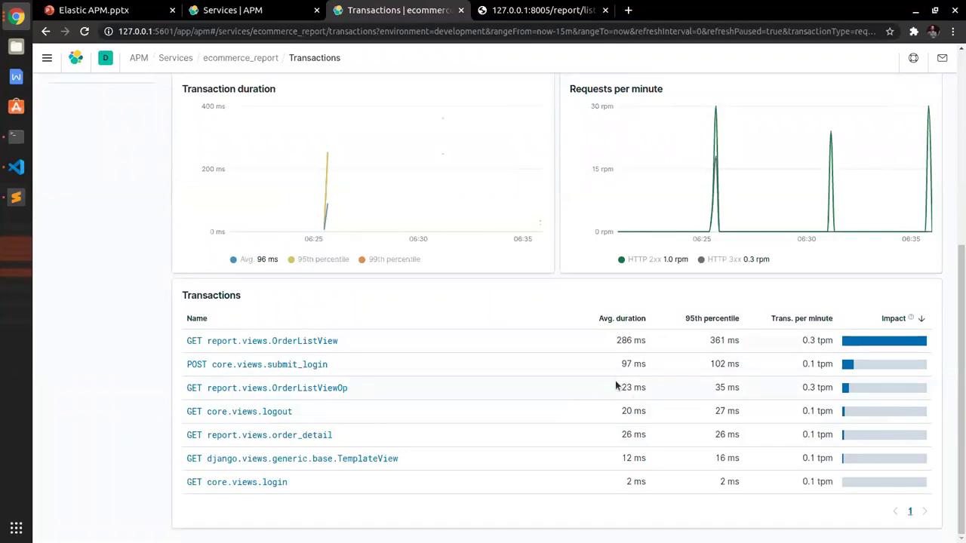
pyautogui.click(320, 388)
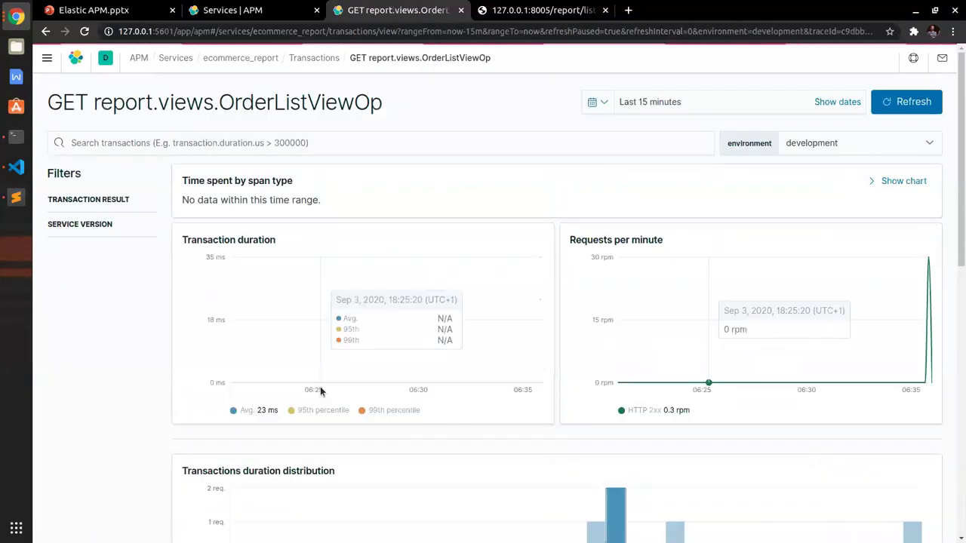
pyautogui.scroll(-10, 320, 387)
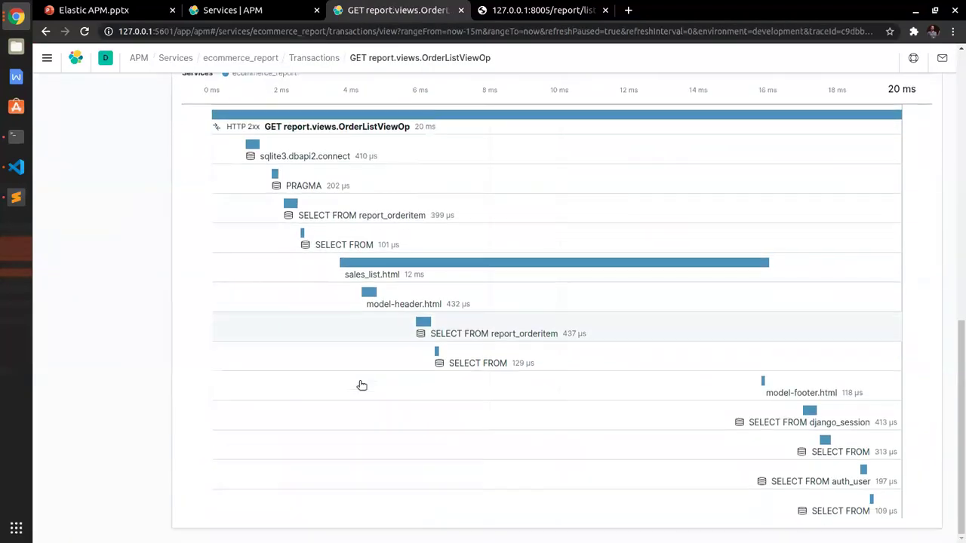
pyautogui.click(481, 337)
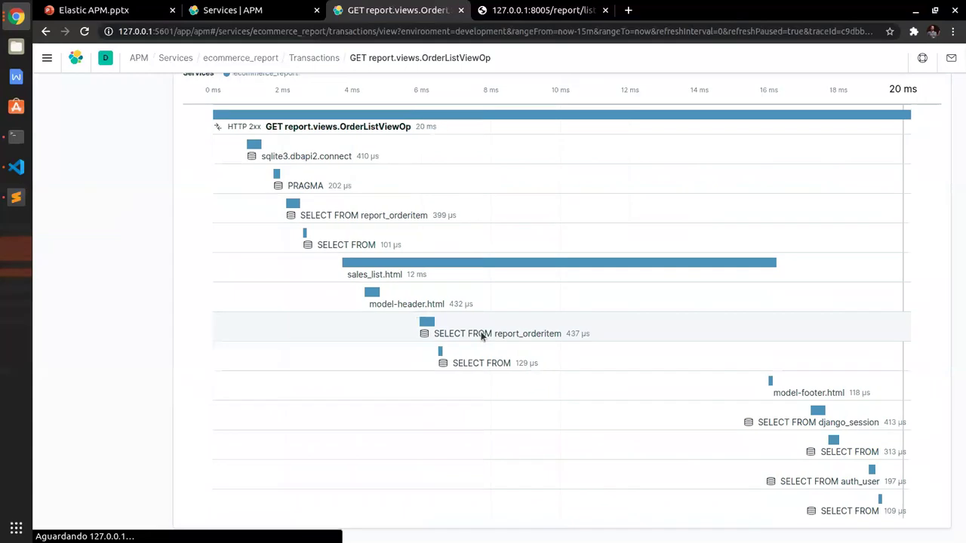
pyautogui.click(399, 404)
pyautogui.scroll(-3, 425, 387)
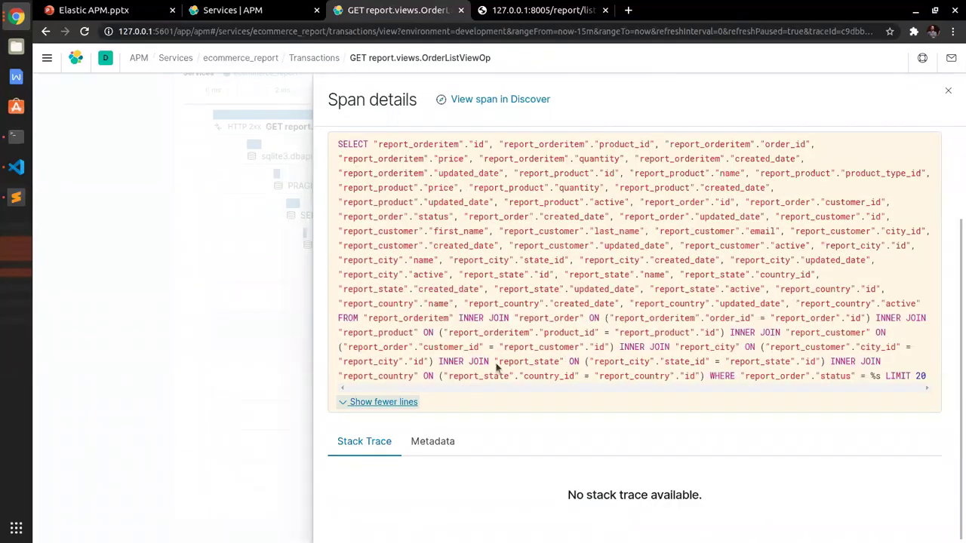
pyautogui.click(225, 355)
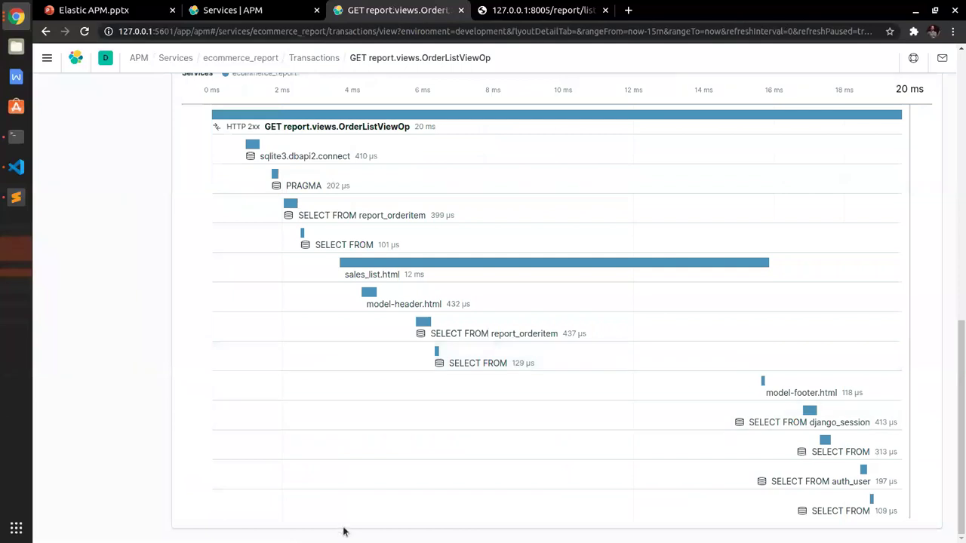
# Switch to Visual Studio Code and highlight the sales_list template name and the OrderItem model of OrderListViewOp in views.py.
pyautogui.click(16, 167)
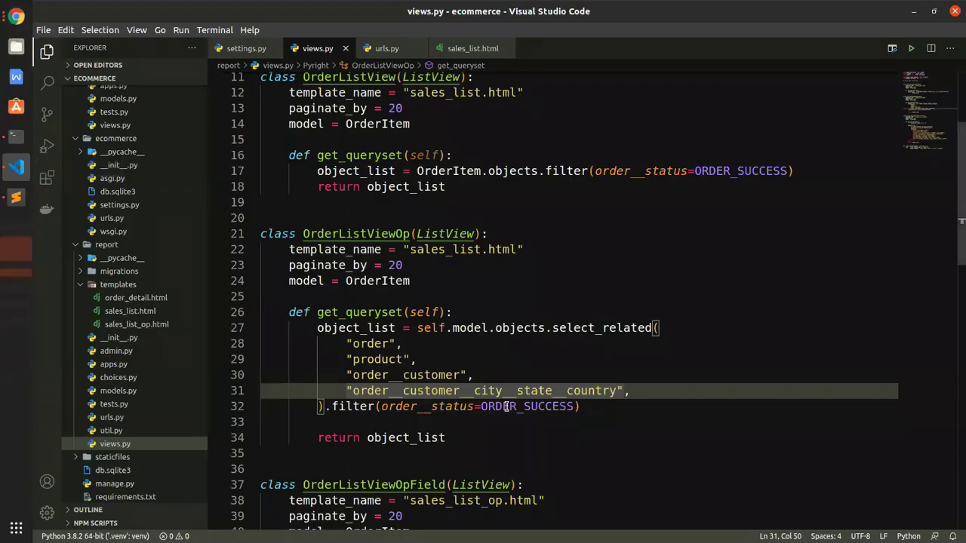
pyautogui.click(481, 250)
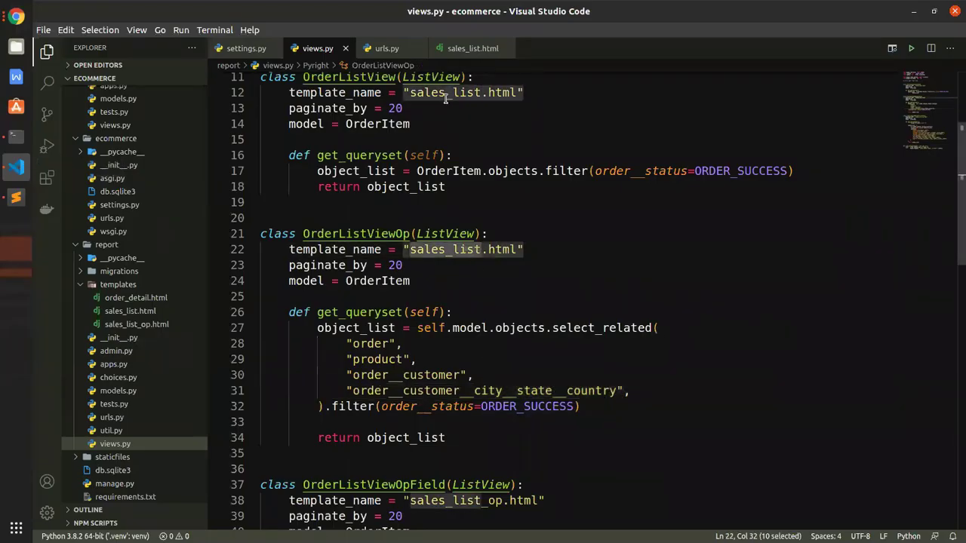
pyautogui.click(455, 282)
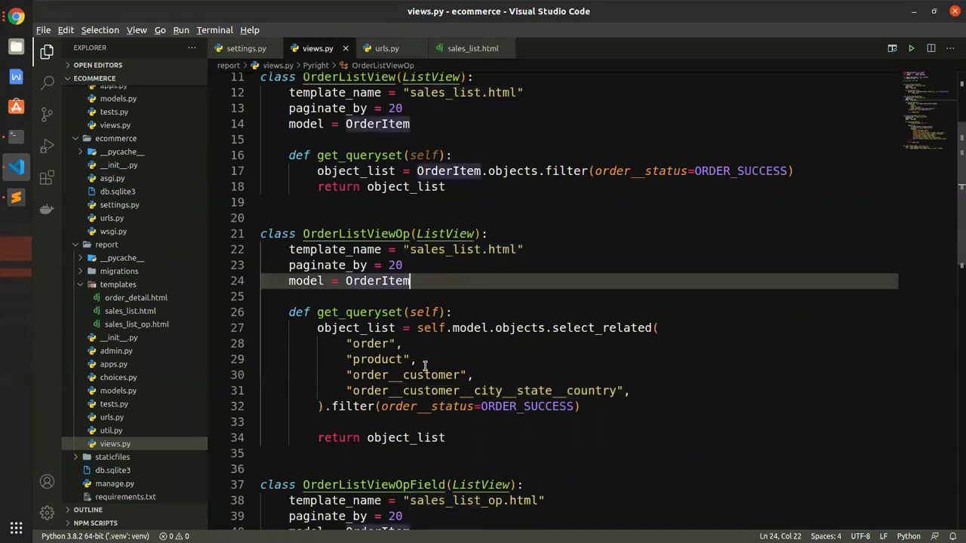
# Return to the OrderListViewOp trace in Kibana, go back to the transactions list, and compare the durations of OrderListView and OrderListViewOp.
pyautogui.hotkey('alt', 'Tab')
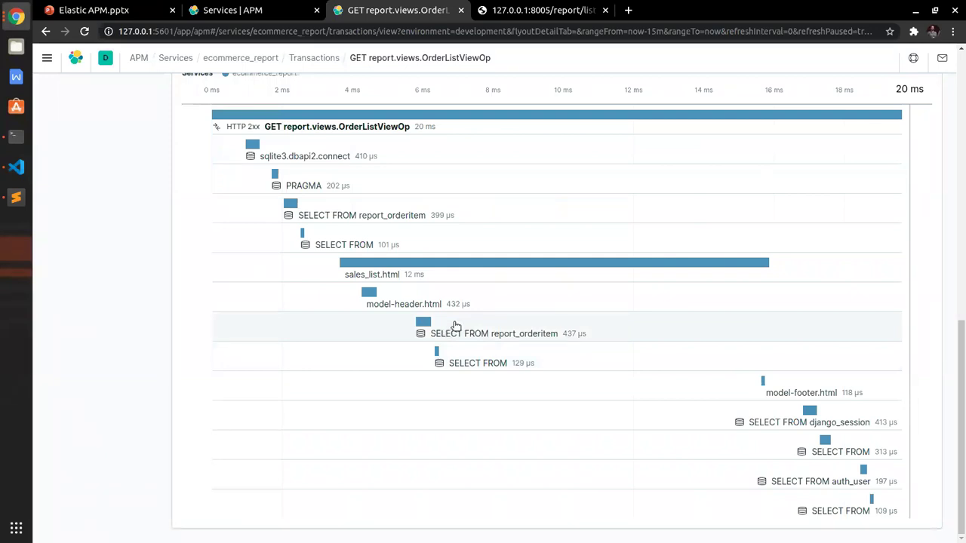
pyautogui.scroll(1, 455, 326)
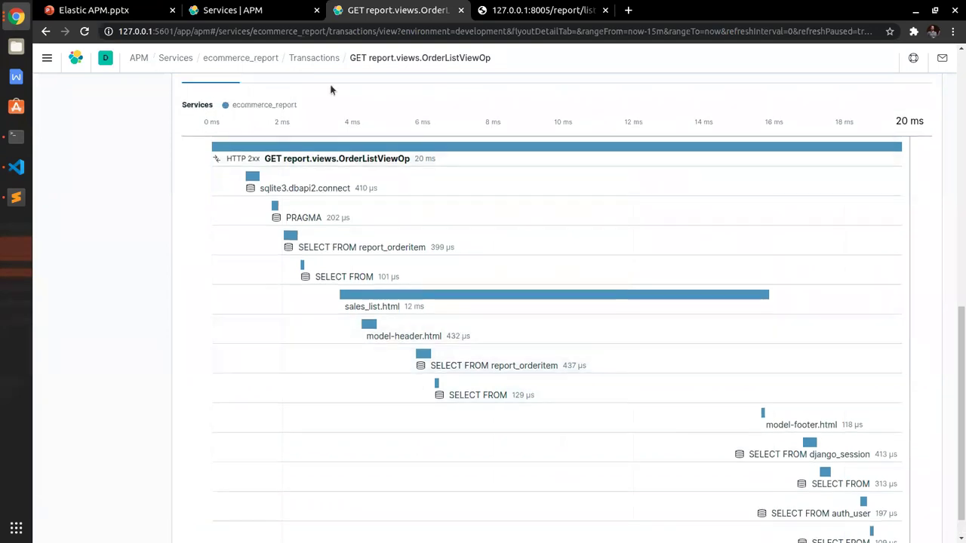
pyautogui.click(46, 32)
pyautogui.scroll(-2, 496, 267)
pyautogui.scroll(-3, 496, 267)
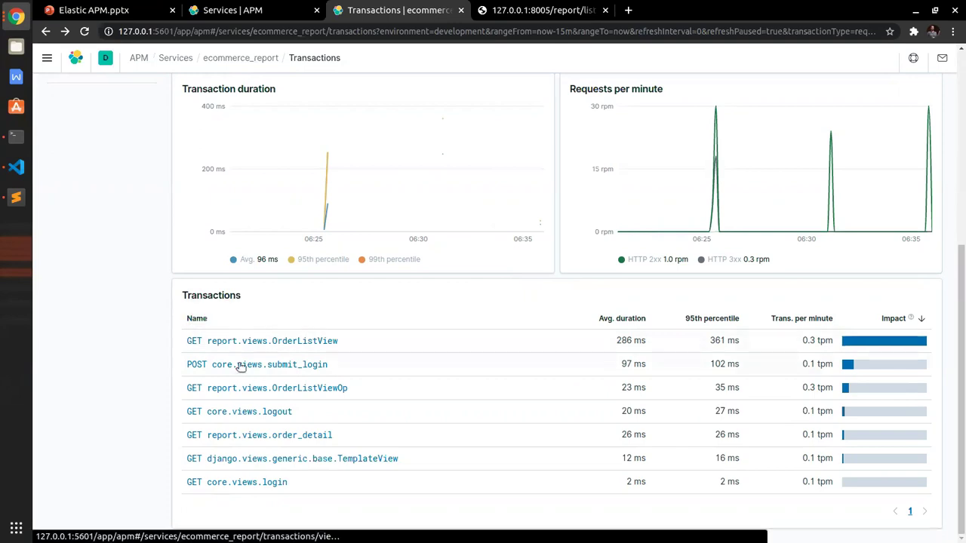
pyautogui.hotkey('alt', 'Tab')
pyautogui.hotkey('alt', 'Tab')
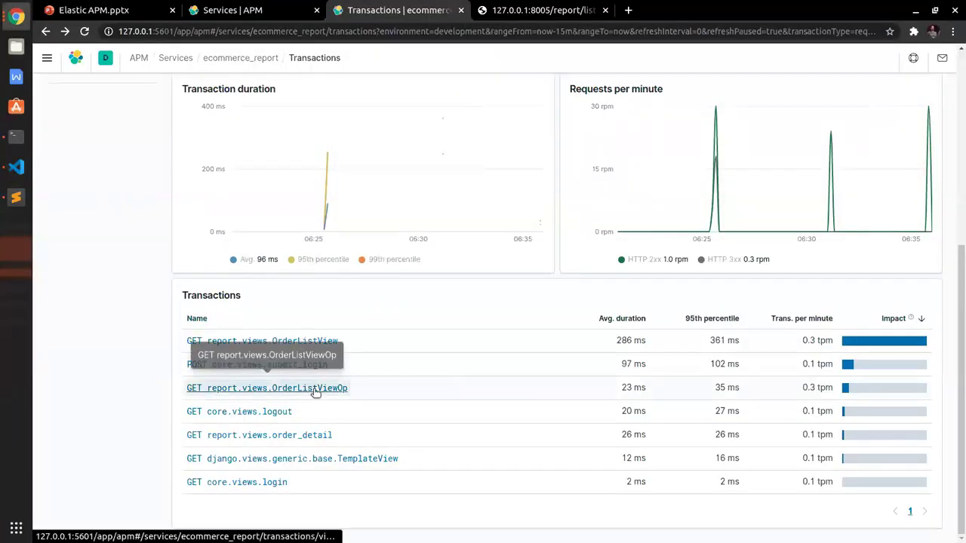
# Open the OrderListViewOp transaction in a new browser tab, check the list-op sales page, and bring up the transaction's trace timeline.
pyautogui.click(313, 394)
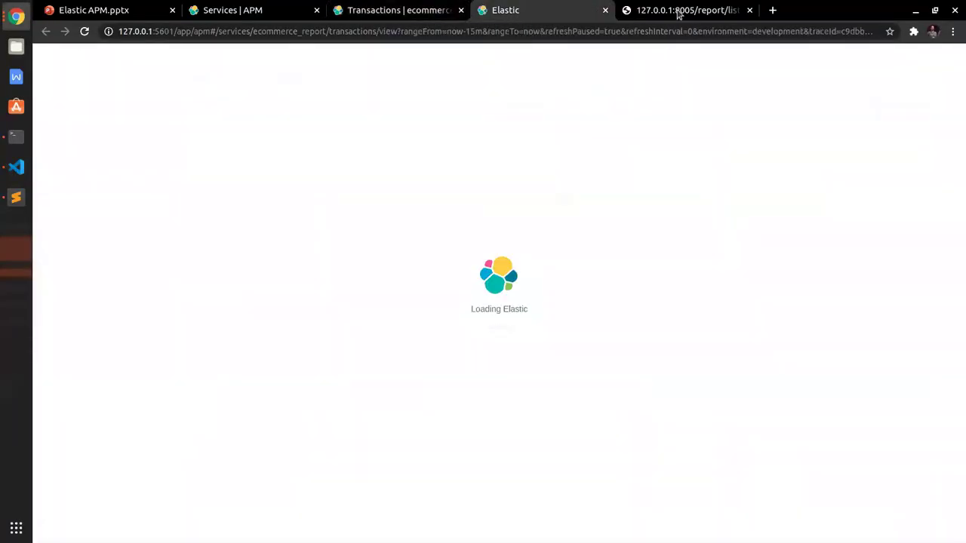
pyautogui.click(679, 8)
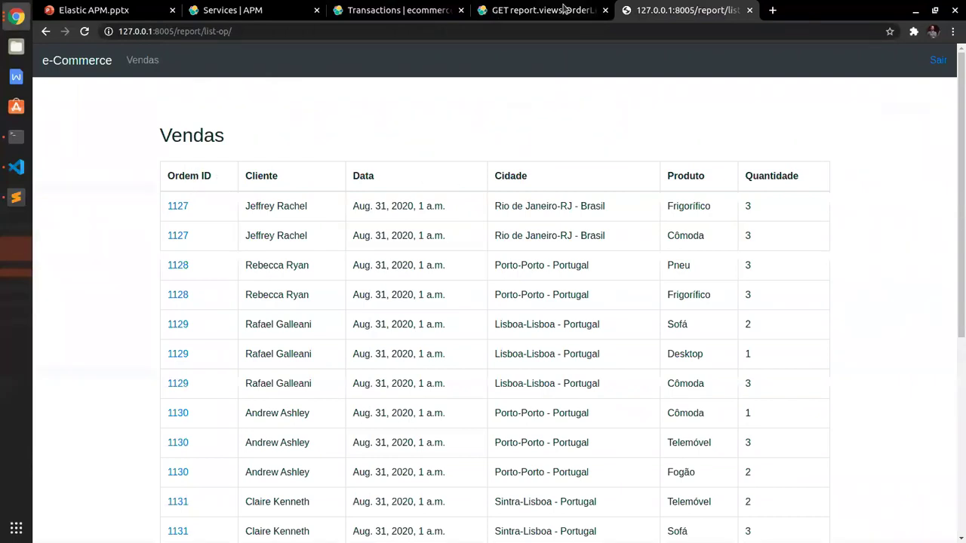
pyautogui.click(528, 6)
pyautogui.scroll(-8, 515, 158)
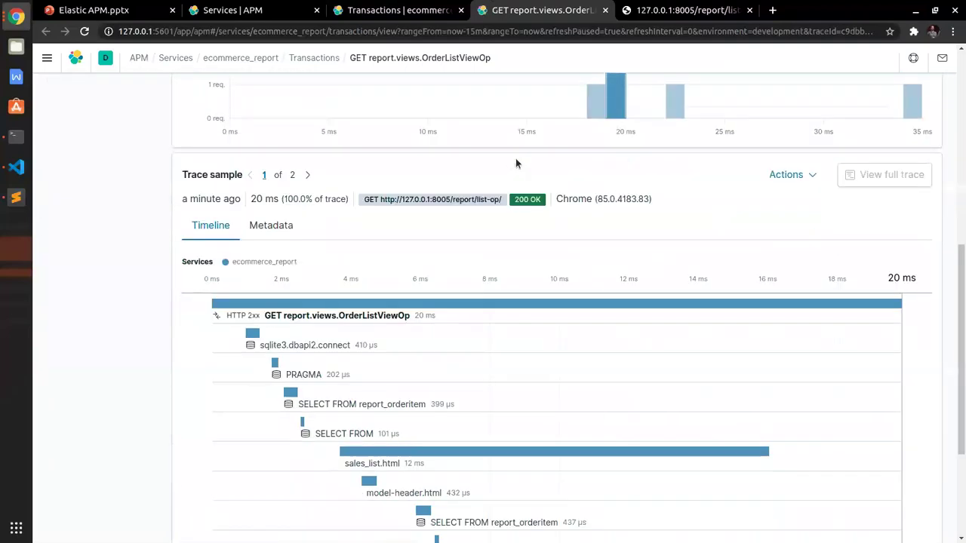
# Inspect the COUNT statement of the first report_orderitem span, and expand the full joined SELECT statement of the second one.
pyautogui.click(413, 297)
pyautogui.click(335, 299)
pyautogui.click(355, 288)
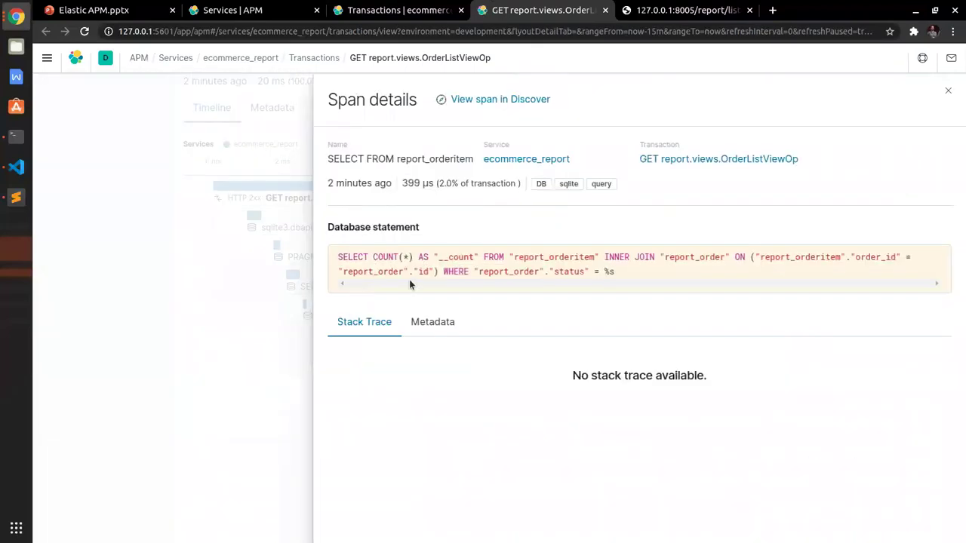
pyautogui.click(245, 291)
pyautogui.click(437, 403)
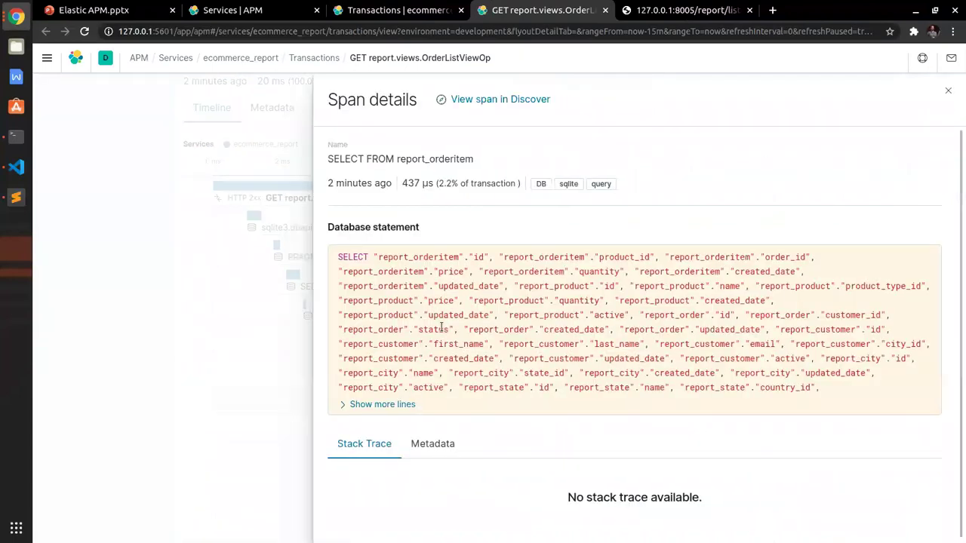
pyautogui.click(382, 404)
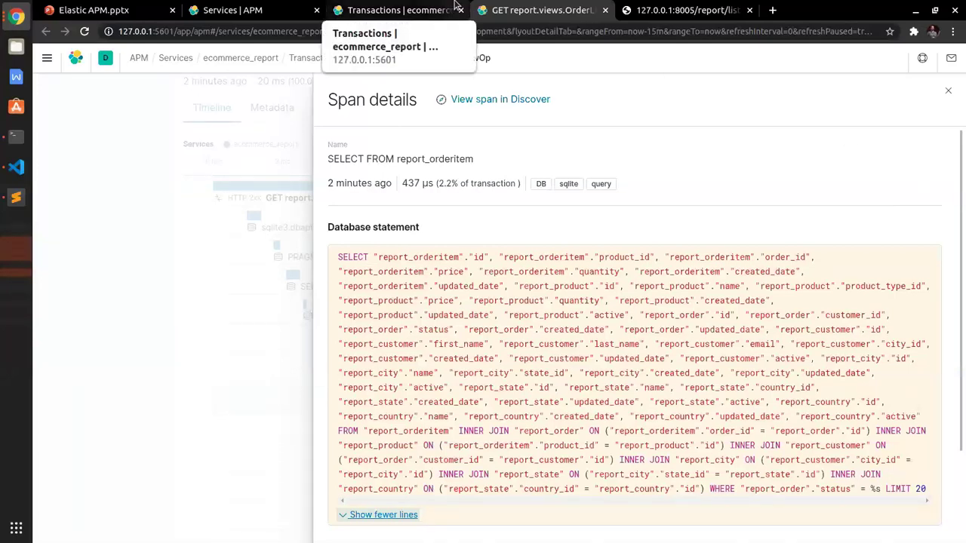
# Switch to views.py in Visual Studio Code and examine the values and annotate query of the OrderListViewOpField class.
pyautogui.click(11, 176)
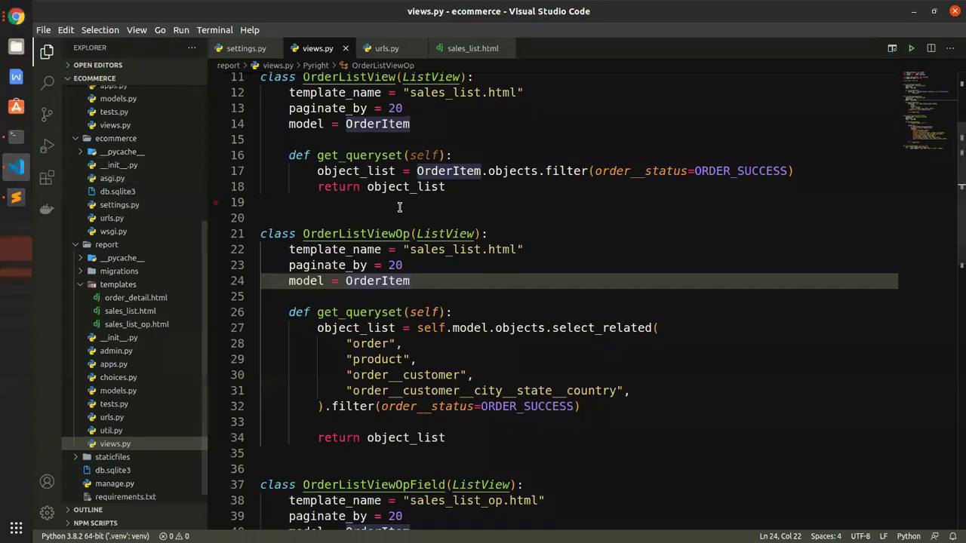
pyautogui.scroll(-2, 400, 208)
pyautogui.scroll(-6, 400, 208)
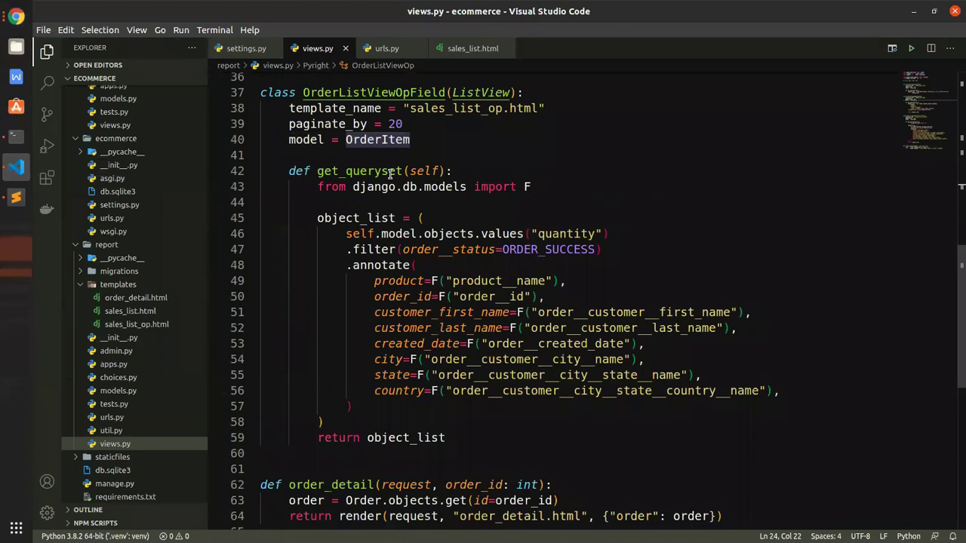
# Review the annotated fields of OrderListViewOpField, and load the sales page at 127.0.0.1:8005/report/list-op-field/ in the browser.
pyautogui.click(403, 282)
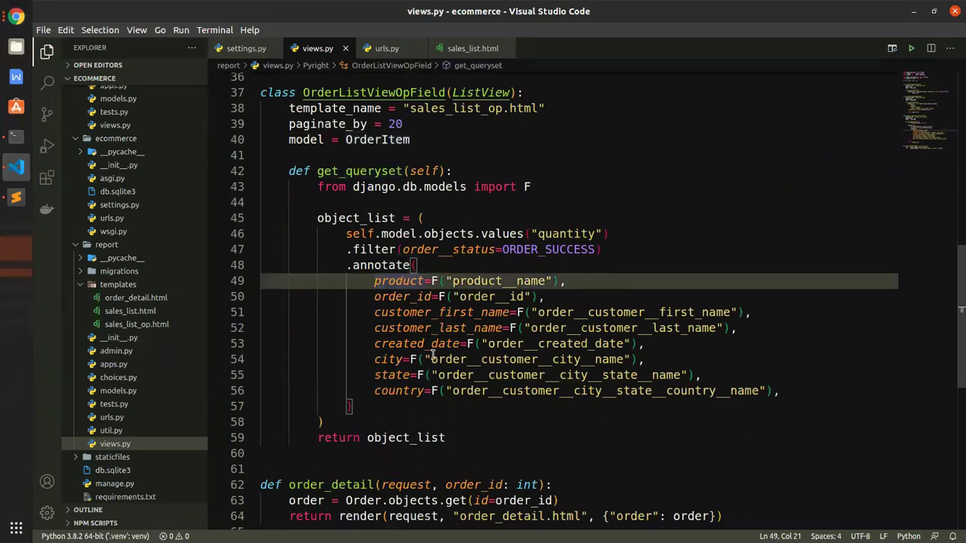
pyautogui.moveTo(361, 281); pyautogui.dragTo(744, 390)
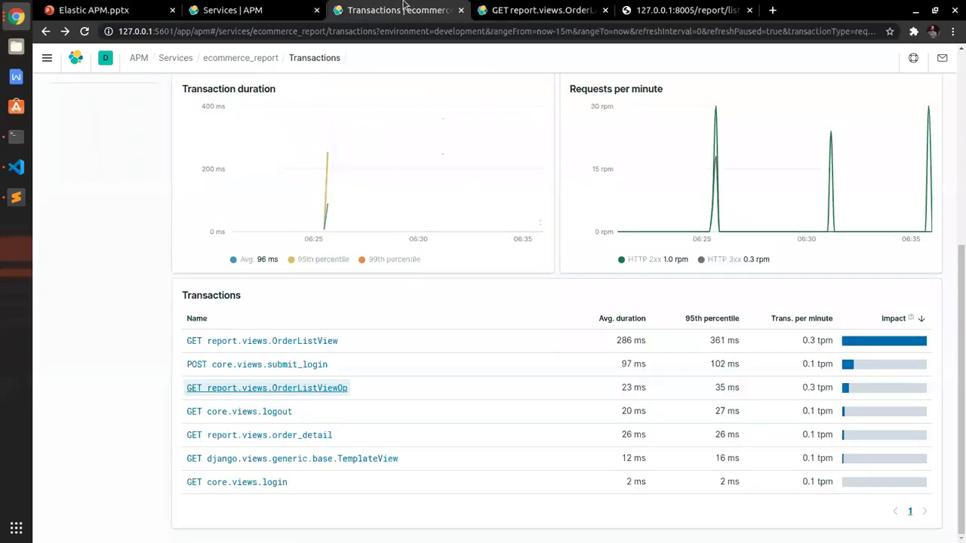
pyautogui.click(232, 10)
pyautogui.click(683, 10)
pyautogui.click(372, 27)
pyautogui.click(374, 31)
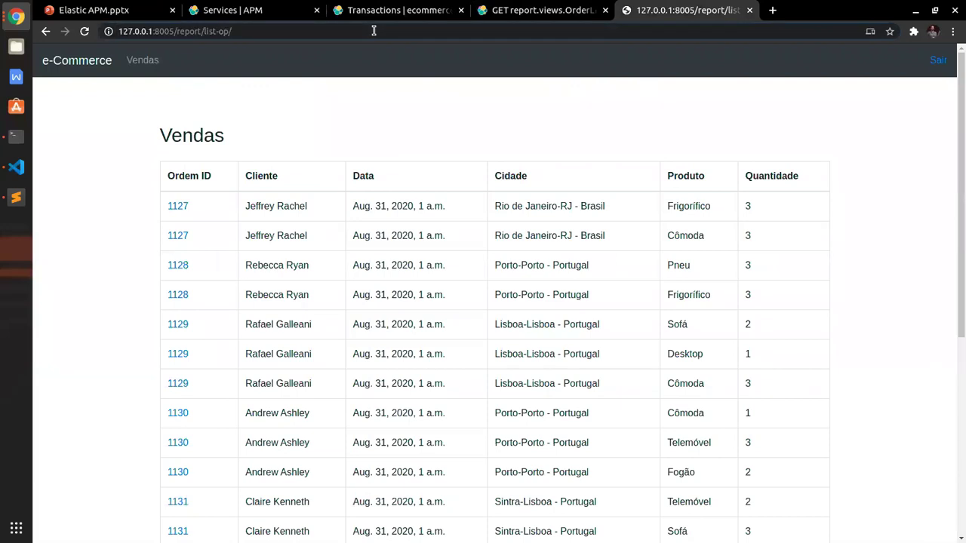
pyautogui.press('Left')
pyautogui.write('-field')
pyautogui.press('Return')
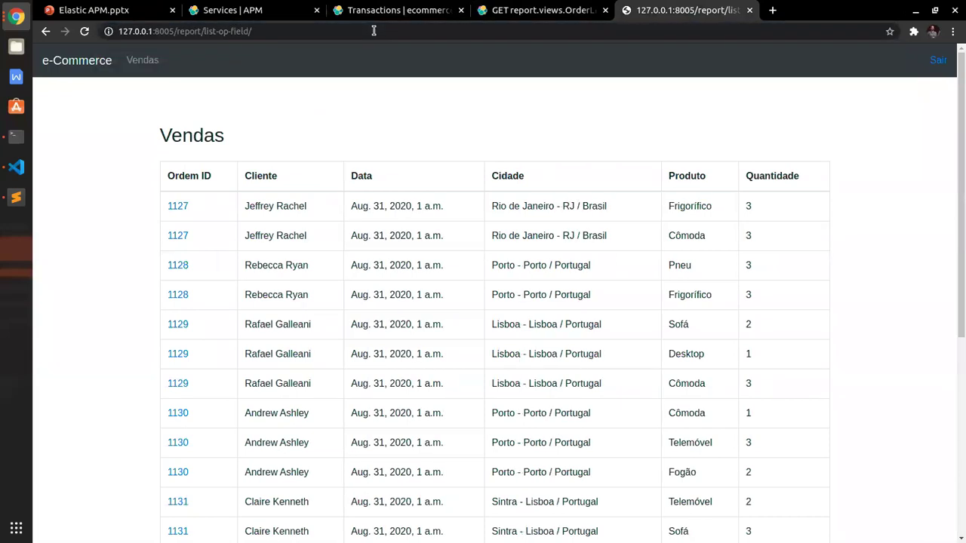
# Refresh the ecommerce_report transactions in Kibana until OrderListViewOpField is listed, and check its average duration.
pyautogui.click(375, 10)
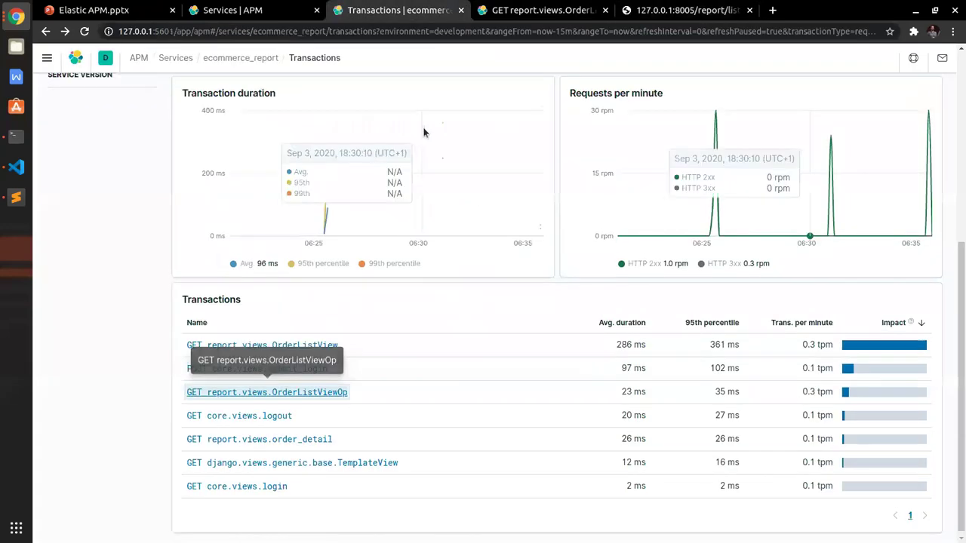
pyautogui.scroll(5, 423, 133)
pyautogui.click(886, 103)
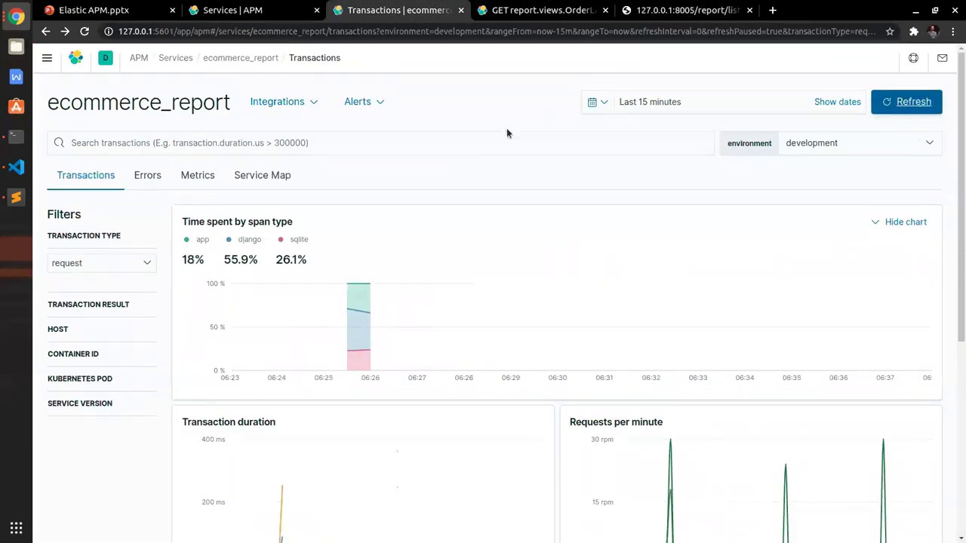
pyautogui.scroll(-5, 507, 133)
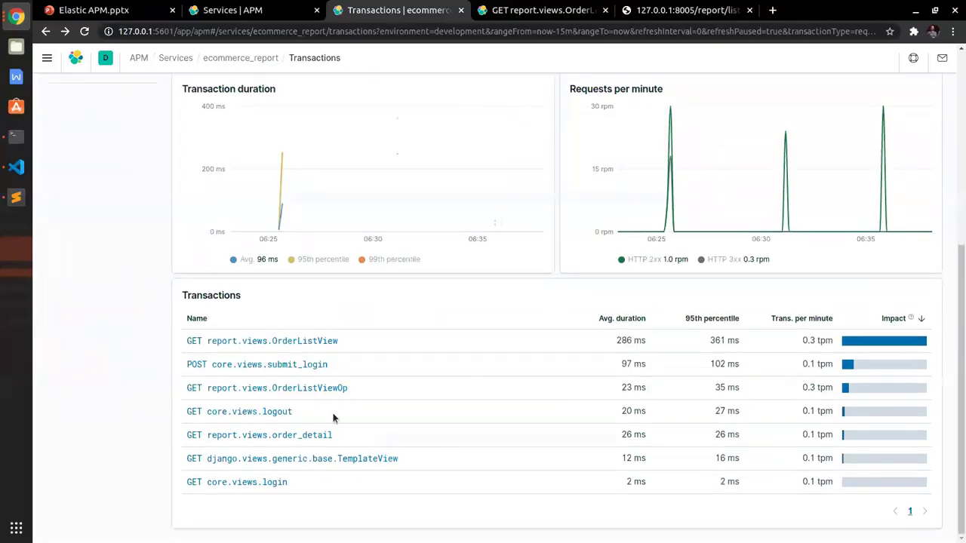
pyautogui.scroll(5, 729, 269)
pyautogui.click(898, 116)
pyautogui.scroll(-5, 509, 203)
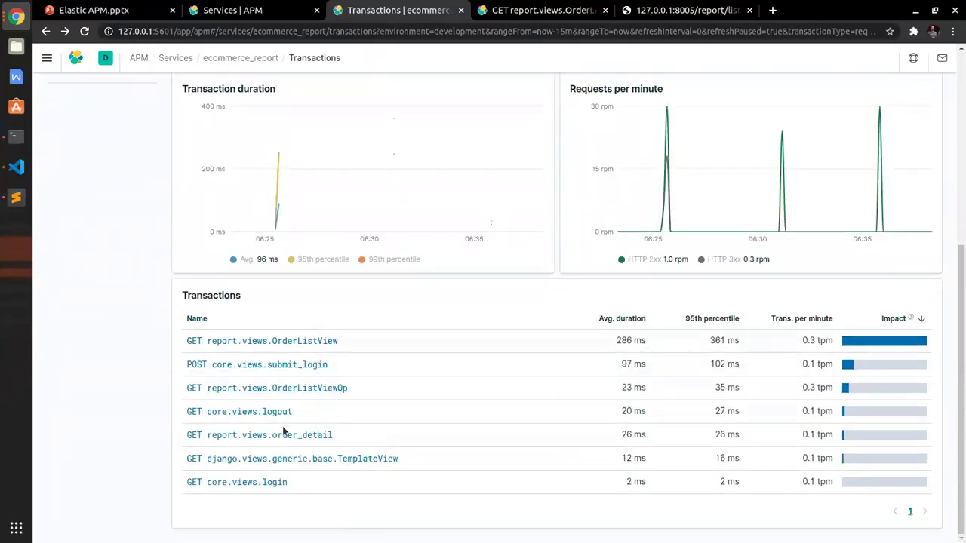
pyautogui.scroll(5, 497, 331)
pyautogui.click(890, 108)
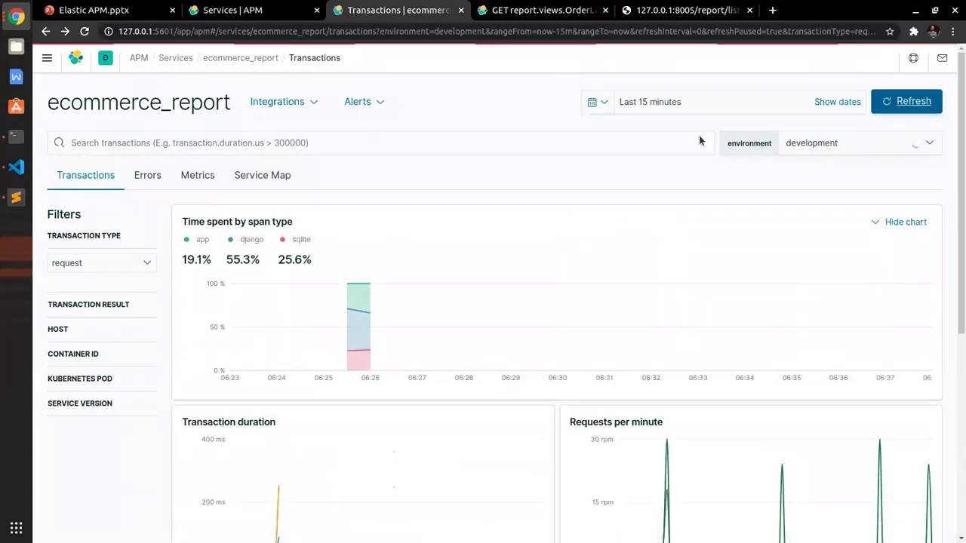
pyautogui.scroll(-5, 552, 148)
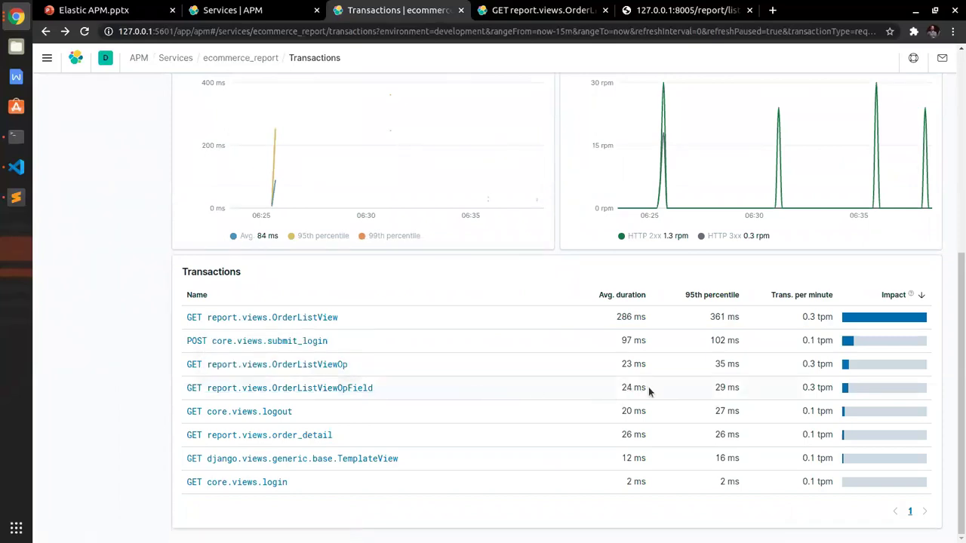
# Load the sales page at 127.0.0.1:8005/report/list-op/ in a new browser tab.
pyautogui.click(521, 8)
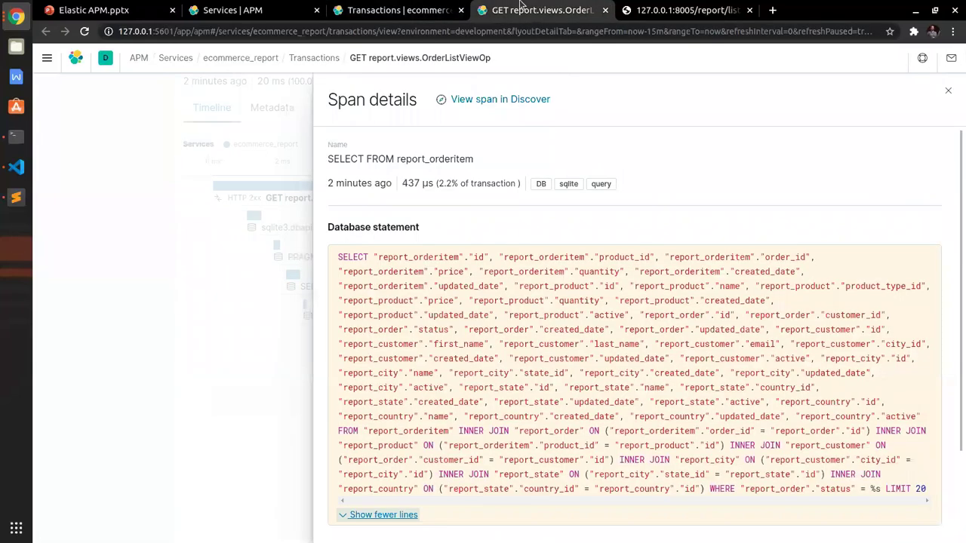
pyautogui.click(683, 10)
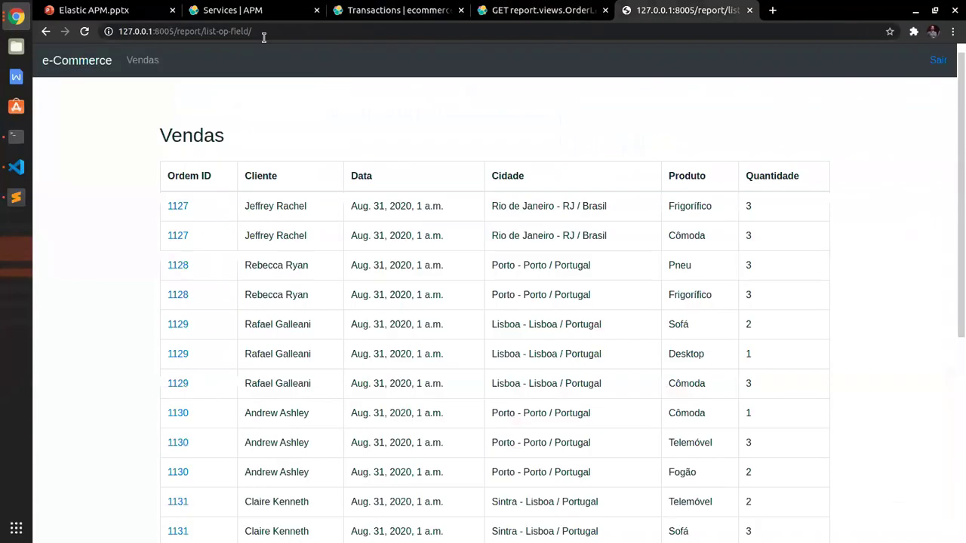
pyautogui.click(773, 10)
pyautogui.write('http://127.0.0.1:8005/report/list-op-field/')
pyautogui.doubleClick(273, 32)
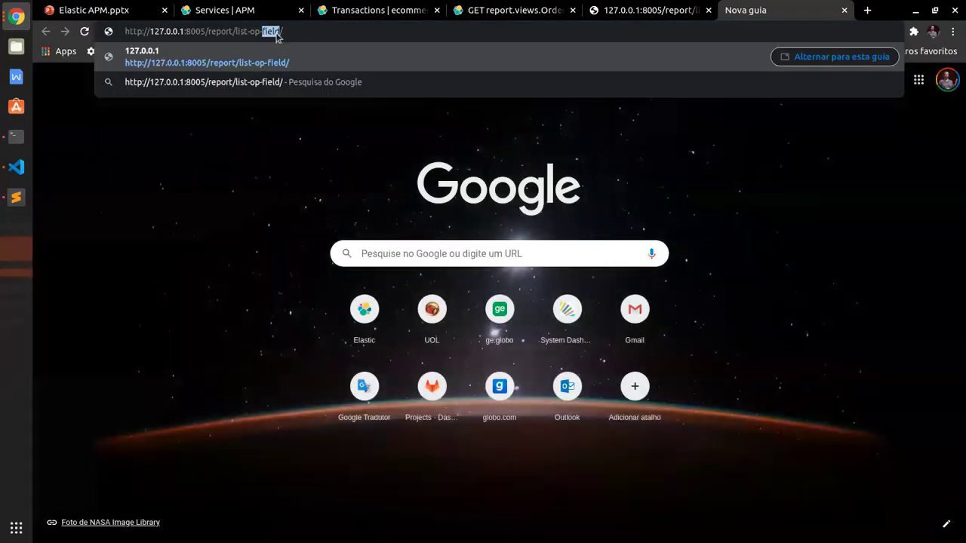
pyautogui.press('BackSpace')
pyautogui.press('BackSpace')
pyautogui.press('Return')
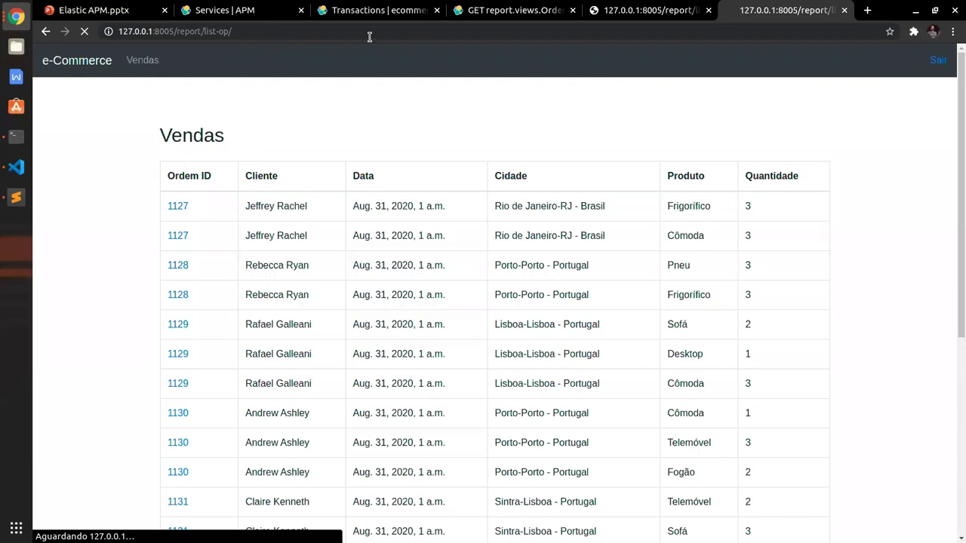
# Open the OrderListViewOpField transaction from Kibana's transactions list in a new browser tab, and bring up its trace timeline.
pyautogui.click(394, 12)
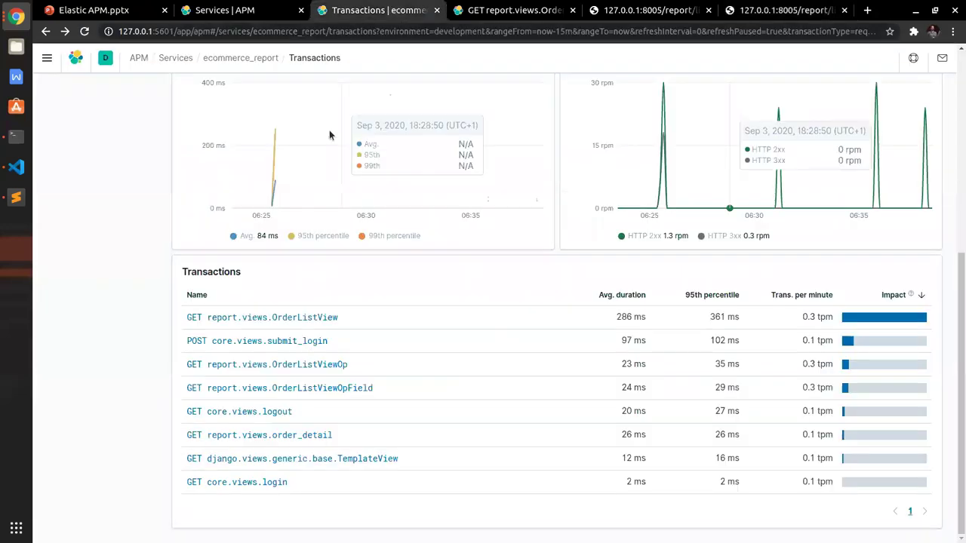
pyautogui.middleClick(289, 388)
pyautogui.click(453, 9)
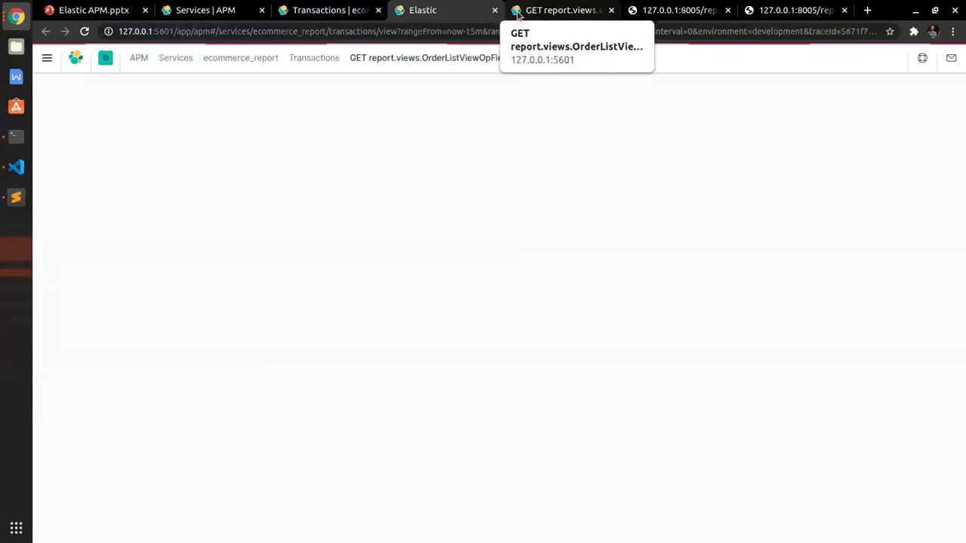
pyautogui.scroll(-5, 346, 235)
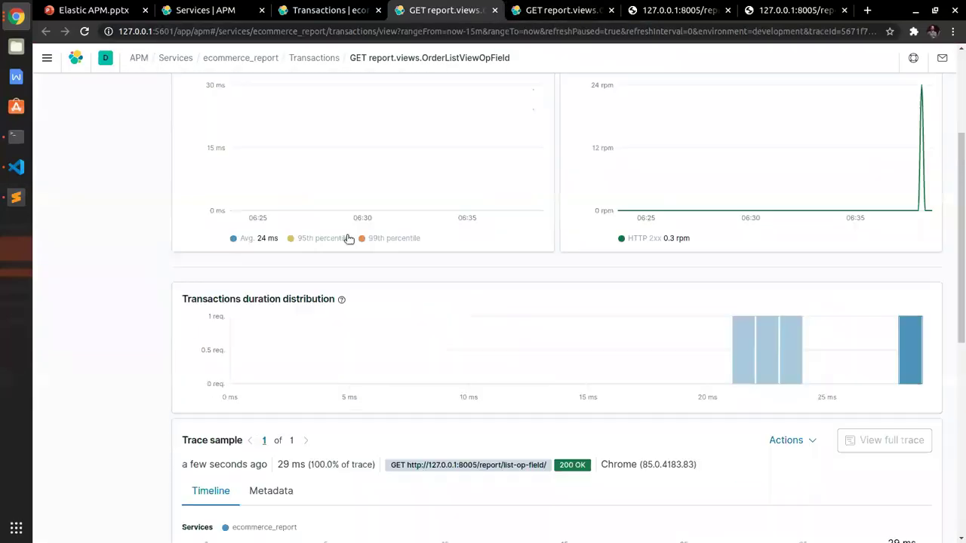
pyautogui.scroll(-2, 347, 237)
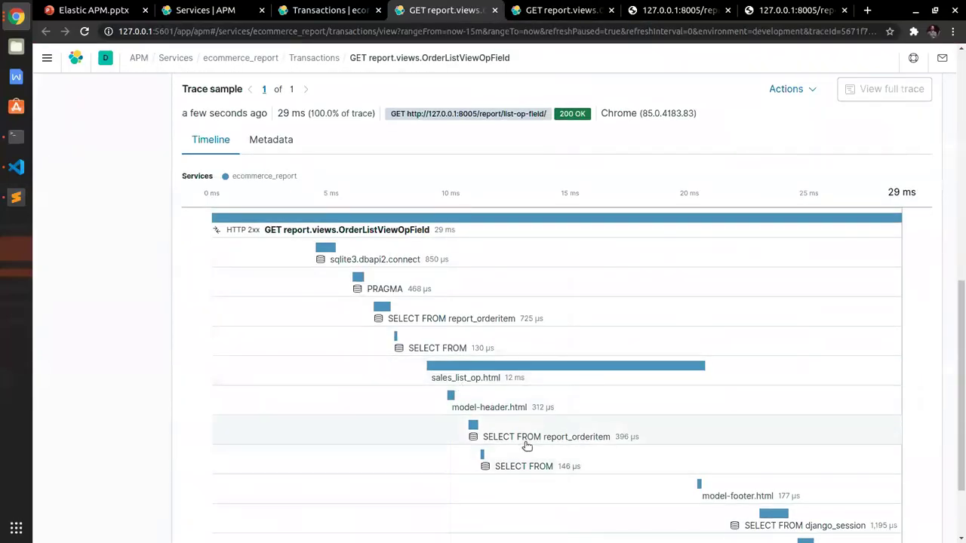
# Inspect the selected columns in the database statement of the second report_orderitem span.
pyautogui.click(526, 447)
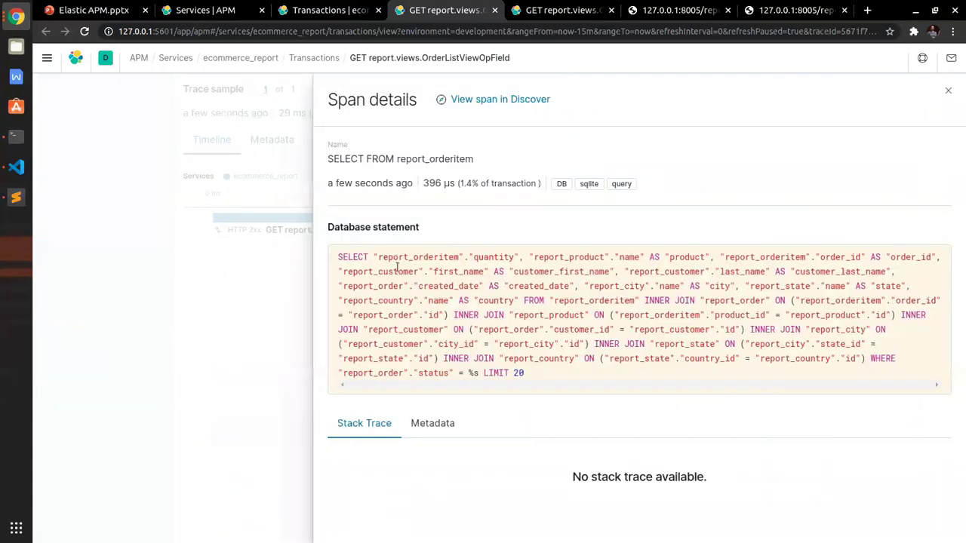
pyautogui.moveTo(379, 257); pyautogui.dragTo(513, 300)
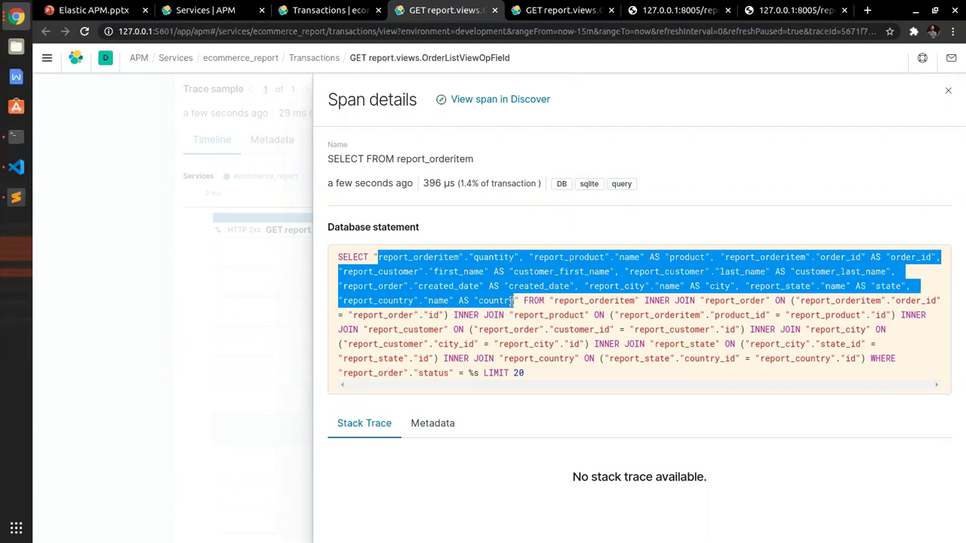
pyautogui.moveTo(370, 258); pyautogui.dragTo(526, 302)
pyautogui.click(246, 301)
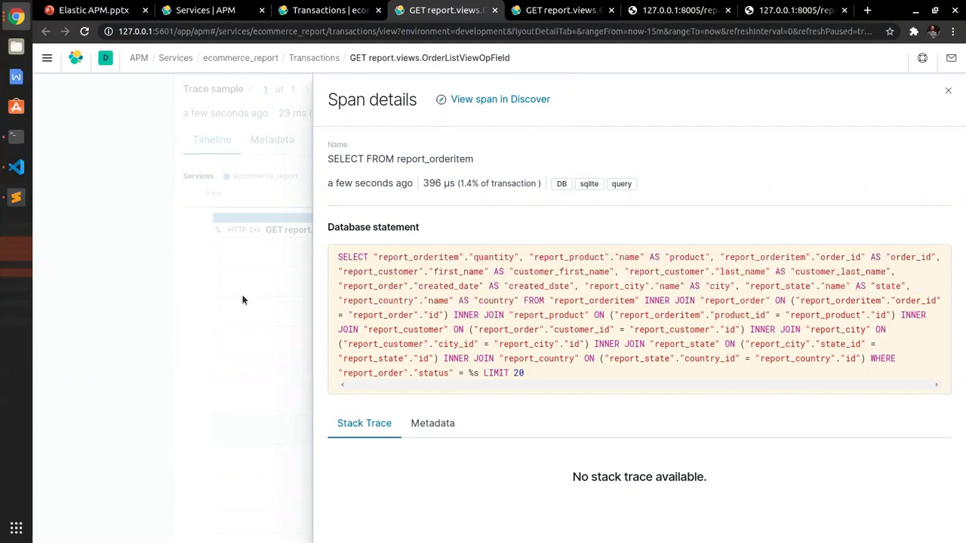
# Go back to the transactions list, refresh it, and compare the average durations of OrderListViewOp and OrderListViewOpField.
pyautogui.click(334, 9)
pyautogui.scroll(5, 631, 146)
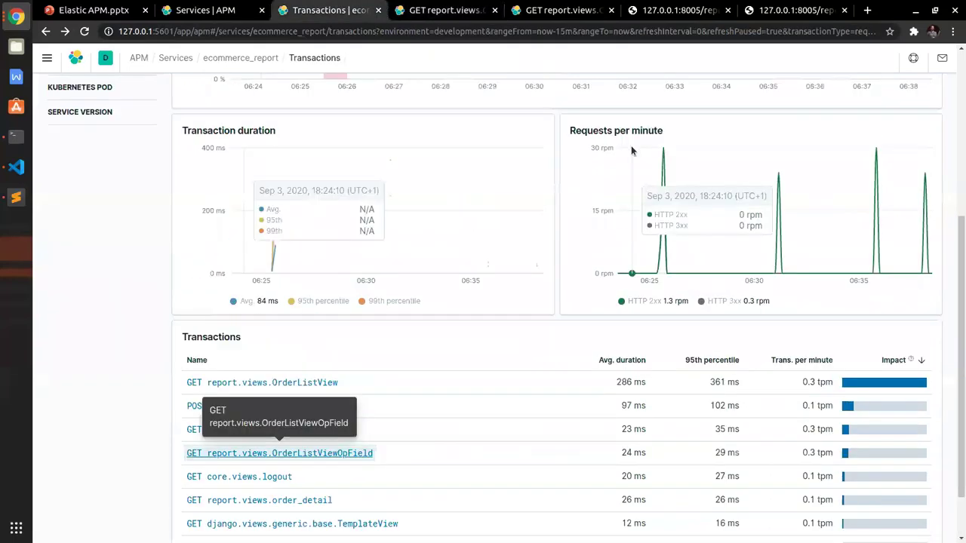
pyautogui.click(896, 102)
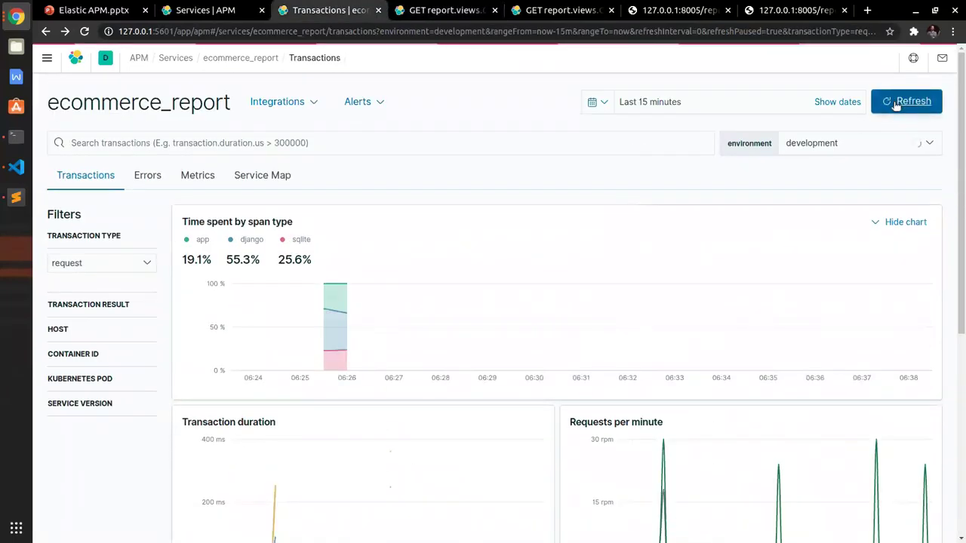
pyautogui.scroll(-5, 438, 112)
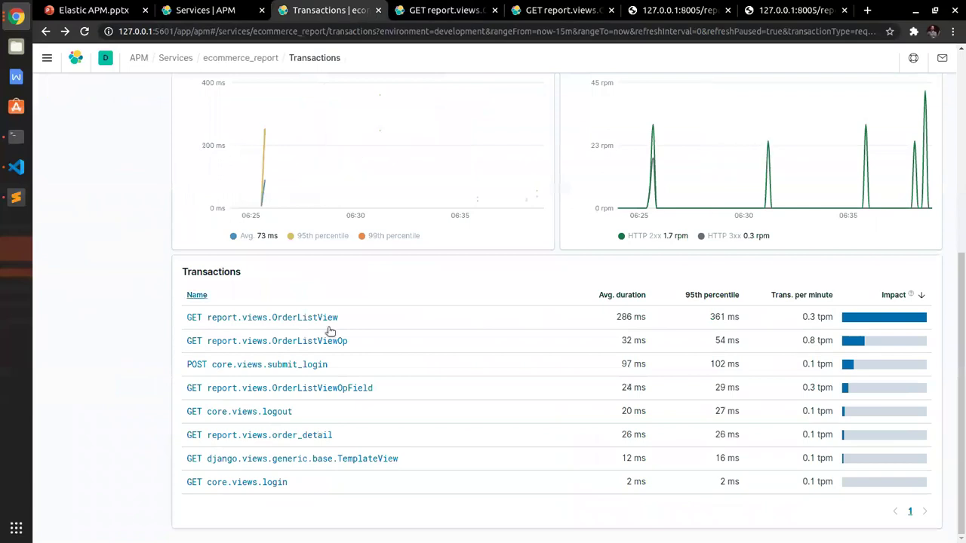
pyautogui.moveTo(646, 392); pyautogui.dragTo(624, 389)
pyautogui.moveTo(648, 340); pyautogui.dragTo(620, 345)
pyautogui.moveTo(646, 388); pyautogui.dragTo(630, 388)
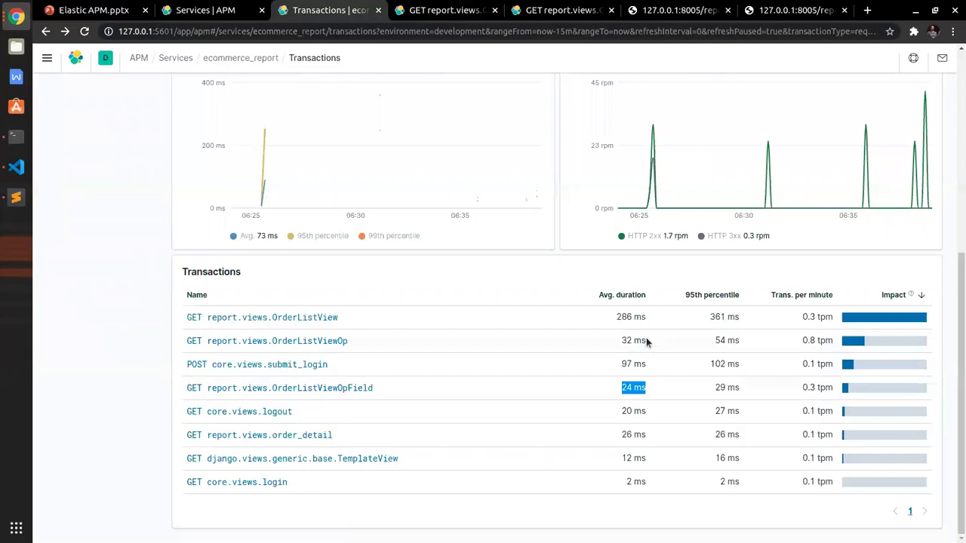
pyautogui.moveTo(642, 343); pyautogui.dragTo(618, 347)
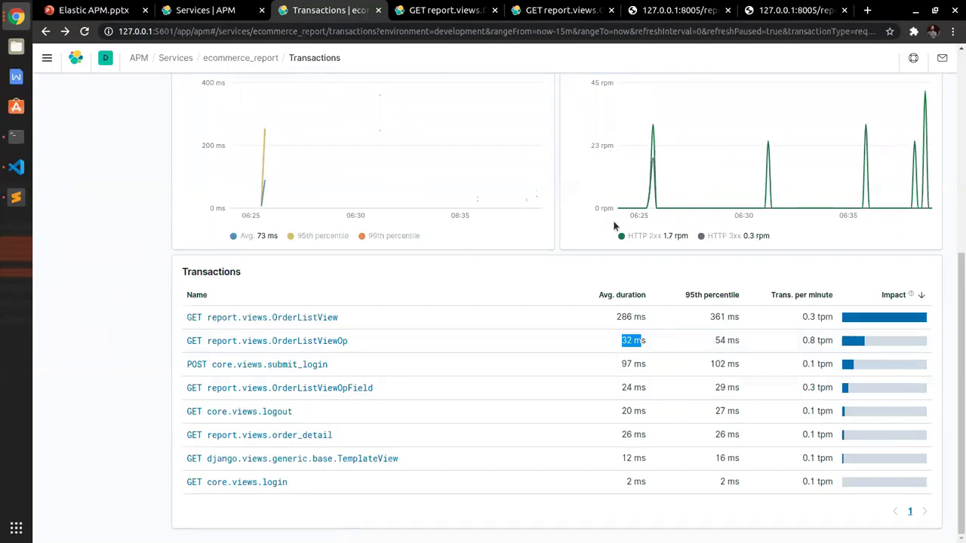
# Review the ecommerce_report service's CPU and system memory usage metrics.
pyautogui.scroll(5, 541, 257)
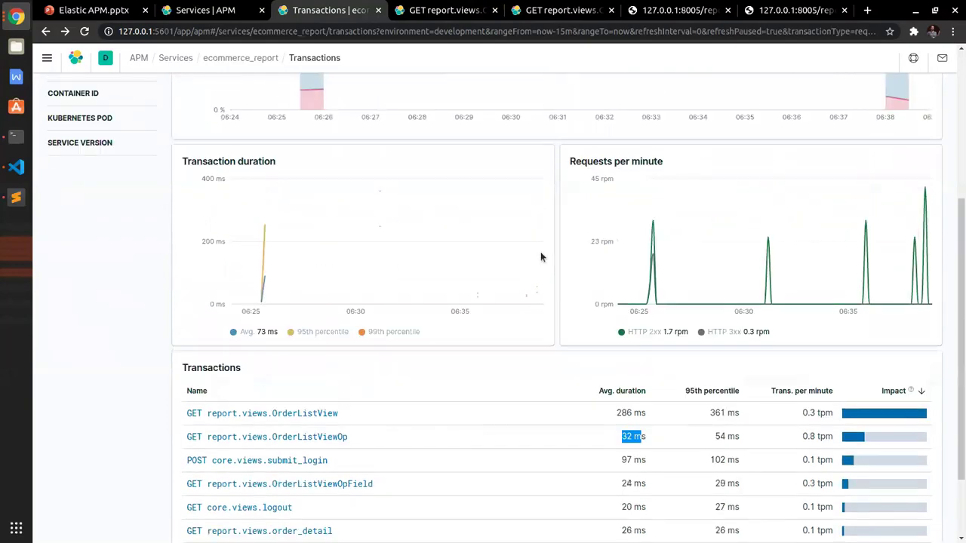
pyautogui.scroll(2, 538, 242)
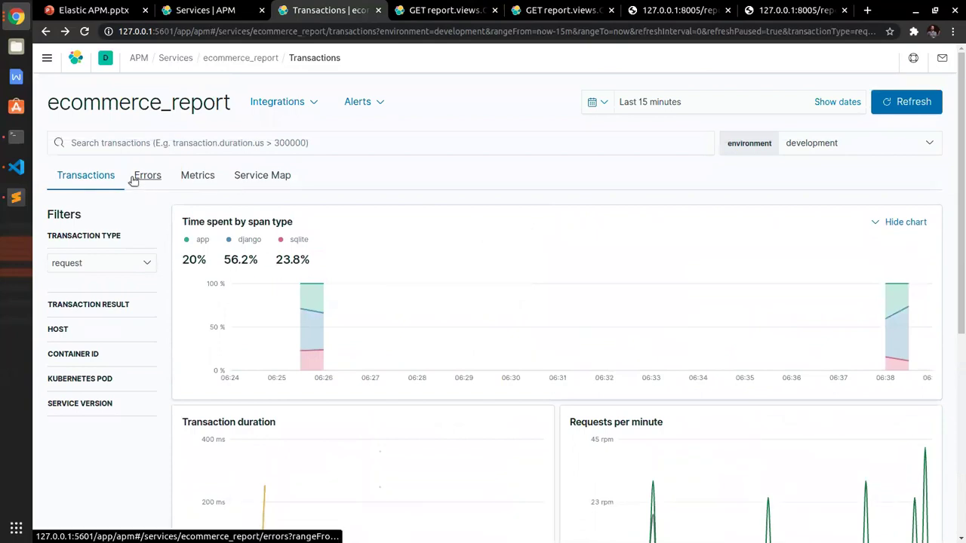
pyautogui.click(184, 176)
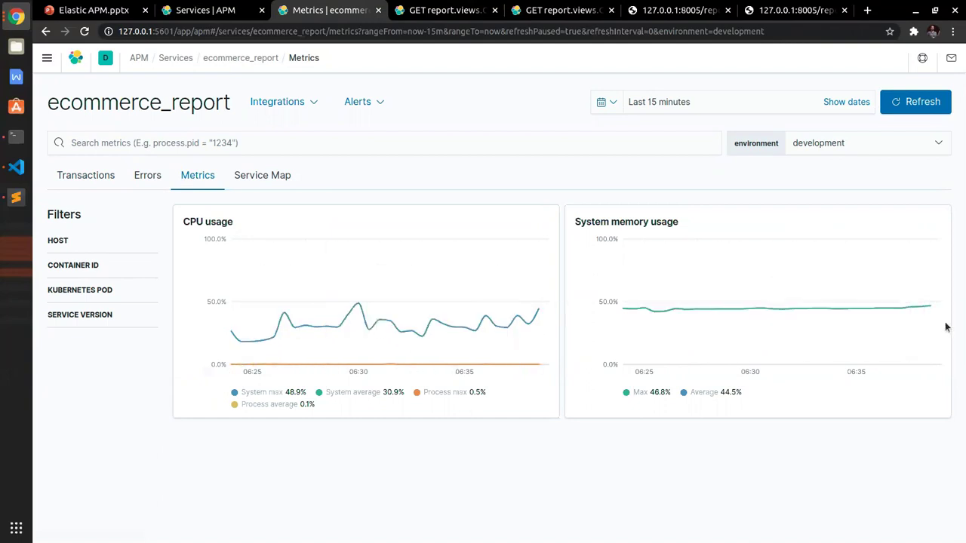
# Return to the transactions and zoom the transaction duration chart into the spike between 18:25:40 and 18:25:42.
pyautogui.click(86, 175)
pyautogui.scroll(-2, 724, 287)
pyautogui.scroll(-3, 729, 280)
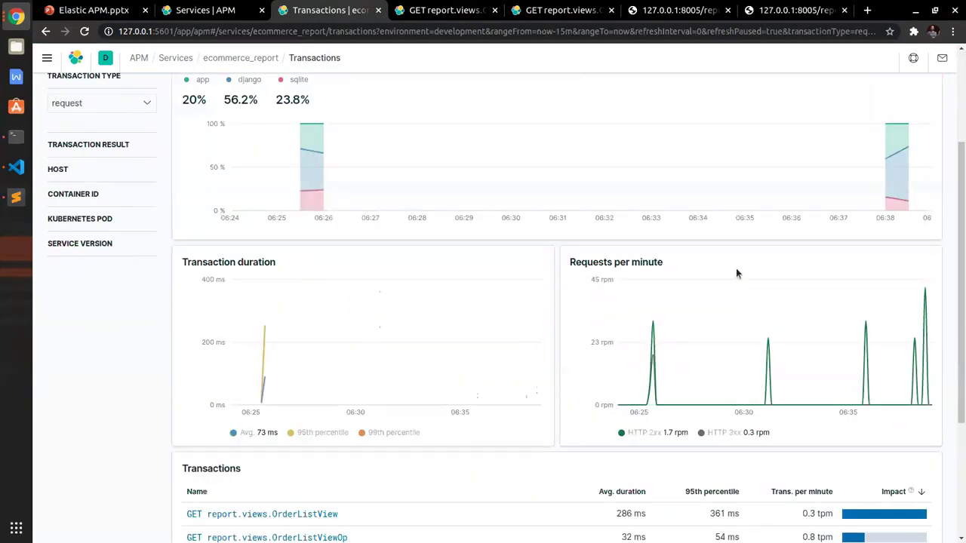
pyautogui.moveTo(263, 302); pyautogui.dragTo(268, 305)
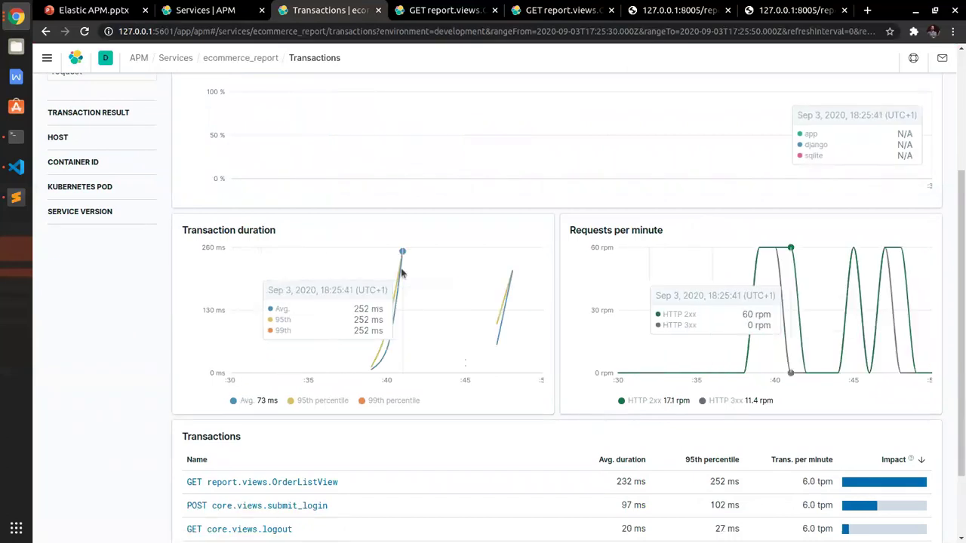
pyautogui.moveTo(412, 267); pyautogui.dragTo(409, 265)
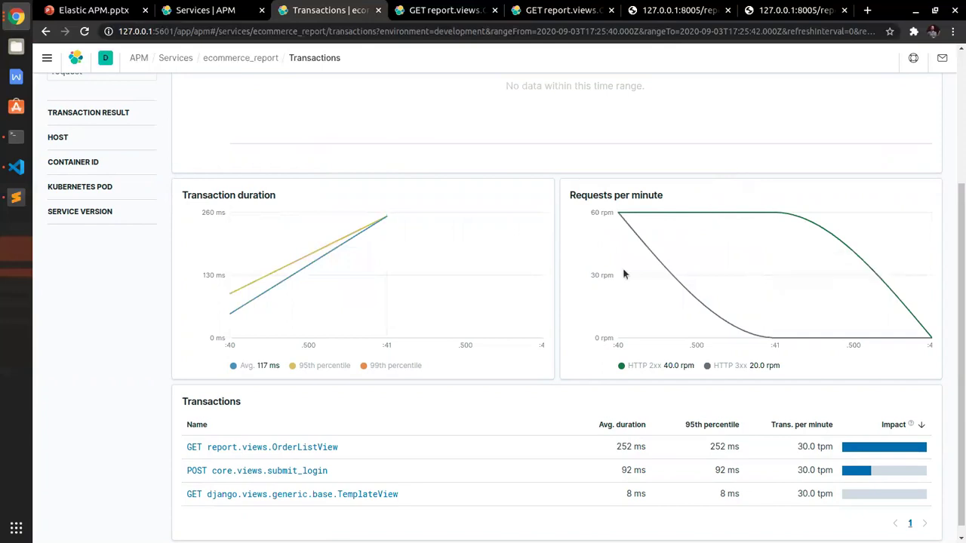
# Reset the time range to the last 15 minutes and show the errors of the ecommerce_report service.
pyautogui.scroll(1, 330, 345)
pyautogui.scroll(3, 330, 344)
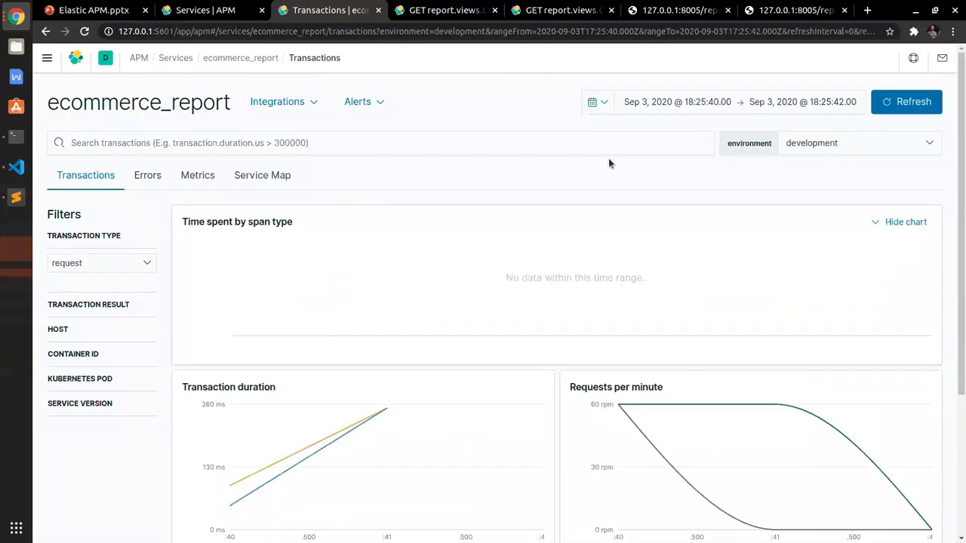
pyautogui.click(605, 103)
pyautogui.click(802, 162)
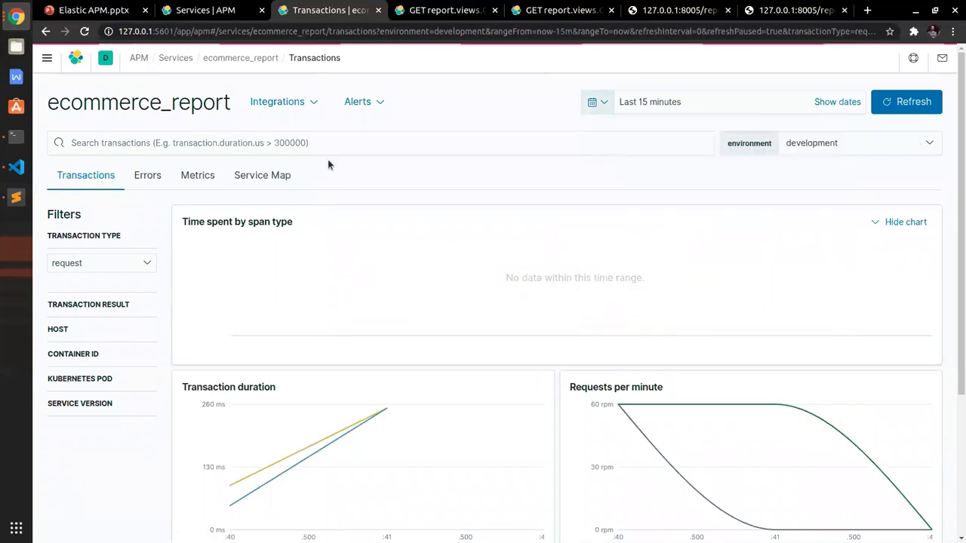
pyautogui.click(148, 178)
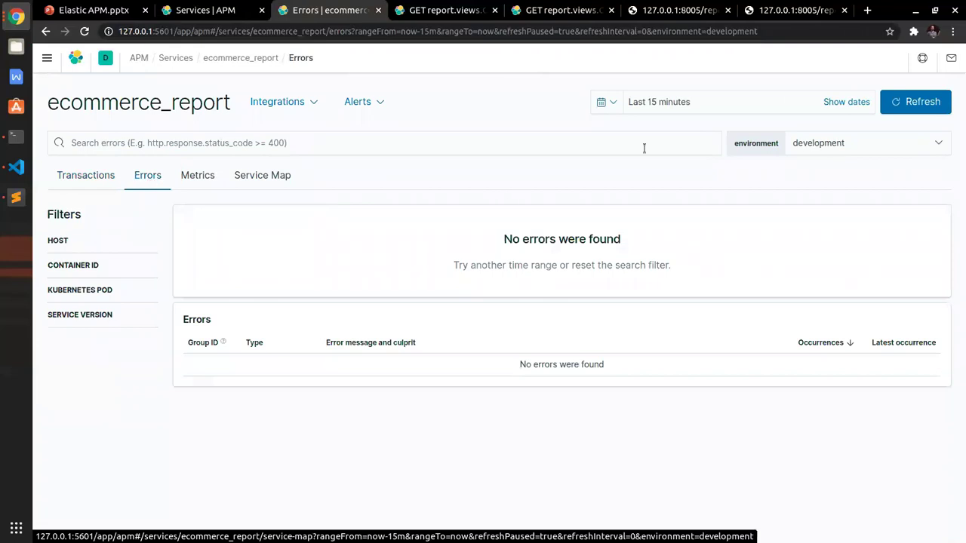
# Set the errors page's time range to the last 7 days and review the list of error groups.
pyautogui.click(611, 103)
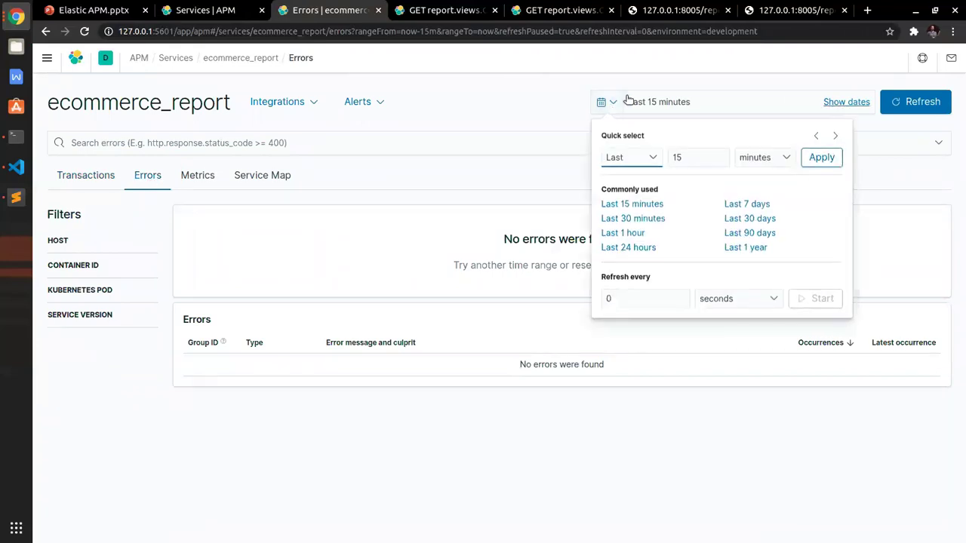
pyautogui.click(730, 204)
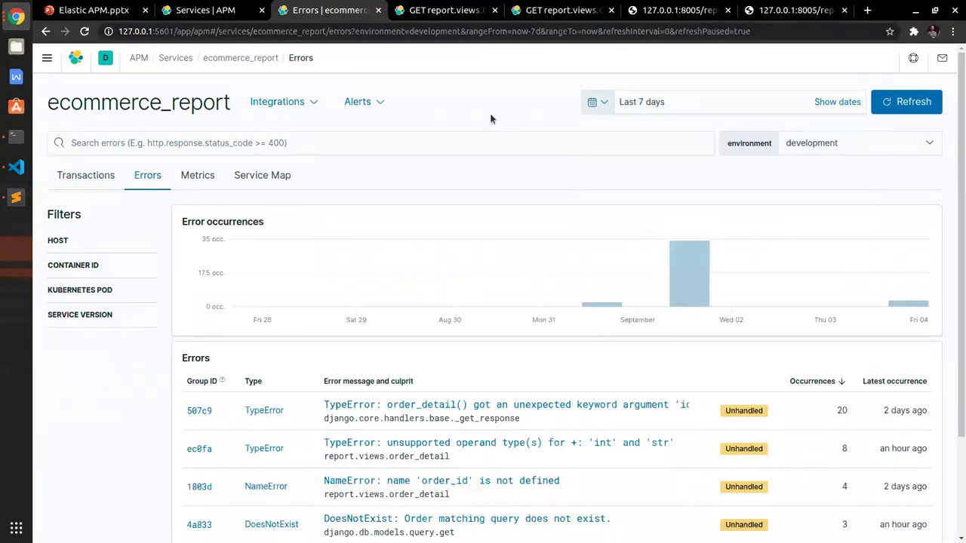
pyautogui.scroll(-3, 489, 119)
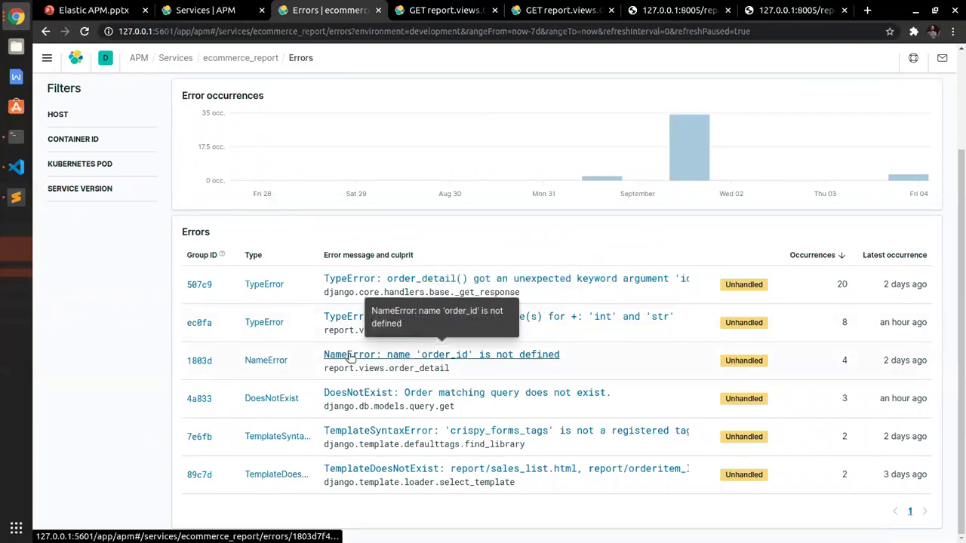
# Open the "DoesNotExist: Order matching query does not exist." error and highlight the failing line 63 in its report/views.py stack frame.
pyautogui.click(372, 396)
pyautogui.scroll(-2, 375, 218)
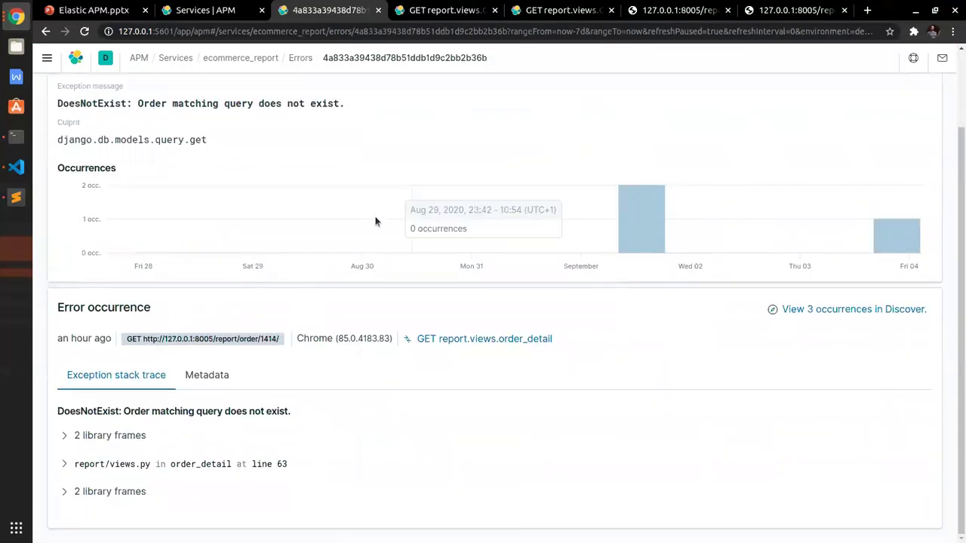
pyautogui.click(64, 465)
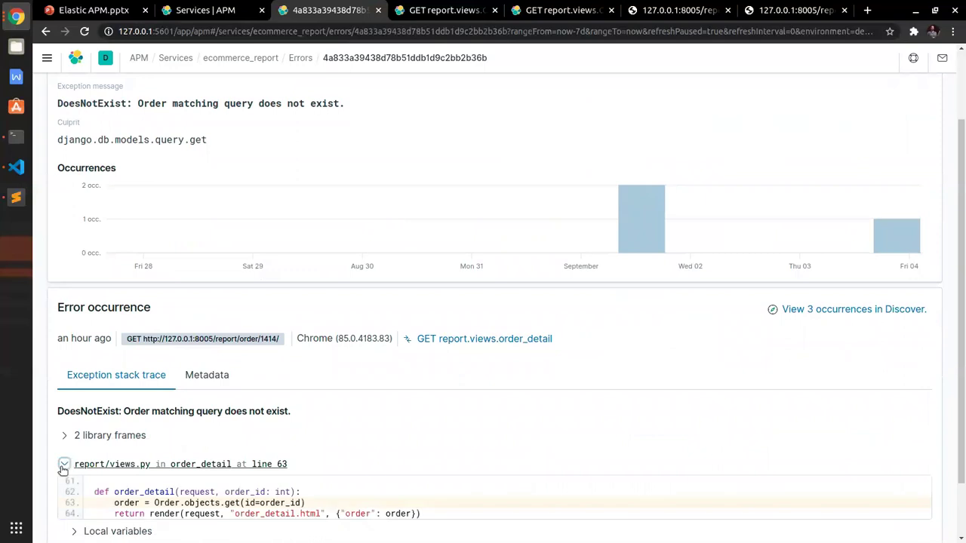
pyautogui.scroll(-1, 76, 463)
pyautogui.moveTo(111, 436); pyautogui.dragTo(309, 438)
# Expand the local variables of the report/views.py frame and highlight the order_id value.
pyautogui.click(75, 462)
pyautogui.scroll(-1, 76, 464)
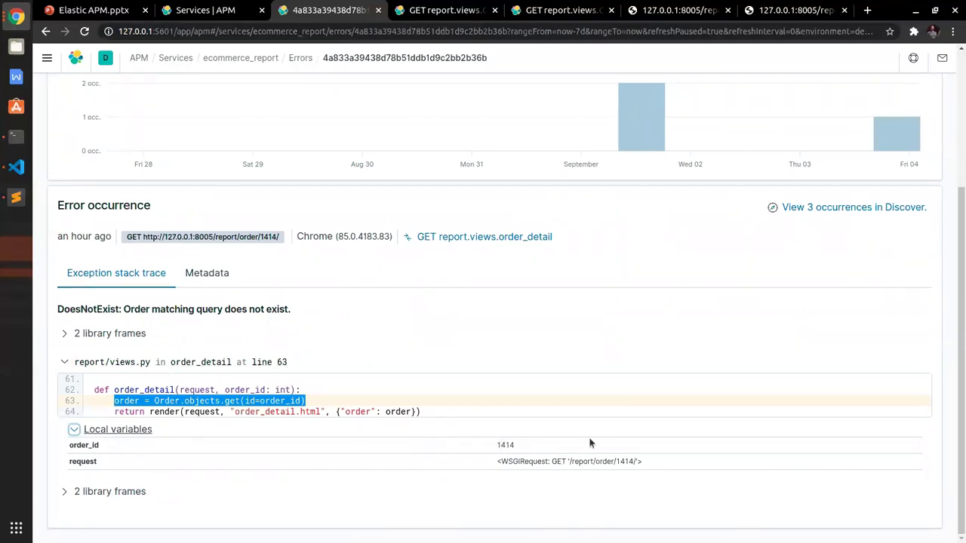
pyautogui.doubleClick(506, 444)
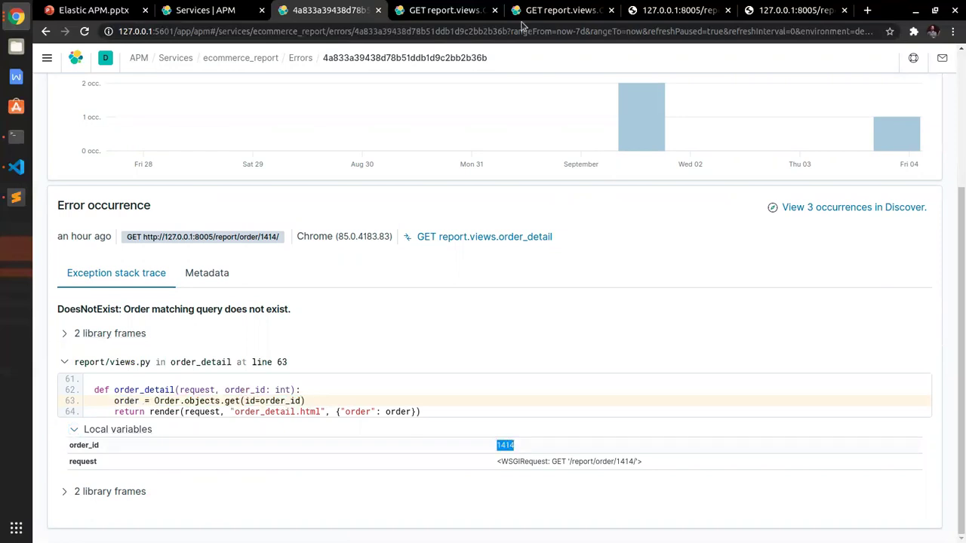
# Move the error's browser tab to the end and request the nonexistent order page /report/order/1414/ in the e-Commerce site.
pyautogui.moveTo(325, 11); pyautogui.dragTo(770, 16)
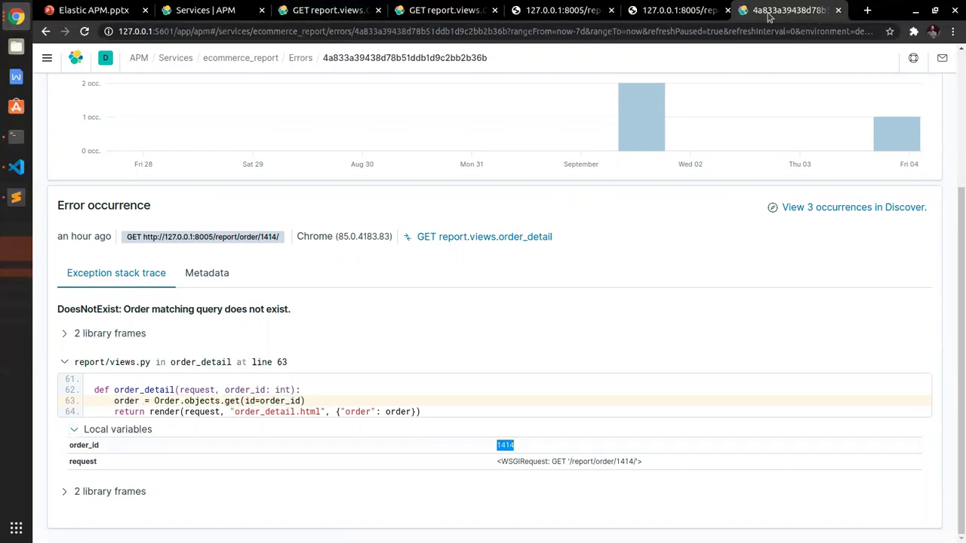
pyautogui.click(676, 10)
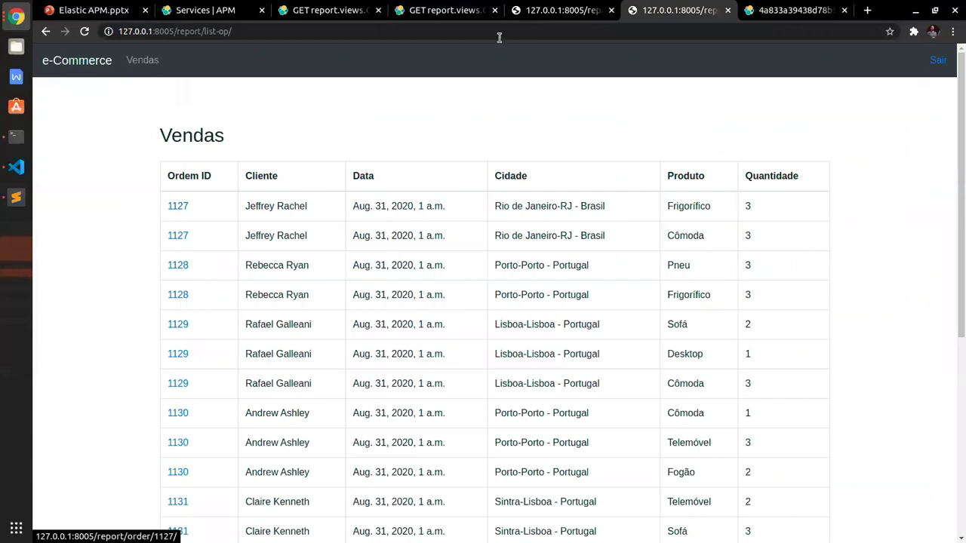
pyautogui.click(532, 6)
pyautogui.click(145, 61)
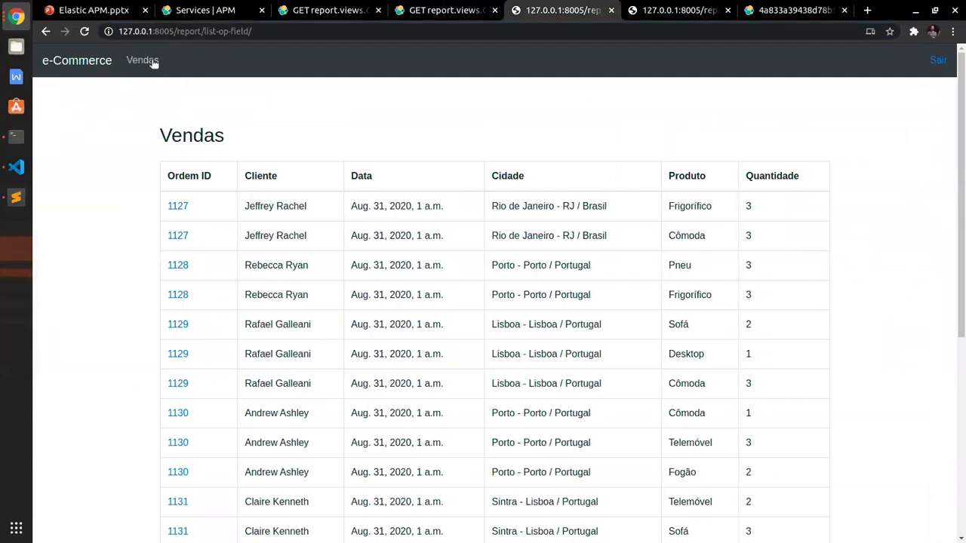
pyautogui.click(175, 209)
pyautogui.doubleClick(238, 31)
pyautogui.write('1414/')
pyautogui.press('Return')
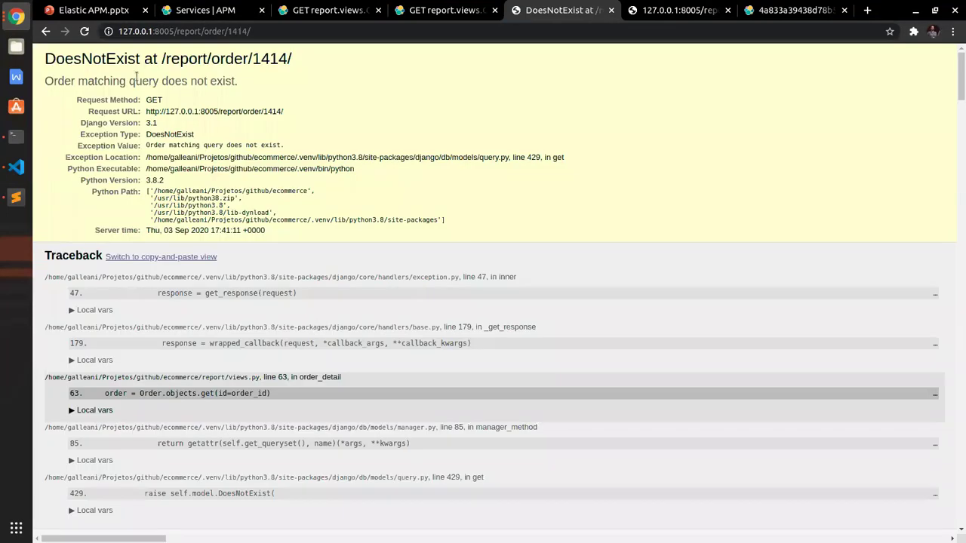
pyautogui.moveTo(538, 6); pyautogui.dragTo(642, 15)
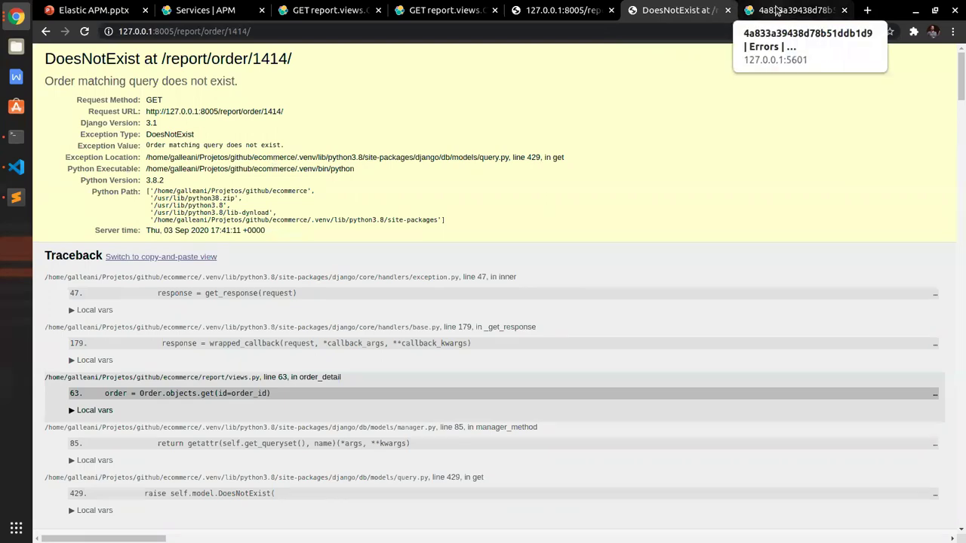
# Review the DoesNotExist error's occurrences and stack trace in Kibana, and return to the service's errors list.
pyautogui.click(777, 9)
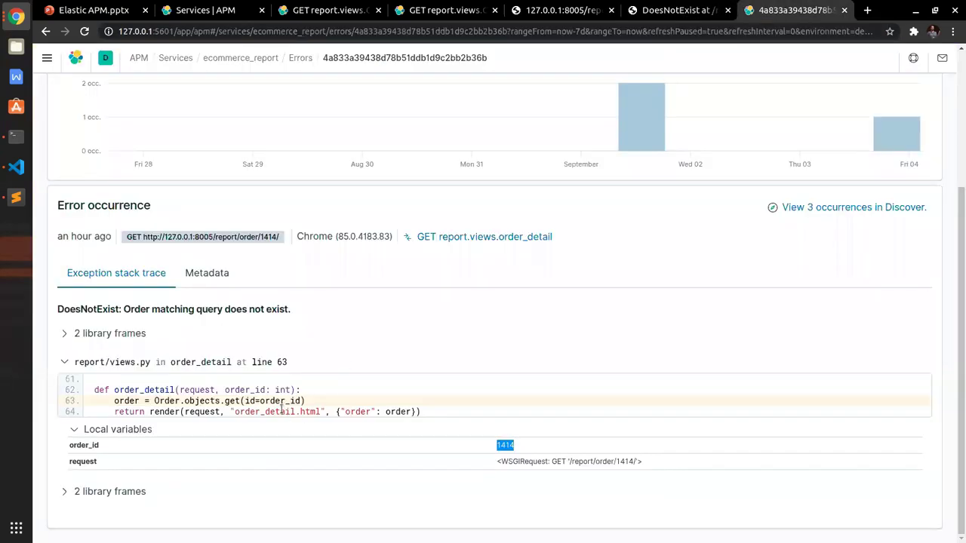
pyautogui.scroll(3, 279, 409)
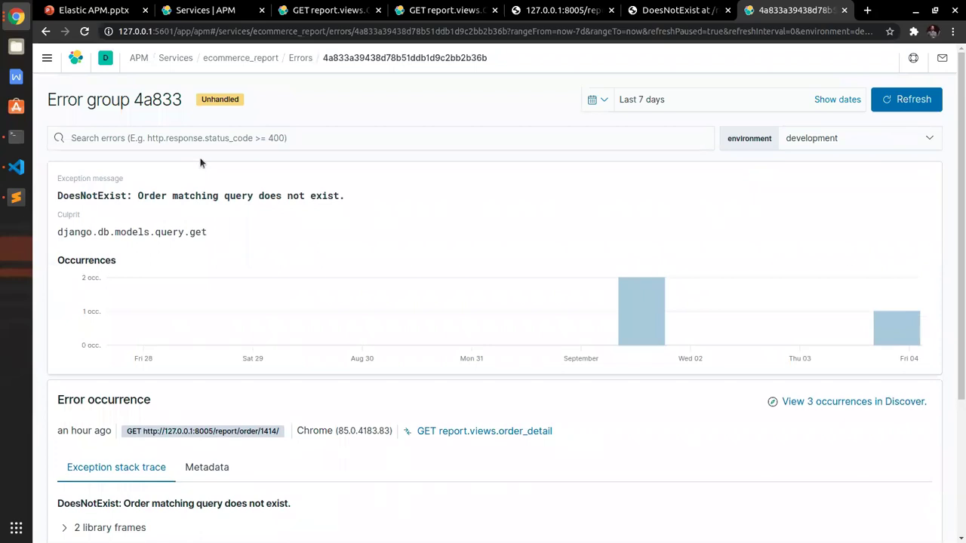
pyautogui.scroll(-3, 200, 162)
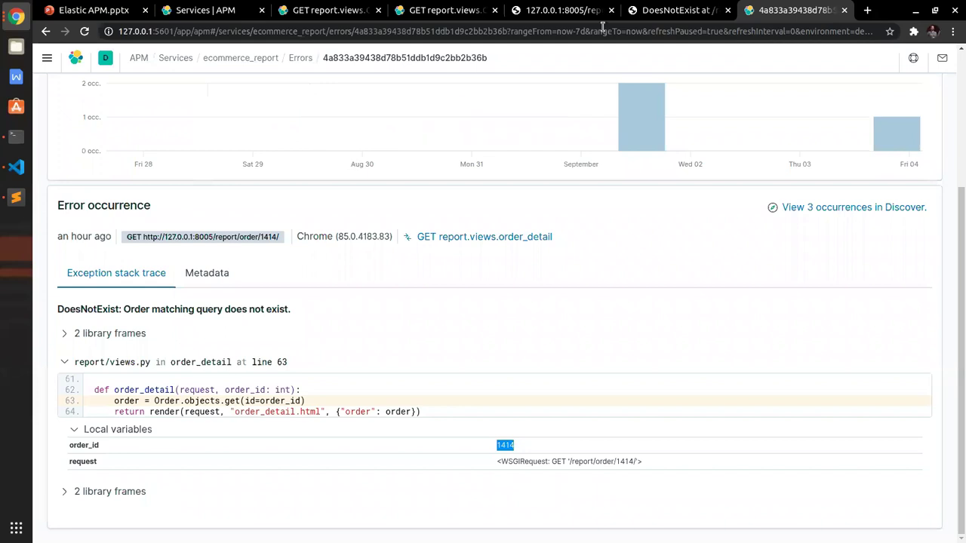
pyautogui.scroll(1, 385, 276)
pyautogui.scroll(3, 385, 275)
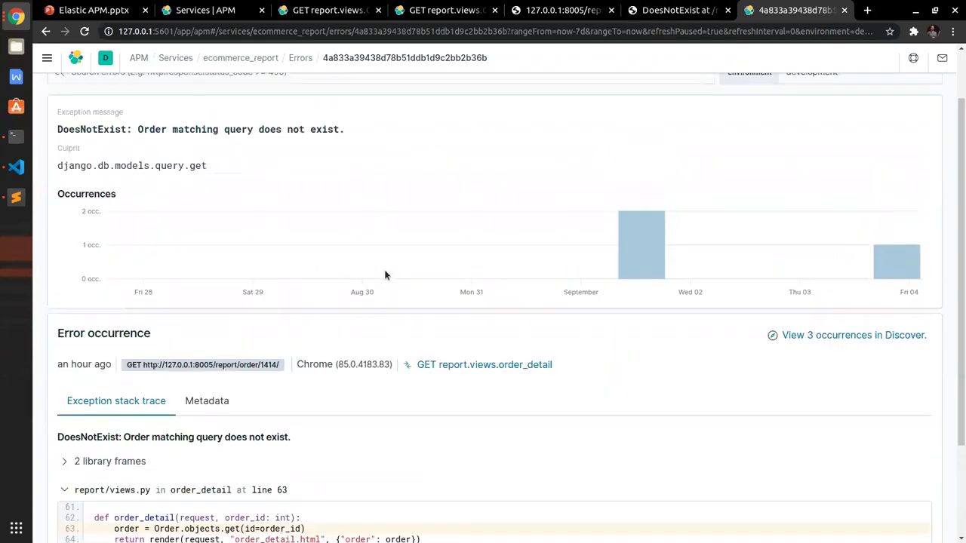
pyautogui.click(299, 58)
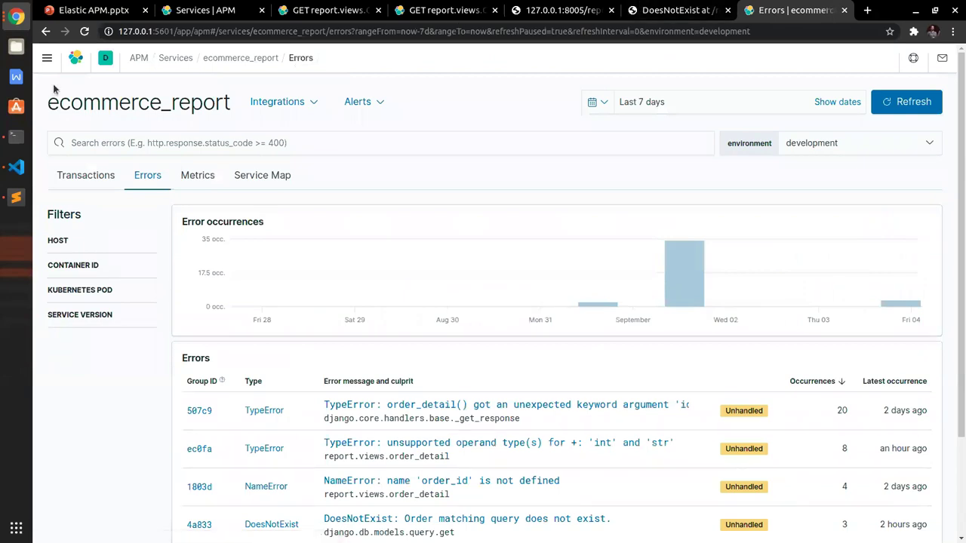
# Switch to Visual Studio Code, add the faulty line test = 1 + "1" below the order query in order_detail, and save views.py.
pyautogui.click(16, 167)
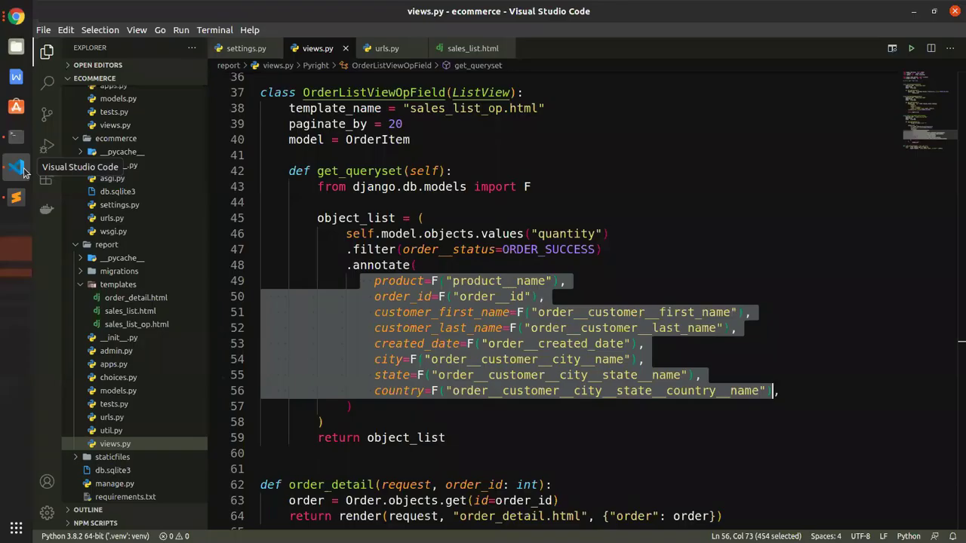
pyautogui.click(584, 209)
pyautogui.scroll(-3, 497, 305)
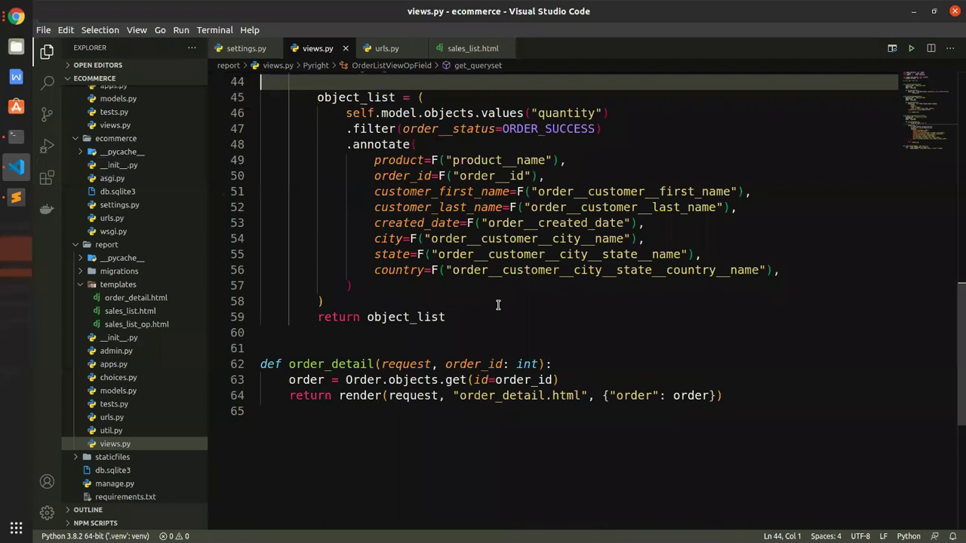
pyautogui.click(583, 379)
pyautogui.press('Return')
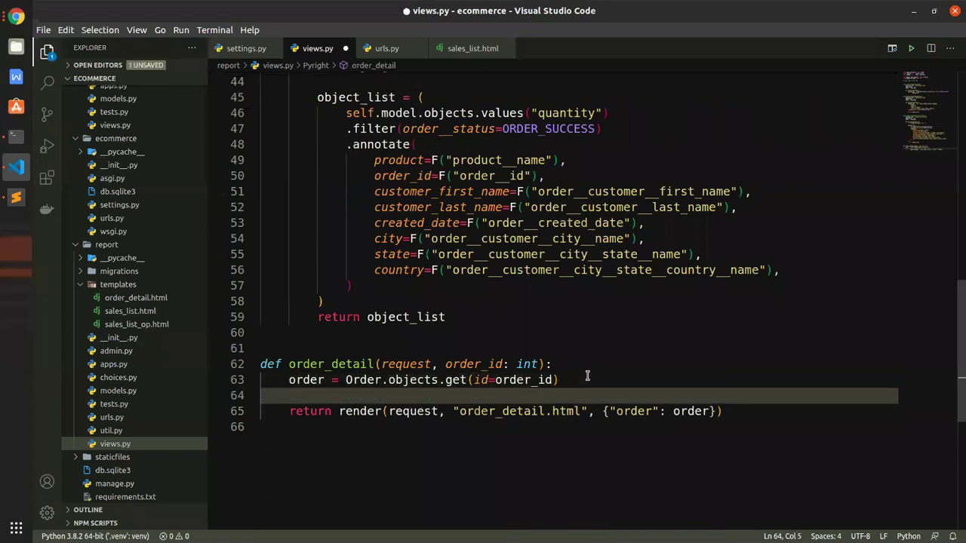
pyautogui.write('test = 1 + "1')
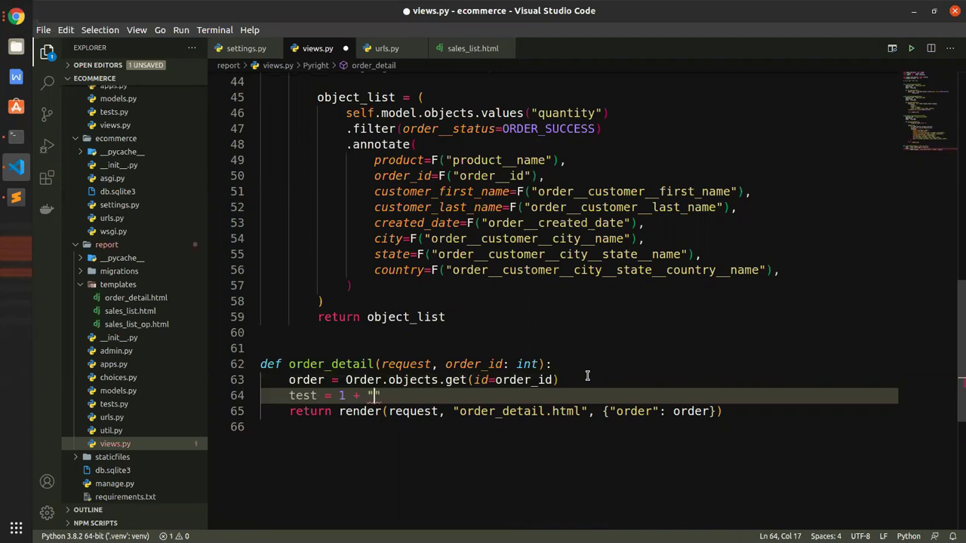
pyautogui.hotkey('ctrl', 's')
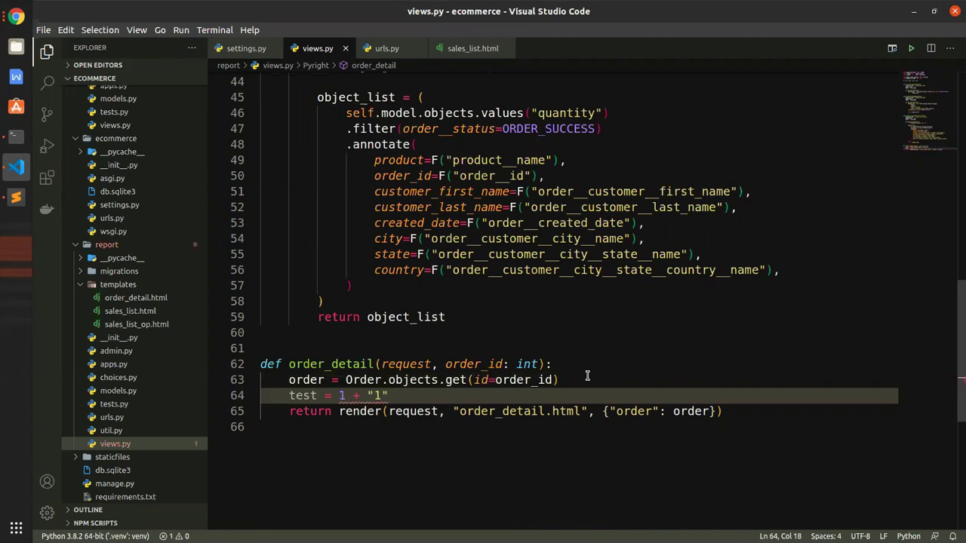
pyautogui.click(587, 375)
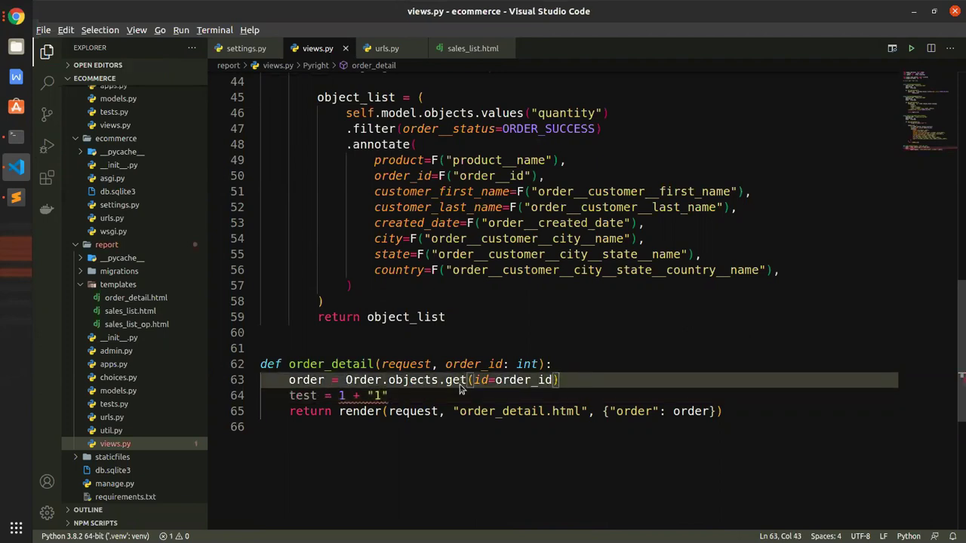
# Switch back to Chrome, return from the DoesNotExist page to the Vendas list, and open order 1128 to trigger the new error.
pyautogui.hotkey('alt', 'Tab')
pyautogui.click(563, 10)
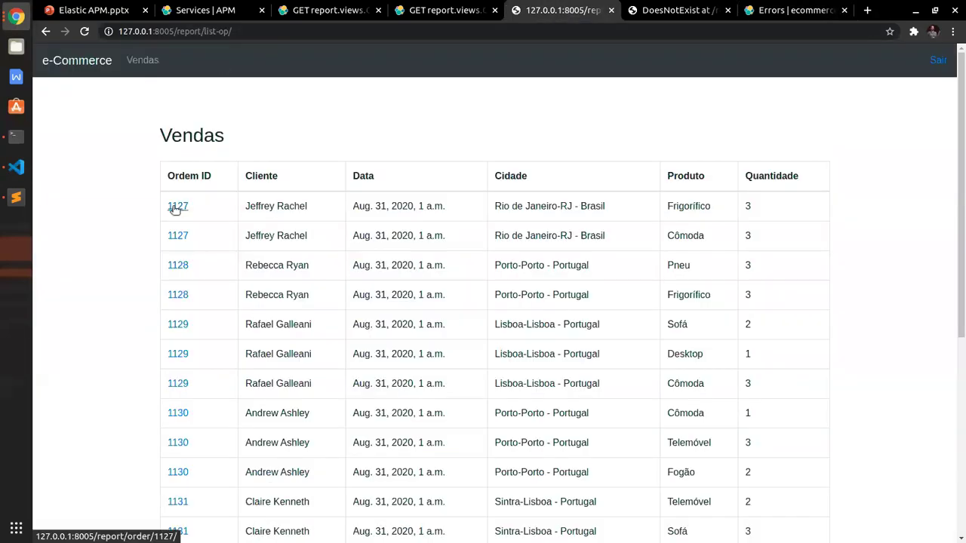
pyautogui.click(657, 10)
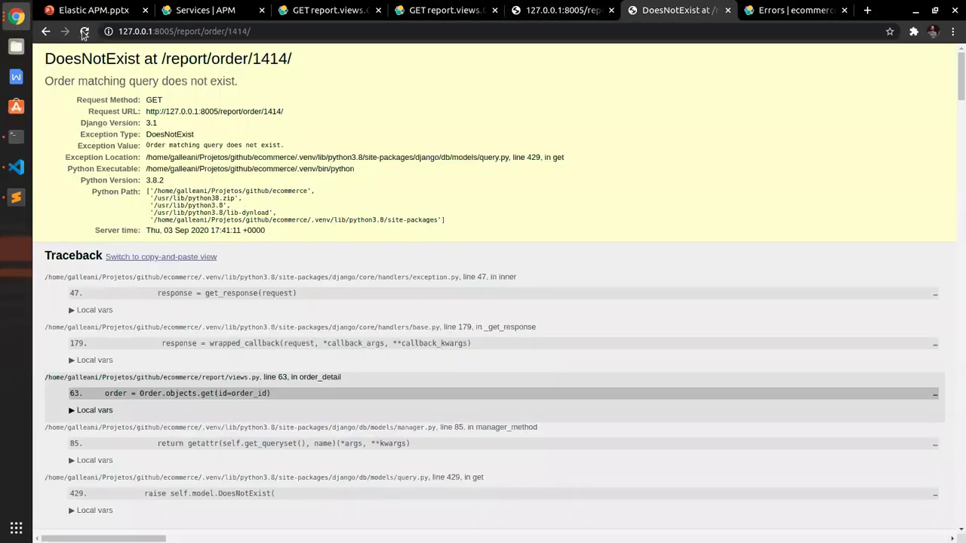
pyautogui.click(46, 32)
pyautogui.click(46, 31)
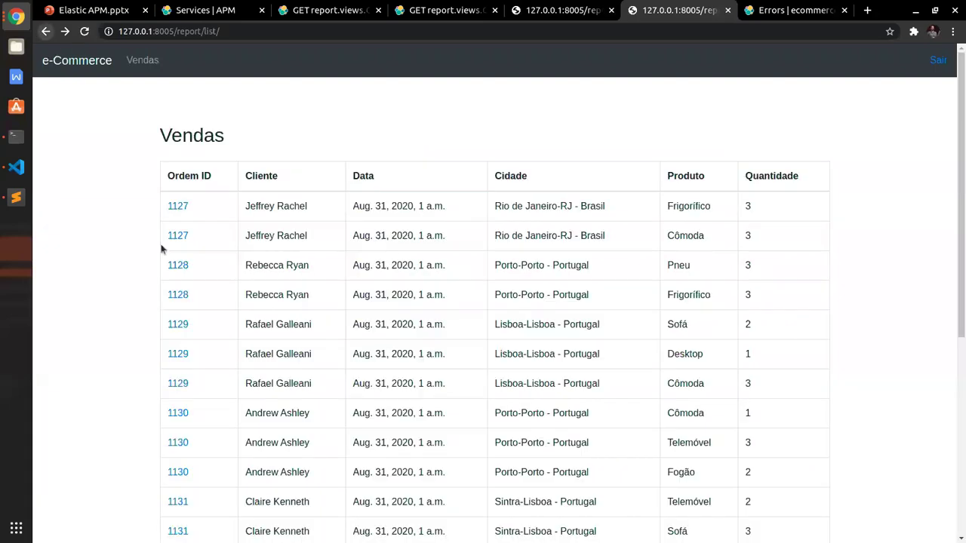
pyautogui.click(179, 267)
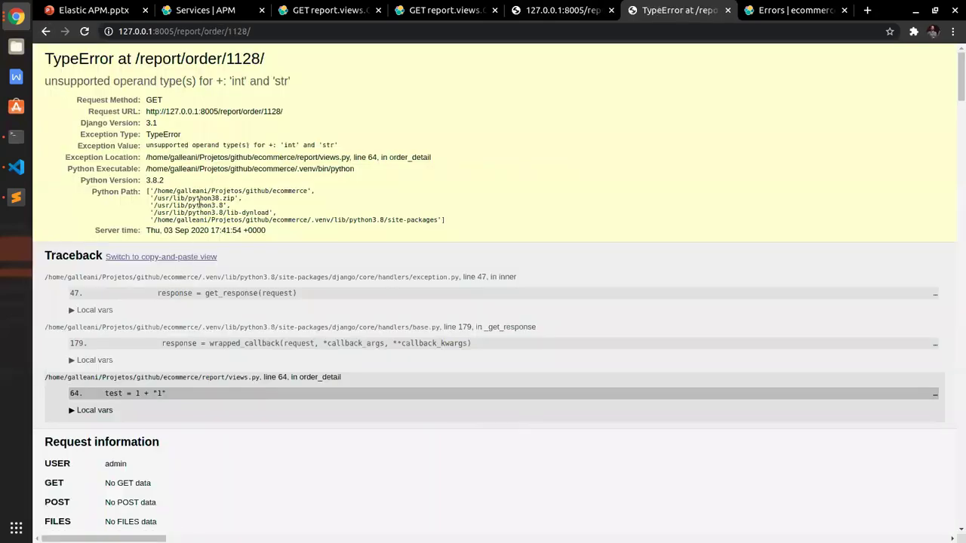
# Set the time range of the ecommerce_report errors to the last 15 minutes and refresh the list.
pyautogui.click(787, 11)
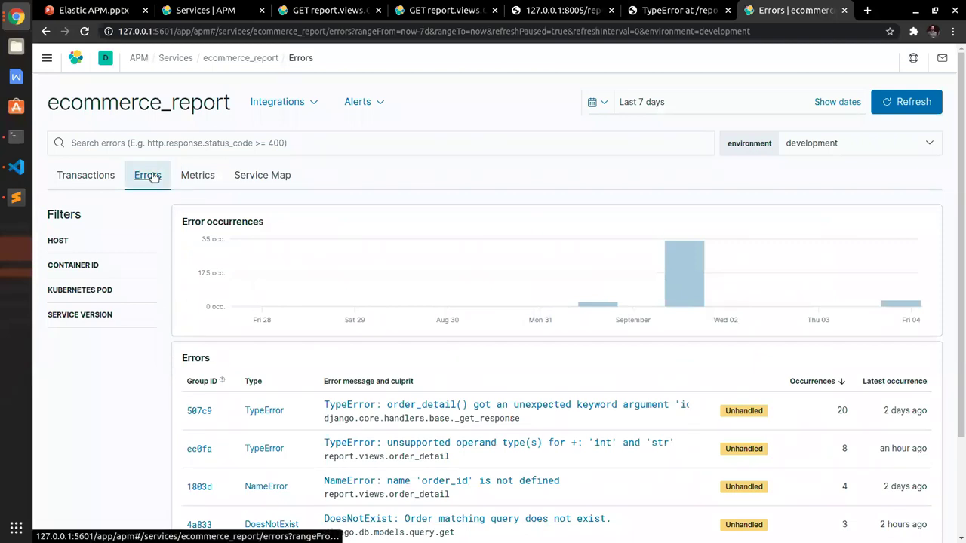
pyautogui.scroll(-3, 295, 287)
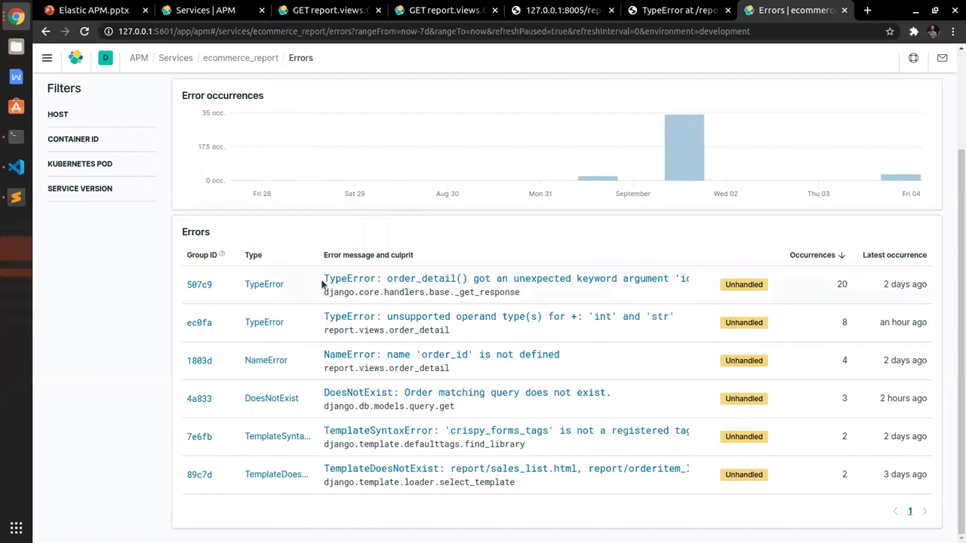
pyautogui.scroll(3, 657, 238)
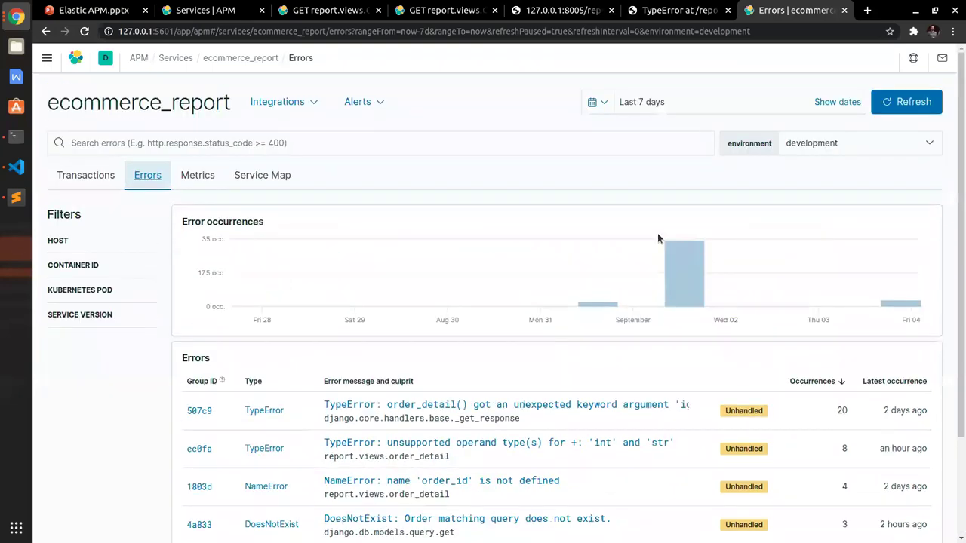
pyautogui.click(596, 101)
pyautogui.write('15')
pyautogui.click(763, 161)
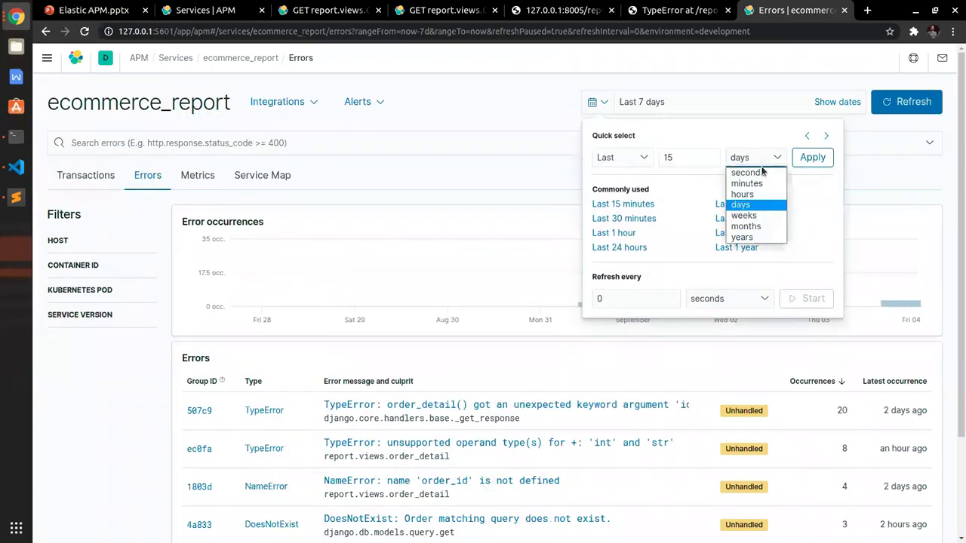
pyautogui.click(758, 183)
pyautogui.click(813, 159)
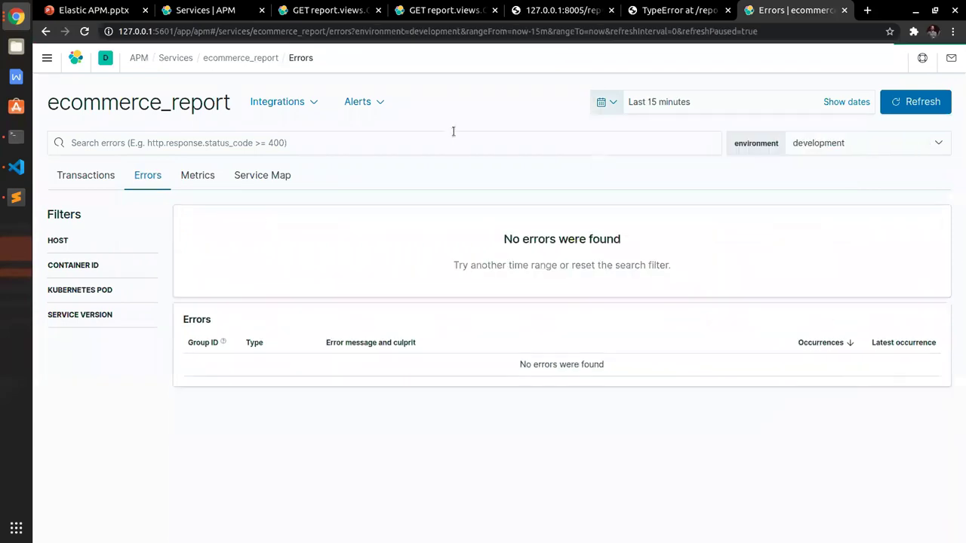
pyautogui.click(922, 101)
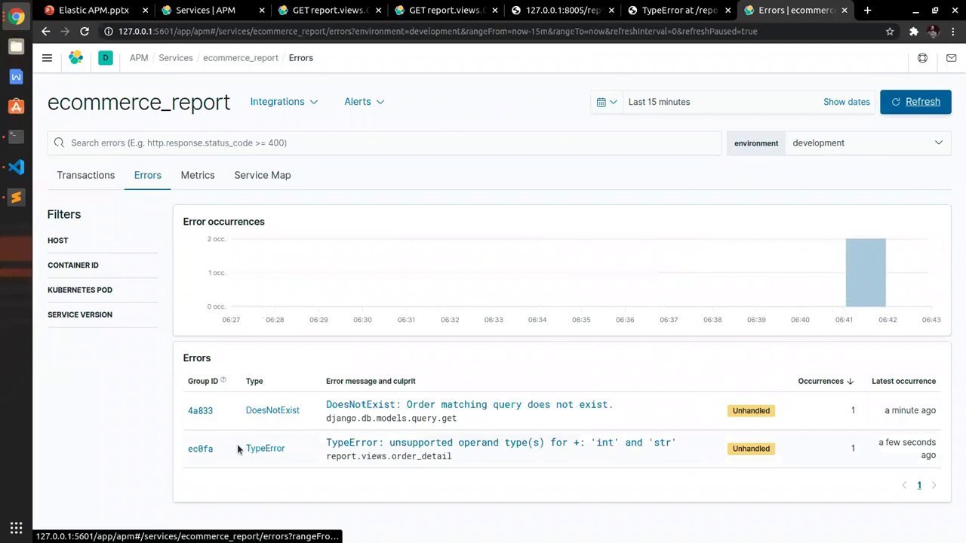
# Open the TypeError group and expand its stack trace to the faulty line in the report/views.py frame.
pyautogui.click(441, 448)
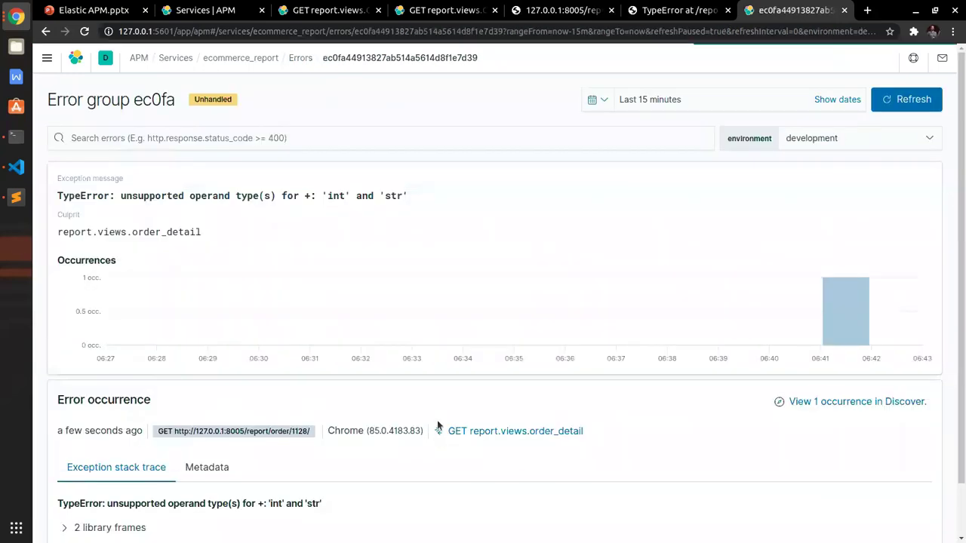
pyautogui.scroll(-2, 433, 414)
pyautogui.click(79, 471)
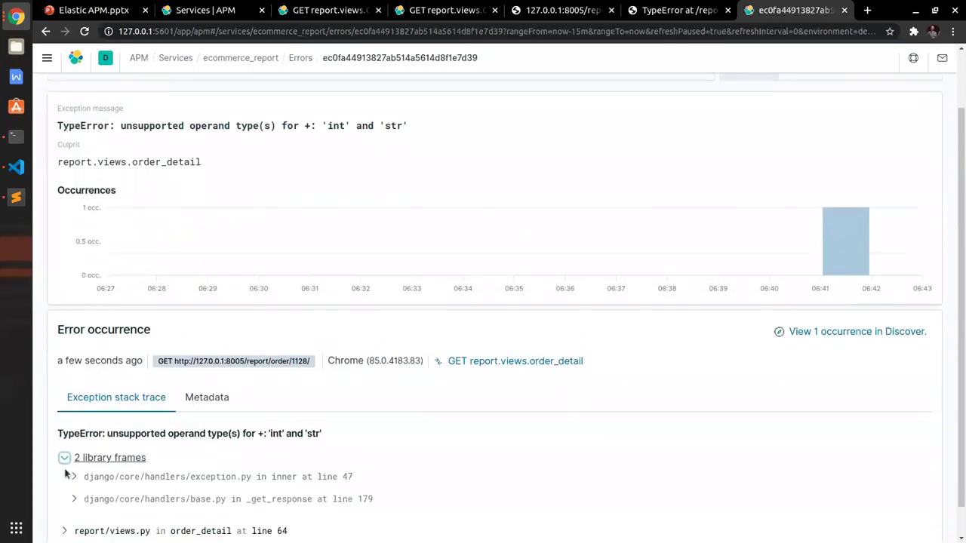
pyautogui.scroll(-1, 68, 483)
pyautogui.click(65, 495)
pyautogui.scroll(-1, 97, 478)
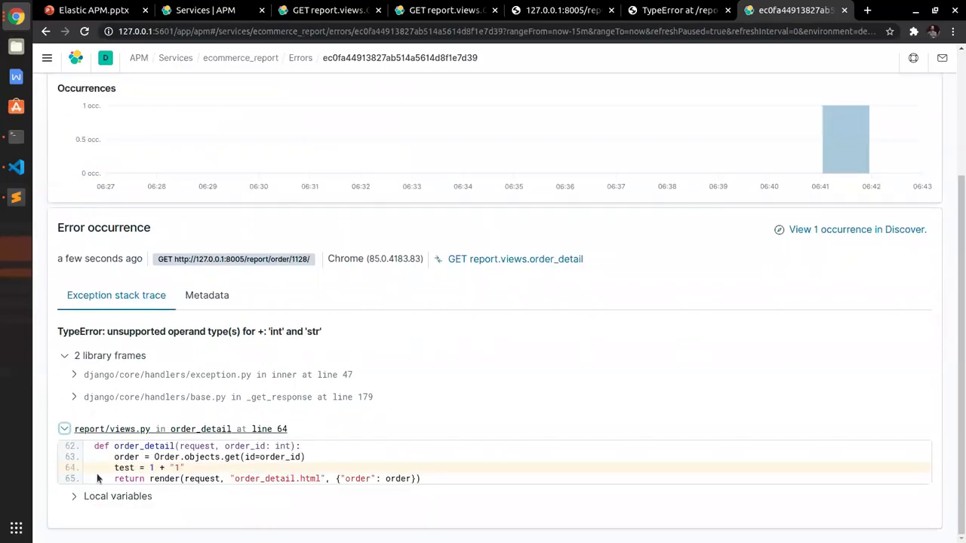
pyautogui.moveTo(116, 469); pyautogui.dragTo(190, 474)
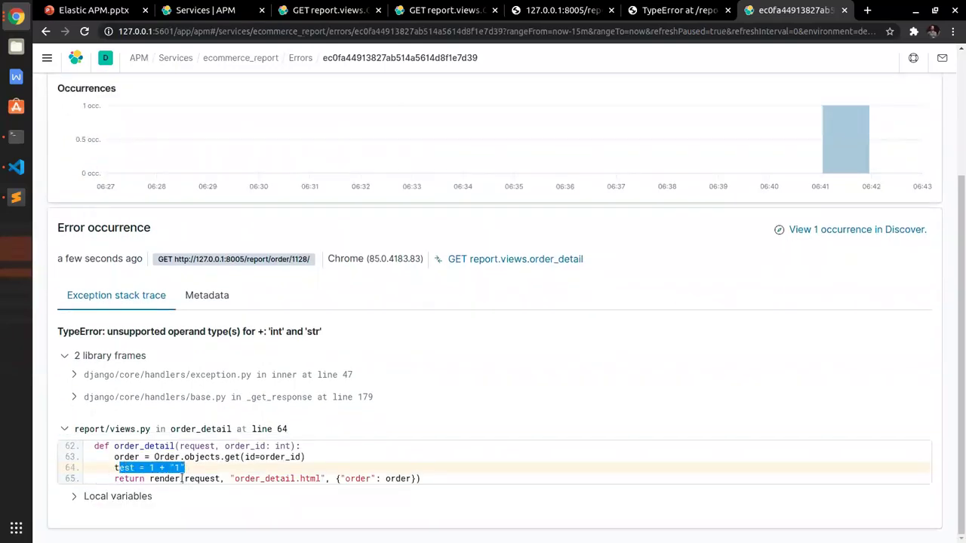
# Expand the frame's local variables and examine order, order_id and request against the order_detail code.
pyautogui.click(74, 497)
pyautogui.scroll(-1, 76, 499)
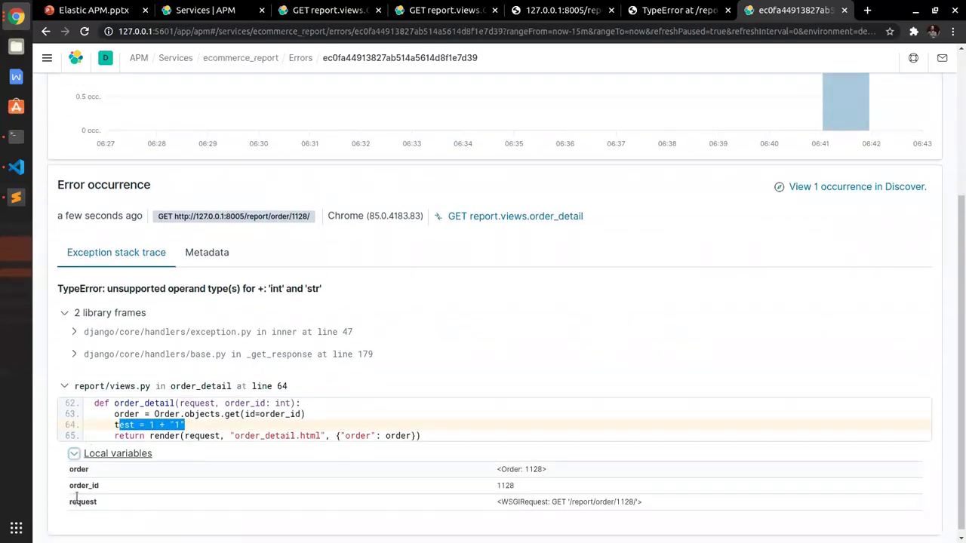
pyautogui.click(117, 409)
pyautogui.doubleClick(234, 404)
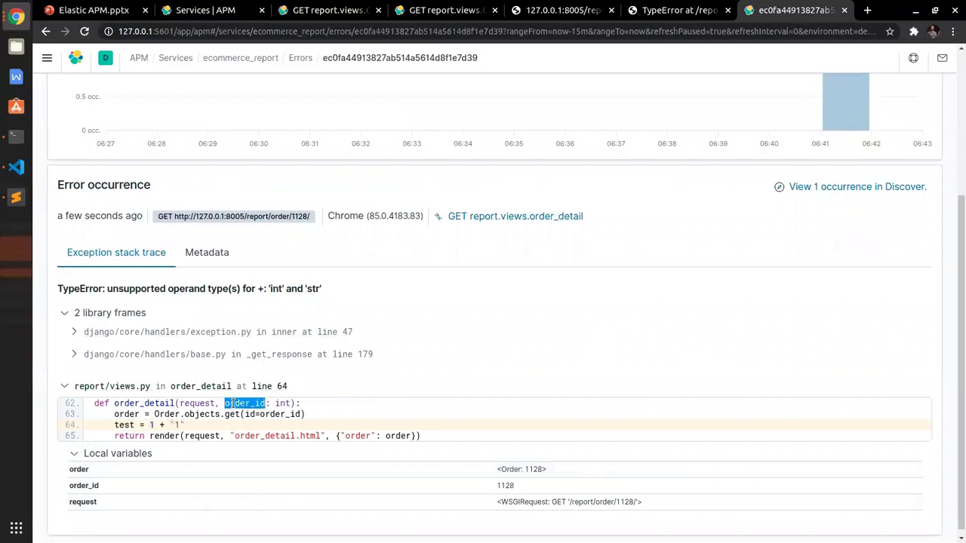
pyautogui.doubleClick(125, 414)
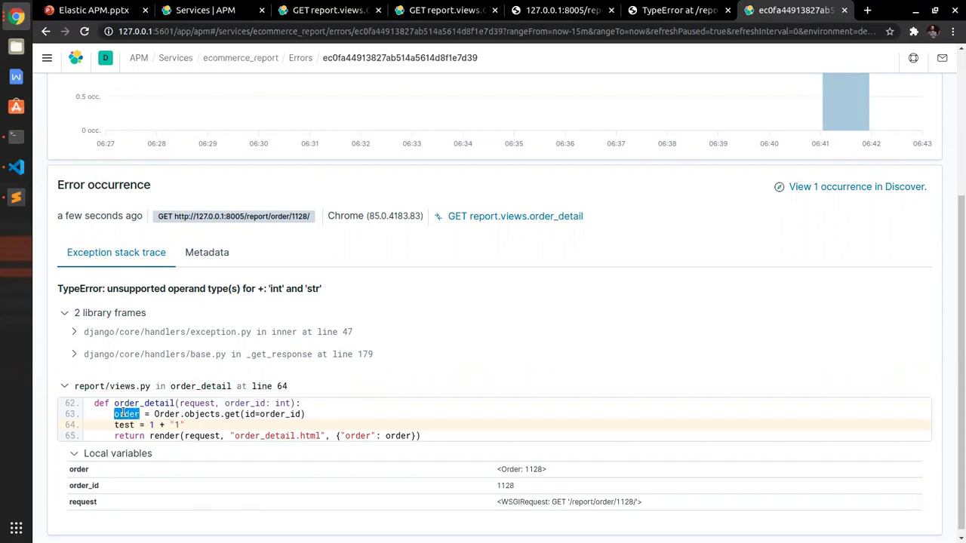
pyautogui.doubleClick(499, 485)
pyautogui.doubleClick(517, 471)
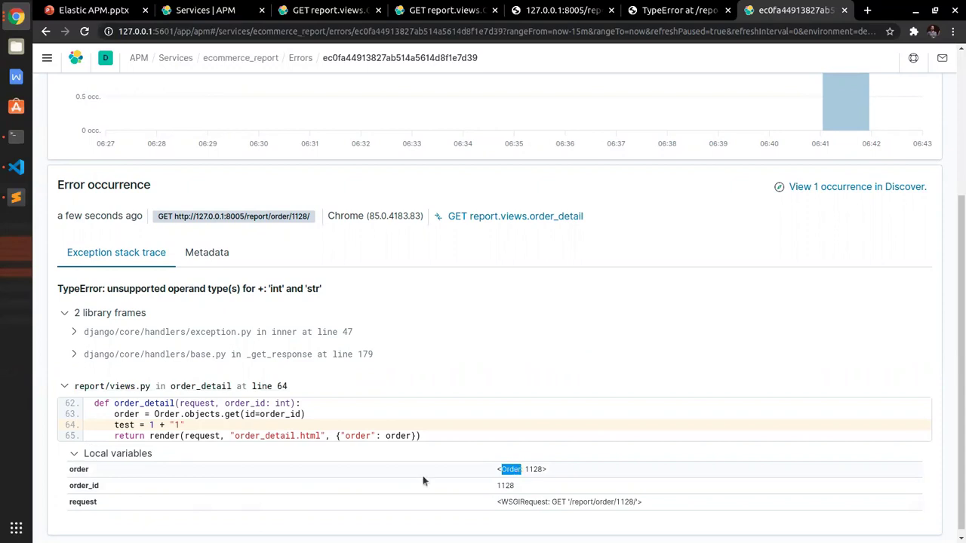
pyautogui.moveTo(496, 486); pyautogui.dragTo(582, 514)
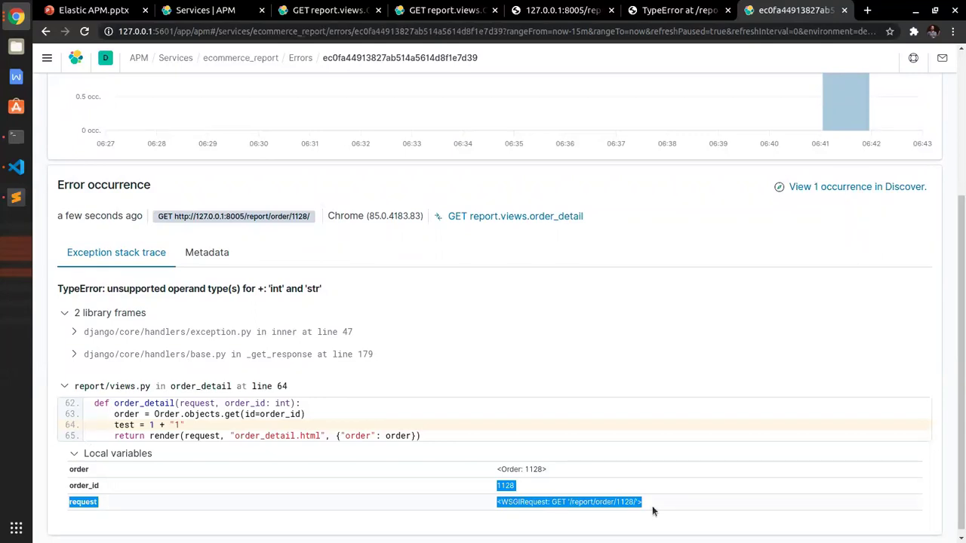
# Review the TypeError occurrence's metadata through the Host, Service, Process, Agent, URL and User sections.
pyautogui.click(207, 253)
pyautogui.scroll(-5, 198, 314)
pyautogui.scroll(-10, 749, 329)
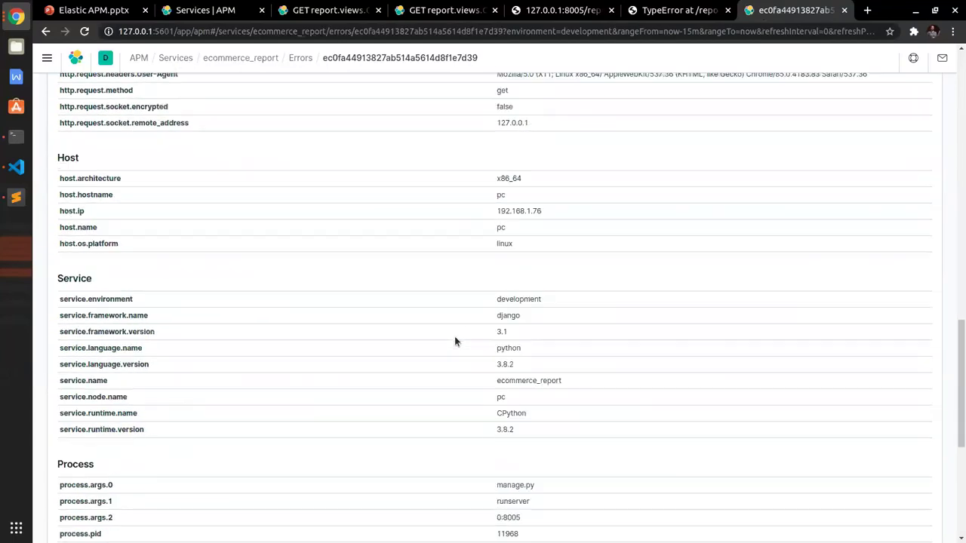
pyautogui.scroll(-5, 454, 336)
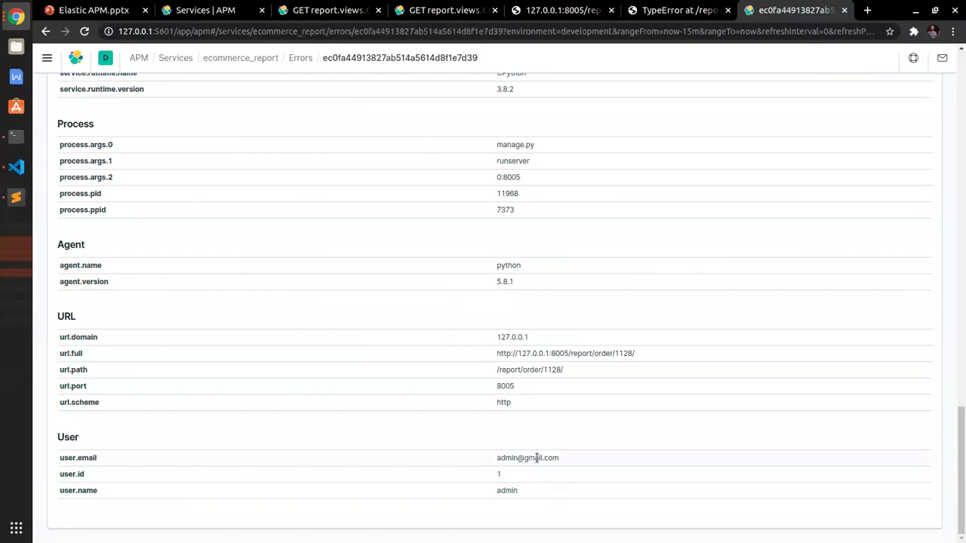
pyautogui.tripleClick(537, 458)
pyautogui.doubleClick(534, 493)
pyautogui.scroll(1, 547, 453)
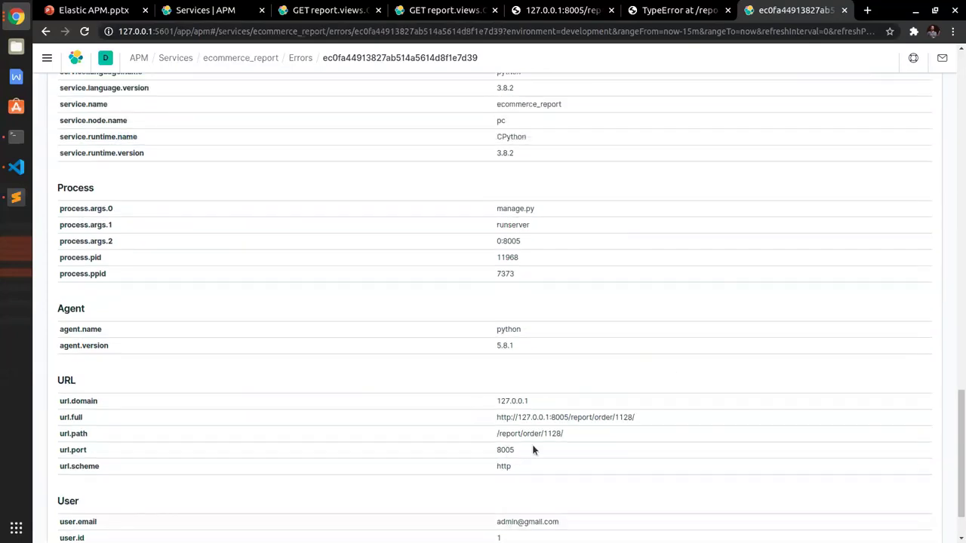
pyautogui.scroll(9, 511, 447)
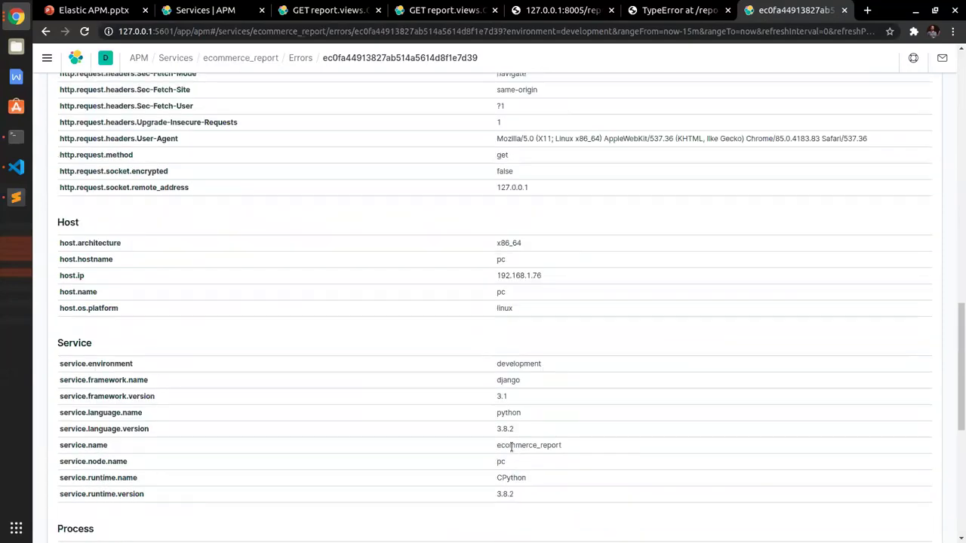
pyautogui.scroll(9, 511, 448)
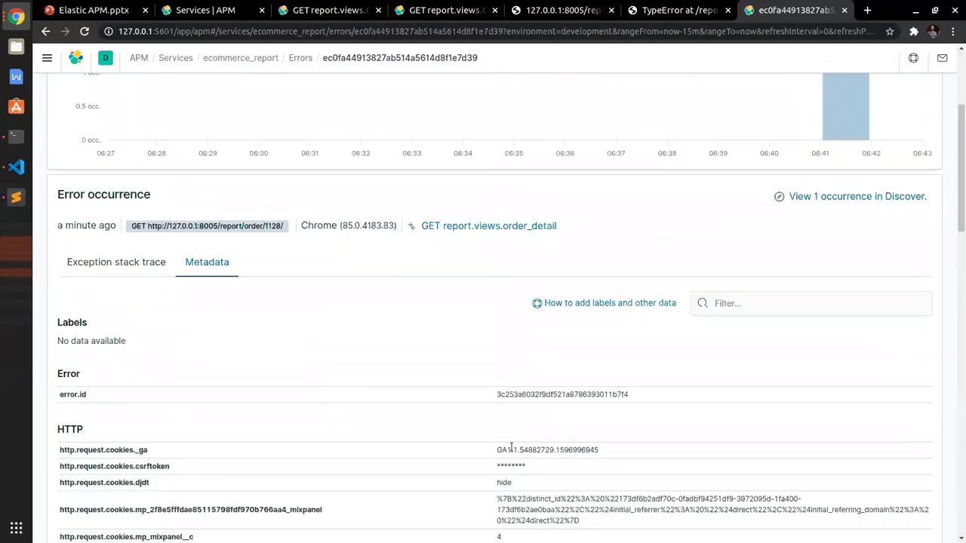
# Return to the exception stack trace and expand the report/views.py frame with its local variables.
pyautogui.click(125, 263)
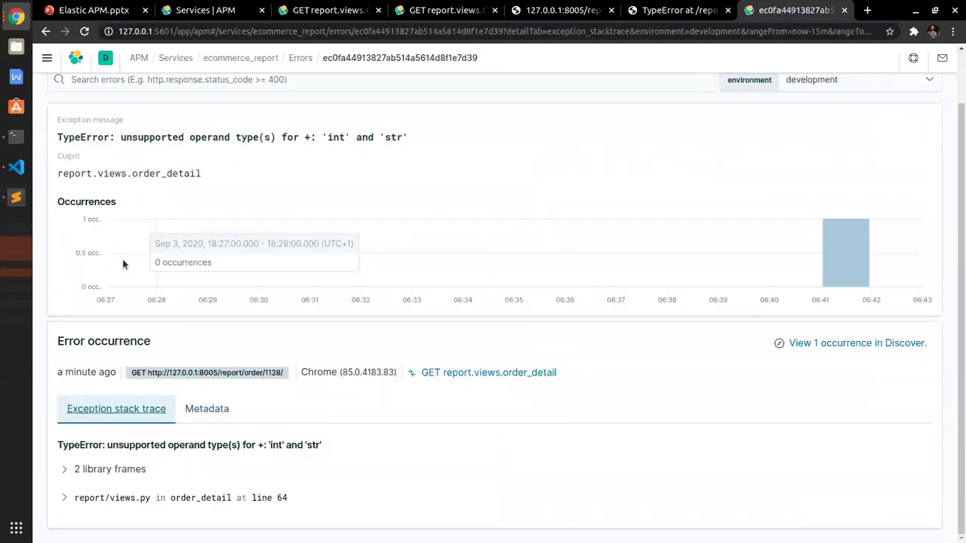
pyautogui.click(66, 500)
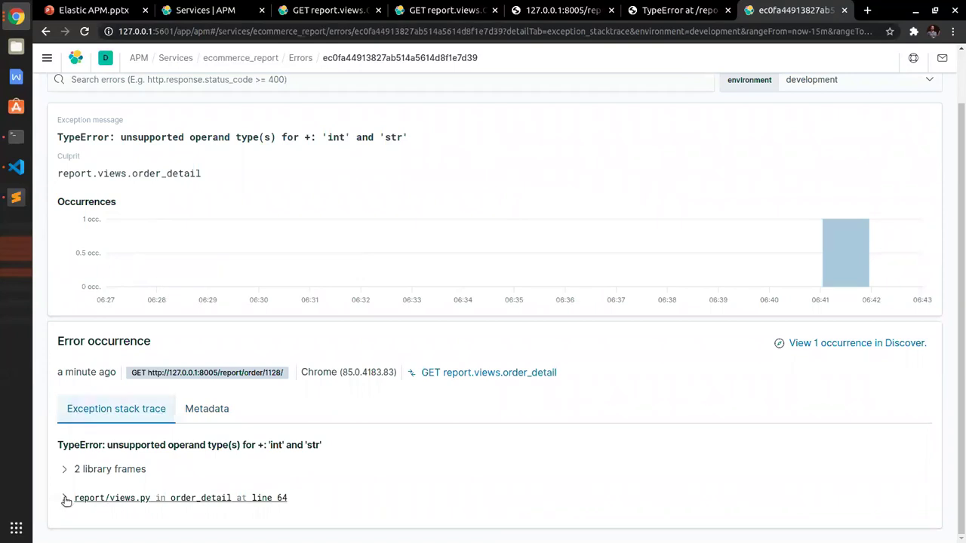
pyautogui.scroll(-1, 287, 448)
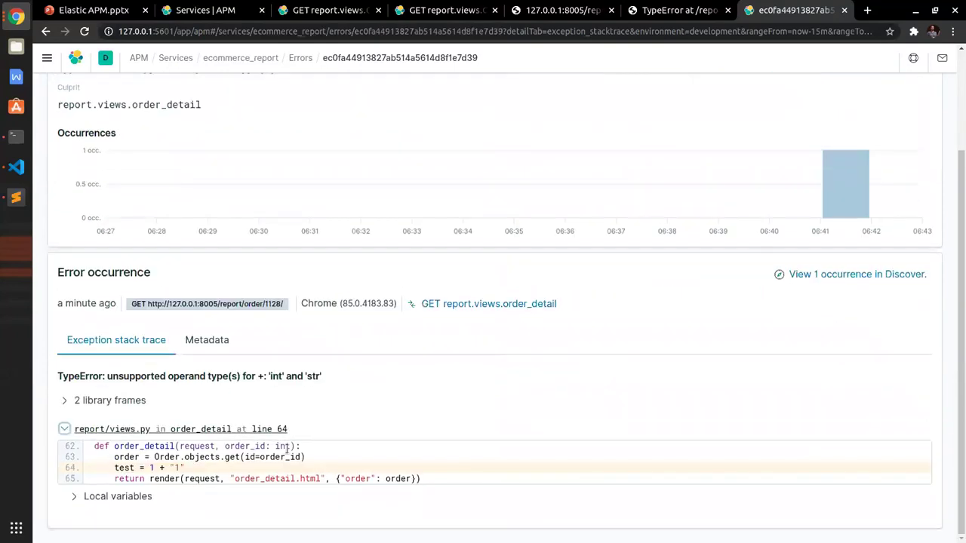
pyautogui.click(73, 499)
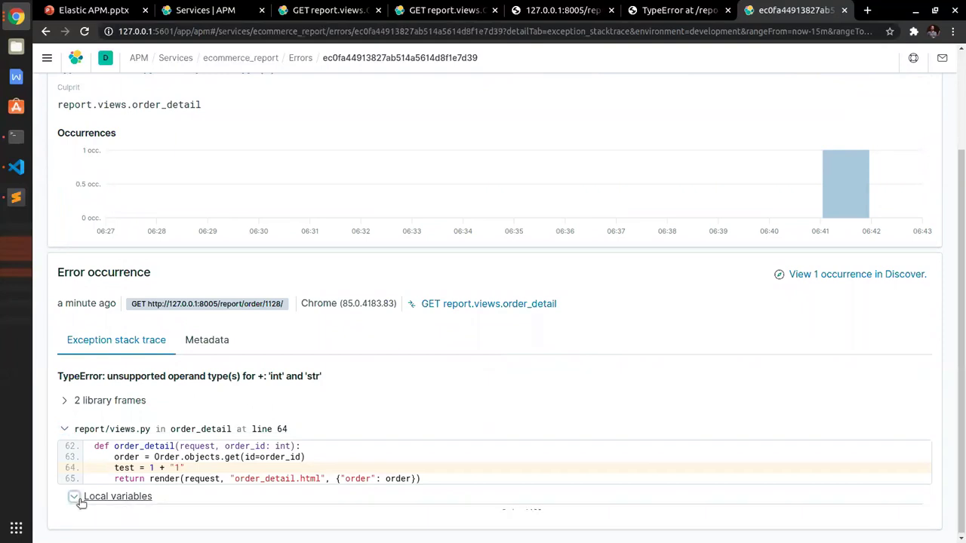
pyautogui.scroll(-1, 81, 504)
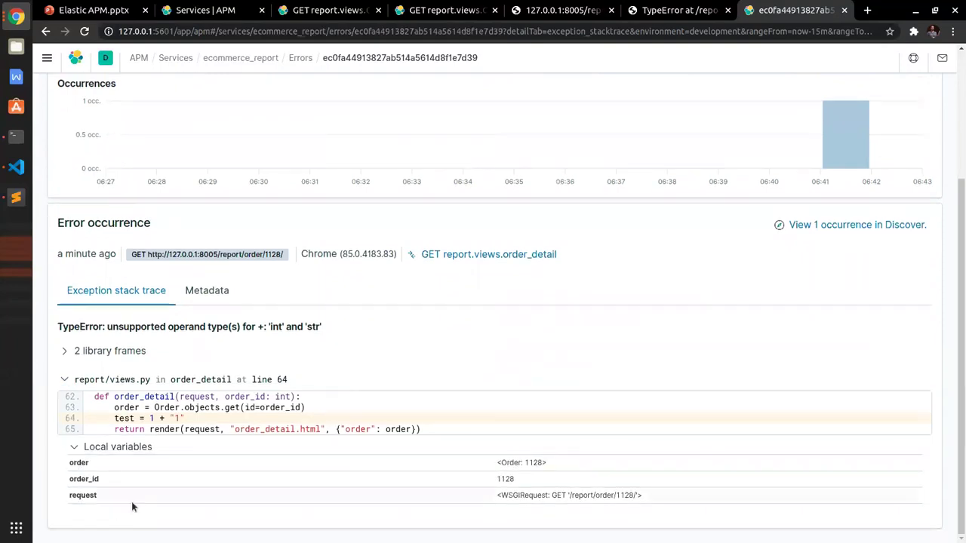
pyautogui.scroll(3, 132, 506)
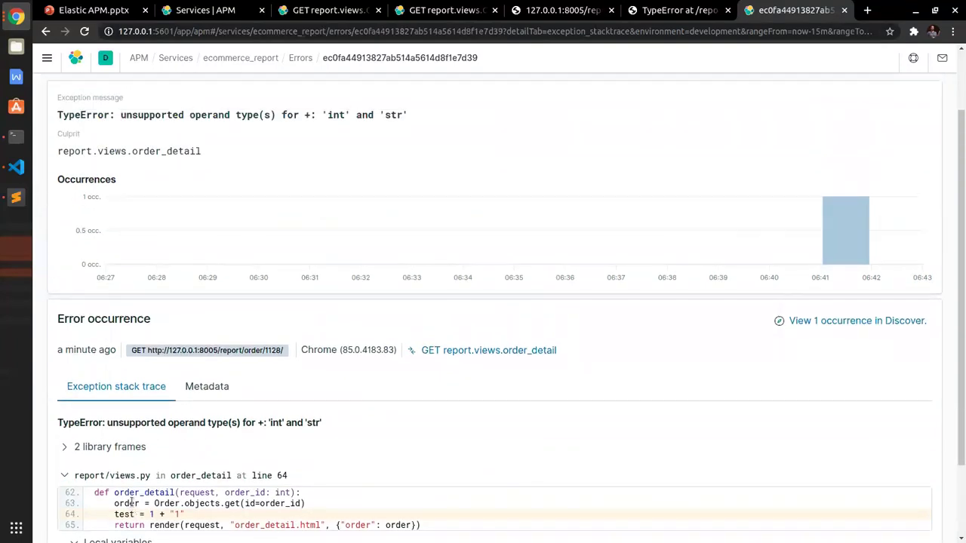
# Go back to the ecommerce_report errors list and switch to the service's transactions.
pyautogui.click(299, 59)
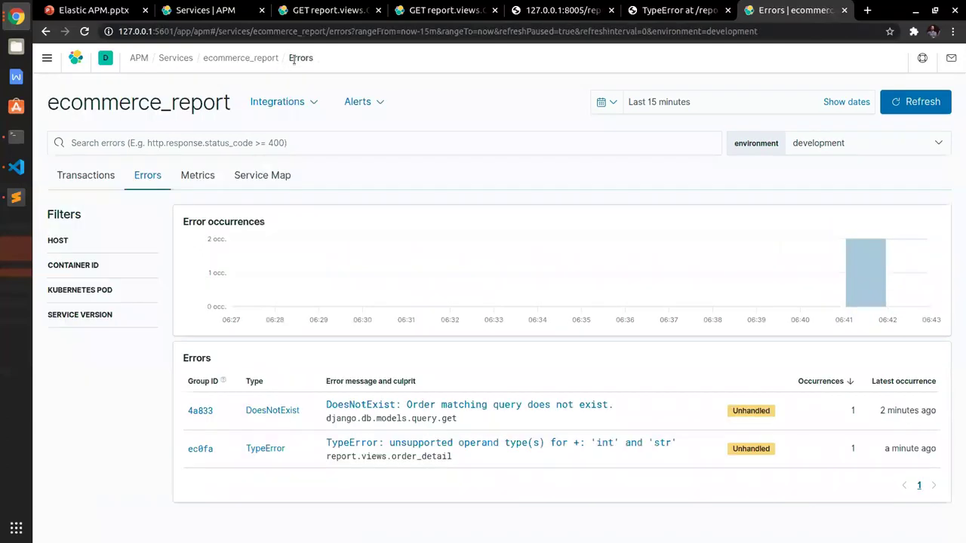
pyautogui.click(79, 184)
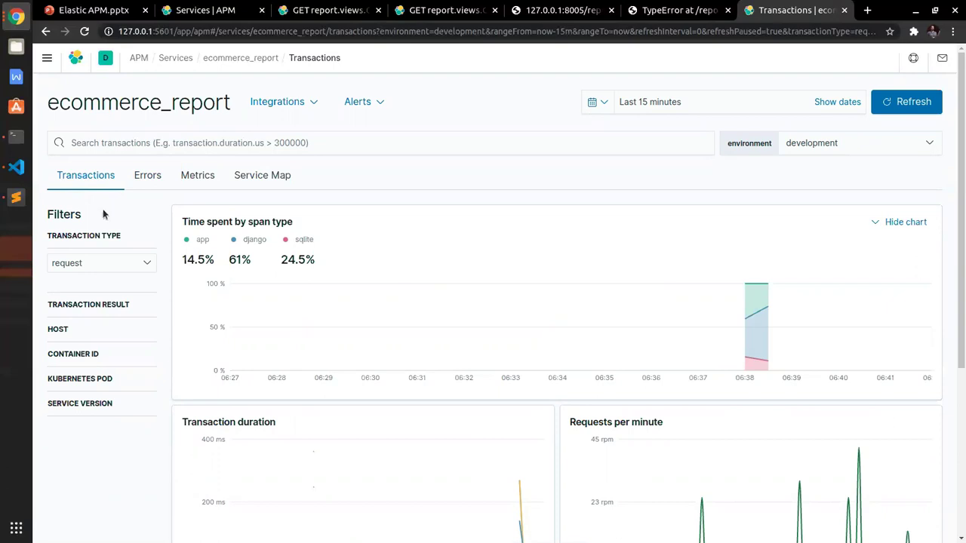
# Open Discover in Kibana and change the index pattern to apm-*.
pyautogui.click(47, 58)
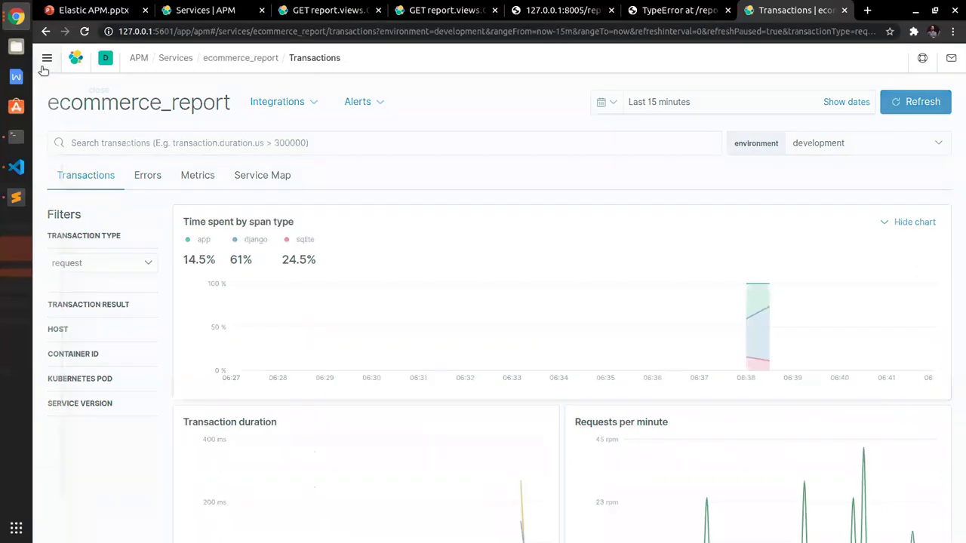
pyautogui.click(60, 182)
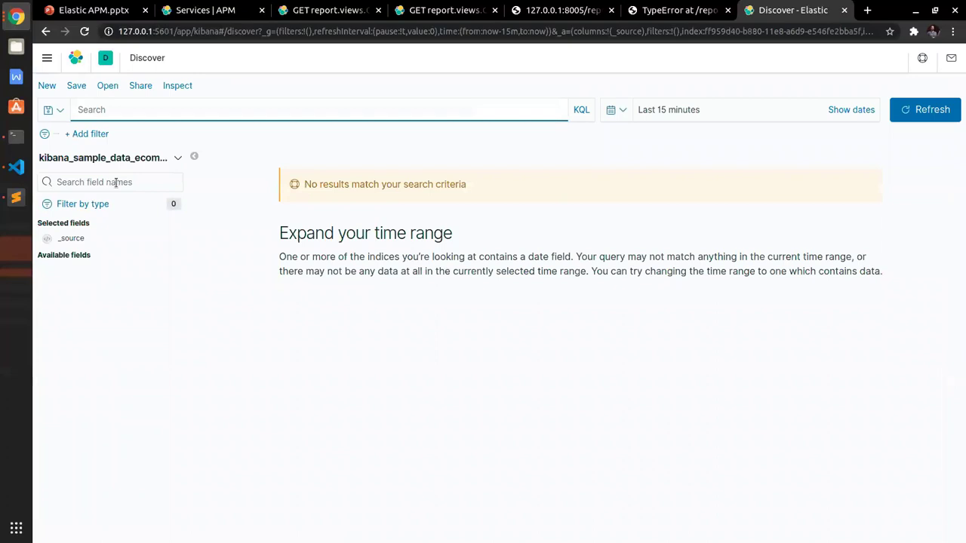
pyautogui.click(176, 161)
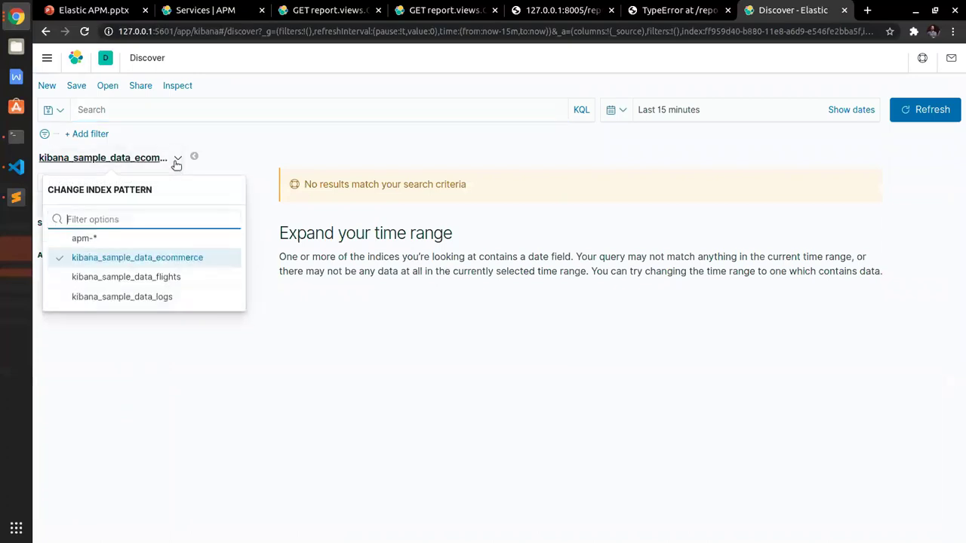
pyautogui.click(85, 240)
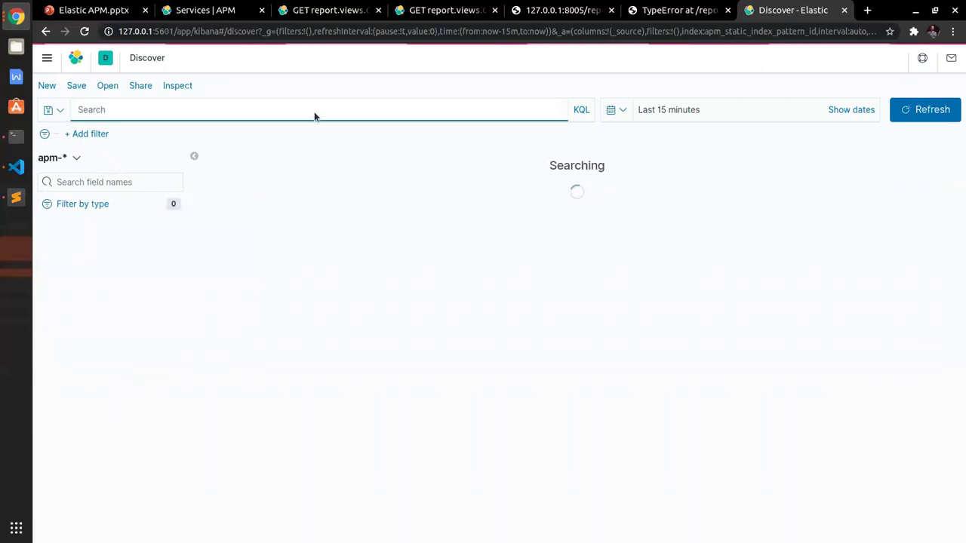
# Expand the newest apm-* document and examine its host, observer, process and service fields.
pyautogui.click(208, 340)
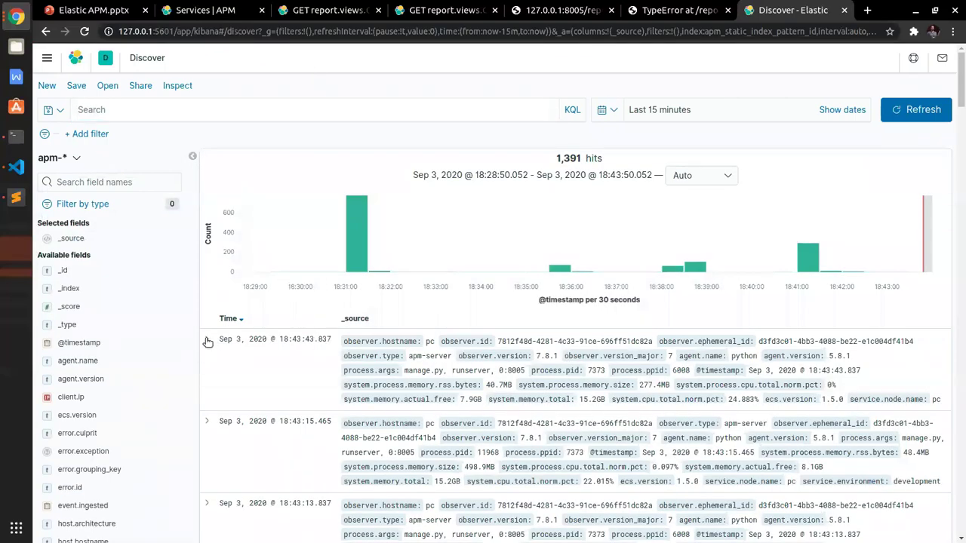
pyautogui.scroll(-5, 406, 341)
pyautogui.scroll(-4, 483, 219)
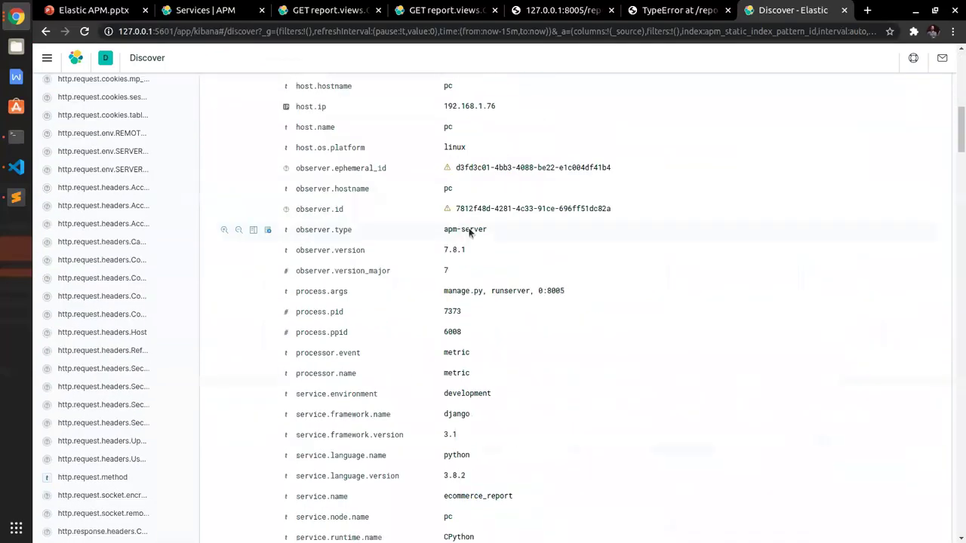
pyautogui.scroll(7, 618, 257)
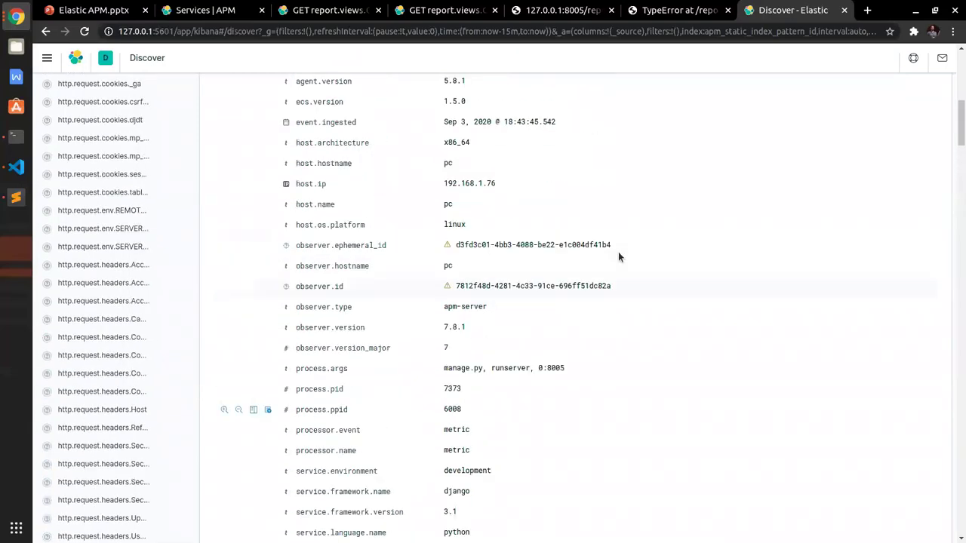
pyautogui.scroll(2, 618, 257)
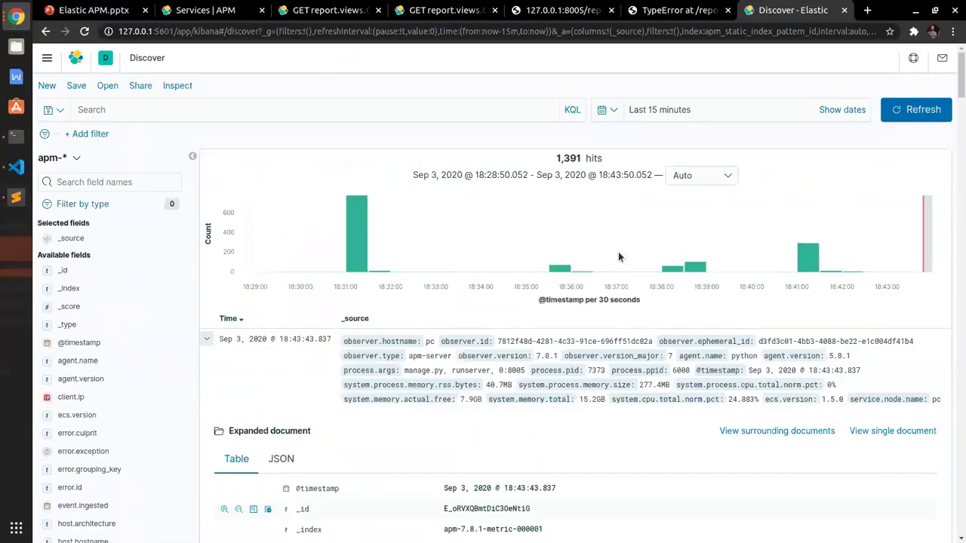
# Open the APM eCommerce dashboard and examine its Top count queries and Top URL Path tables.
pyautogui.click(48, 59)
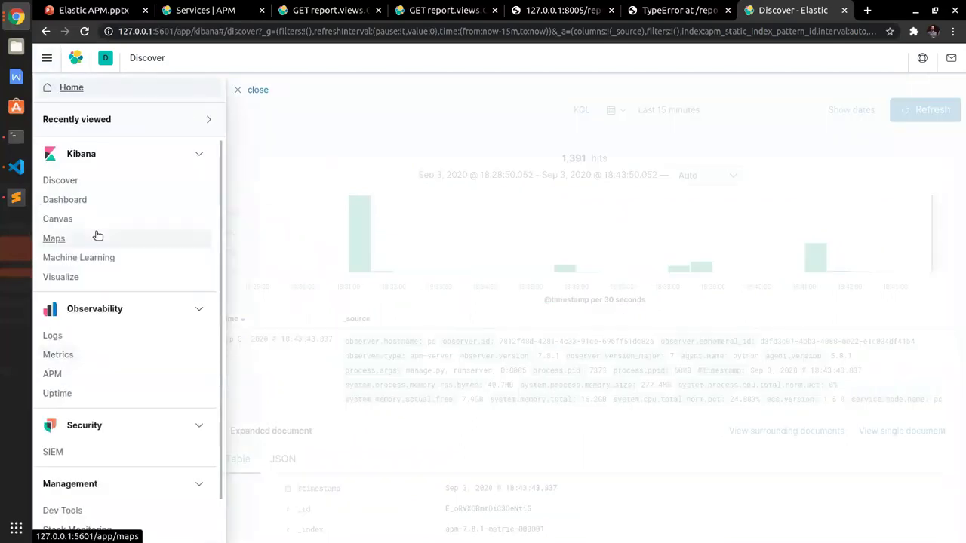
pyautogui.scroll(-1, 68, 213)
pyautogui.scroll(1, 67, 214)
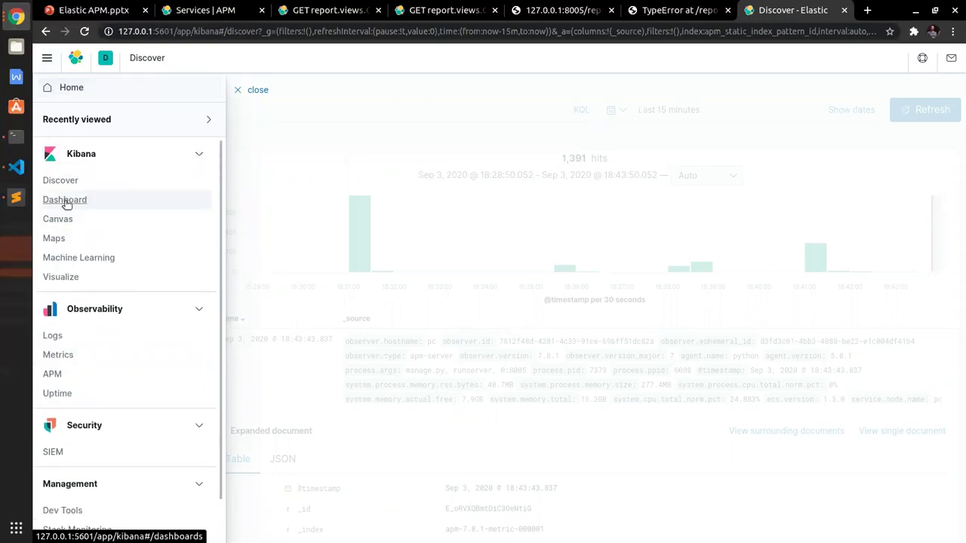
pyautogui.click(66, 202)
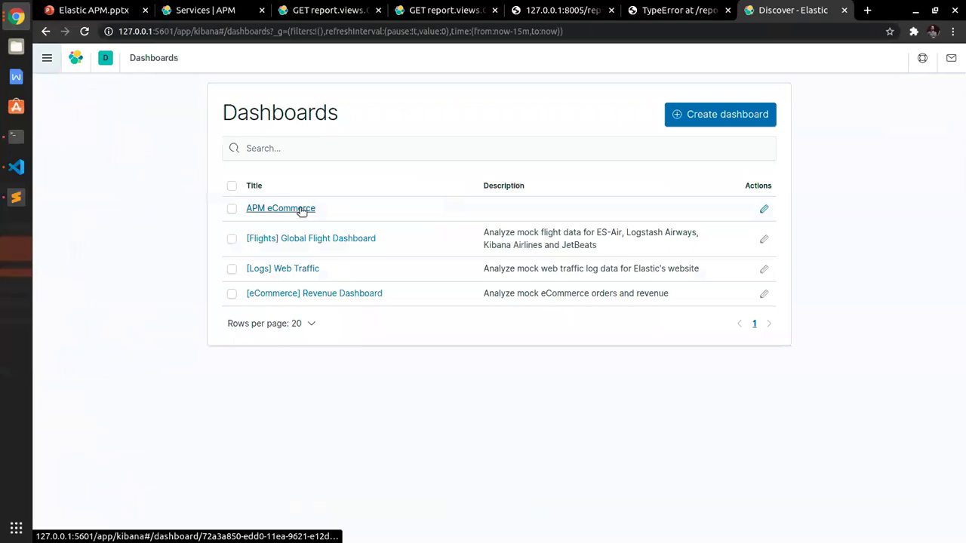
pyautogui.click(280, 210)
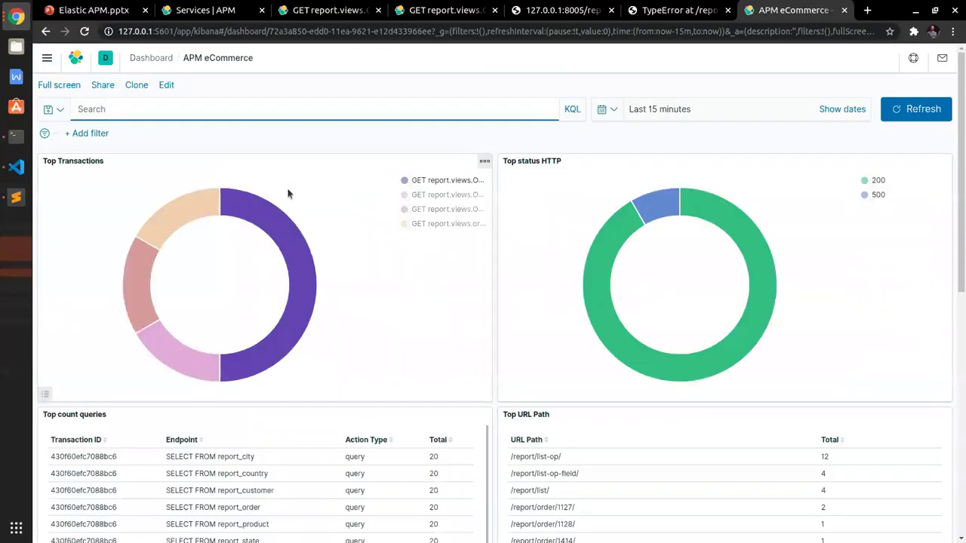
pyautogui.scroll(-4, 443, 335)
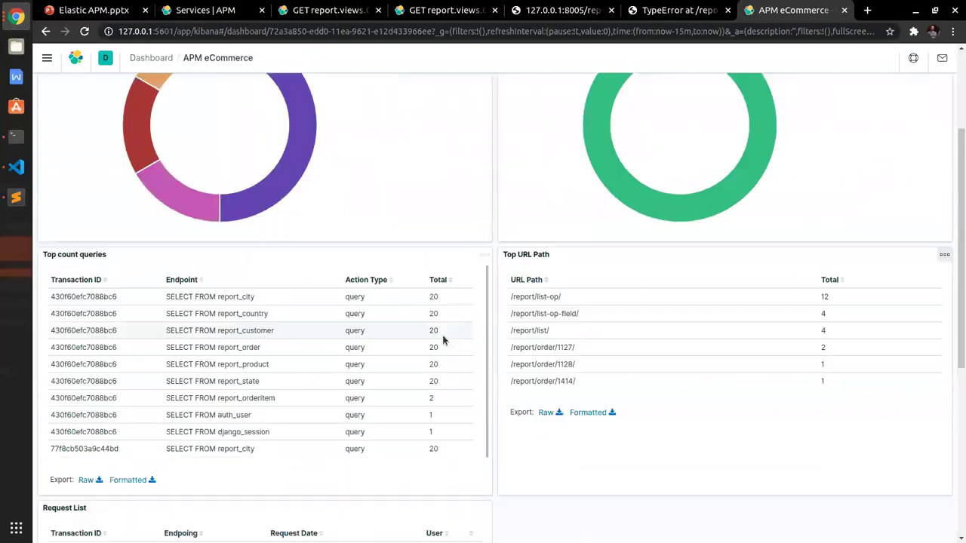
# Start editing the APM eCommerce dashboard and open the Top Transactions visualization's editor in a separate browser tab.
pyautogui.scroll(5, 414, 452)
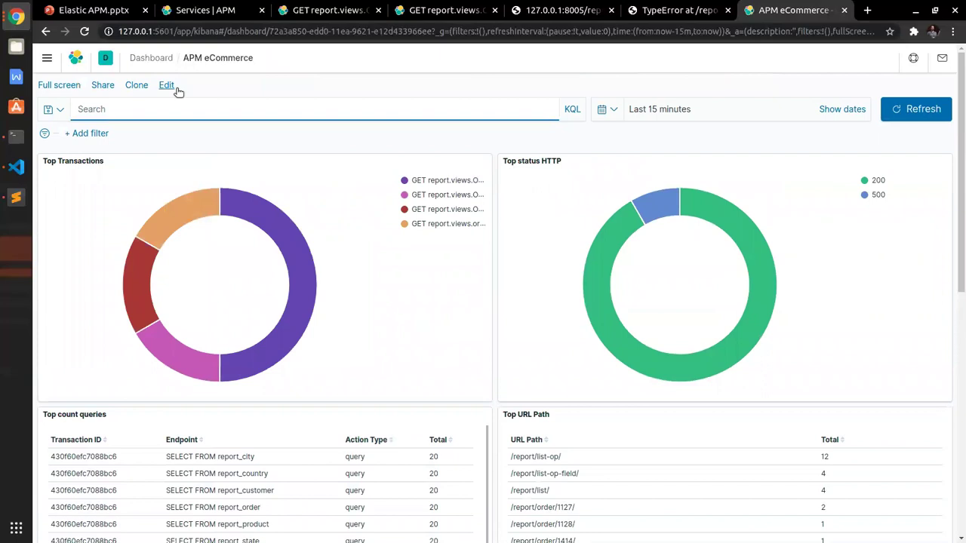
pyautogui.click(168, 85)
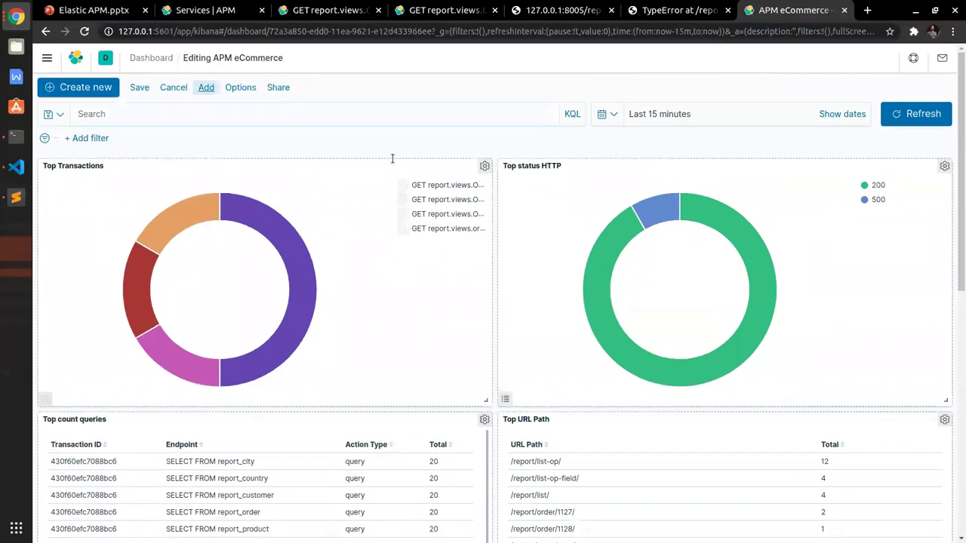
pyautogui.click(485, 166)
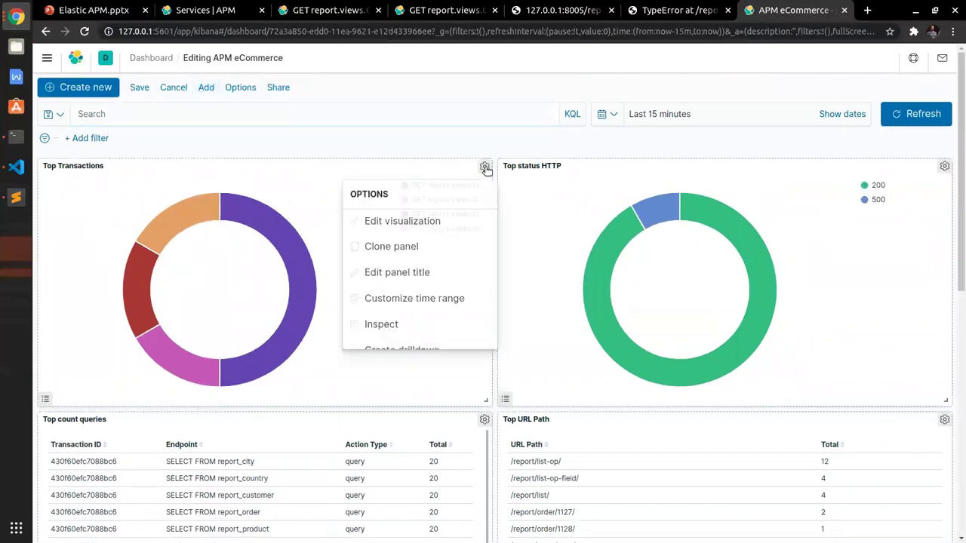
pyautogui.middleClick(424, 219)
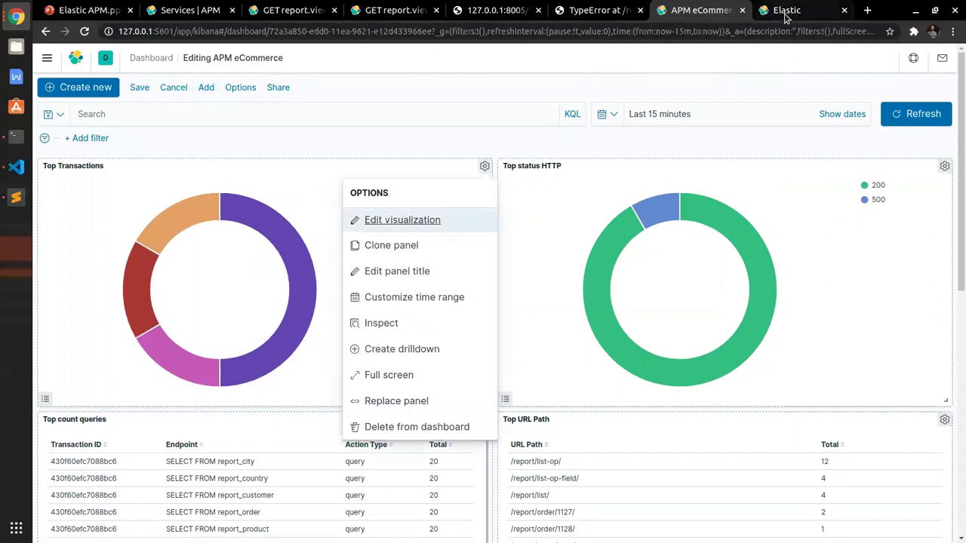
pyautogui.click(789, 12)
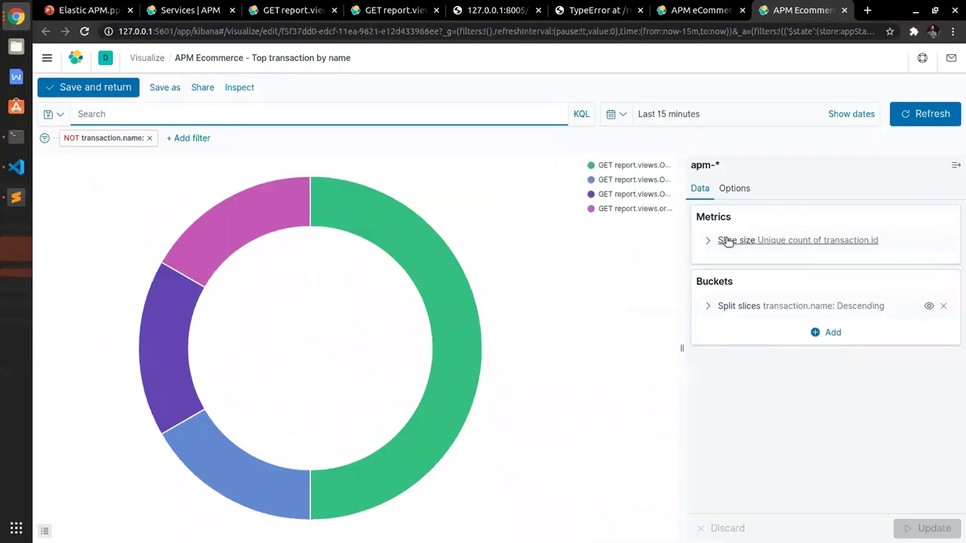
# Expand the Slice size metric and Split slices bucket settings, and examine each transaction slice in the donut chart.
pyautogui.click(709, 242)
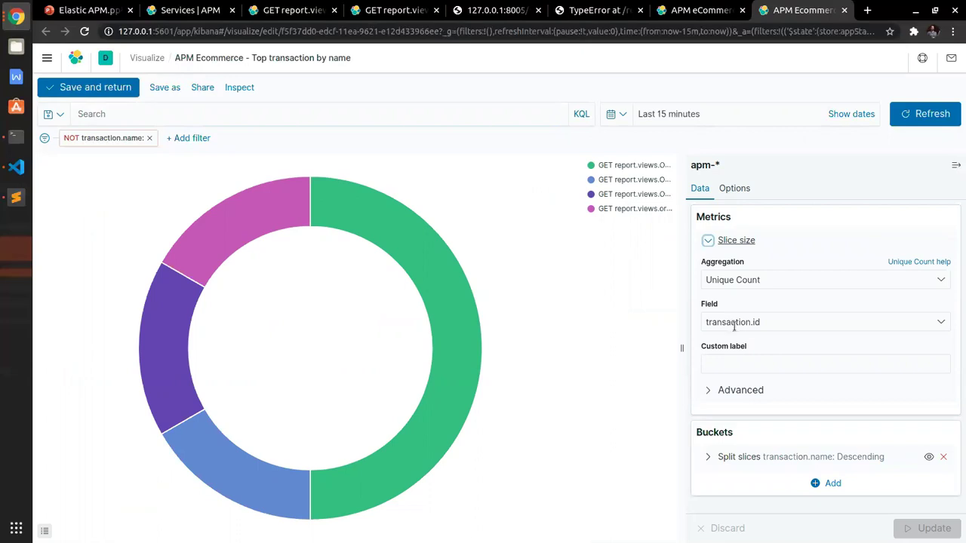
pyautogui.click(709, 457)
pyautogui.scroll(-2, 712, 459)
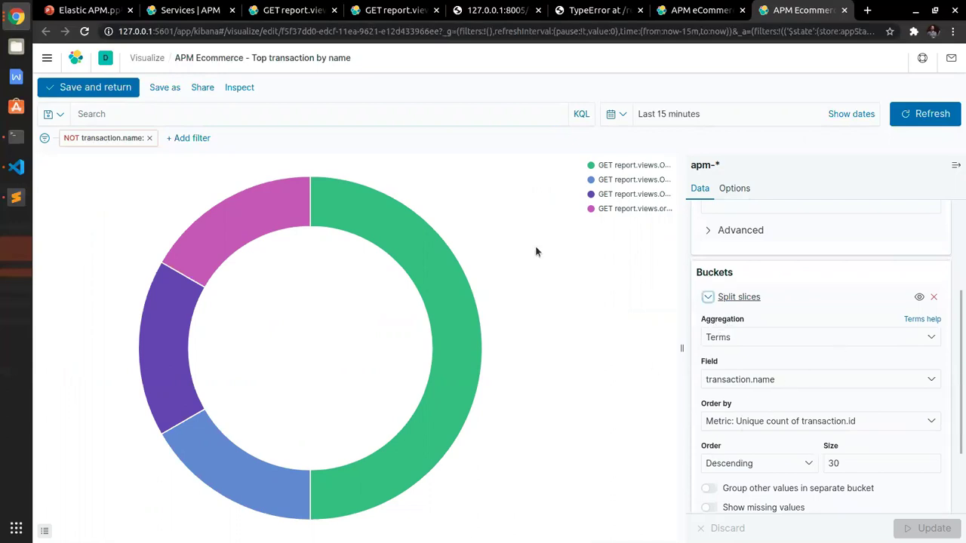
pyautogui.moveTo(402, 227)
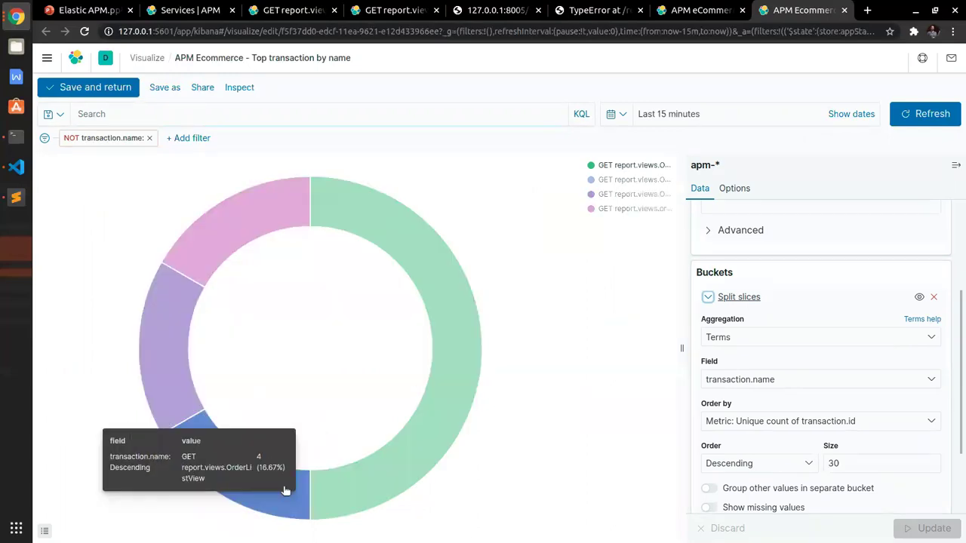
pyautogui.moveTo(272, 232)
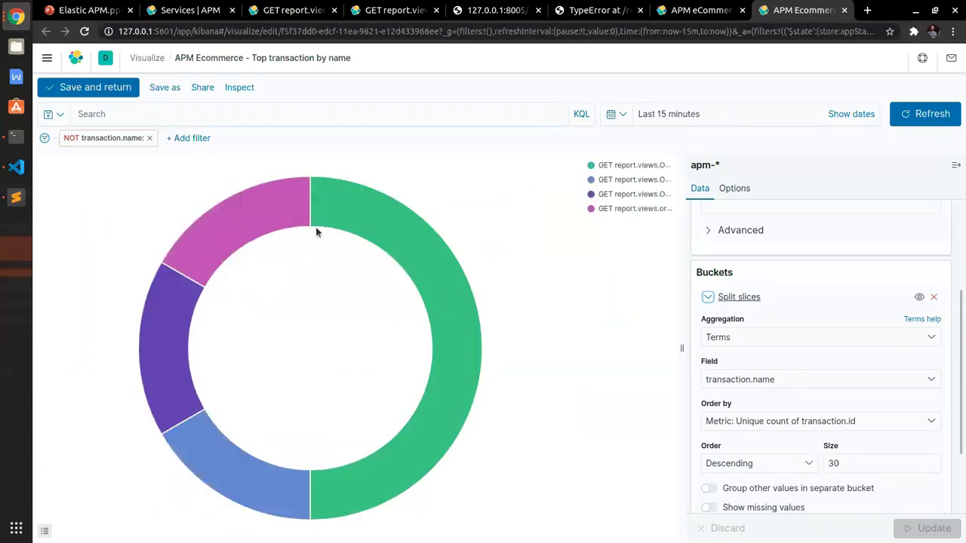
pyautogui.moveTo(329, 219)
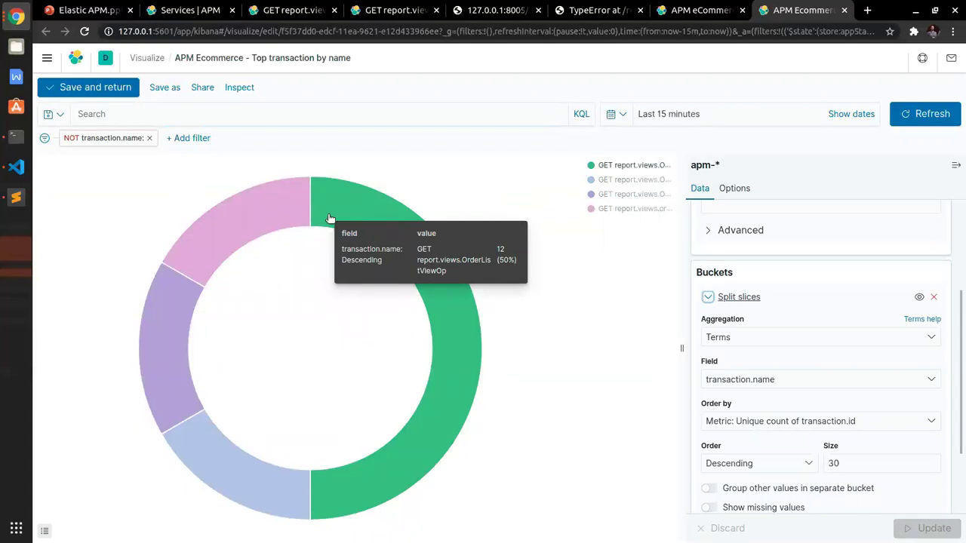
pyautogui.moveTo(205, 449)
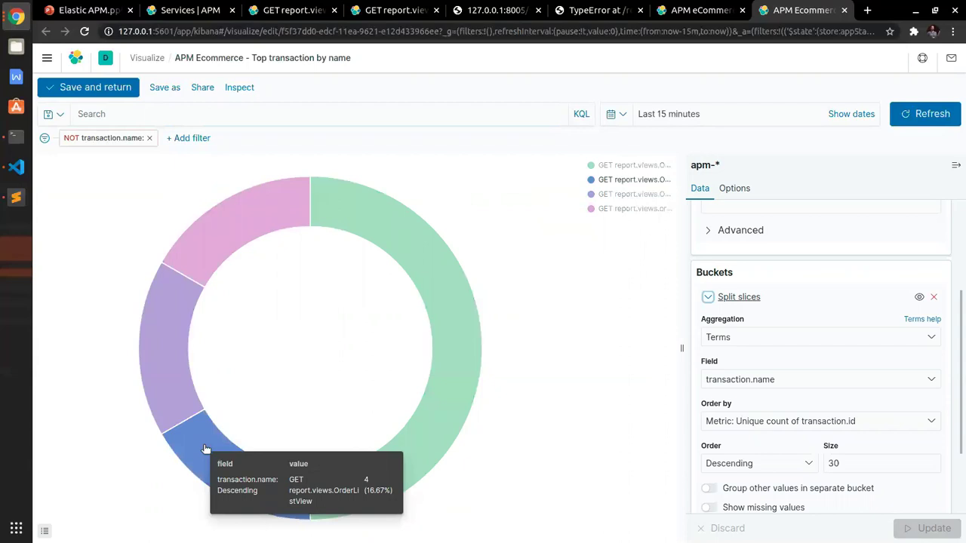
pyautogui.moveTo(225, 229)
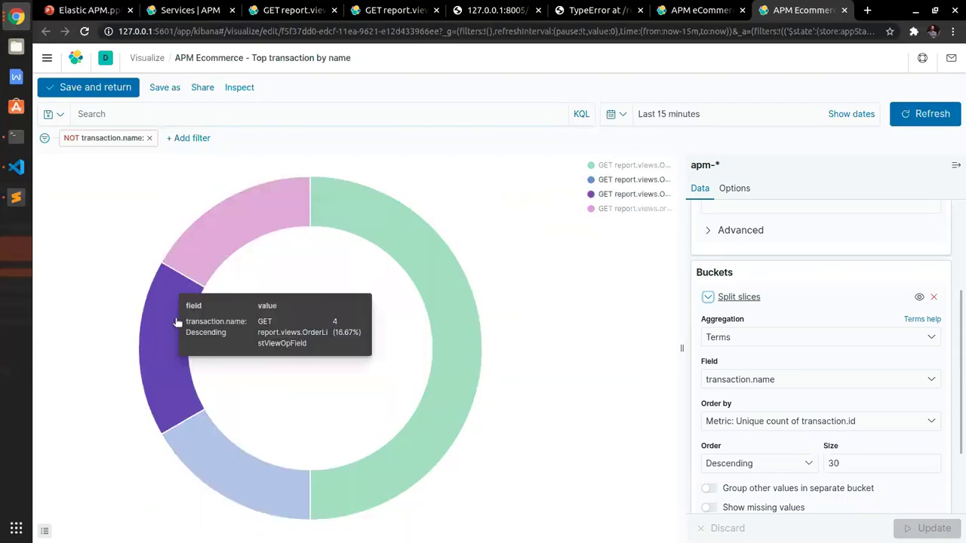
# Close the visualization editor tab and examine the 200 and 500 slices of the Top status HTTP chart.
pyautogui.click(845, 9)
pyautogui.click(548, 151)
pyautogui.moveTo(640, 203)
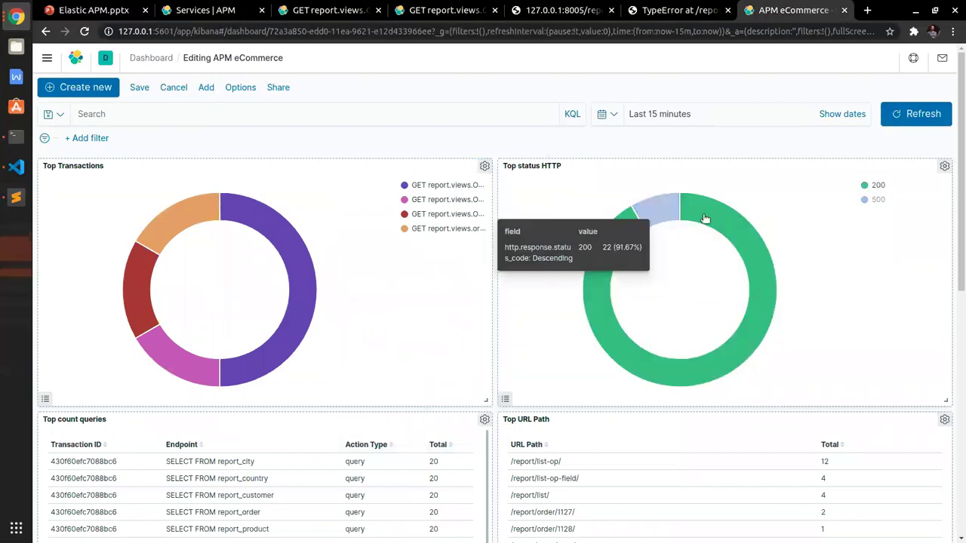
pyautogui.moveTo(649, 219)
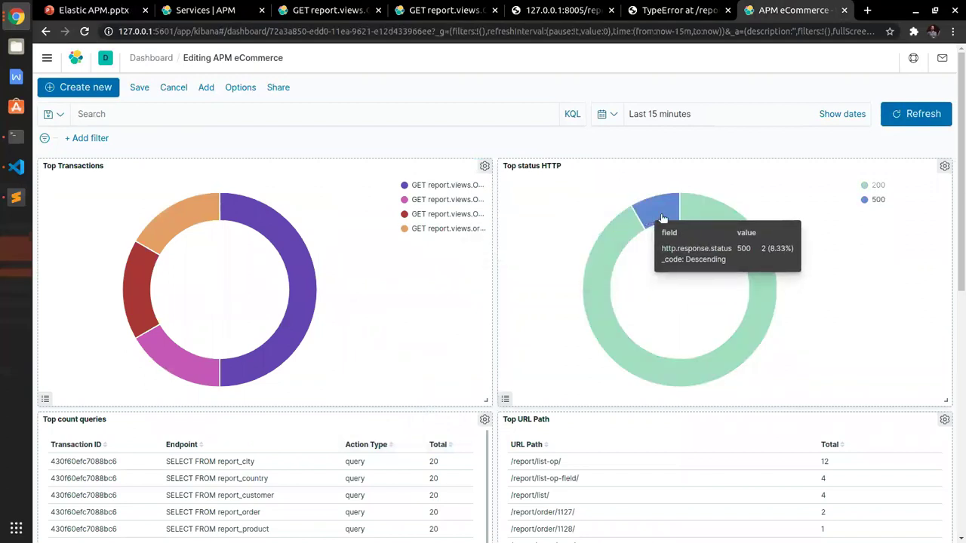
pyautogui.moveTo(714, 224)
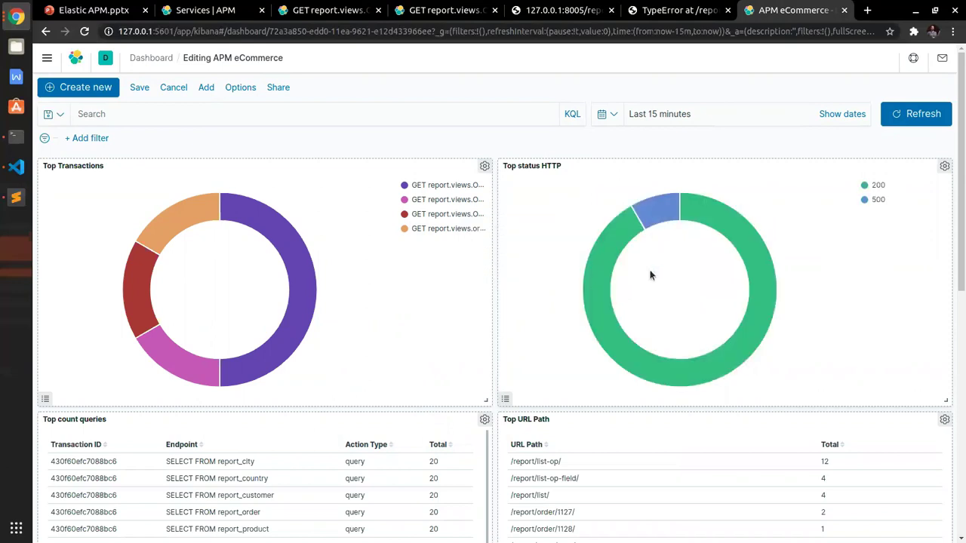
# Look over the dashboard's query and URL path tables and leave edit mode without saving.
pyautogui.scroll(-2, 651, 275)
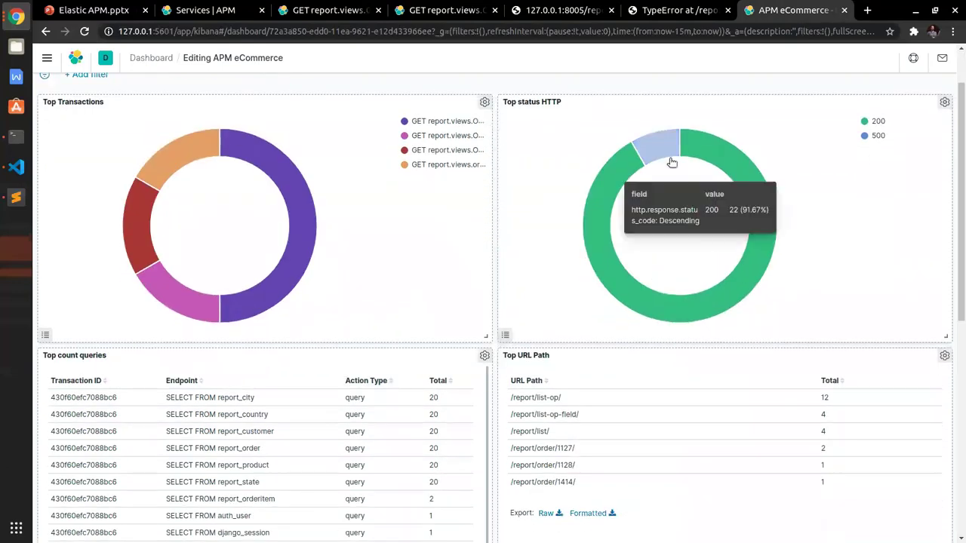
pyautogui.scroll(-3, 899, 233)
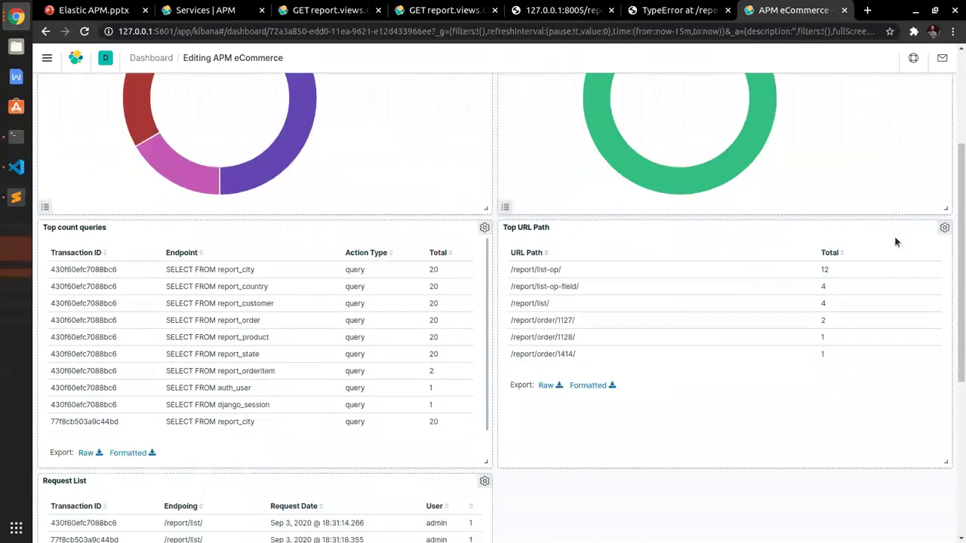
pyautogui.scroll(4, 892, 234)
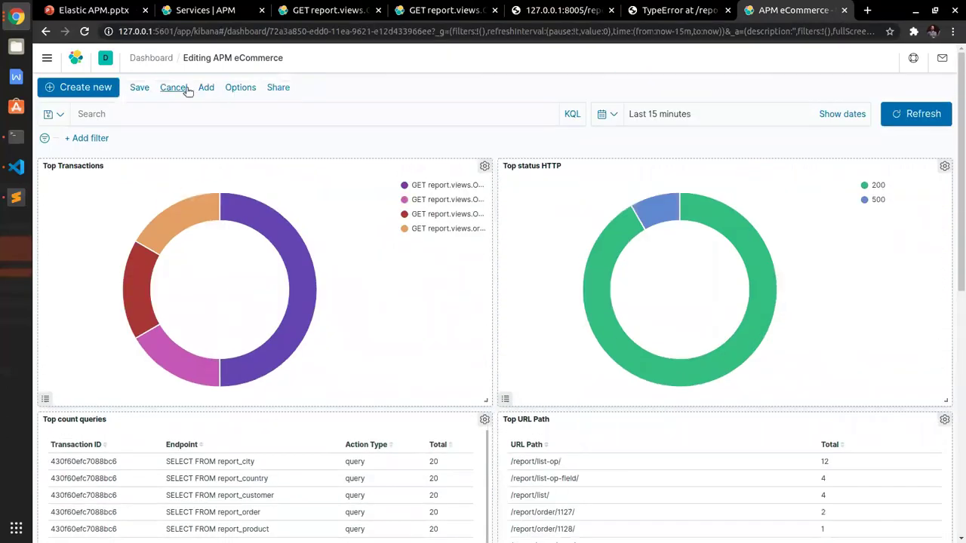
pyautogui.click(174, 88)
# Filter the dashboard for transaction ID 430f60efc7088bc6 from Top count queries and examine its queries and request entry.
pyautogui.scroll(-4, 264, 115)
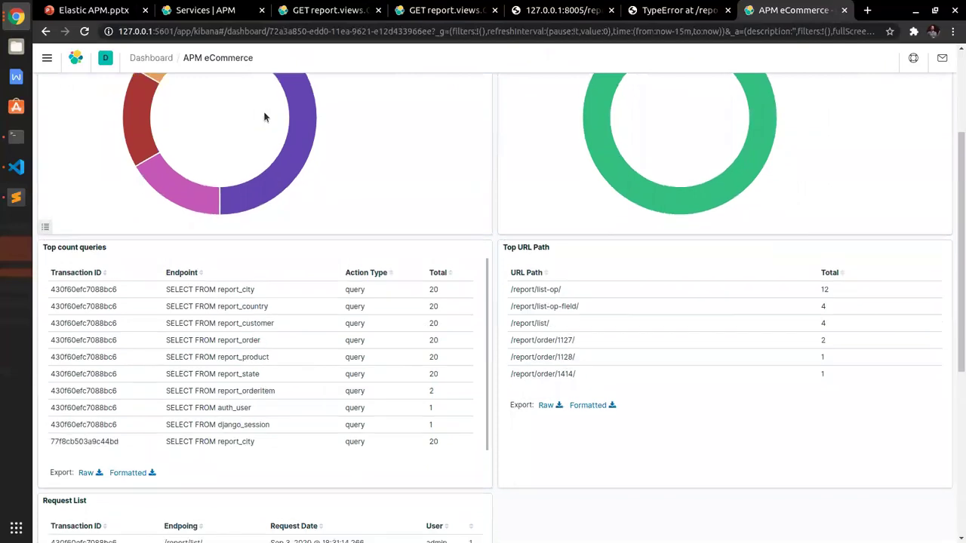
pyautogui.scroll(-2, 264, 117)
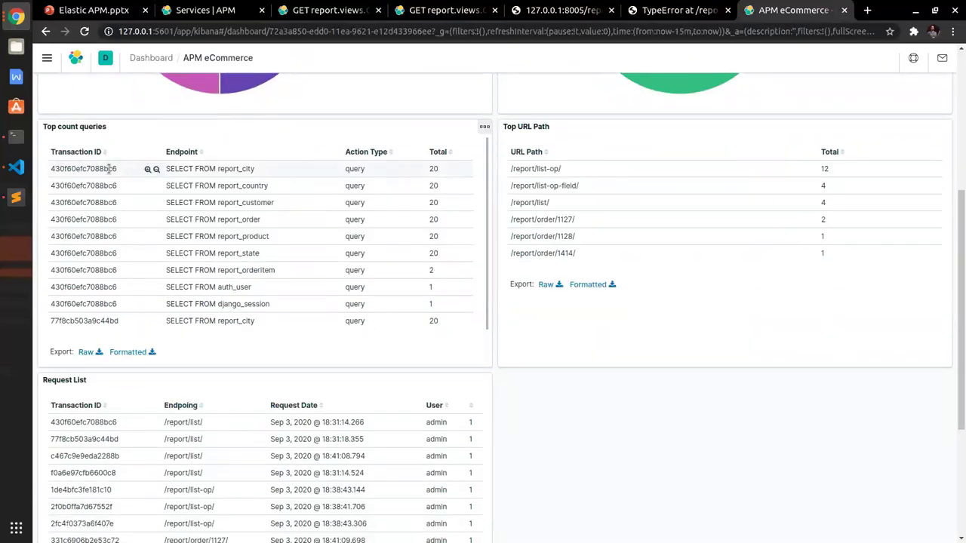
pyautogui.click(148, 171)
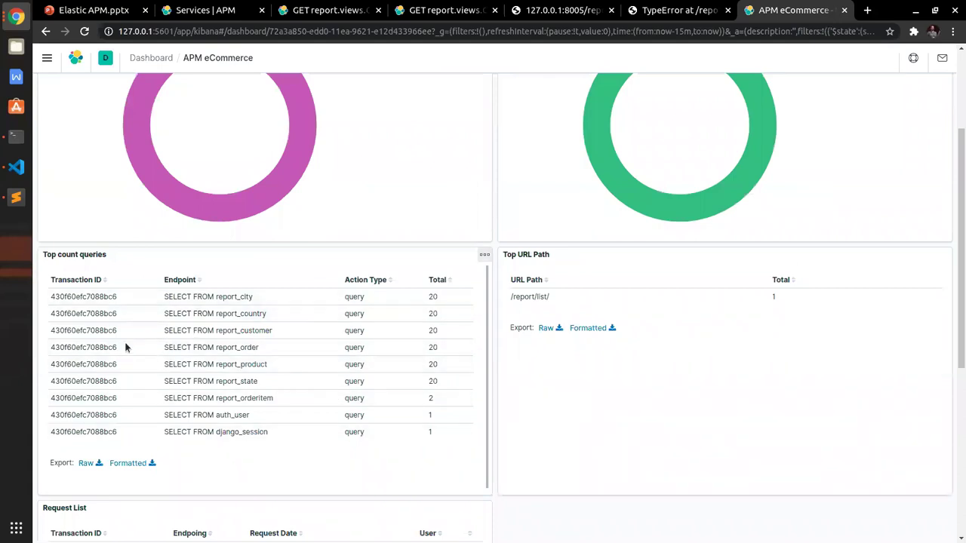
pyautogui.scroll(-2, 487, 314)
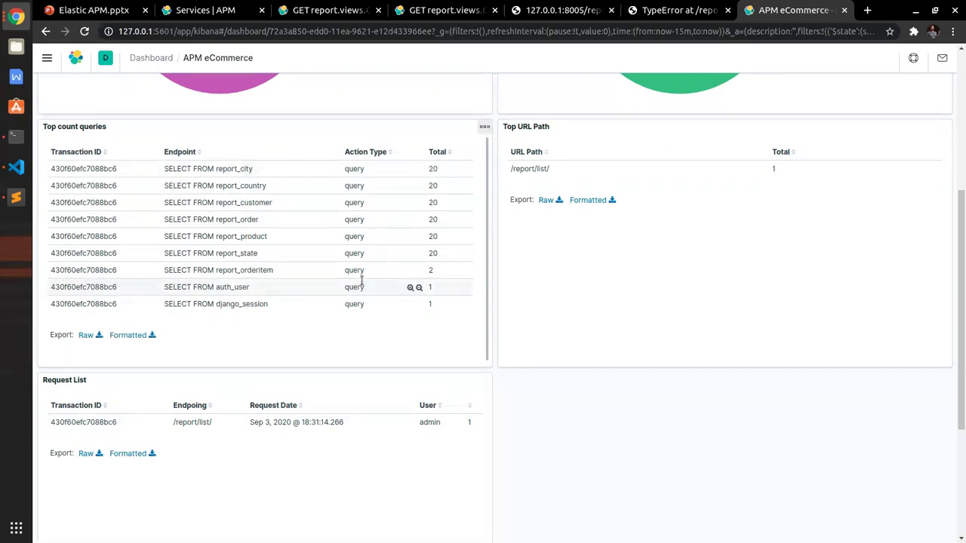
# Remove the transaction ID filter from the dashboard and show page 4 of the Top count queries table.
pyautogui.scroll(2, 445, 219)
pyautogui.scroll(2, 445, 219)
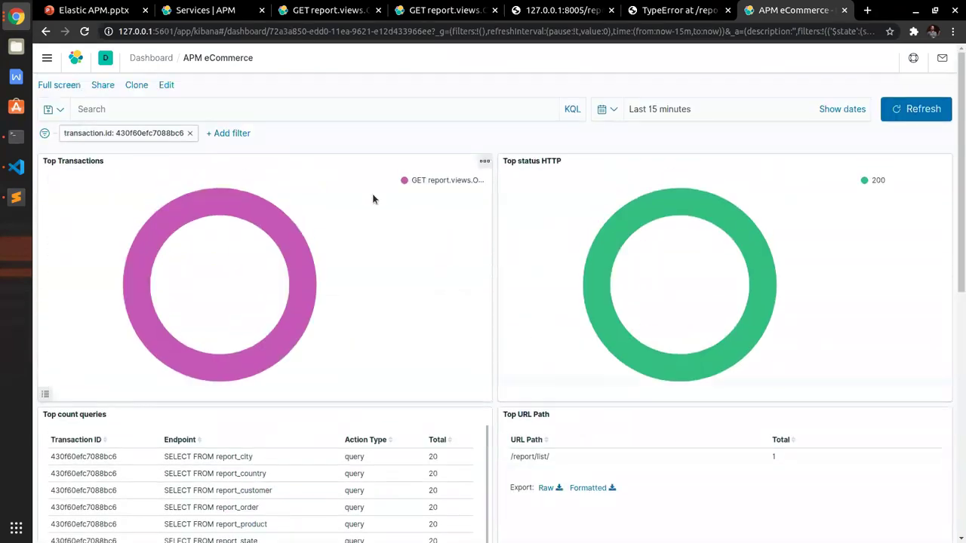
pyautogui.click(189, 133)
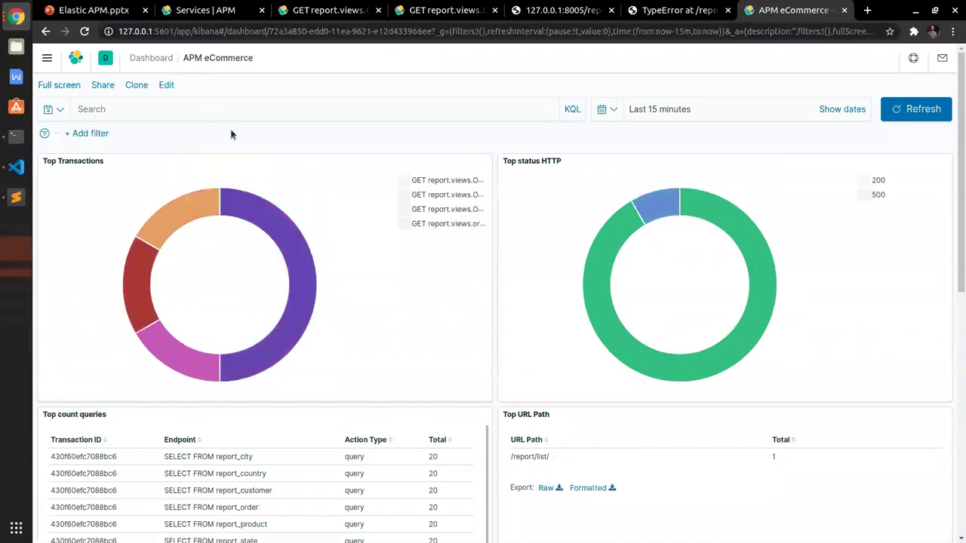
pyautogui.scroll(-5, 373, 124)
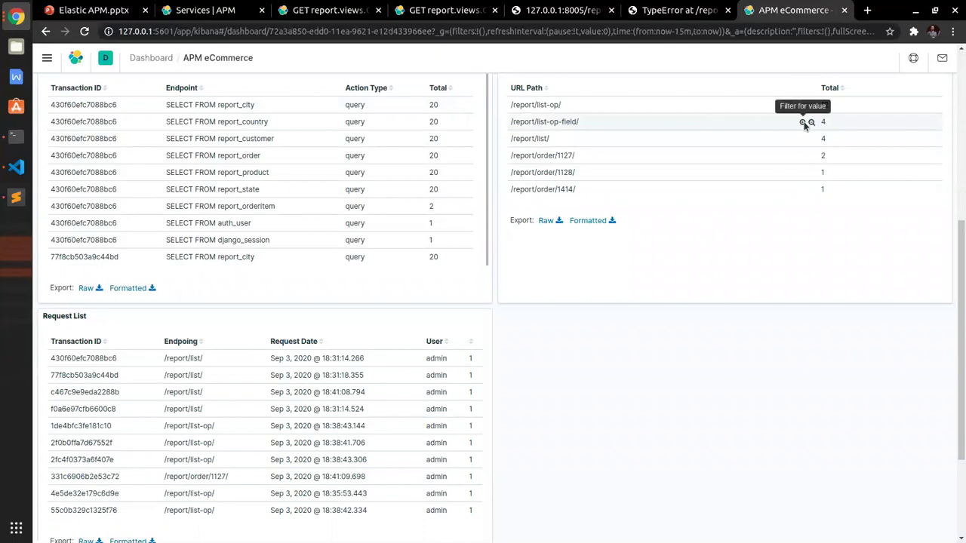
pyautogui.scroll(-2, 326, 155)
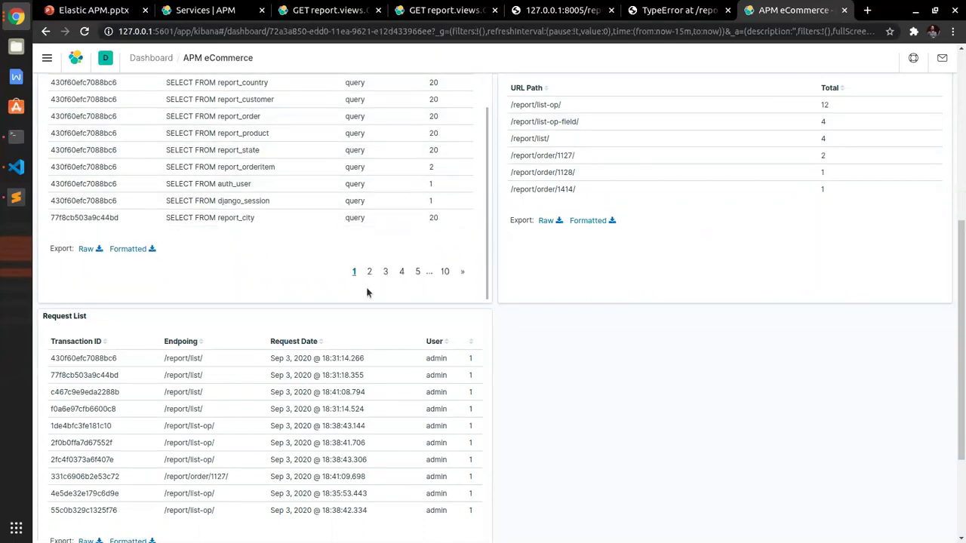
pyautogui.click(402, 273)
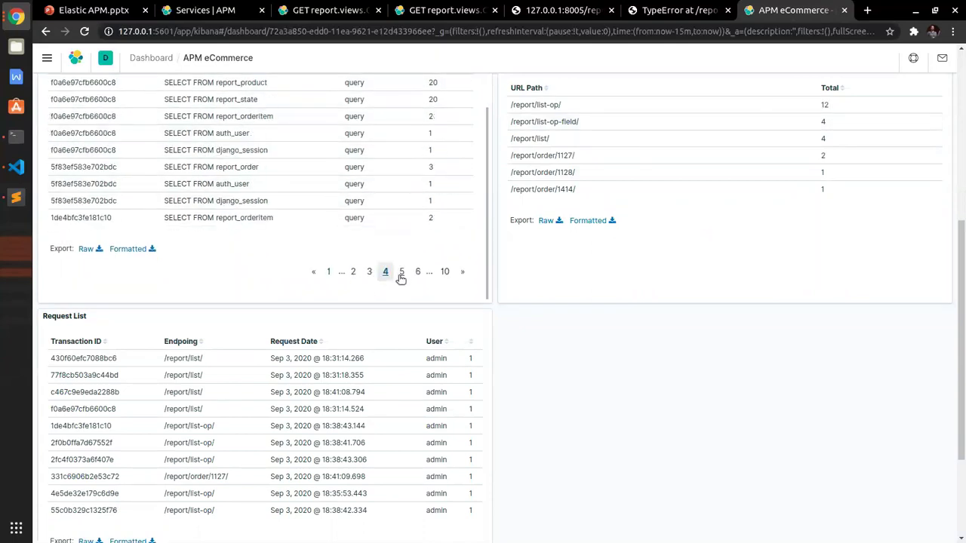
# Filter the dashboard for URL path /report/list-op-field/ and replace that filter with transaction ID 8c23d594805149cd from the Request List.
pyautogui.scroll(2, 402, 279)
pyautogui.click(802, 122)
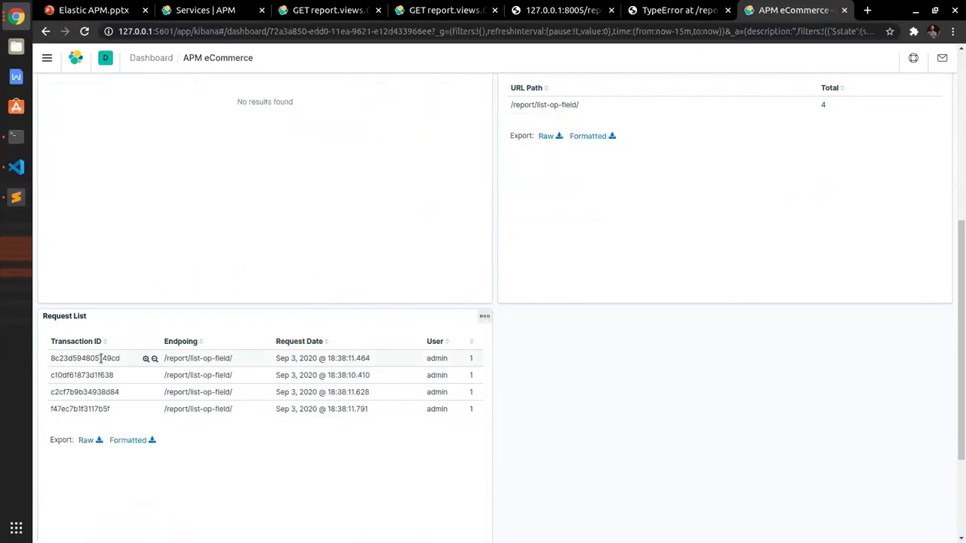
pyautogui.click(146, 360)
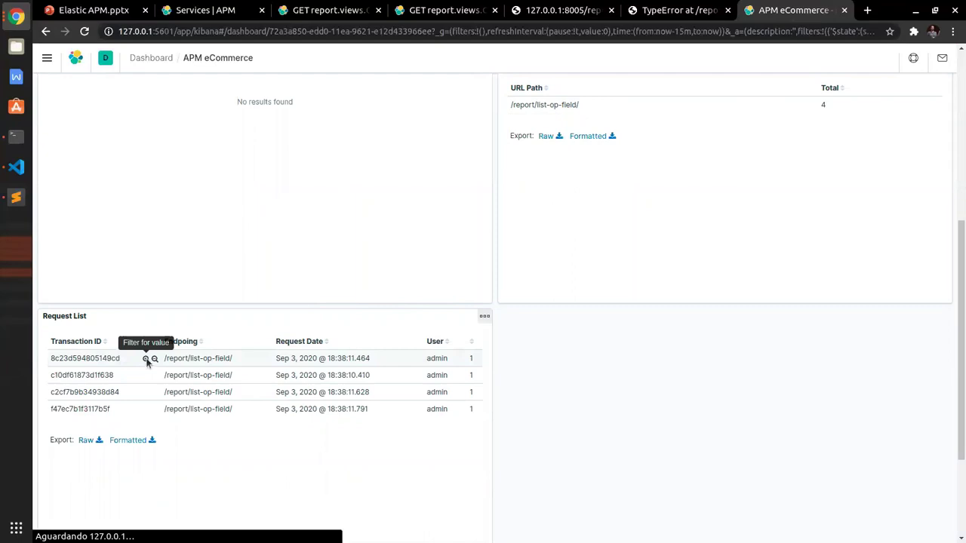
pyautogui.click(171, 133)
# Examine the filtered transaction's queries, URL path and request entry, and remove the transaction ID filter from the dashboard.
pyautogui.scroll(-3, 429, 335)
pyautogui.scroll(2, 378, 238)
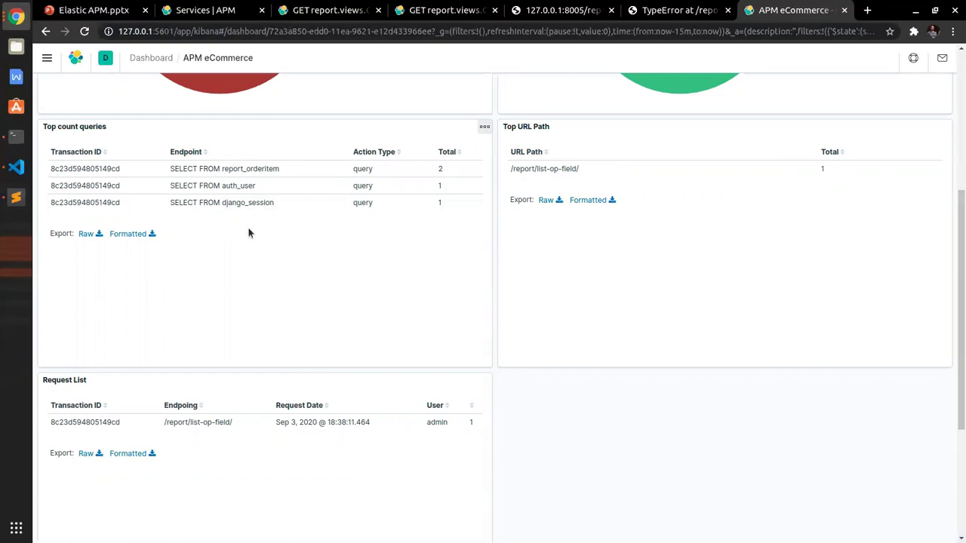
pyautogui.scroll(1, 249, 233)
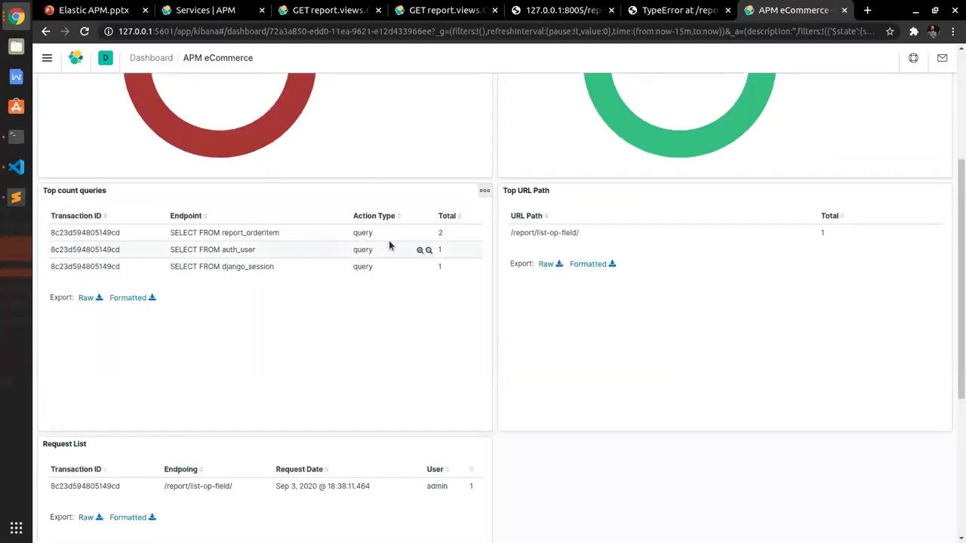
pyautogui.scroll(-1, 227, 352)
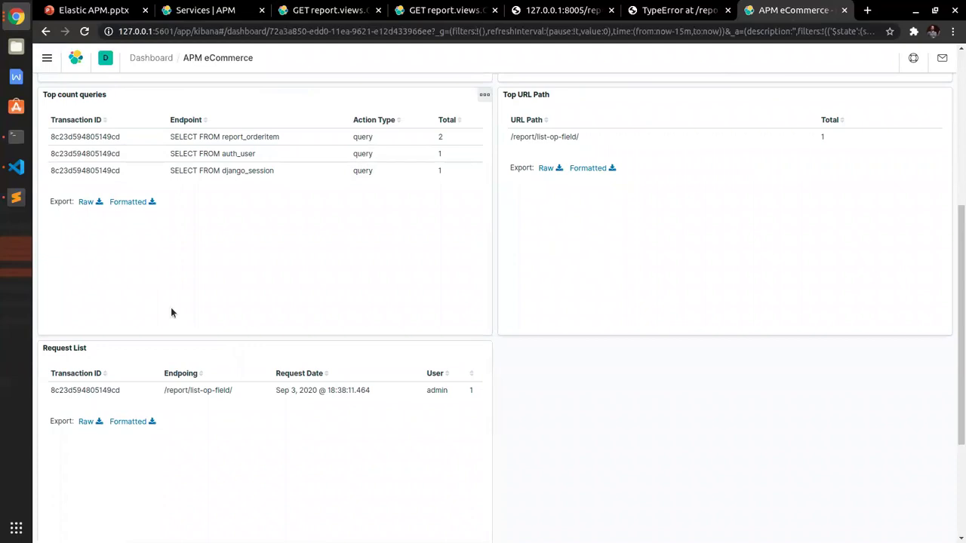
pyautogui.scroll(3, 616, 367)
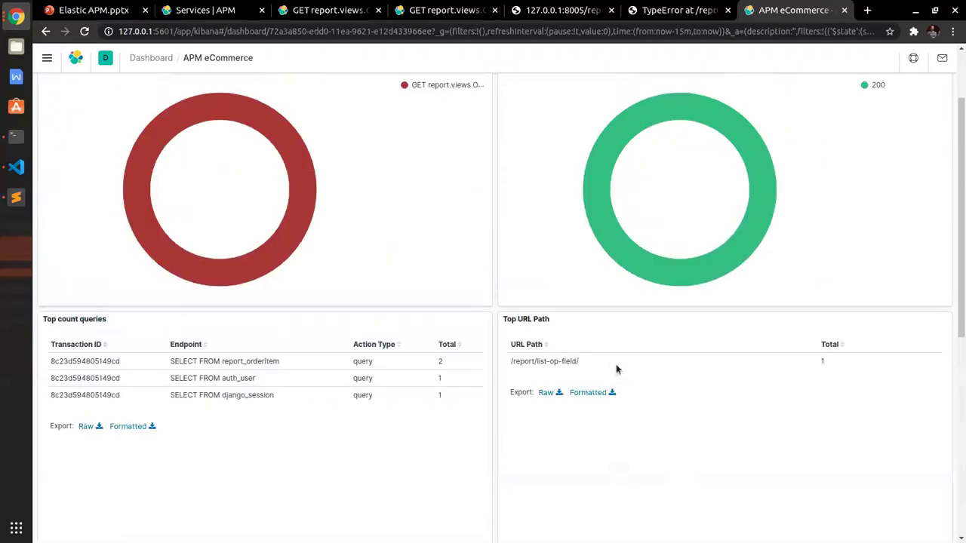
pyautogui.scroll(1, 616, 366)
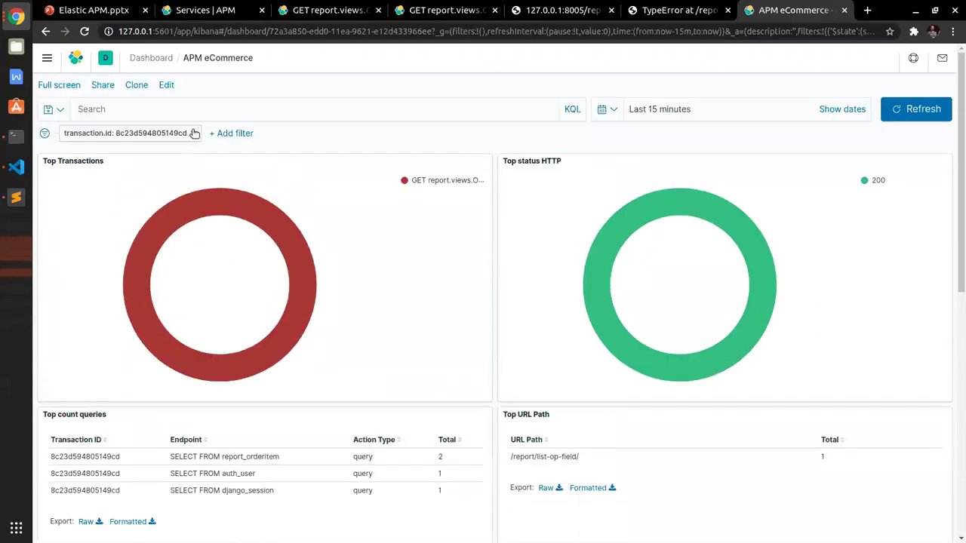
pyautogui.scroll(-2, 193, 136)
pyautogui.scroll(2, 193, 136)
pyautogui.click(194, 134)
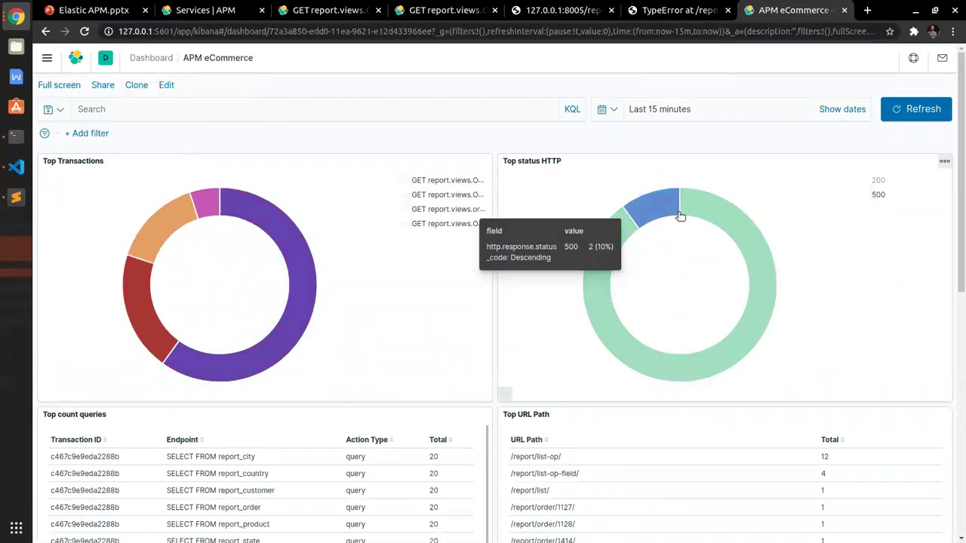
# Filter the dashboard for HTTP status code 500 and copy transaction ID 5f83ef583e702bdc from the Request List.
pyautogui.click(650, 200)
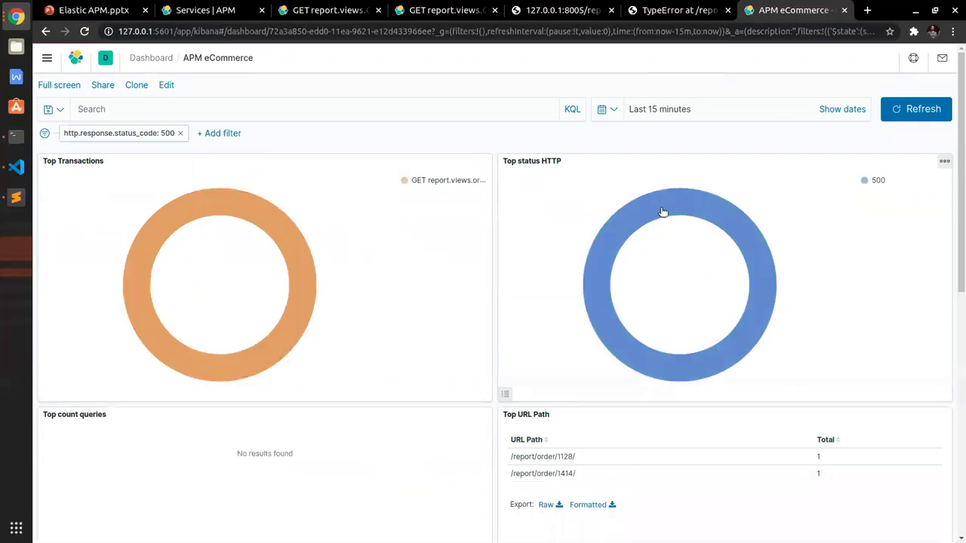
pyautogui.scroll(-4, 199, 140)
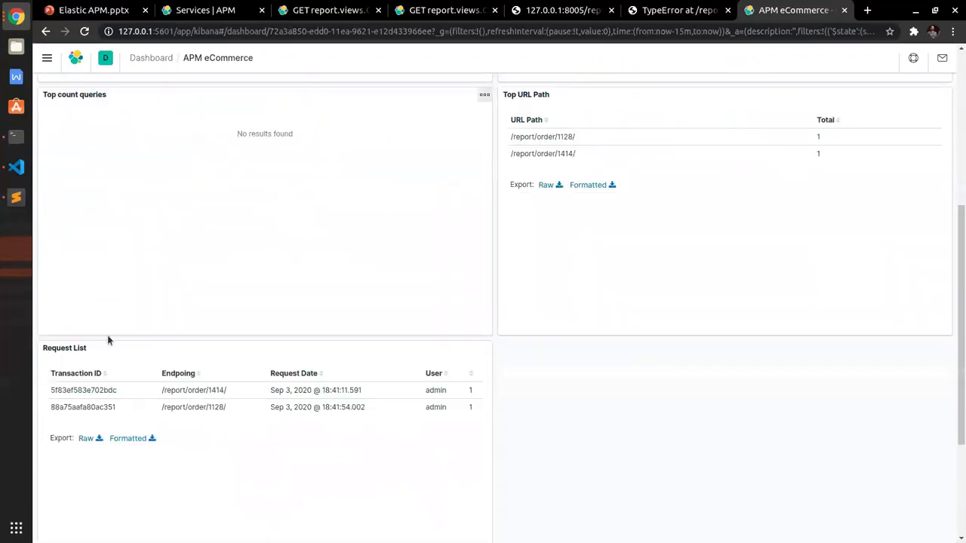
pyautogui.doubleClick(101, 390)
pyautogui.hotkey('ctrl', 'c')
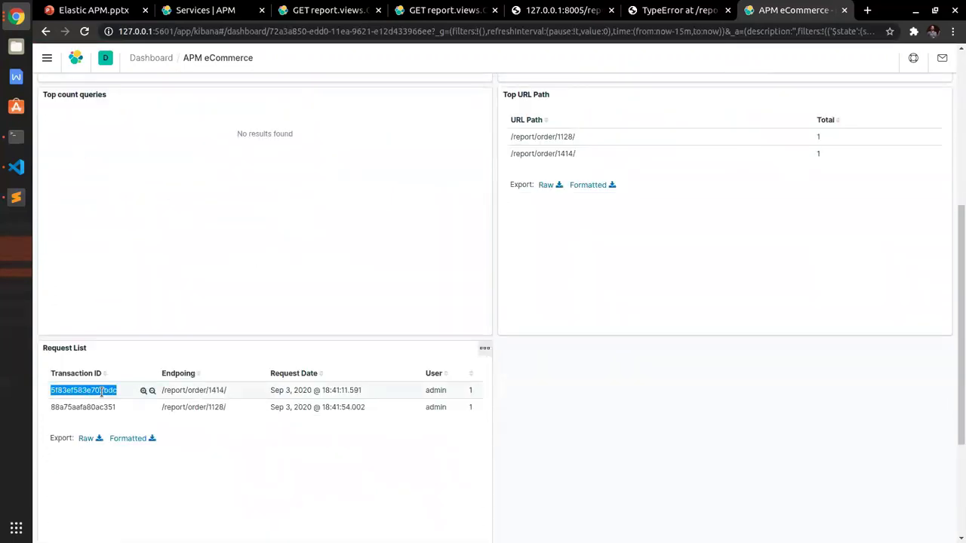
pyautogui.scroll(2, 128, 194)
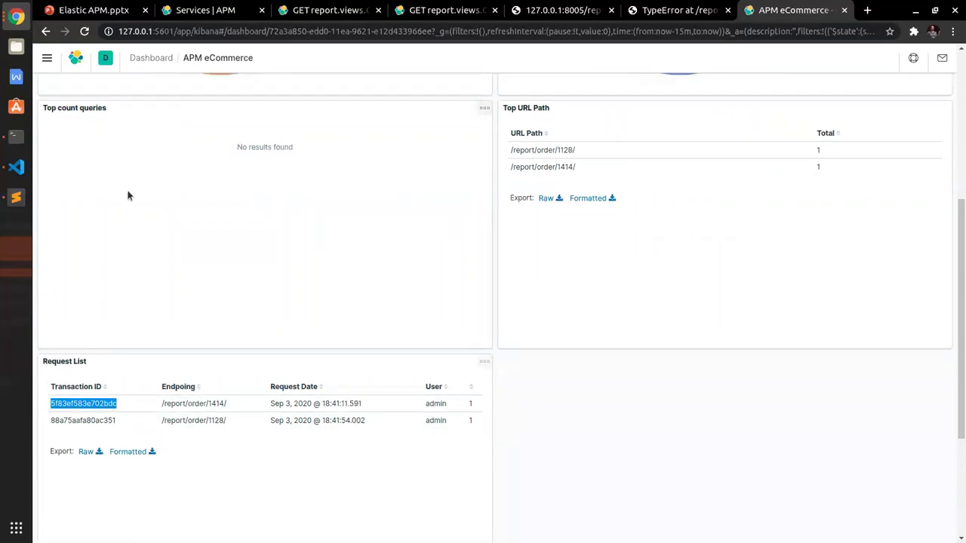
# Open the APM area in a new browser tab and open the ecommerce_report service.
pyautogui.click(46, 58)
pyautogui.scroll(-1, 67, 293)
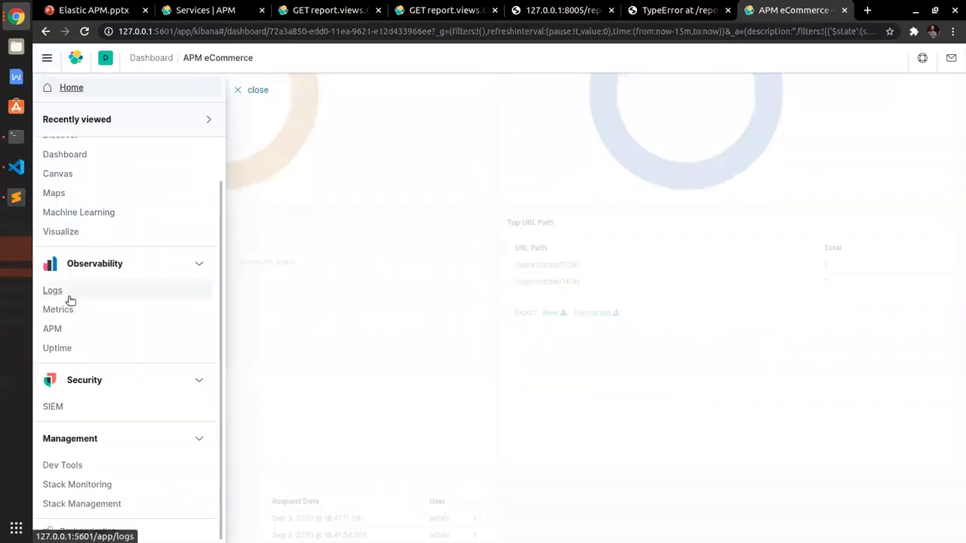
pyautogui.middleClick(54, 330)
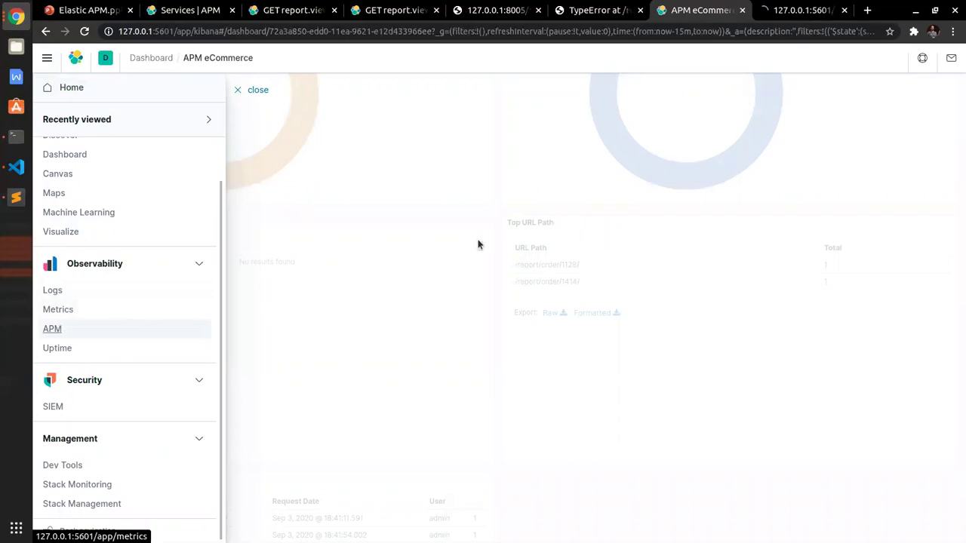
pyautogui.click(781, 9)
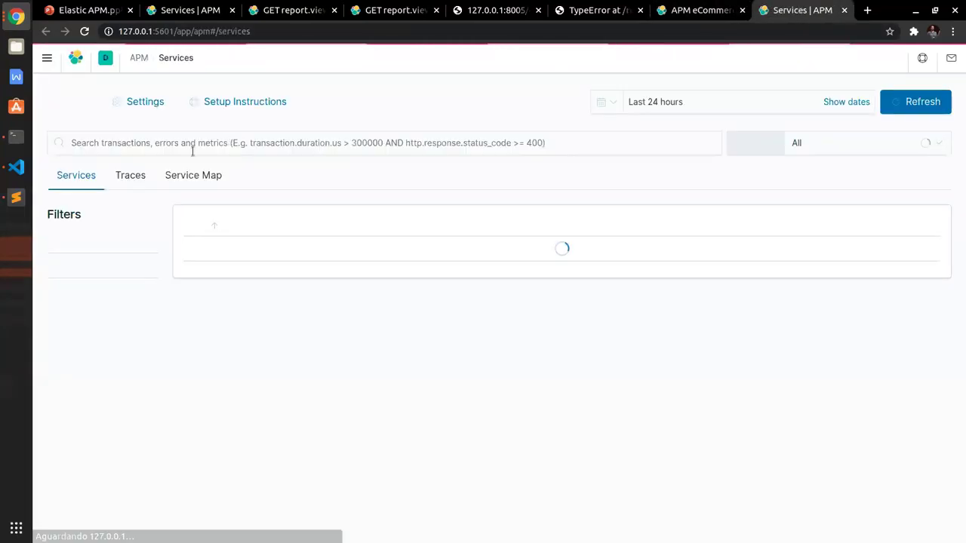
pyautogui.click(219, 247)
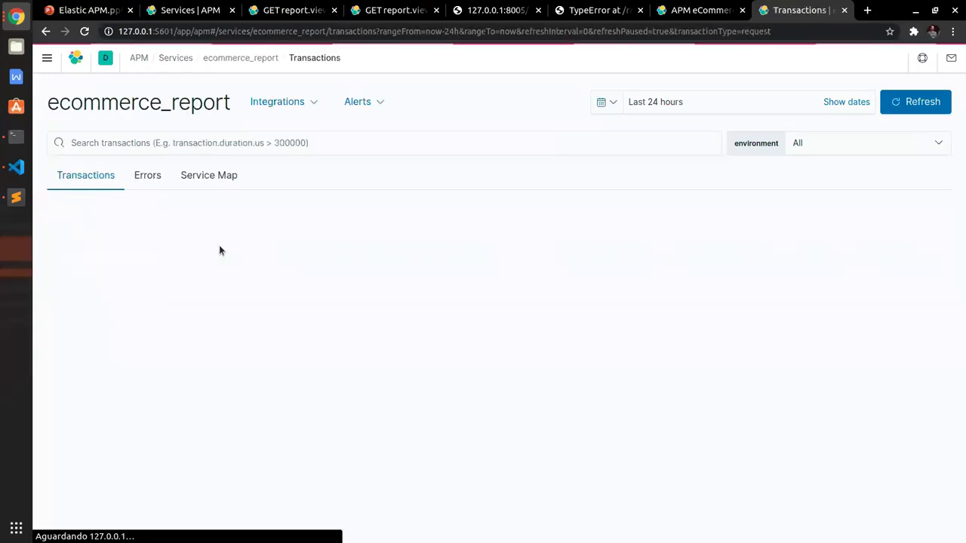
# Filter the service's transactions with the query transaction.id:"5f83ef583e702bdc" and review the matching transactions.
pyautogui.click(160, 147)
pyautogui.write('transactio')
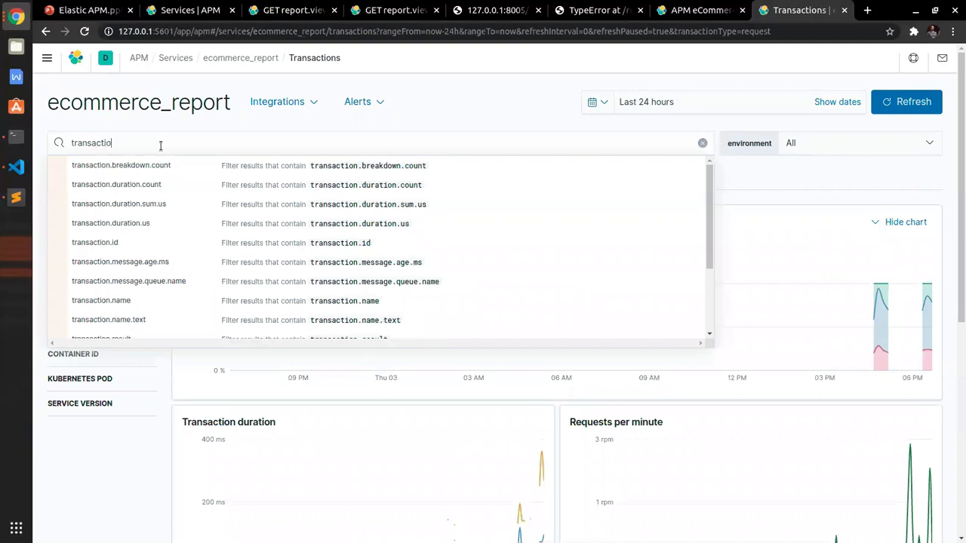
pyautogui.write('n.id:')
pyautogui.hotkey('ctrl', 'v')
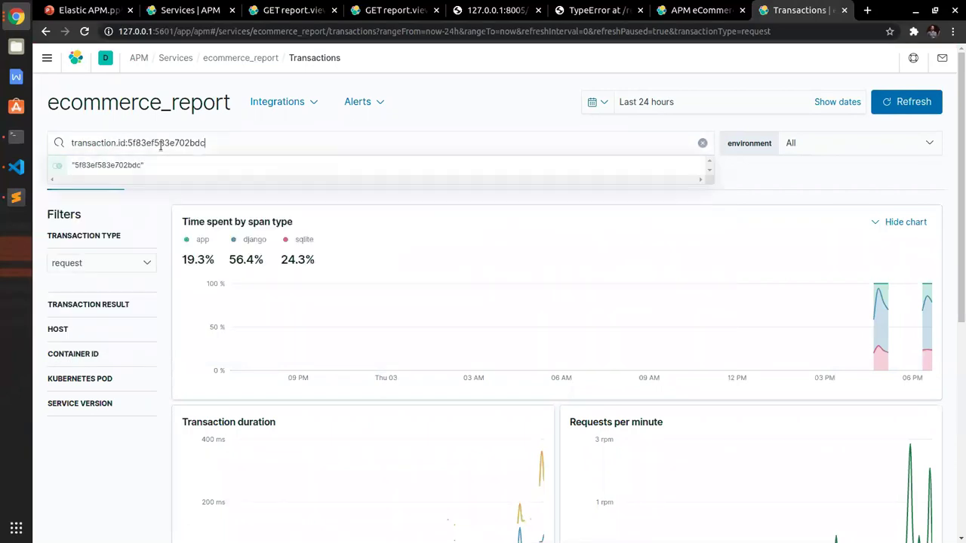
pyautogui.click(298, 171)
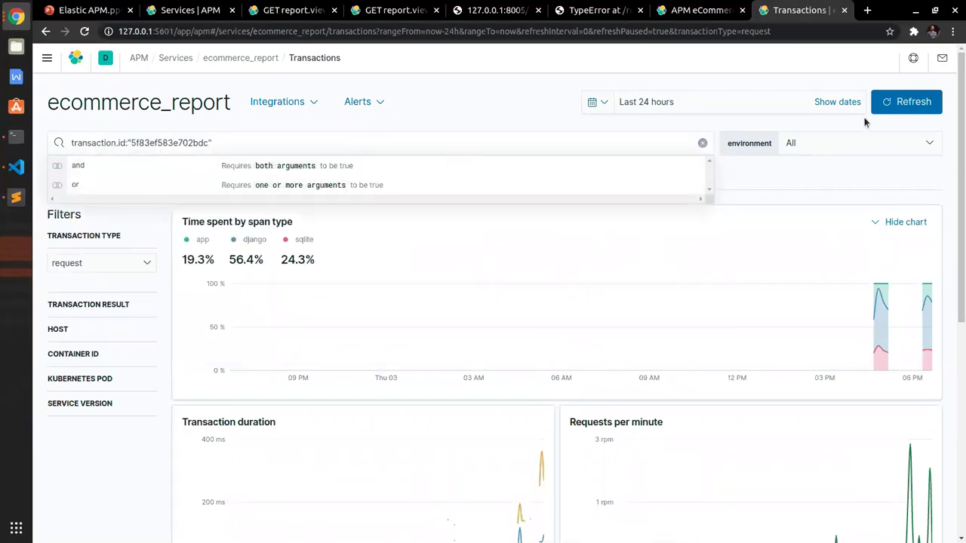
pyautogui.press('Return')
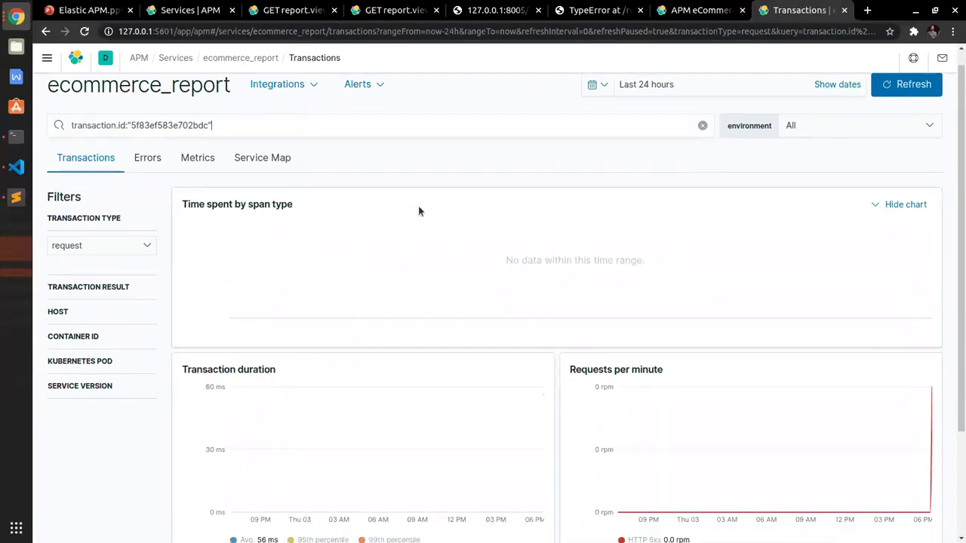
pyautogui.scroll(-3, 419, 211)
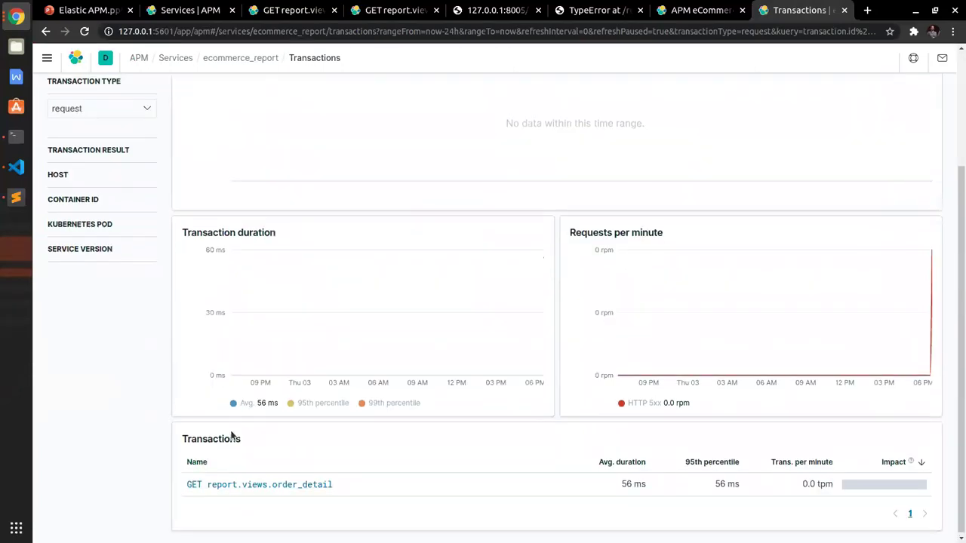
pyautogui.scroll(3, 237, 435)
# Show the service's errors, filter them by exception type DoesNotExist, and open the order matching query error group.
pyautogui.click(138, 178)
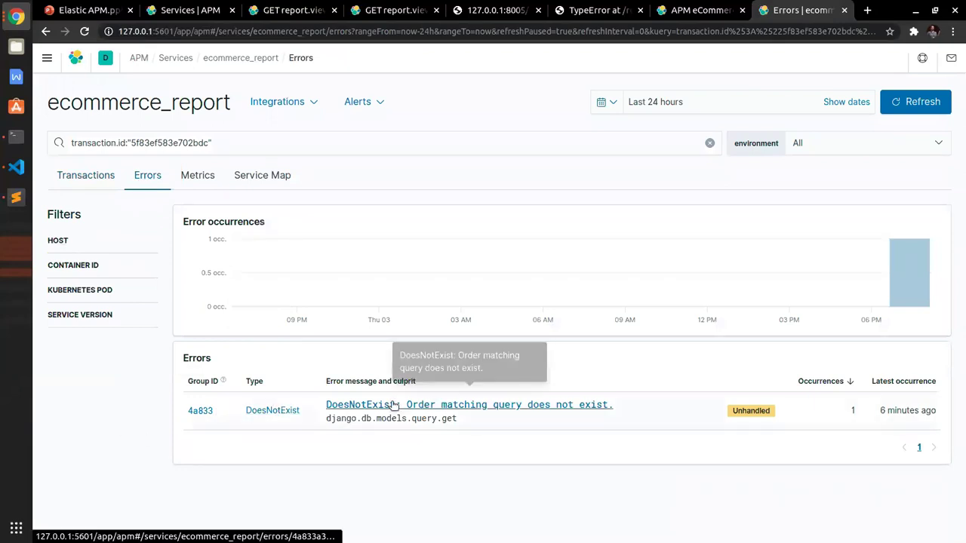
pyautogui.click(289, 412)
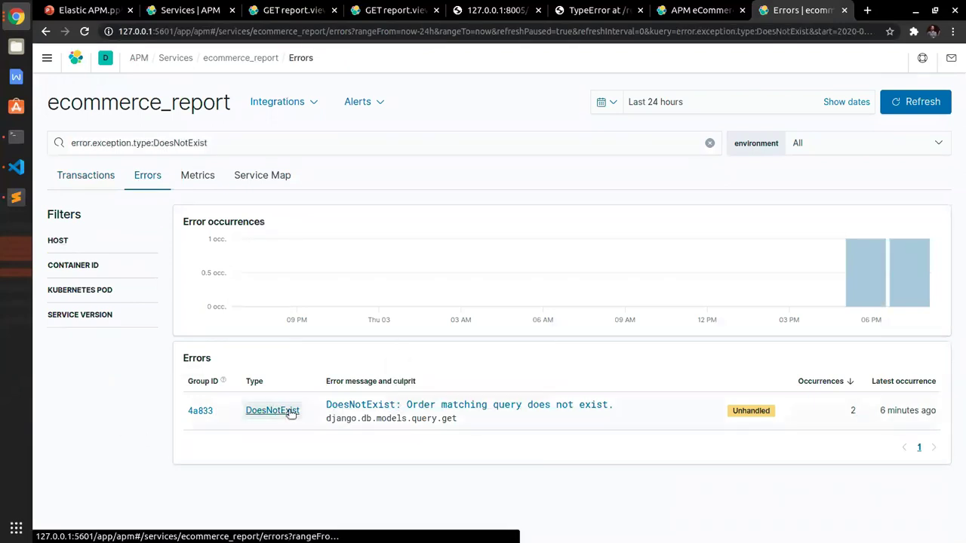
pyautogui.click(370, 406)
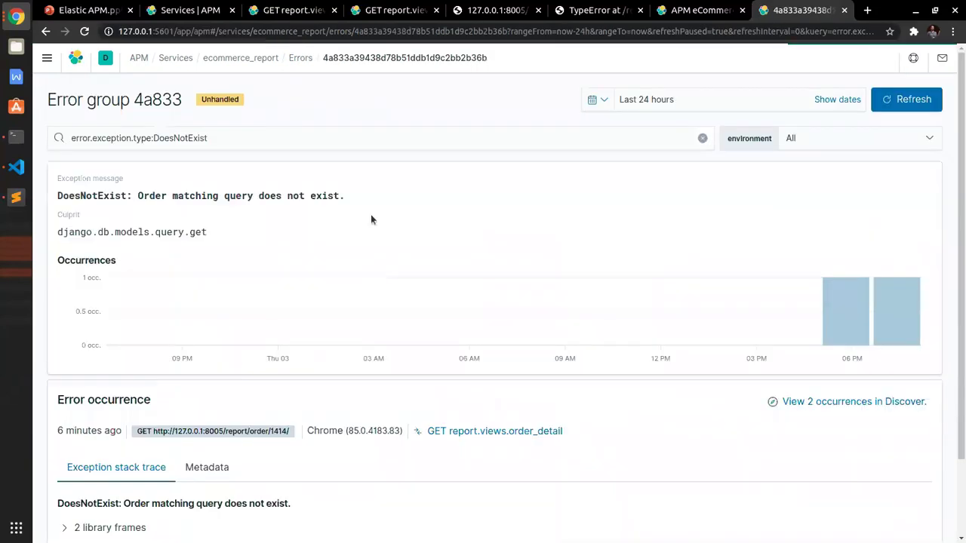
# Expand the report/views.py frame in the exception stack trace and examine the error occurrence details.
pyautogui.scroll(-3, 371, 218)
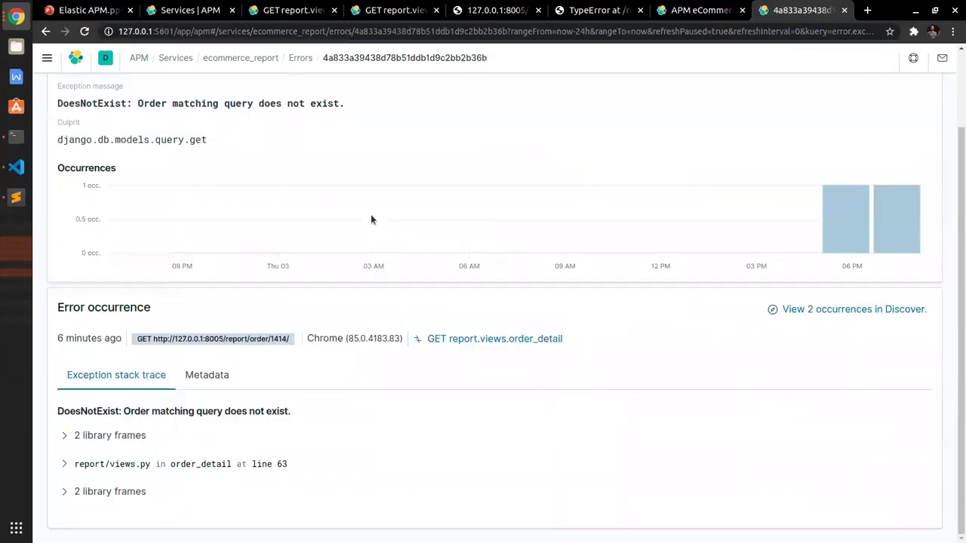
pyautogui.click(64, 465)
pyautogui.scroll(2, 139, 406)
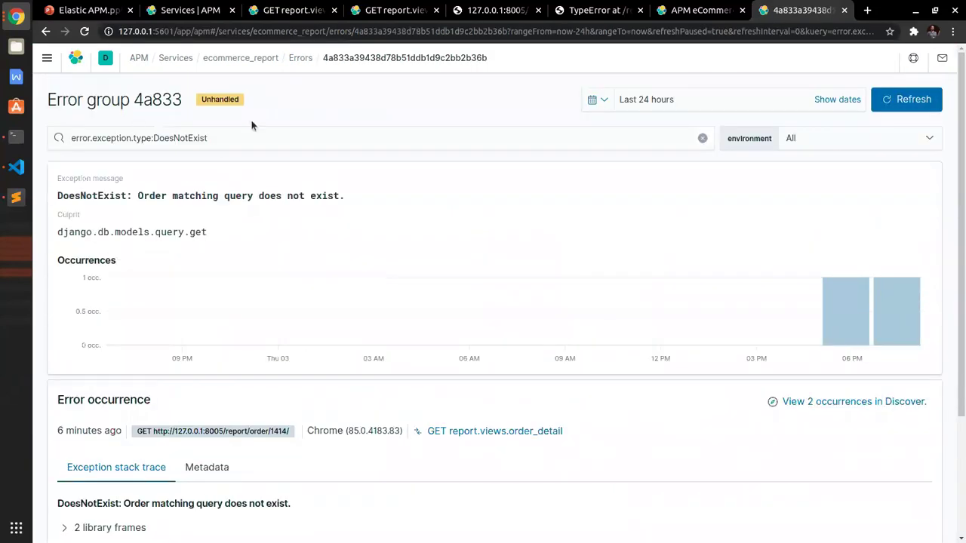
pyautogui.scroll(-3, 457, 147)
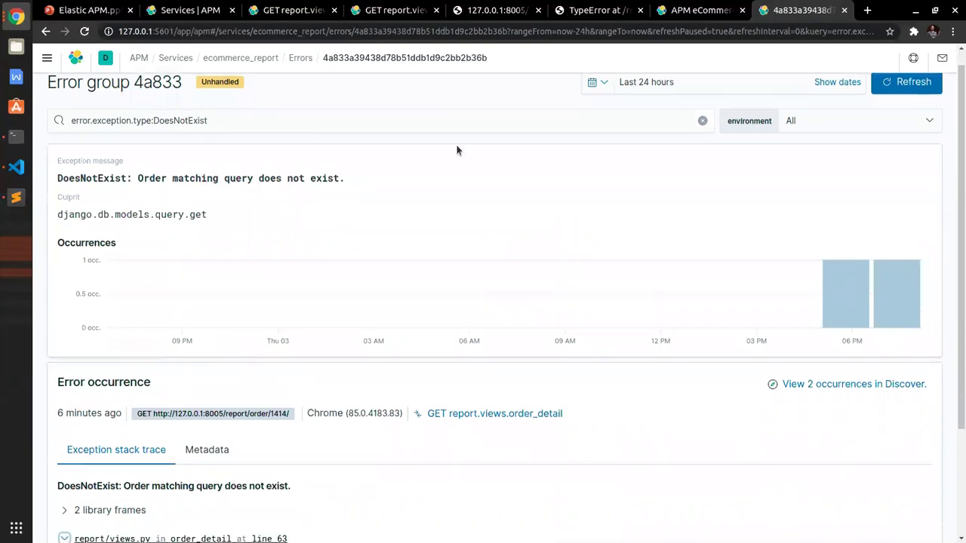
pyautogui.scroll(3, 399, 443)
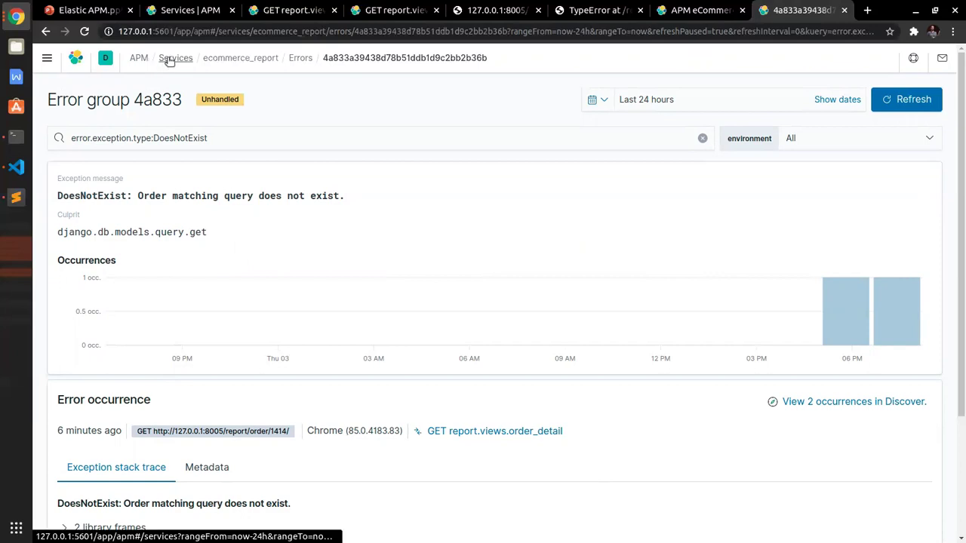
# Return to the APM services overview, reopen ecommerce_report, and clear the error.exception.type:DoesNotExist search query.
pyautogui.click(138, 59)
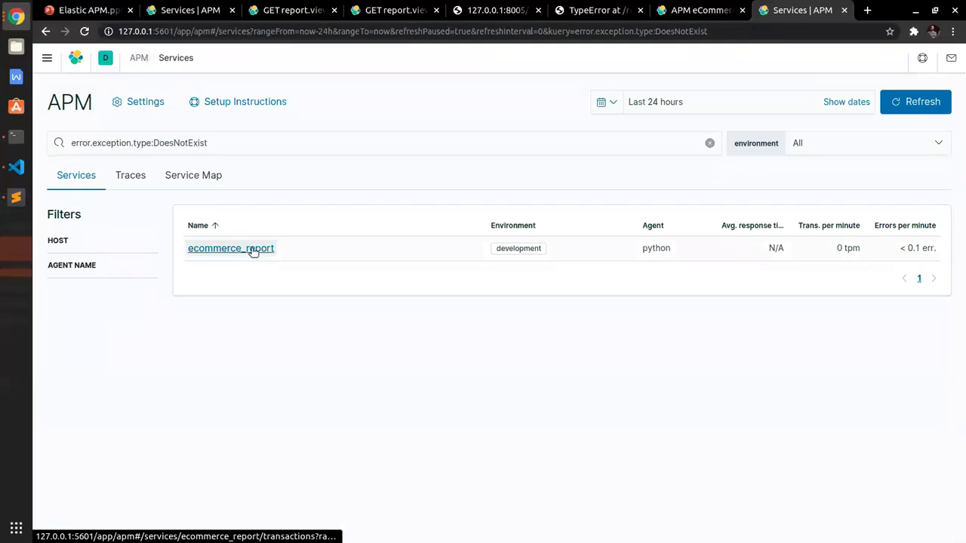
pyautogui.click(227, 249)
pyautogui.scroll(-3, 272, 308)
pyautogui.scroll(3, 293, 332)
pyautogui.click(902, 102)
pyautogui.moveTo(134, 142); pyautogui.dragTo(247, 146)
pyautogui.hotkey('ctrl', 'a')
pyautogui.press('BackSpace')
pyautogui.press('Return')
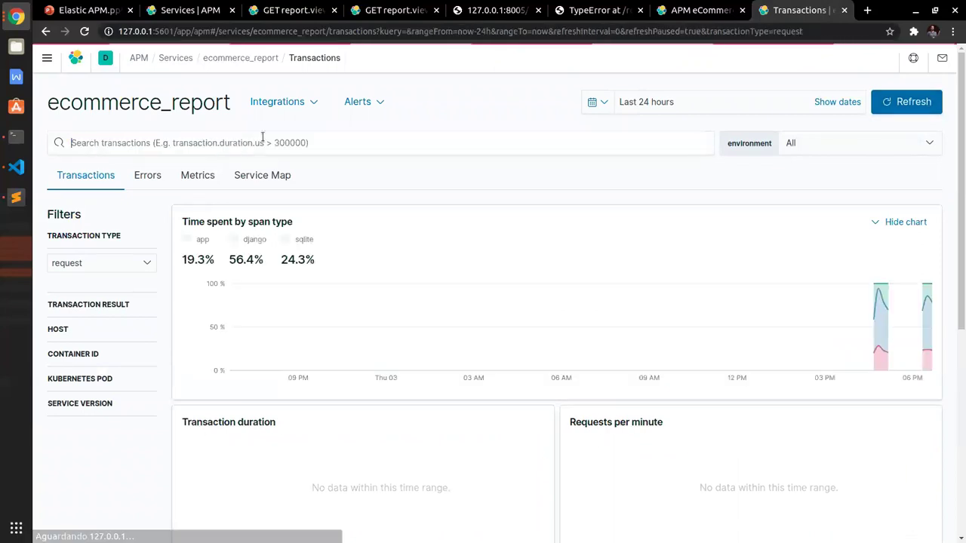
pyautogui.click(887, 105)
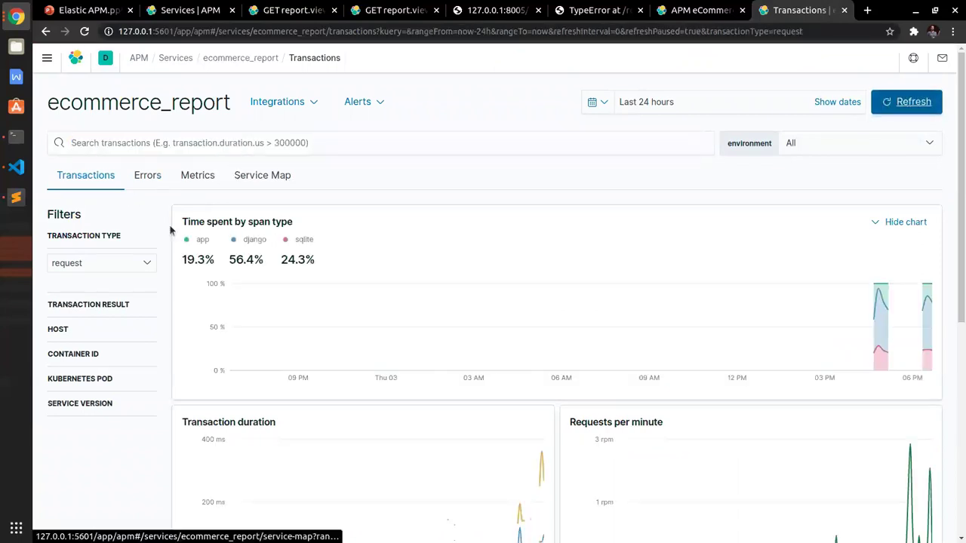
# Check the service's metrics, then examine its transaction charts and the list of transactions with durations and impact.
pyautogui.click(194, 177)
pyautogui.click(63, 175)
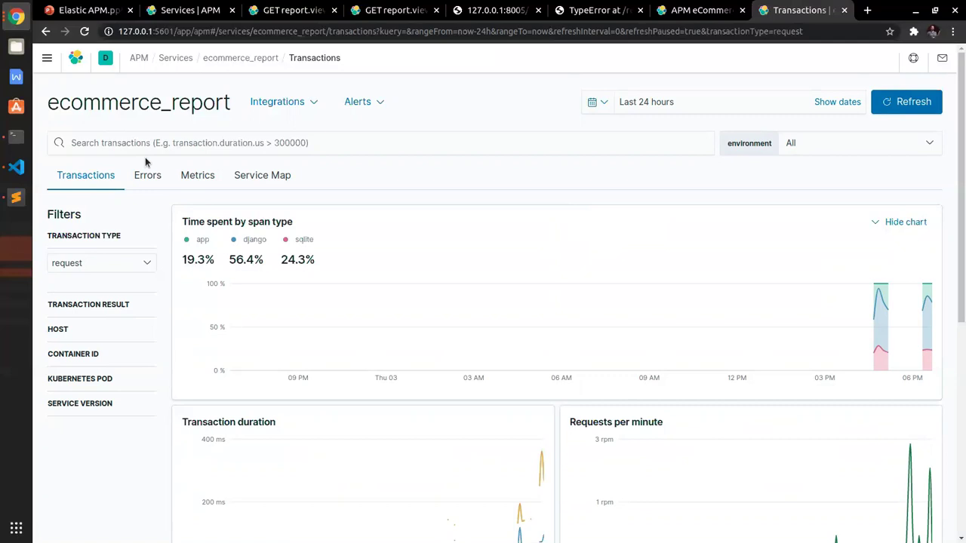
pyautogui.scroll(-5, 721, 164)
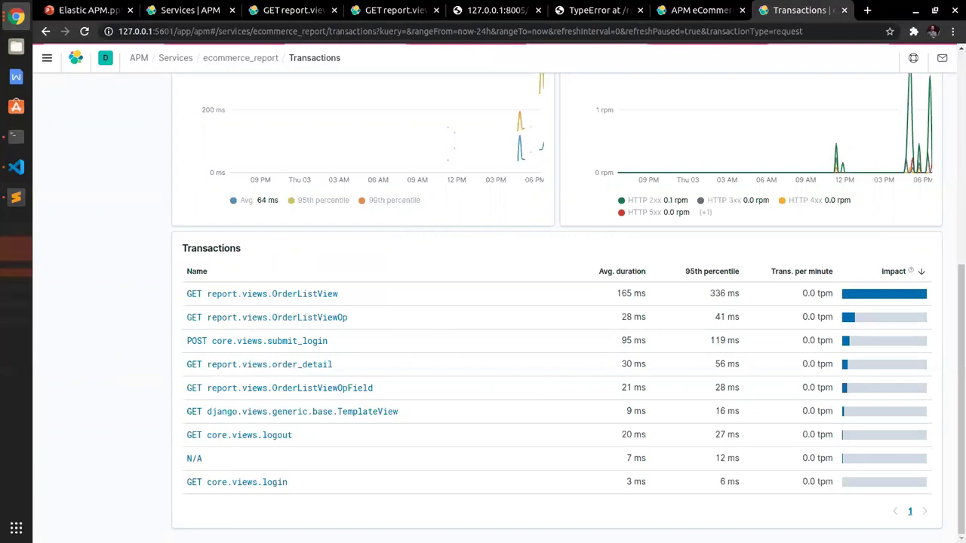
pyautogui.scroll(2, 570, 384)
pyautogui.scroll(5, 571, 383)
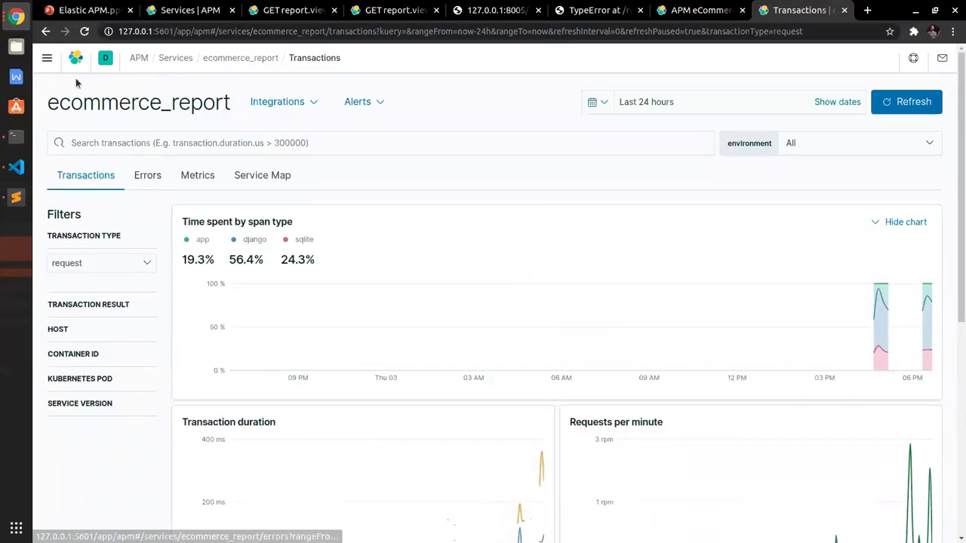
# Open Discover in a new browser tab and switch the index pattern to apm-*.
pyautogui.click(47, 58)
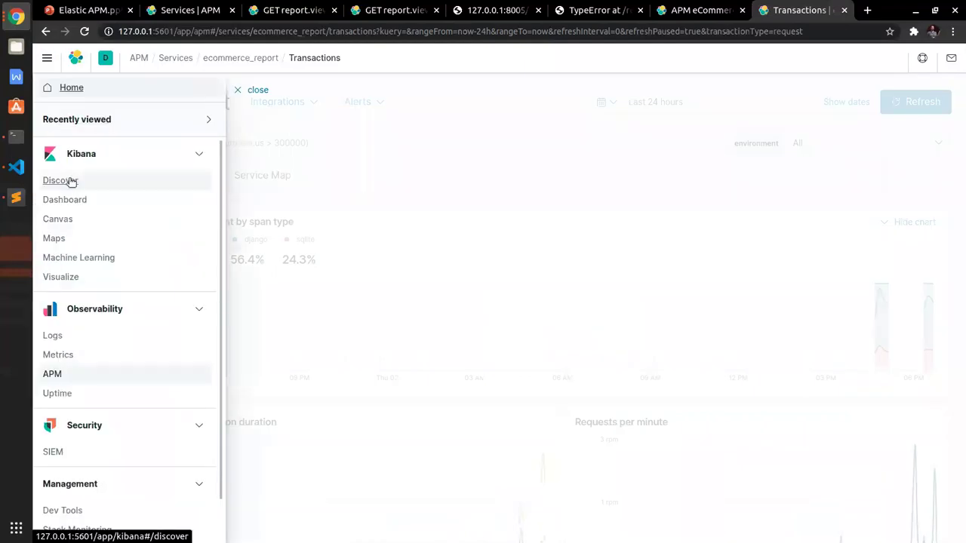
pyautogui.middleClick(69, 180)
pyautogui.click(815, 9)
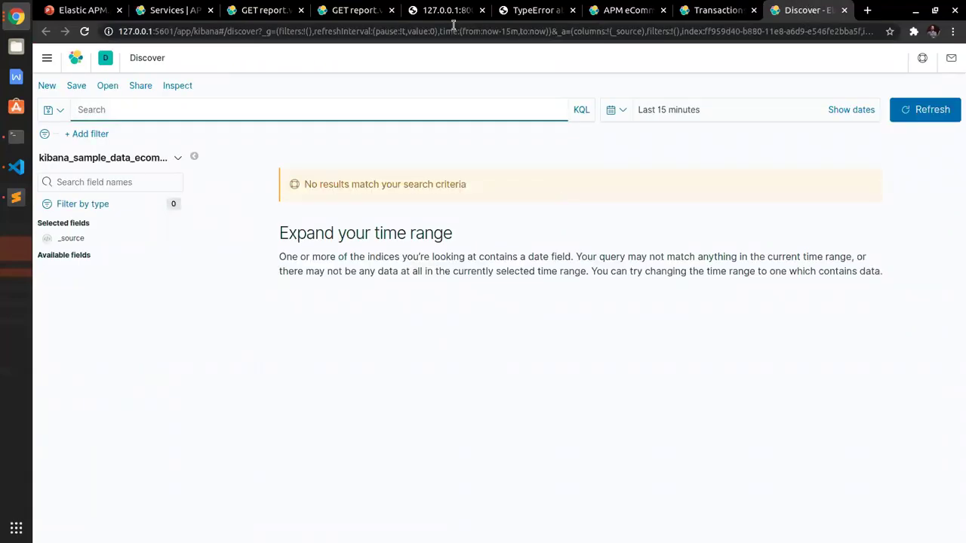
pyautogui.click(179, 158)
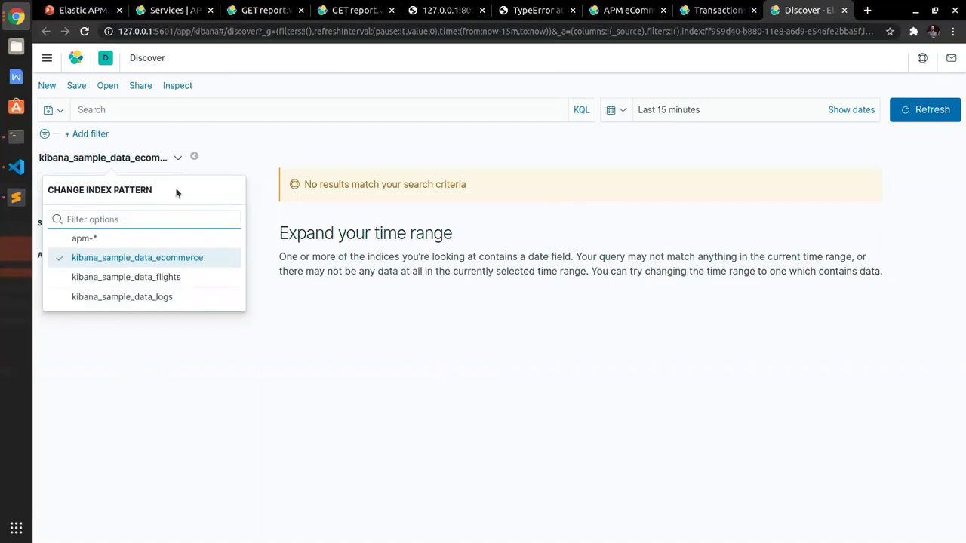
pyautogui.click(89, 238)
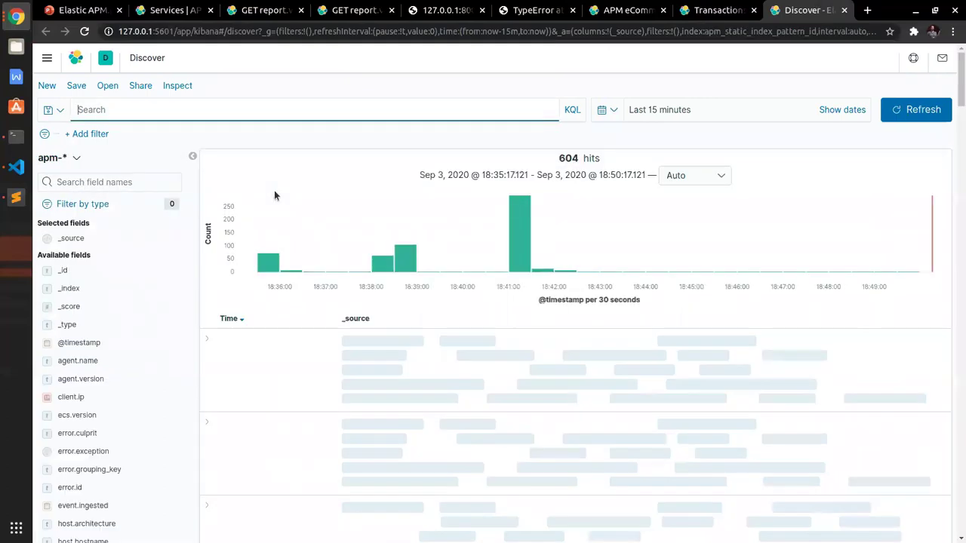
# Expand the most recent APM document and examine its host, process, service and system fields.
pyautogui.click(209, 341)
pyautogui.scroll(-10, 208, 341)
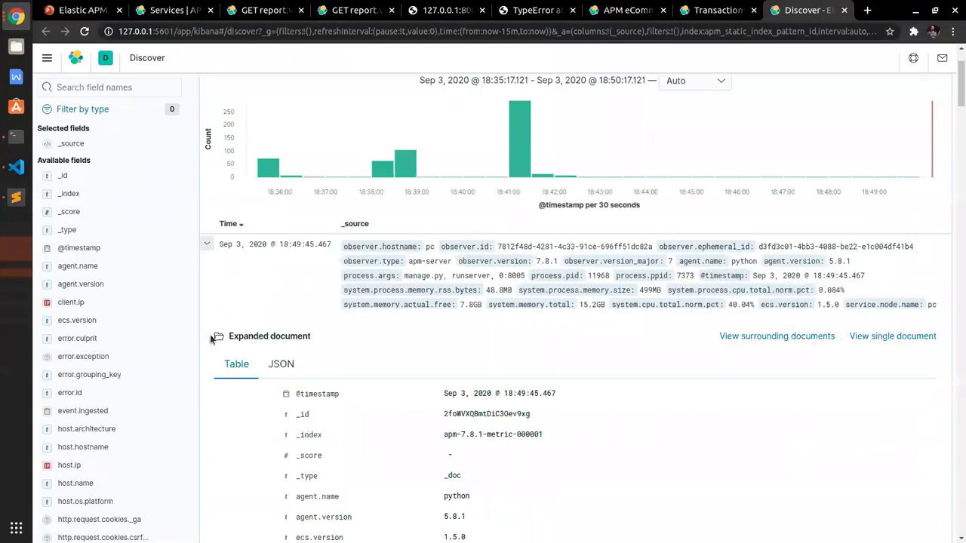
pyautogui.scroll(-10, 332, 203)
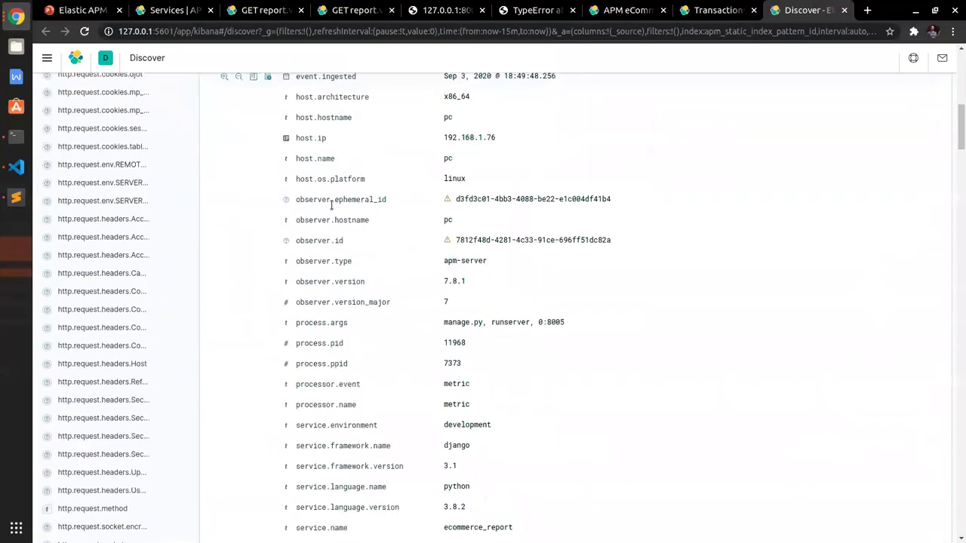
pyautogui.scroll(-2, 330, 258)
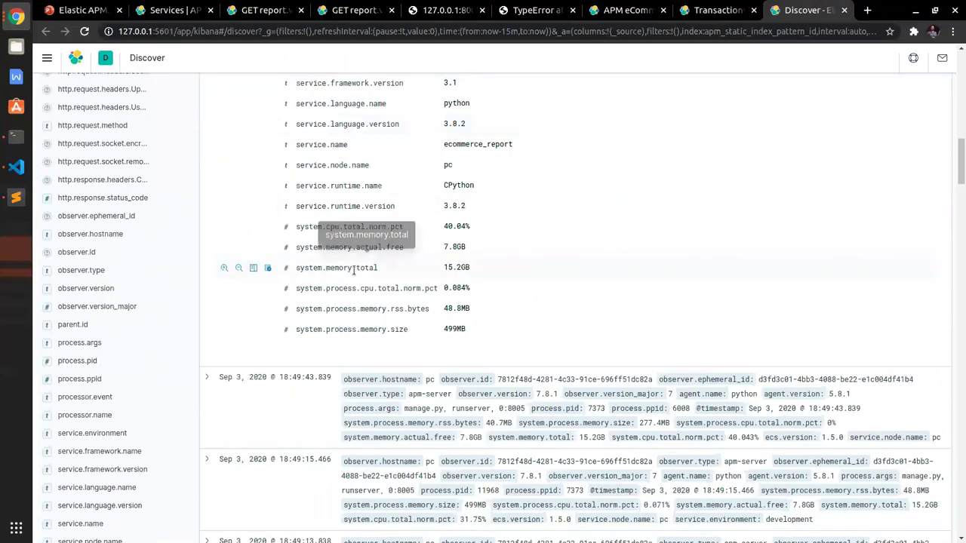
# Search the page for "trace" and expand the span document from Sep 3, 2020 @ 18:41:54.031.
pyautogui.hotkey('ctrl', 'f')
pyautogui.write('trace')
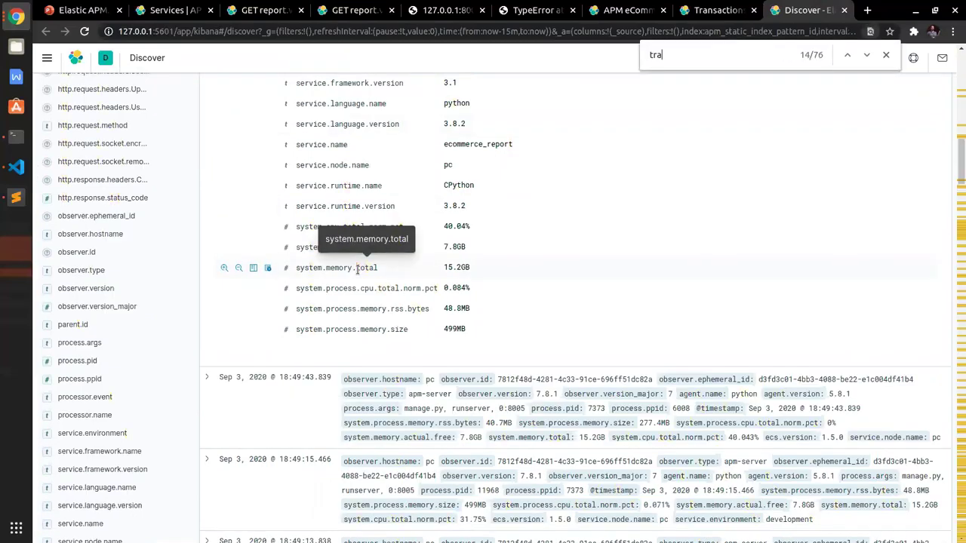
pyautogui.click(207, 264)
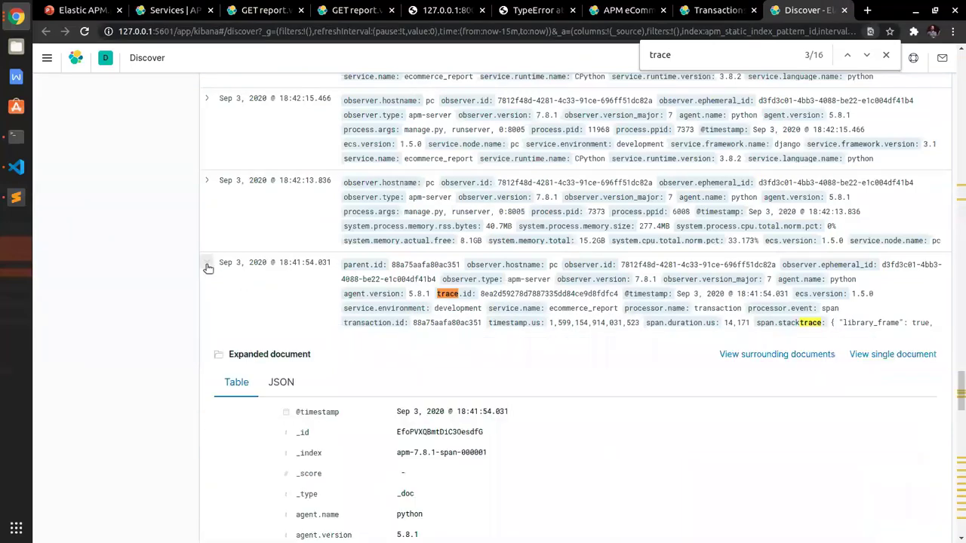
# Examine the expanded span document's fields, including its action, duration, name, stack trace, trace ID and transaction ID.
pyautogui.scroll(-8, 242, 280)
pyautogui.scroll(-5, 356, 323)
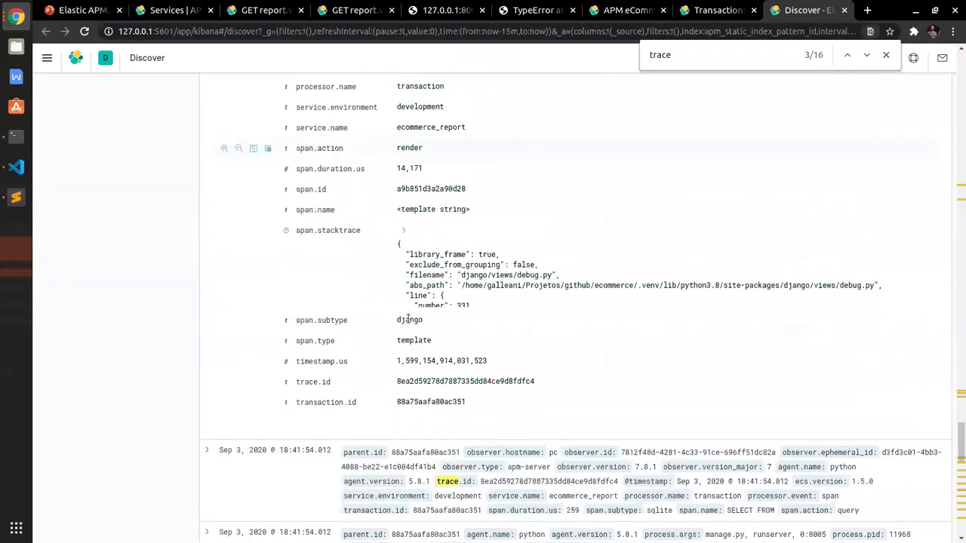
pyautogui.scroll(3, 355, 317)
pyautogui.scroll(5, 355, 318)
pyautogui.scroll(-3, 355, 318)
pyautogui.scroll(2, 224, 170)
pyautogui.scroll(-5, 372, 225)
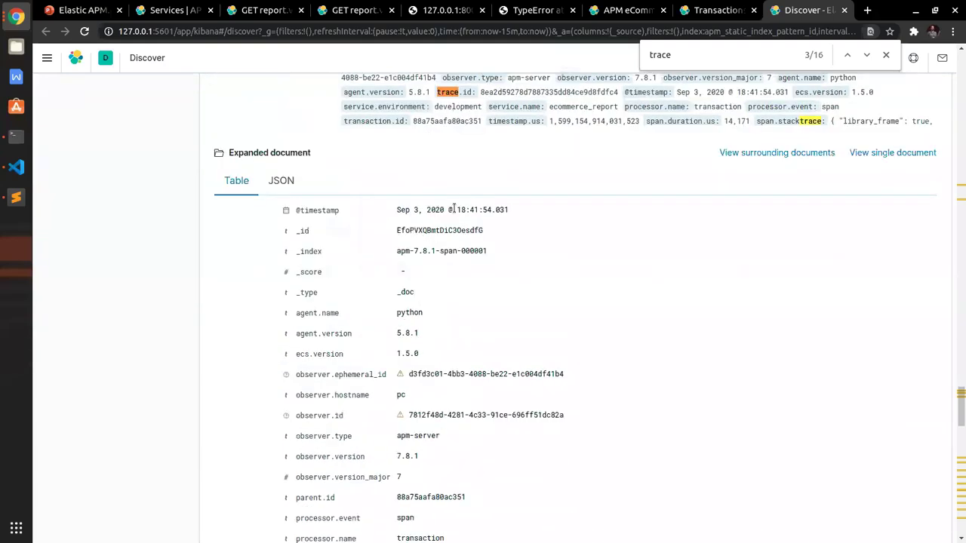
pyautogui.scroll(-4, 317, 254)
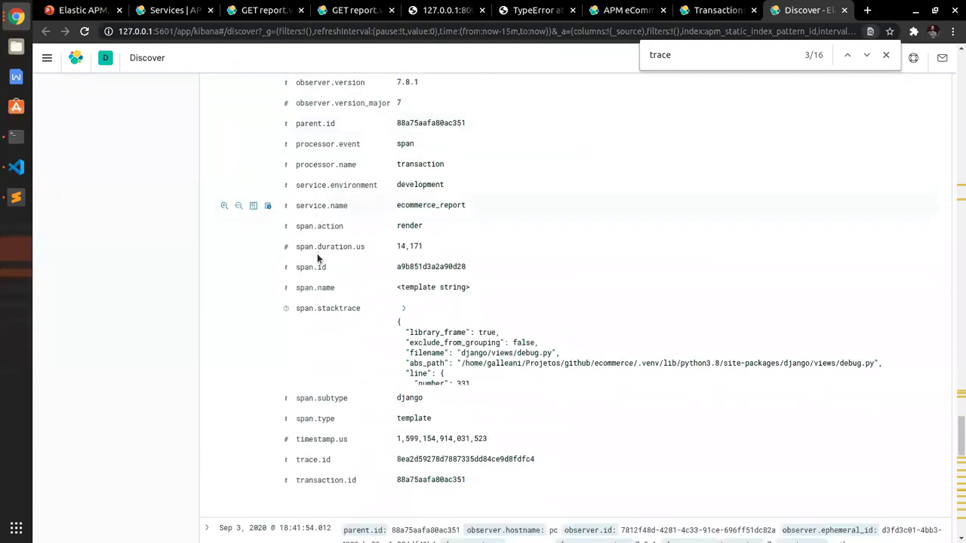
# Close the page search and highlight the span document's trace.id and transaction.id values in turn.
pyautogui.scroll(1, 389, 363)
pyautogui.doubleClick(533, 363)
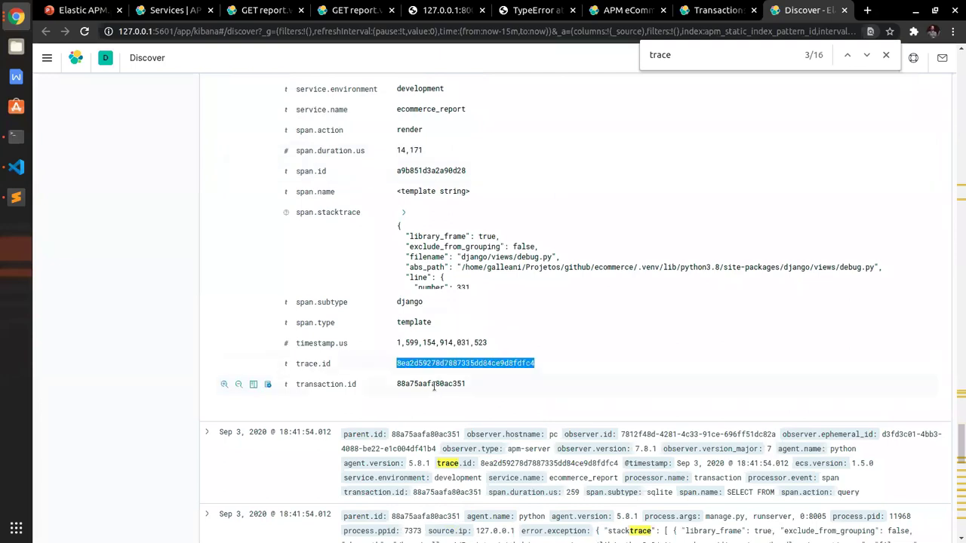
pyautogui.press('Escape')
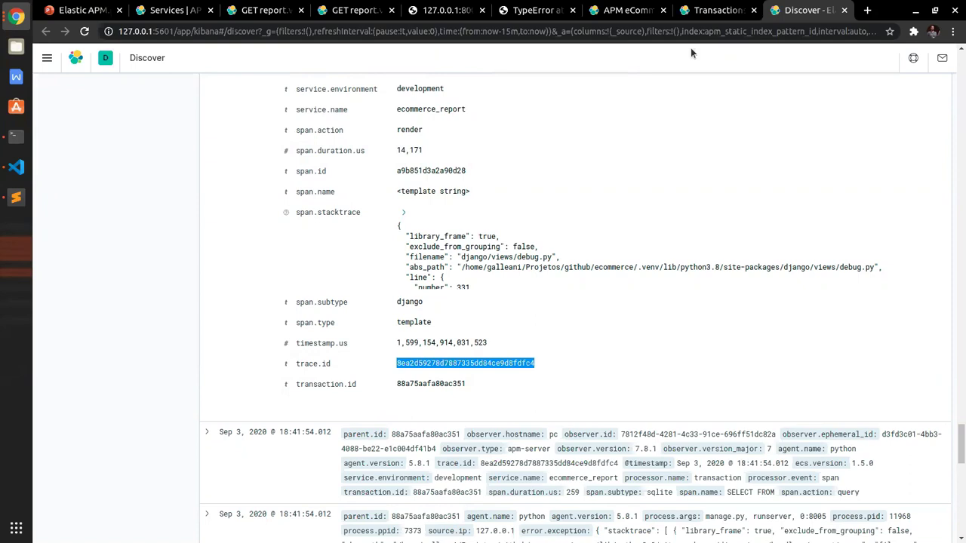
pyautogui.doubleClick(451, 383)
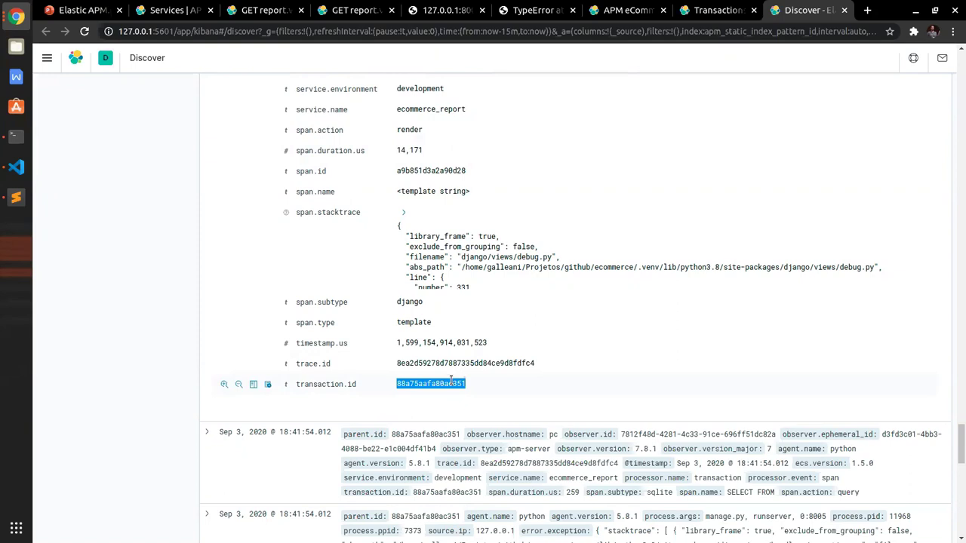
pyautogui.doubleClick(430, 363)
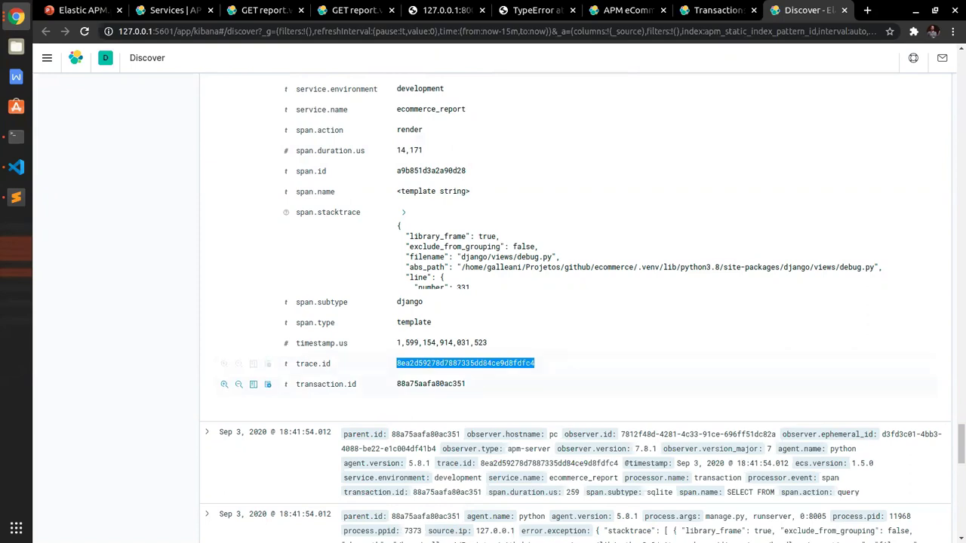
pyautogui.hotkey('alt', 'Tab')
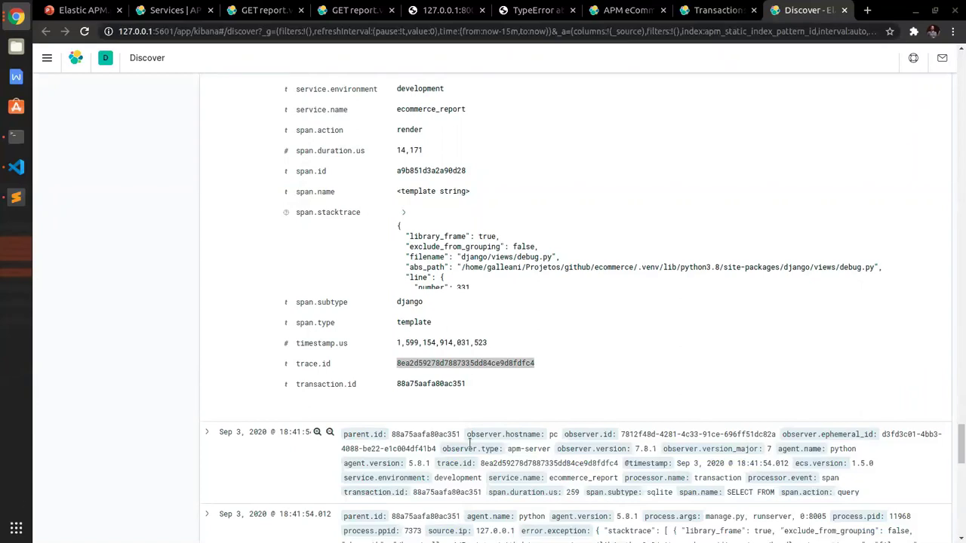
# Return to the start of the Discover results and look over the navigation menu's Kibana, Observability, Security and Management entries.
pyautogui.click(47, 60)
pyautogui.scroll(-1, 87, 155)
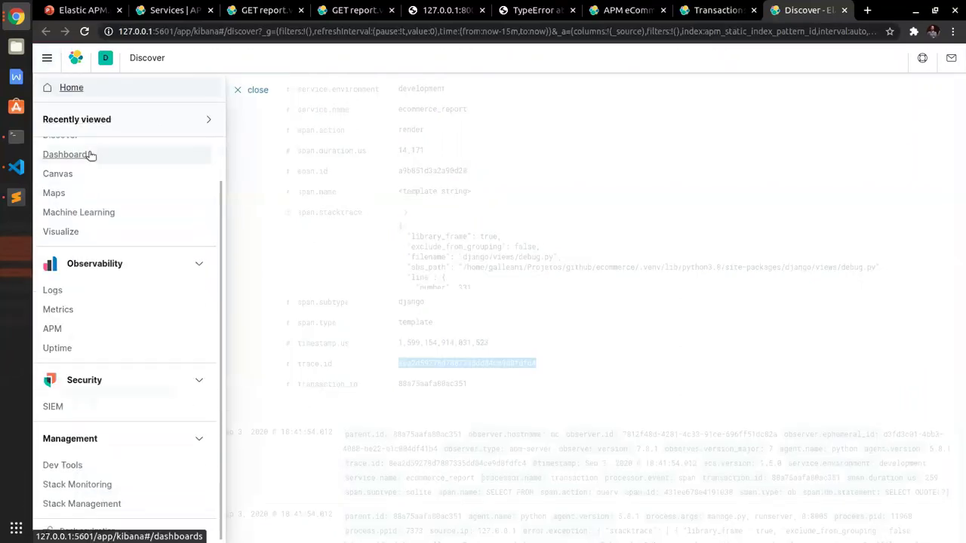
pyautogui.click(246, 89)
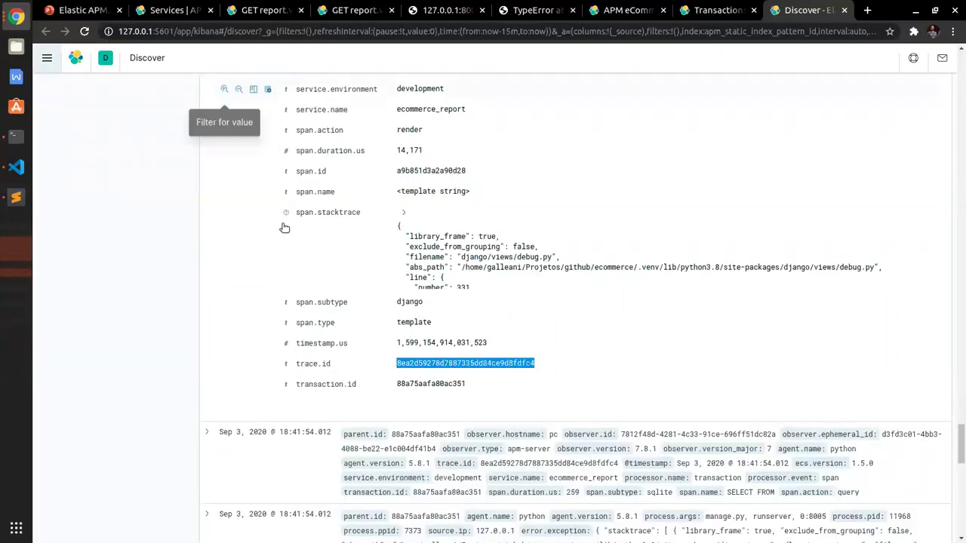
pyautogui.scroll(8, 295, 224)
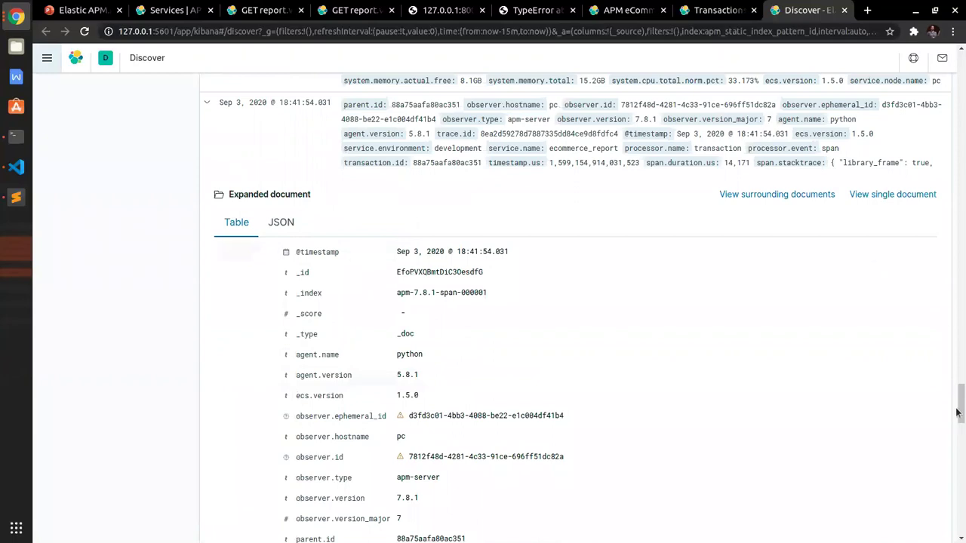
pyautogui.moveTo(960, 404); pyautogui.dragTo(938, 84)
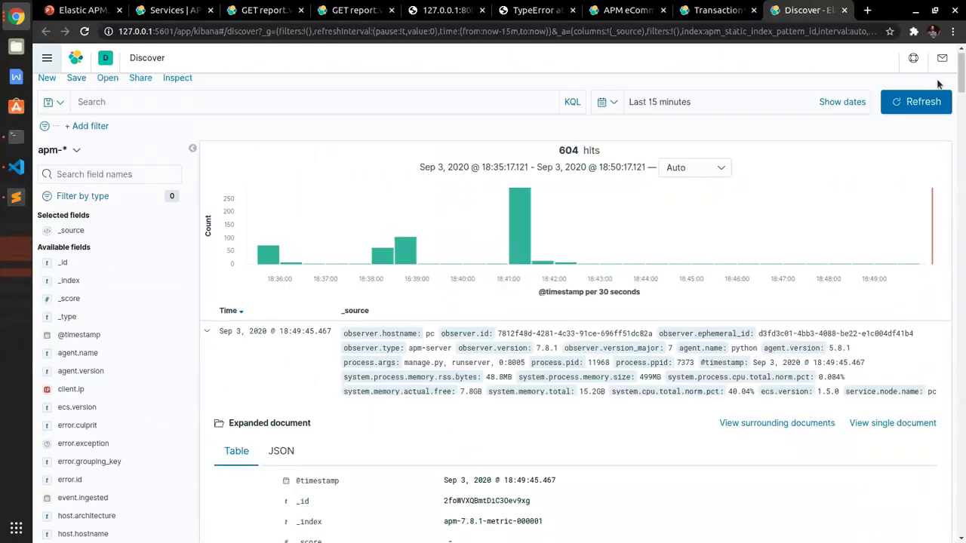
pyautogui.click(45, 58)
pyautogui.scroll(-2, 114, 248)
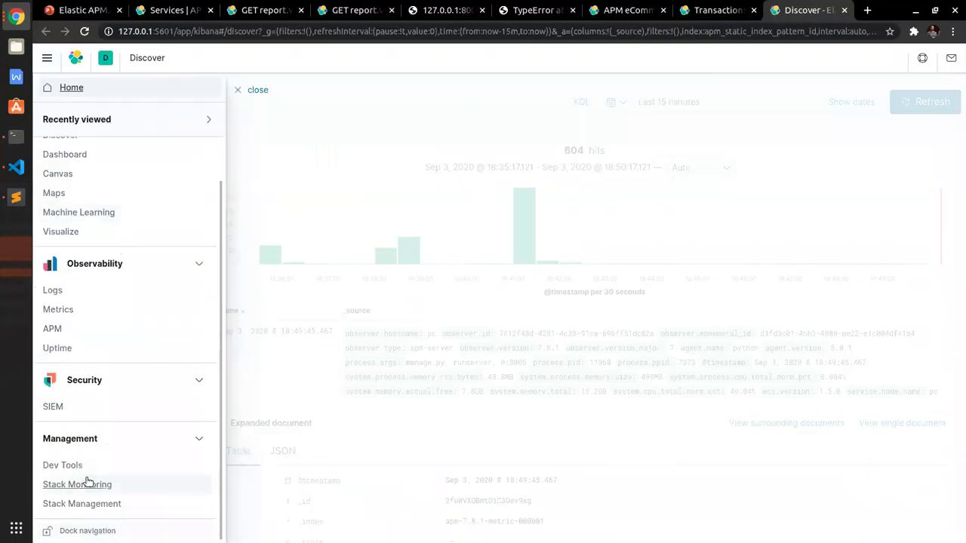
pyautogui.scroll(2, 110, 373)
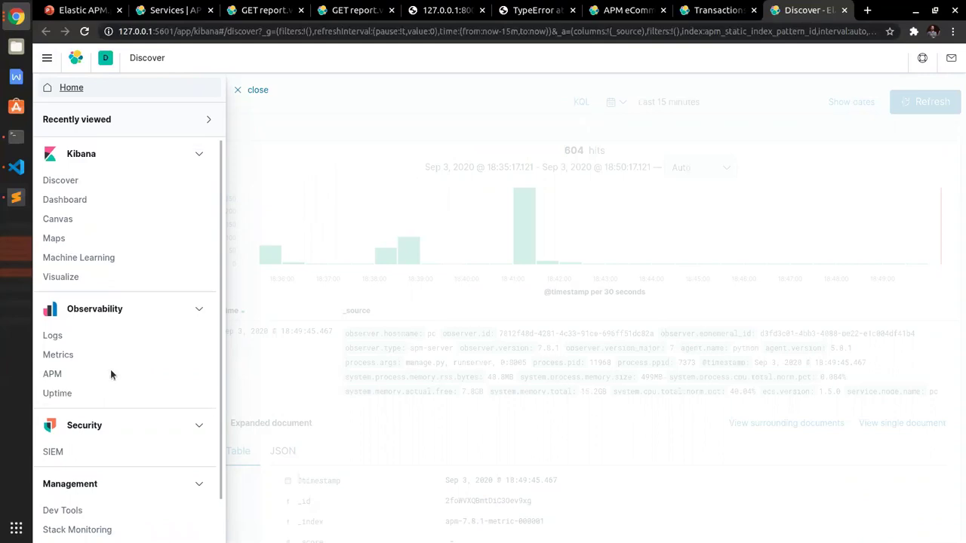
pyautogui.scroll(-1, 134, 409)
pyautogui.scroll(-1, 134, 409)
pyautogui.click(309, 326)
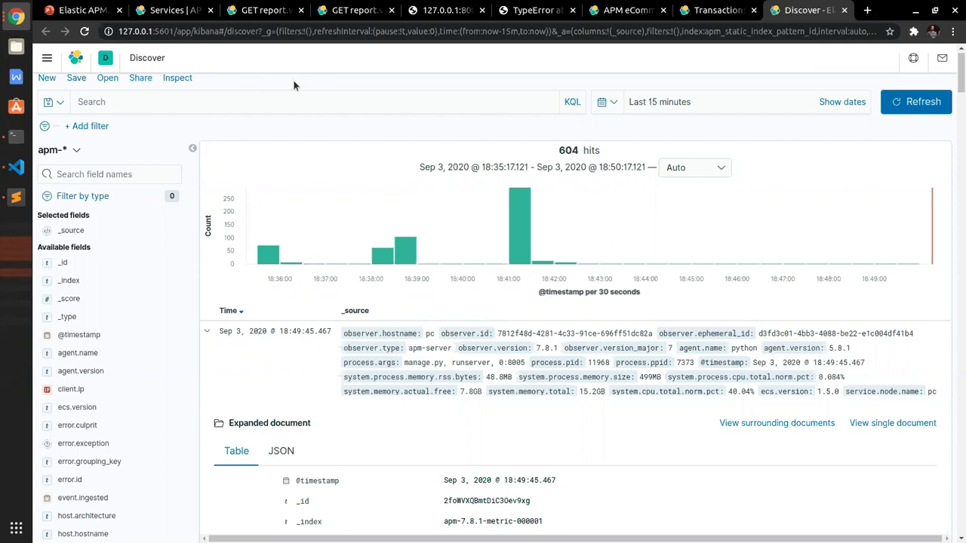
# Filter the APM documents with the KQL query transaction.id:"5f83ef583e702bdc".
pyautogui.scroll(-12, 453, 407)
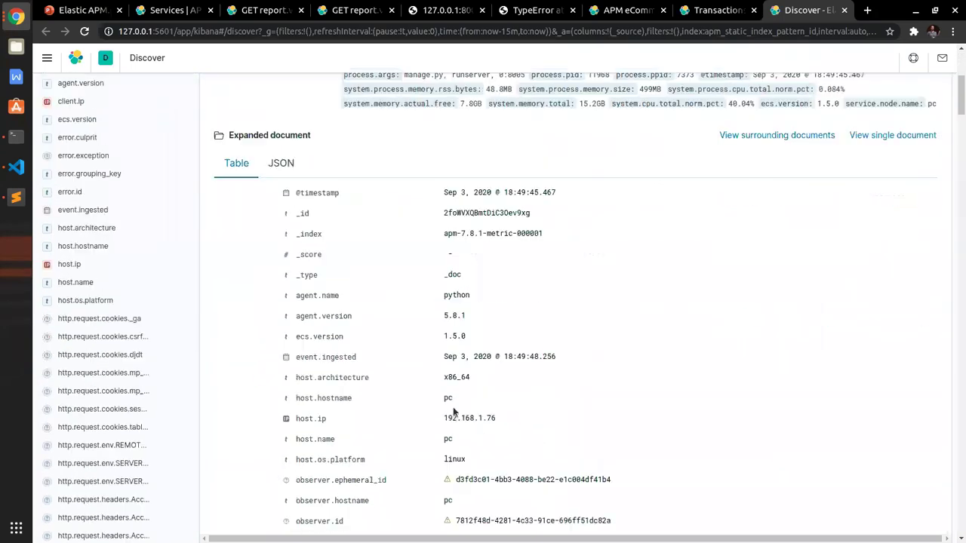
pyautogui.scroll(-10, 453, 411)
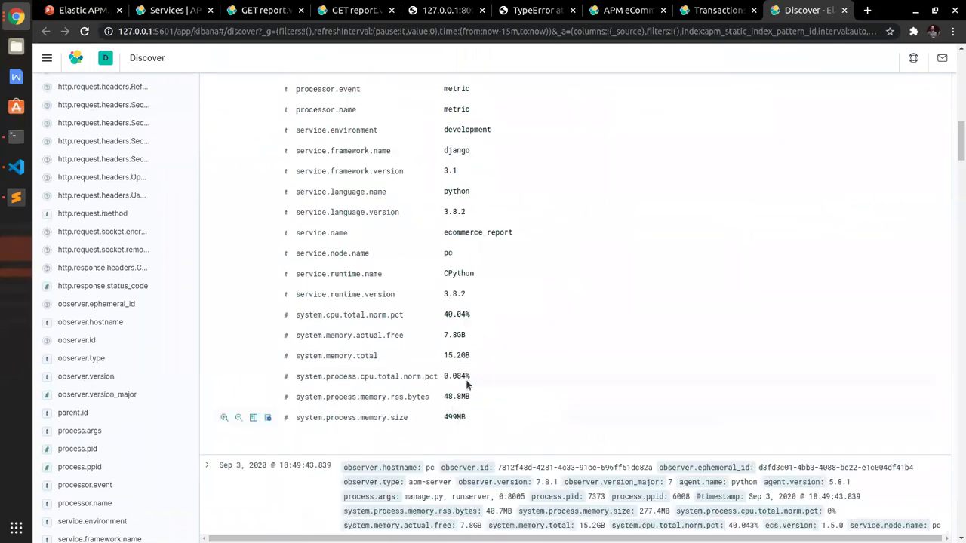
pyautogui.scroll(20, 414, 322)
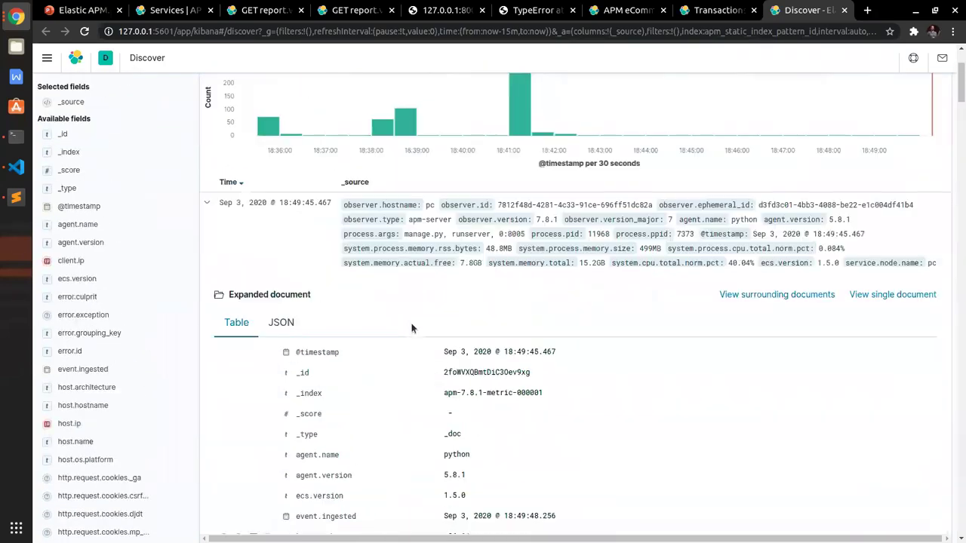
pyautogui.click(253, 109)
pyautogui.write('5f83ef583e702bdc')
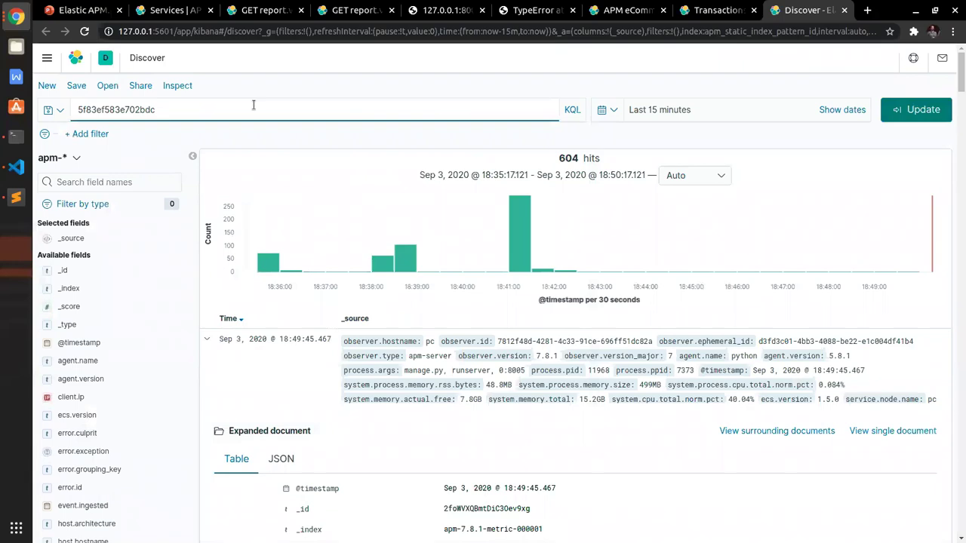
pyautogui.write('transaction')
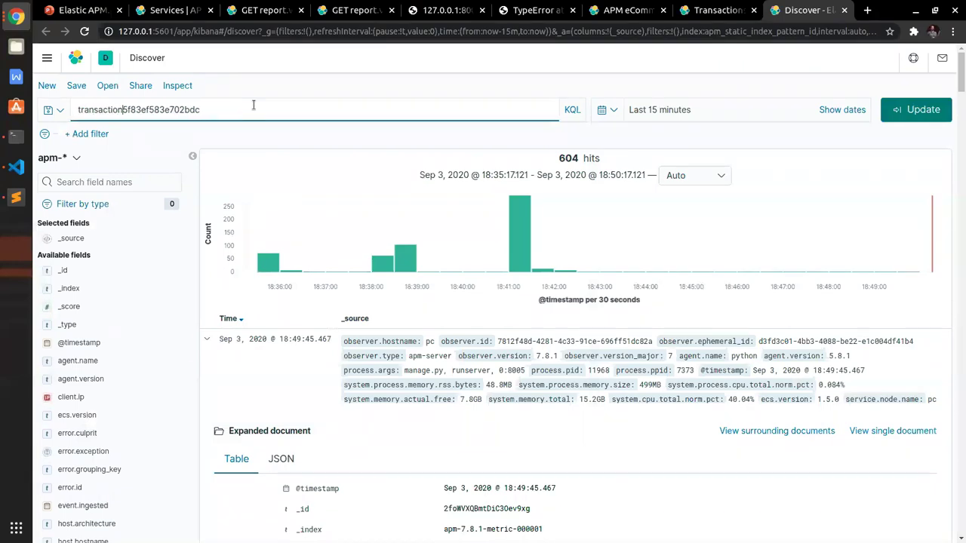
pyautogui.write('.id')
pyautogui.write(':"')
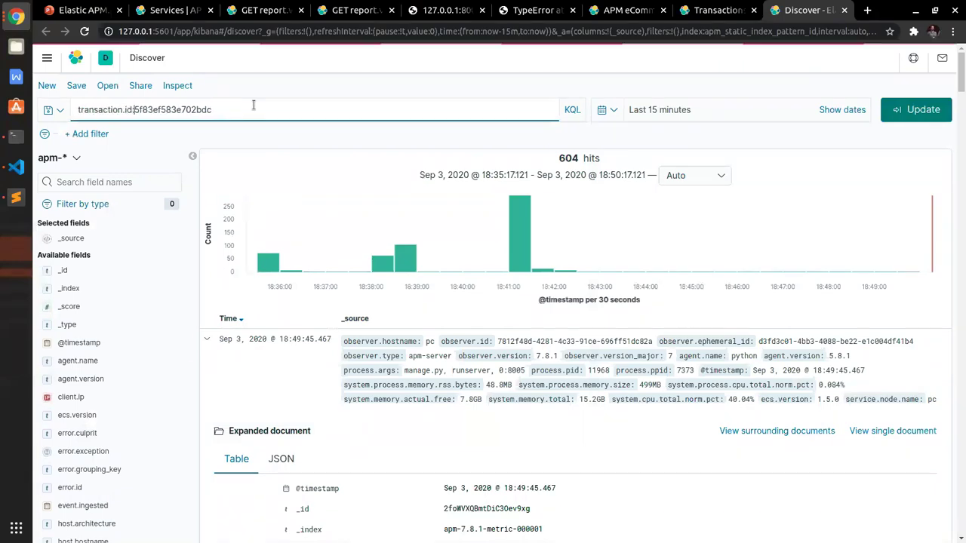
pyautogui.press('End')
pyautogui.write('"')
pyautogui.press('Return')
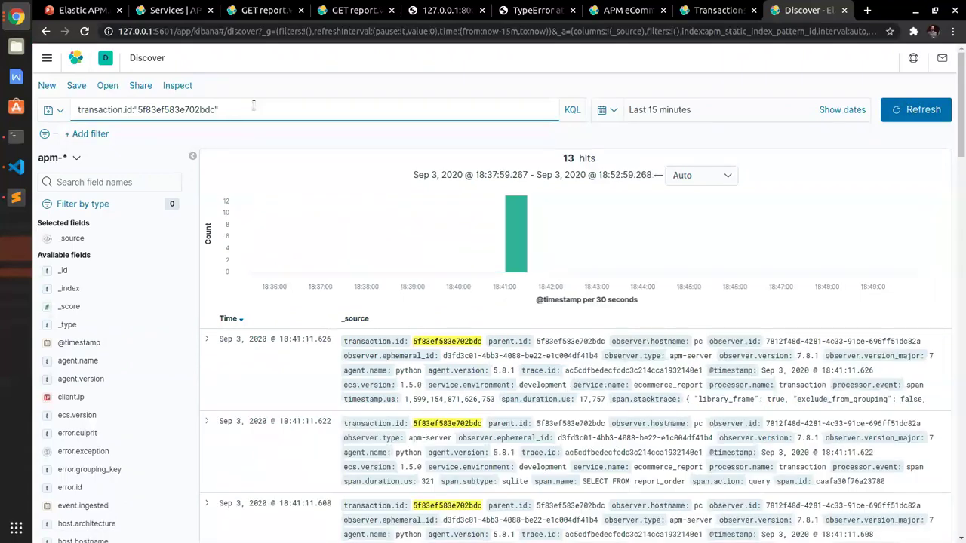
# Set the Discover time range to Last 7 days and refresh the filtered results.
pyautogui.click(611, 110)
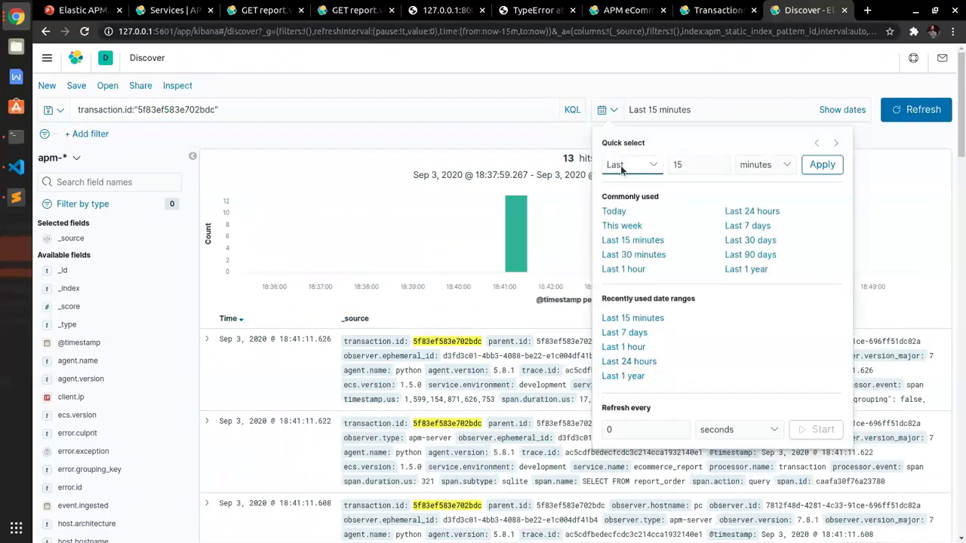
pyautogui.click(624, 332)
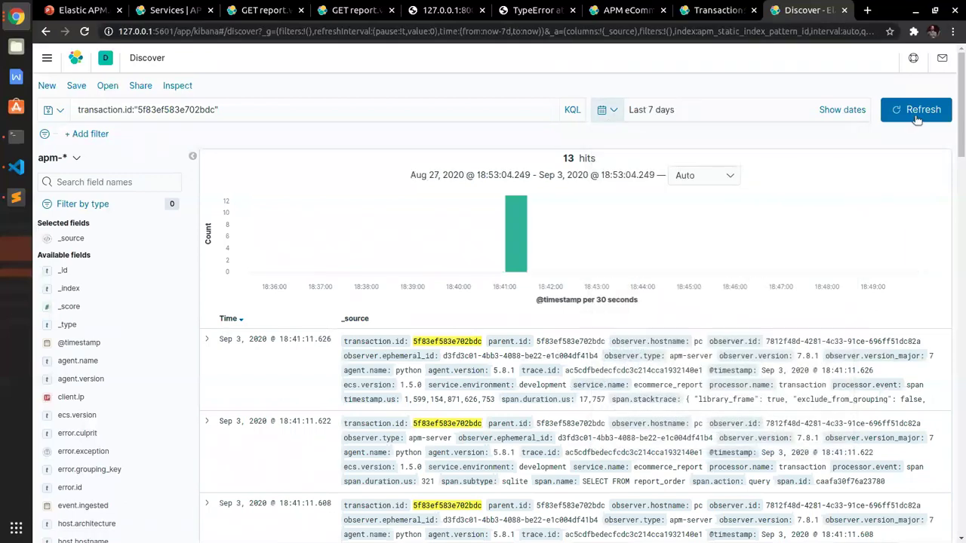
pyautogui.scroll(-3, 559, 249)
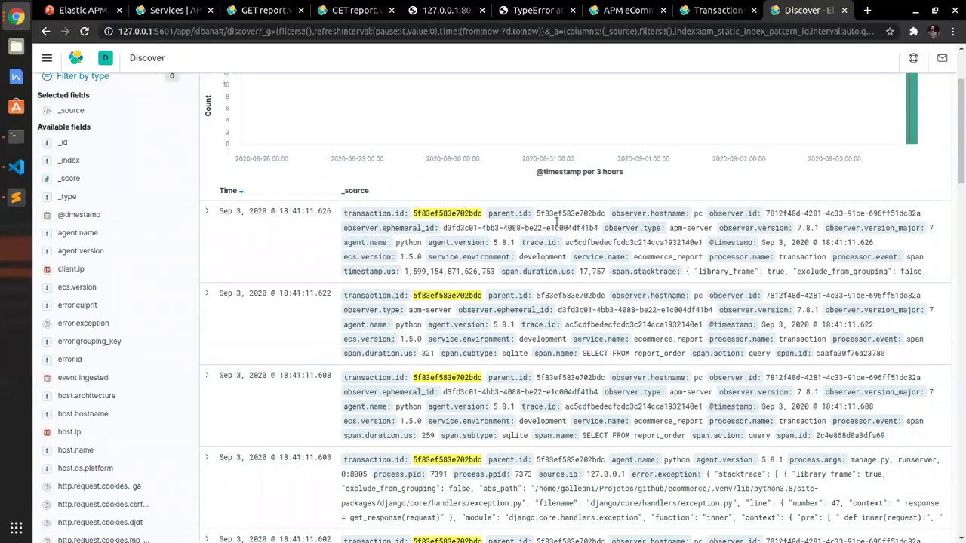
# Expand the first filtered document, from Sep 3, 2020 @ 18:41:11.626, to view its details, and collapse it again.
pyautogui.click(207, 211)
pyautogui.click(209, 212)
pyautogui.scroll(3, 213, 214)
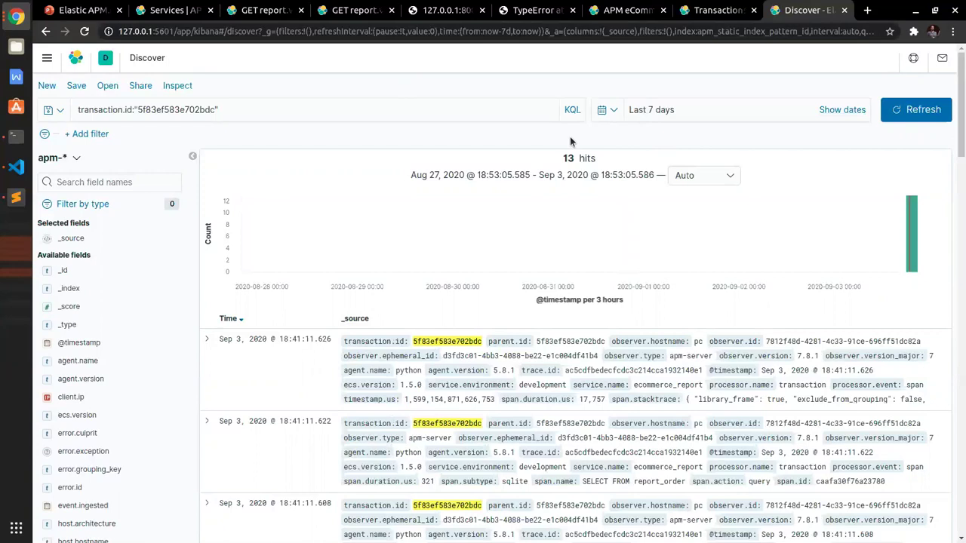
pyautogui.click(207, 337)
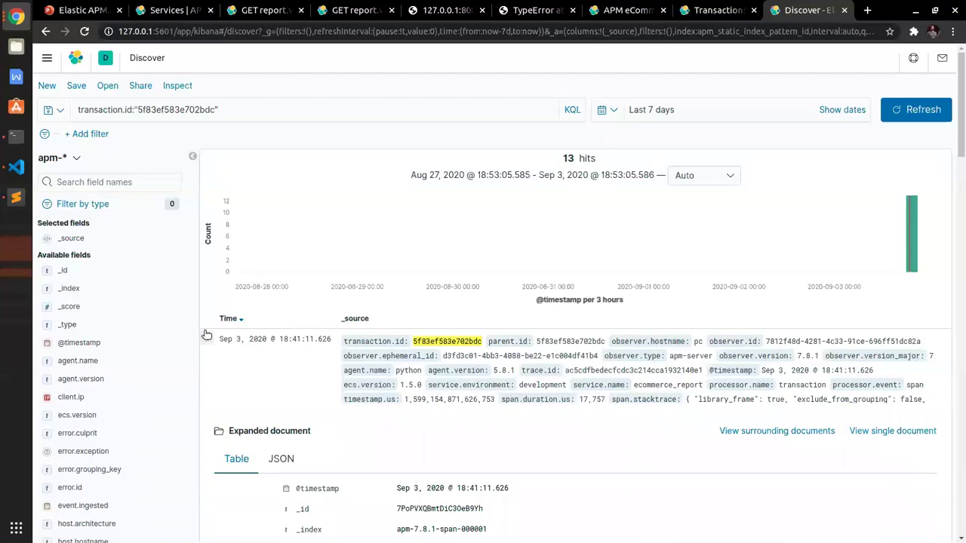
pyautogui.click(207, 337)
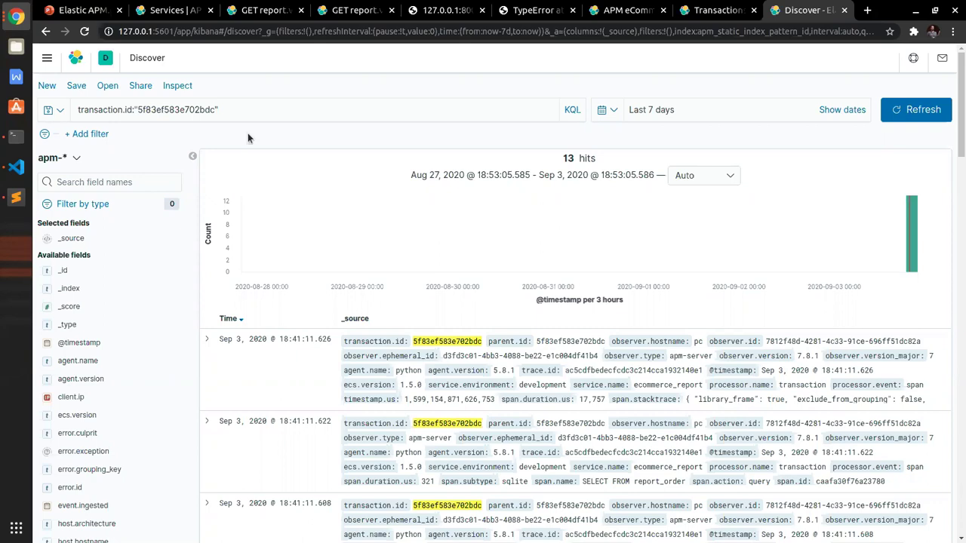
# Go to the APM app and open the ecommerce_report service.
pyautogui.click(47, 57)
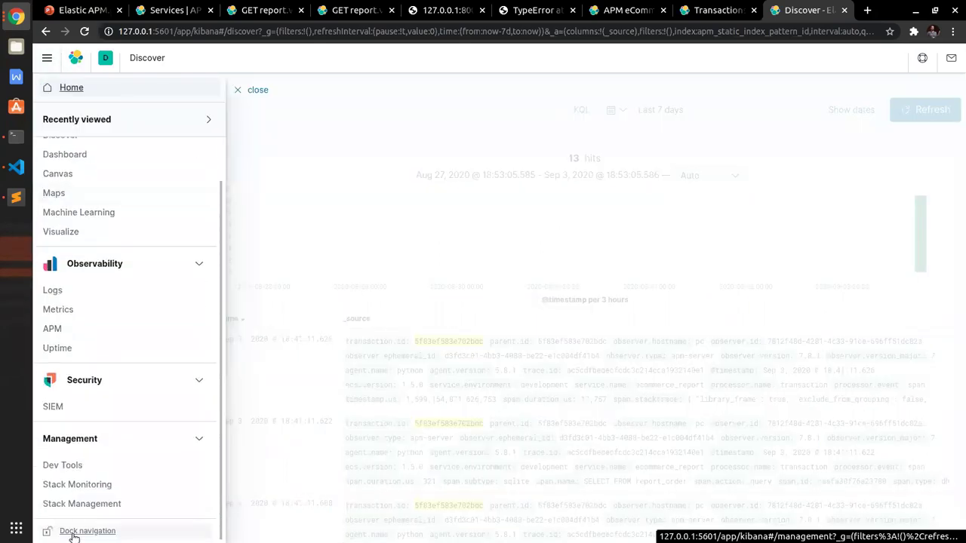
pyautogui.click(52, 329)
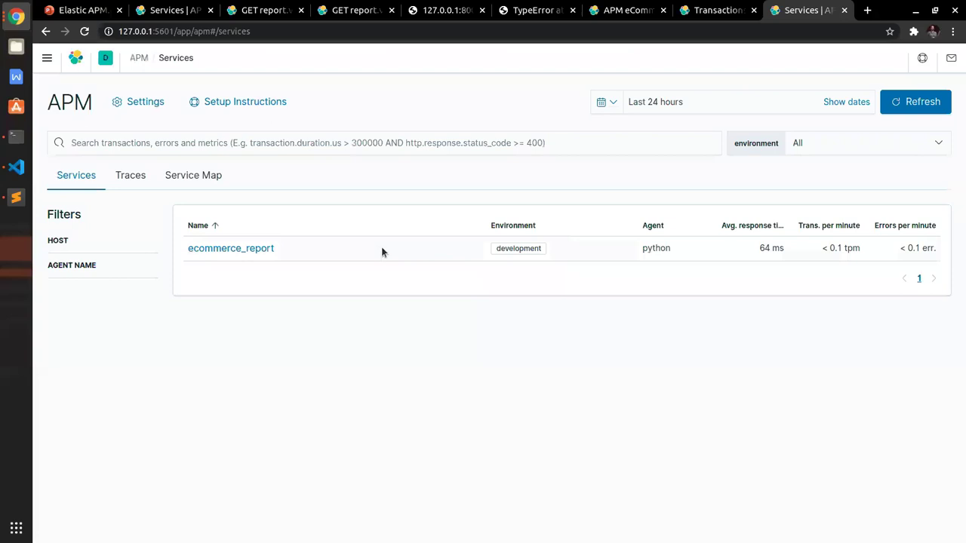
pyautogui.click(212, 251)
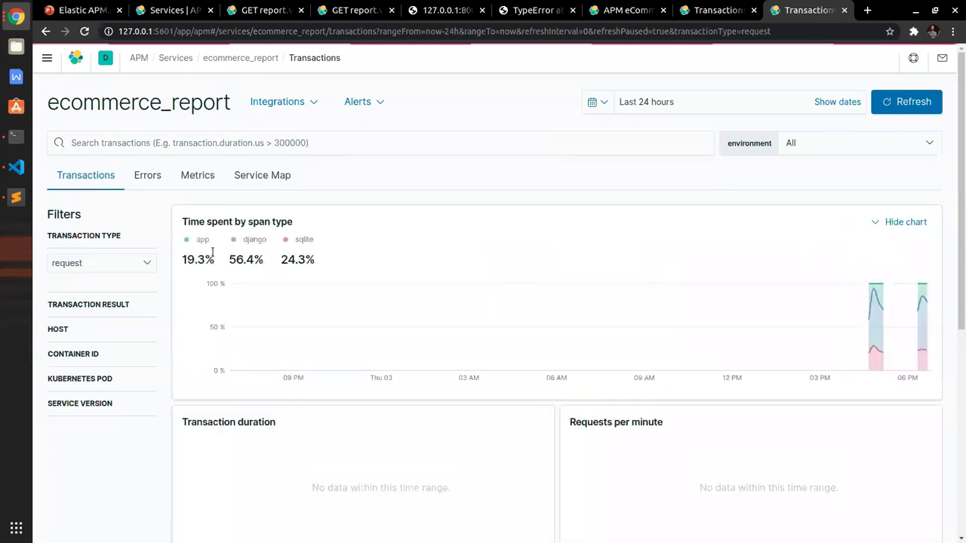
# Review the service's span type, transaction duration and requests per minute charts along with its transactions list.
pyautogui.scroll(-4, 212, 257)
pyautogui.scroll(-1, 212, 258)
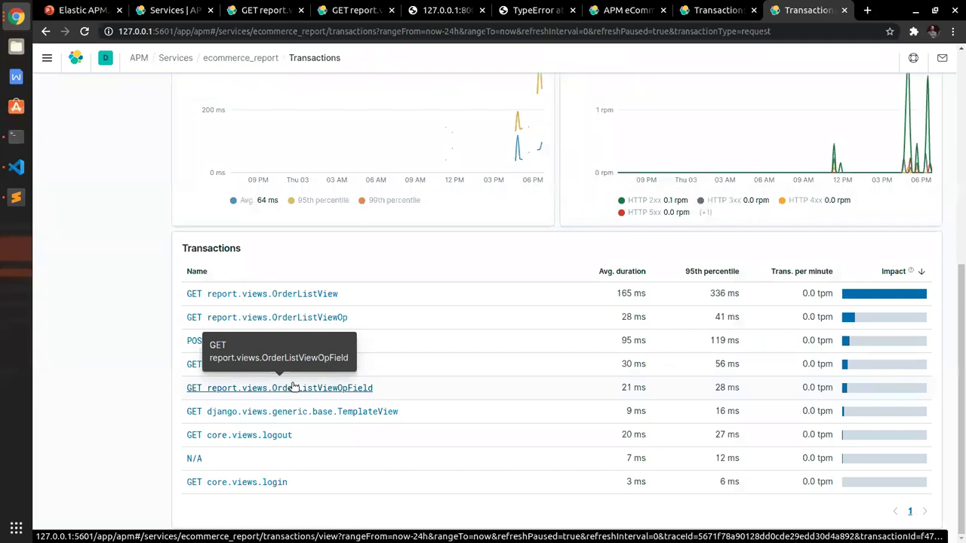
pyautogui.scroll(4, 166, 267)
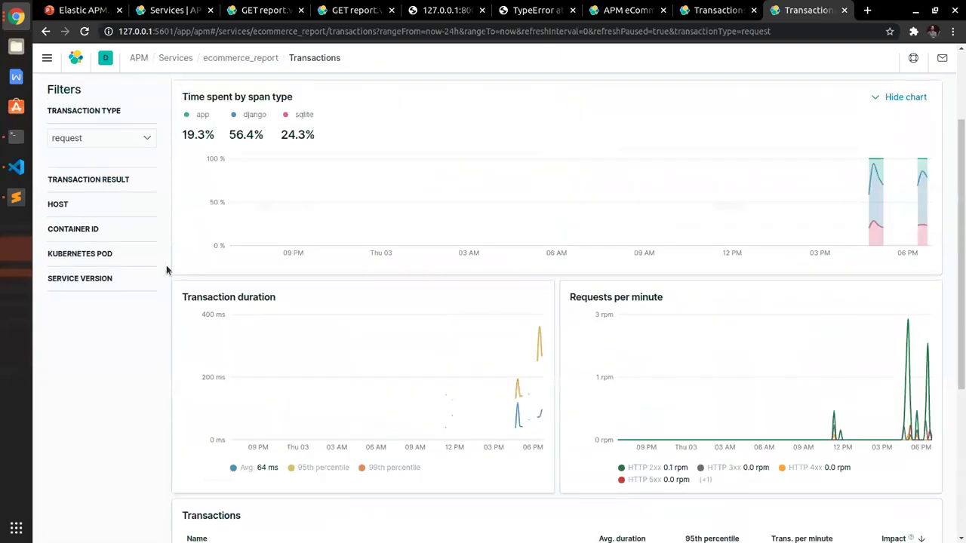
pyautogui.scroll(2, 166, 270)
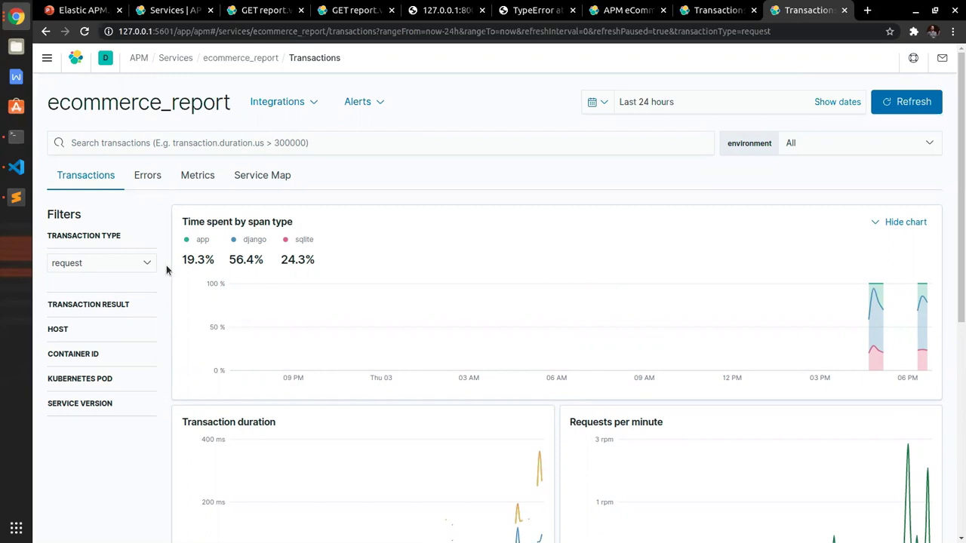
pyautogui.scroll(-5, 177, 266)
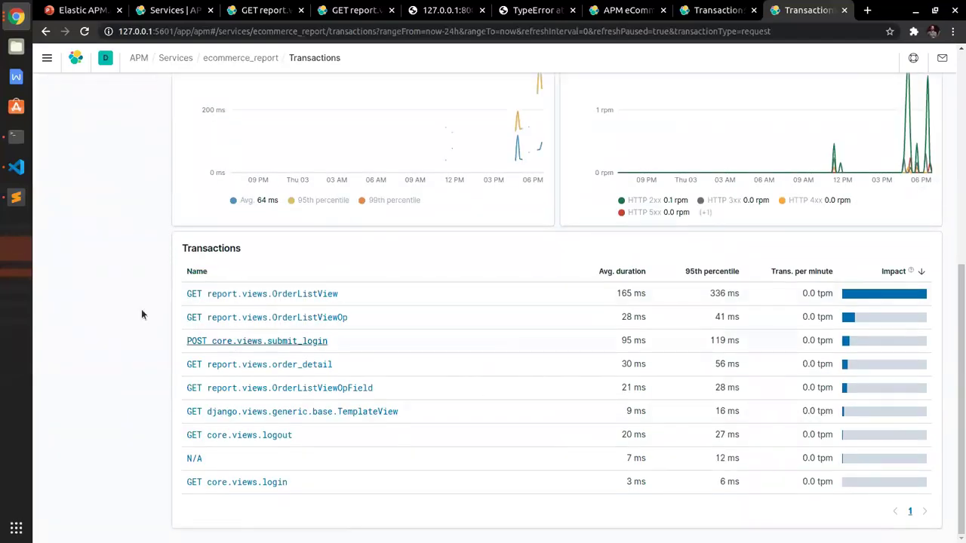
pyautogui.scroll(1, 103, 311)
pyautogui.scroll(5, 103, 311)
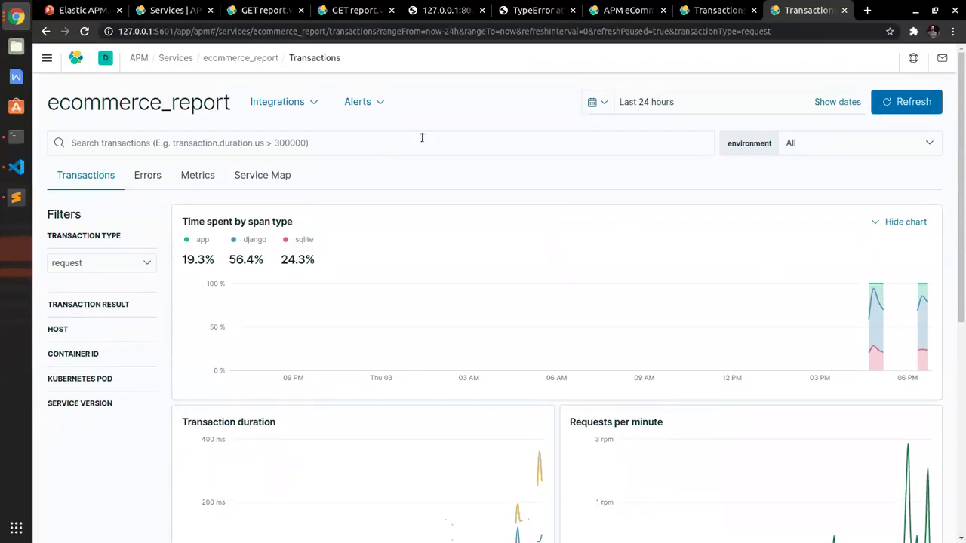